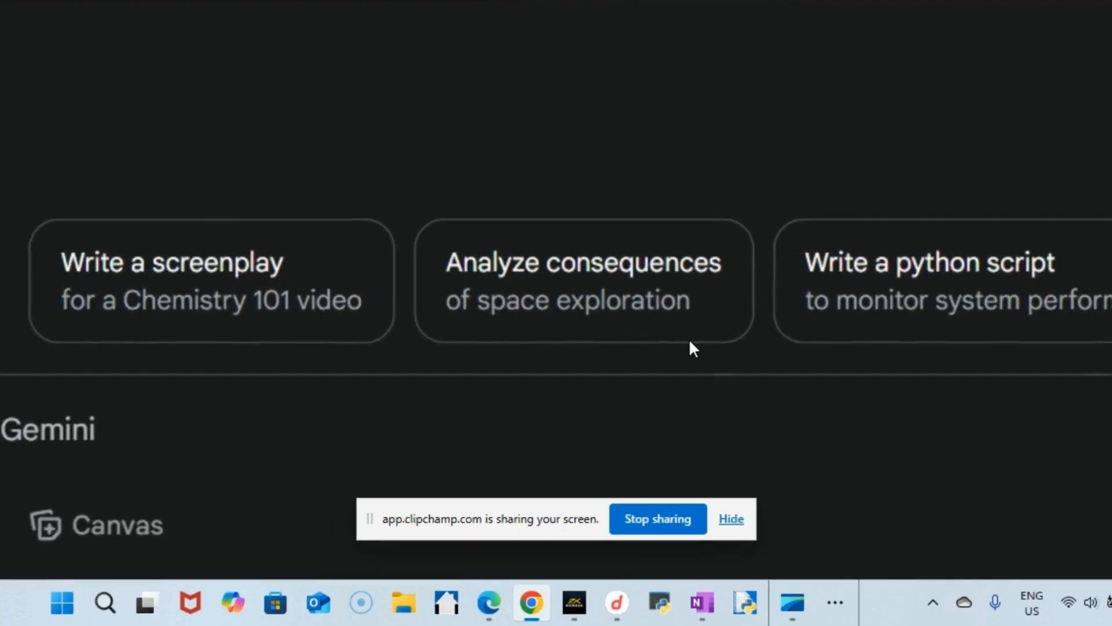
Step: Write the prompt "Generate 5 children's storybook ideas for ages 3-5 about a squirrel who learns the importance of sharing"
scroll(689, 338, up, 1)
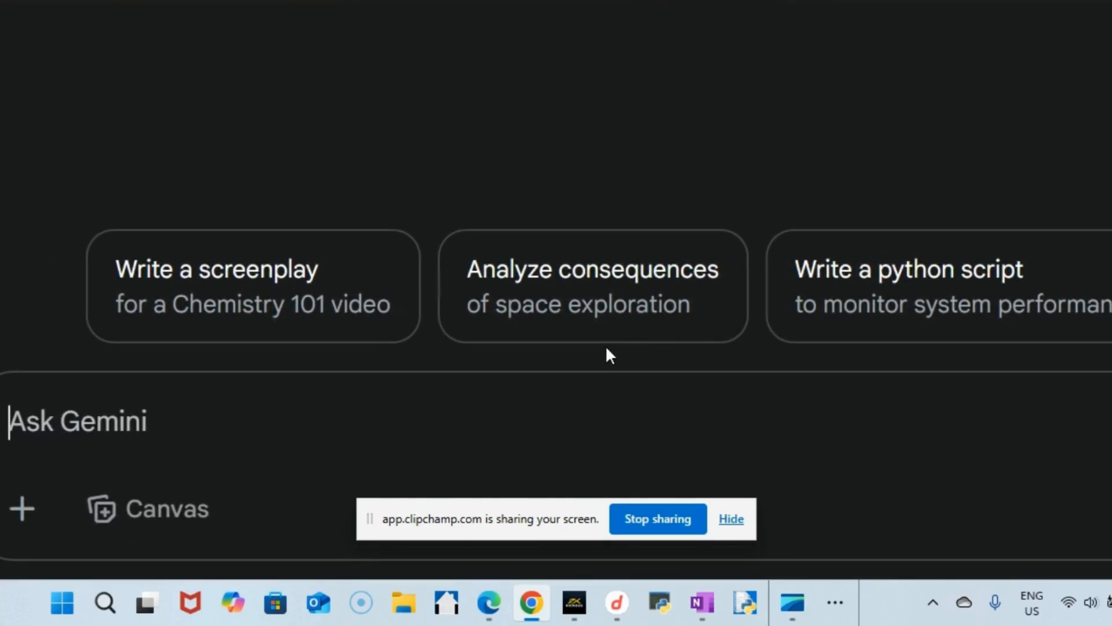
text(Genera)
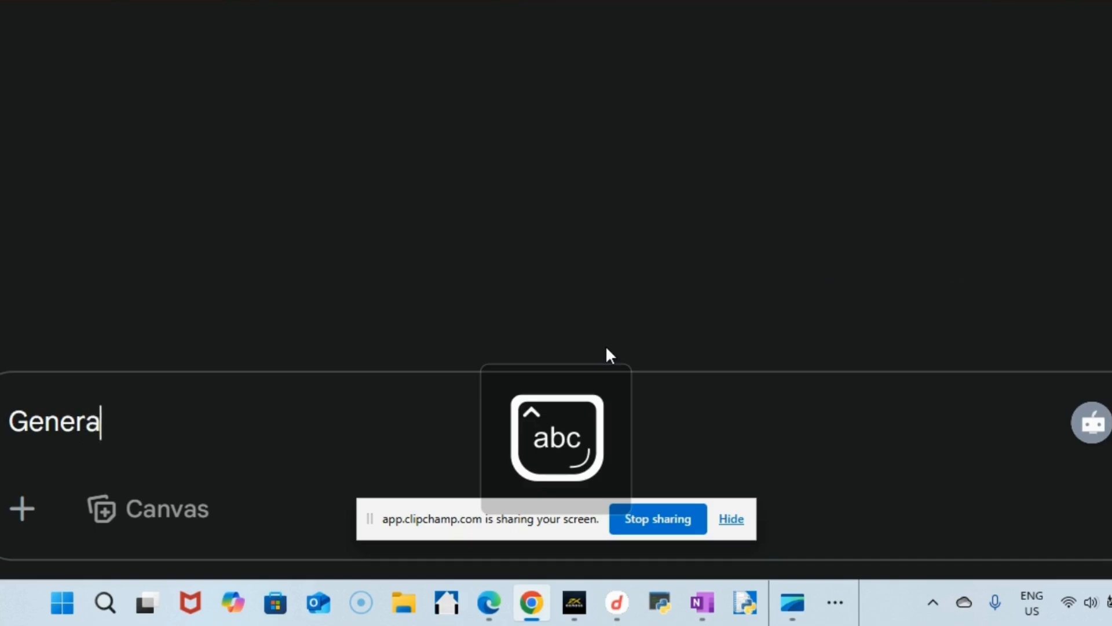
text(te 5)
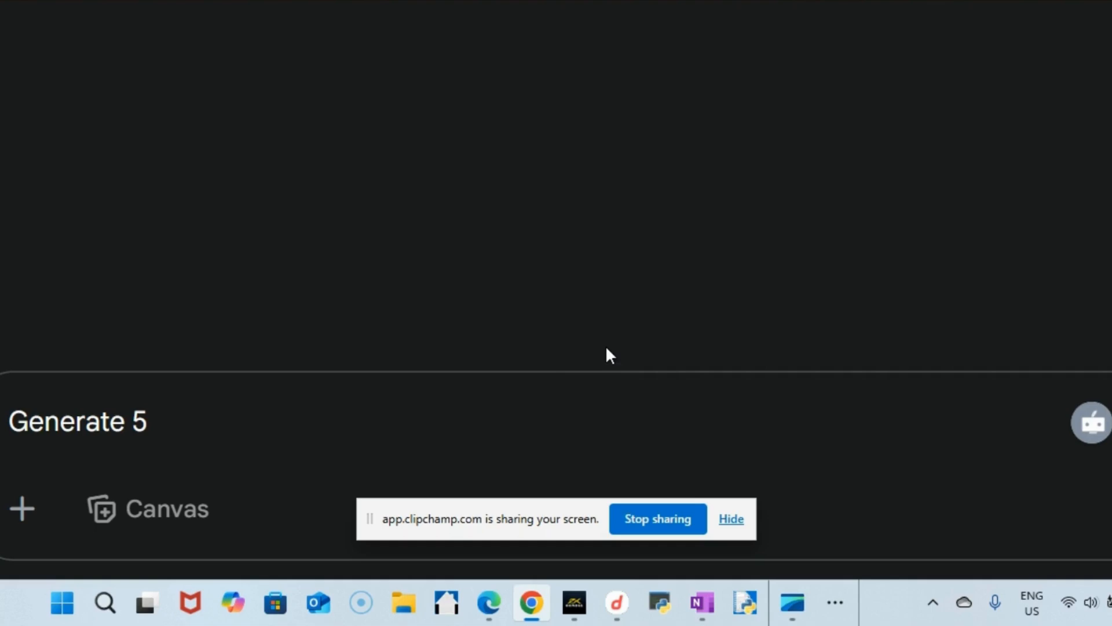
text( children)
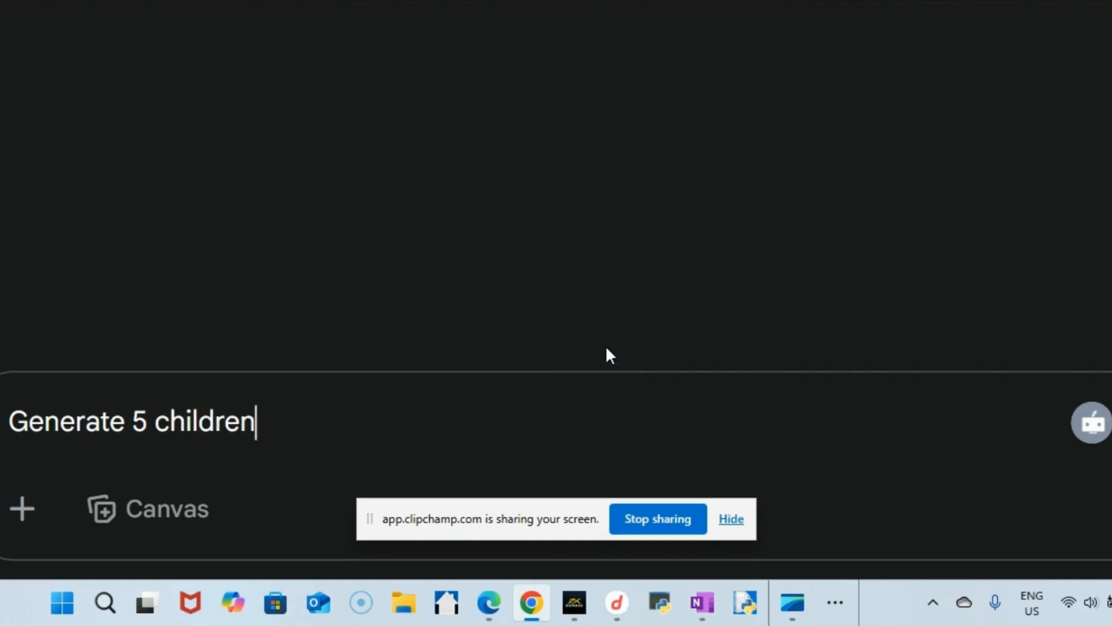
text('s st)
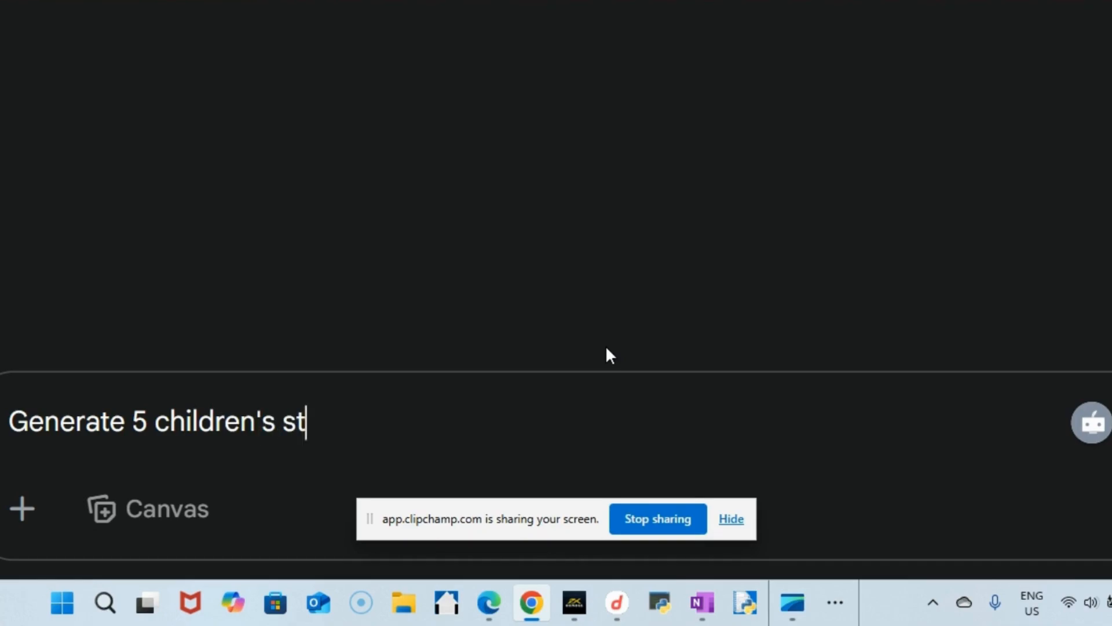
text(orybook )
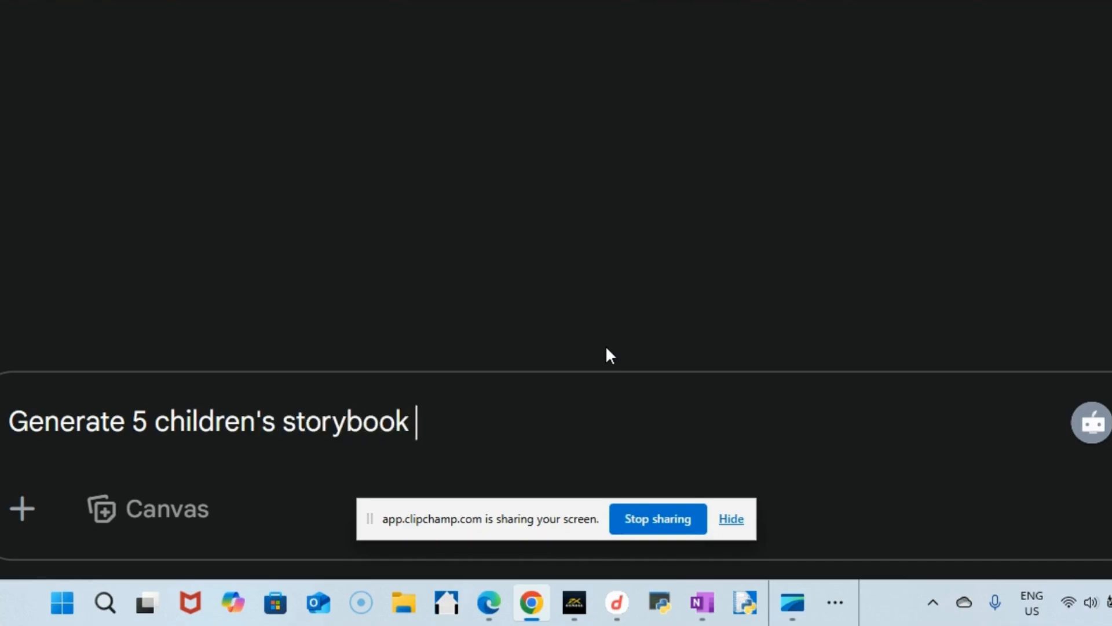
text(ideas)
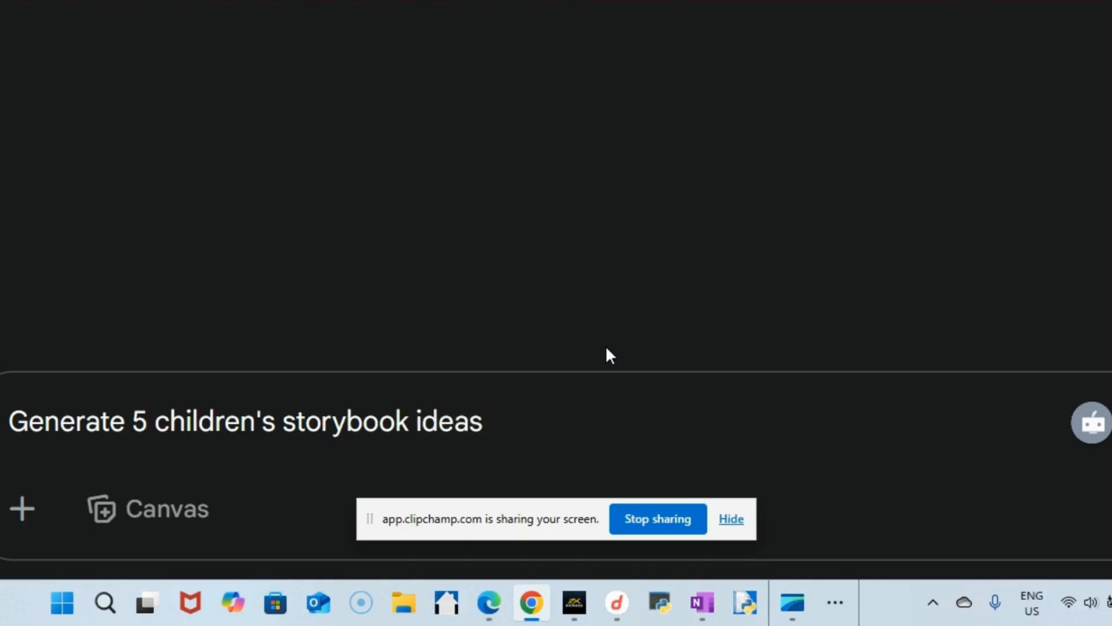
text( for a)
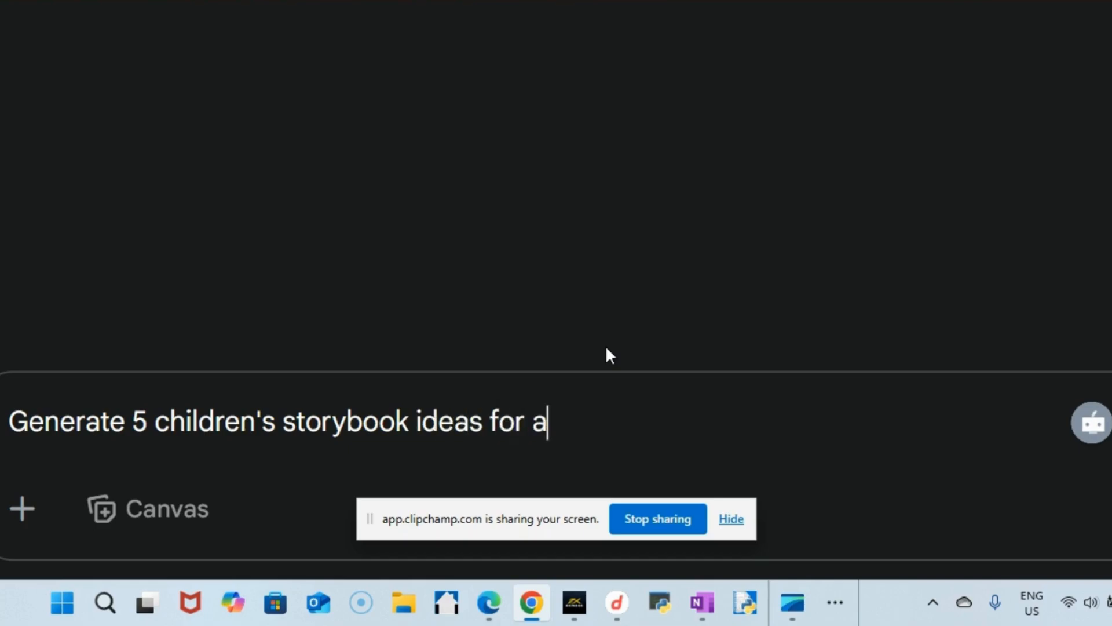
text(ges 3-5)
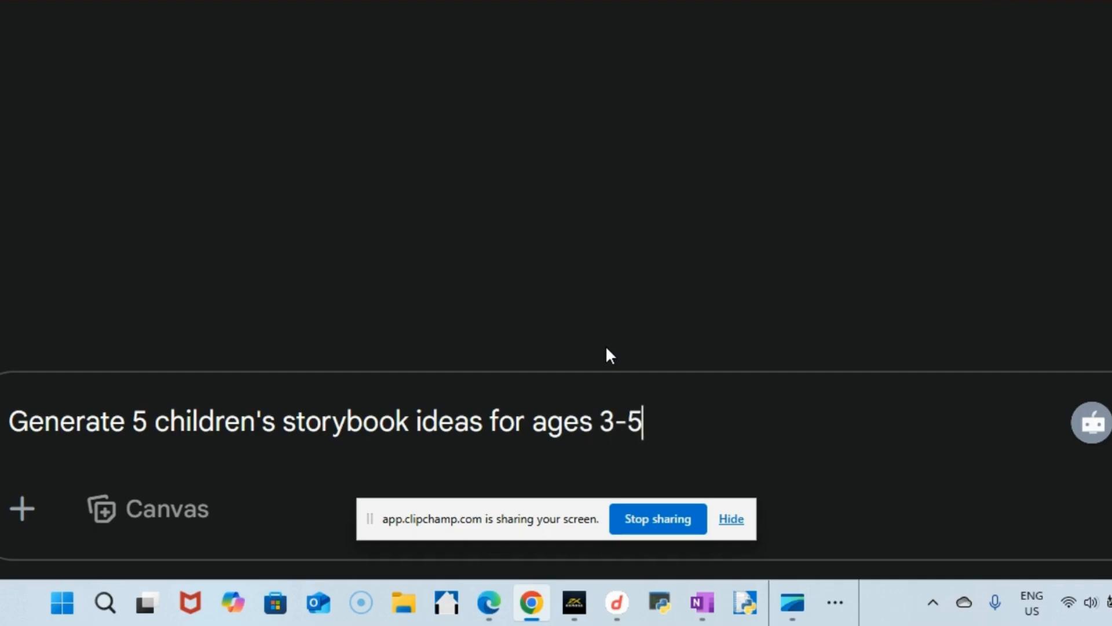
text( about a s)
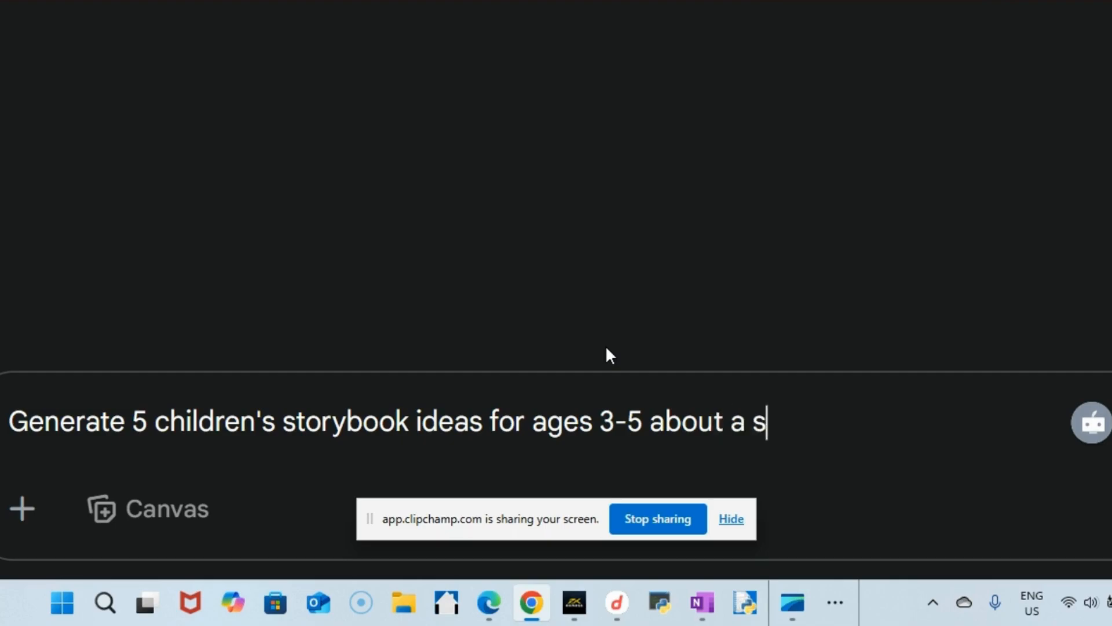
text(quirrel who learns the impo)
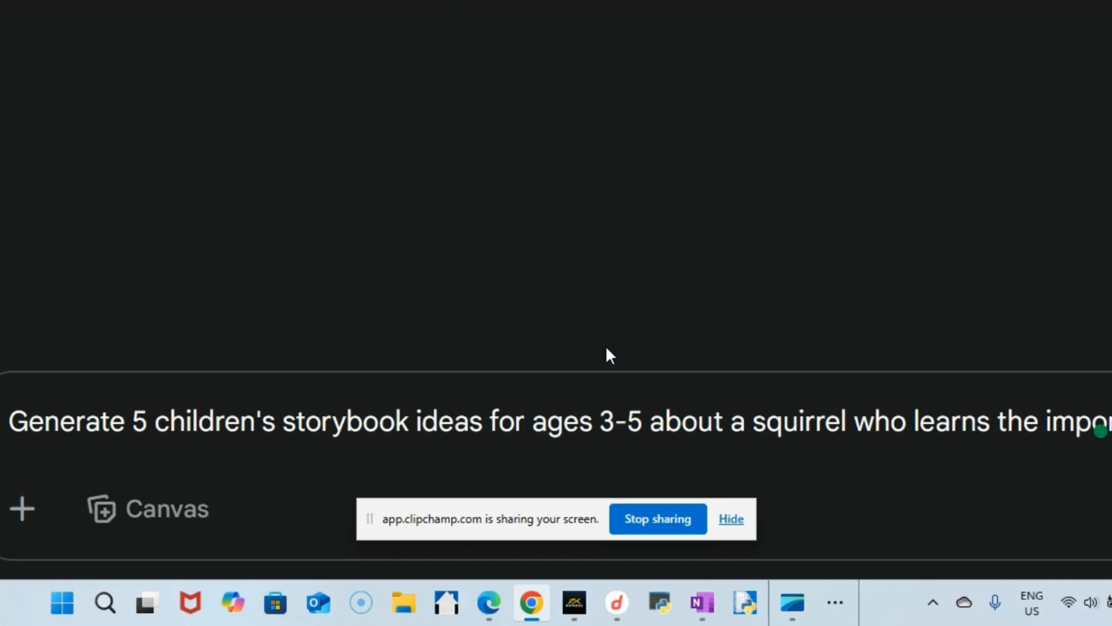
text(rof sharing)
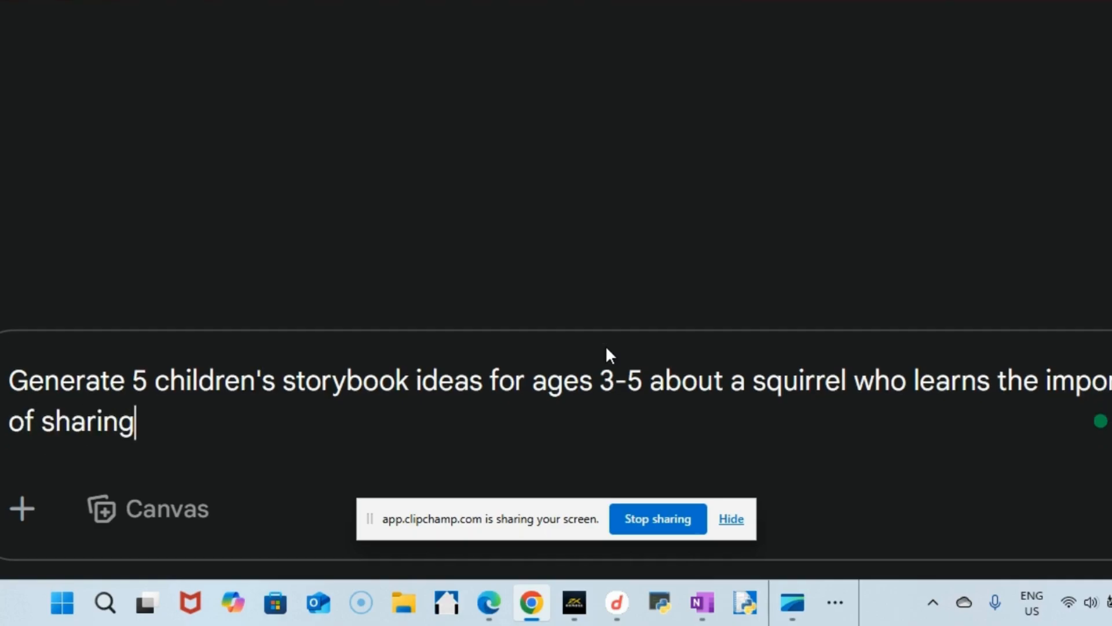
Step: Add the sentence "include a unique character trait for the squirrel." to the prompt and submit it
text(. include )
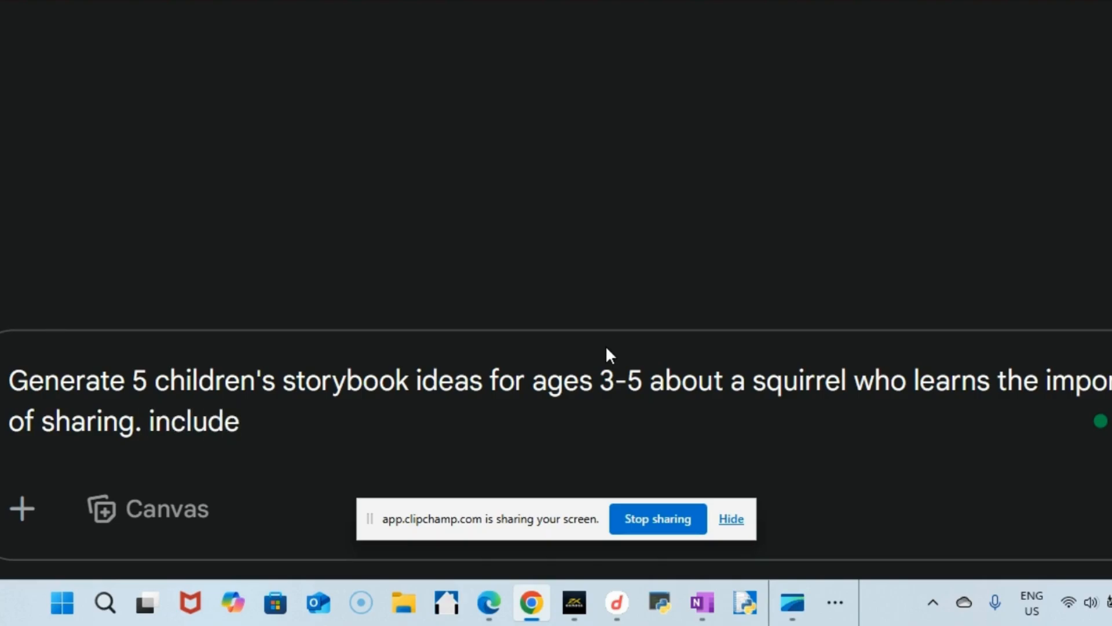
text(a u)
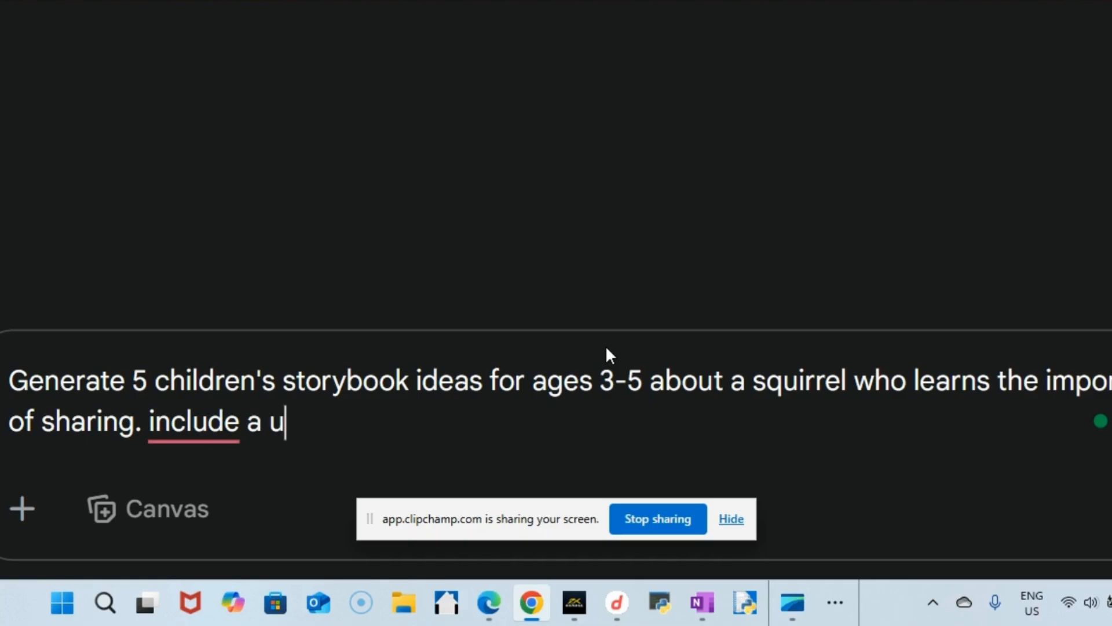
text(nique )
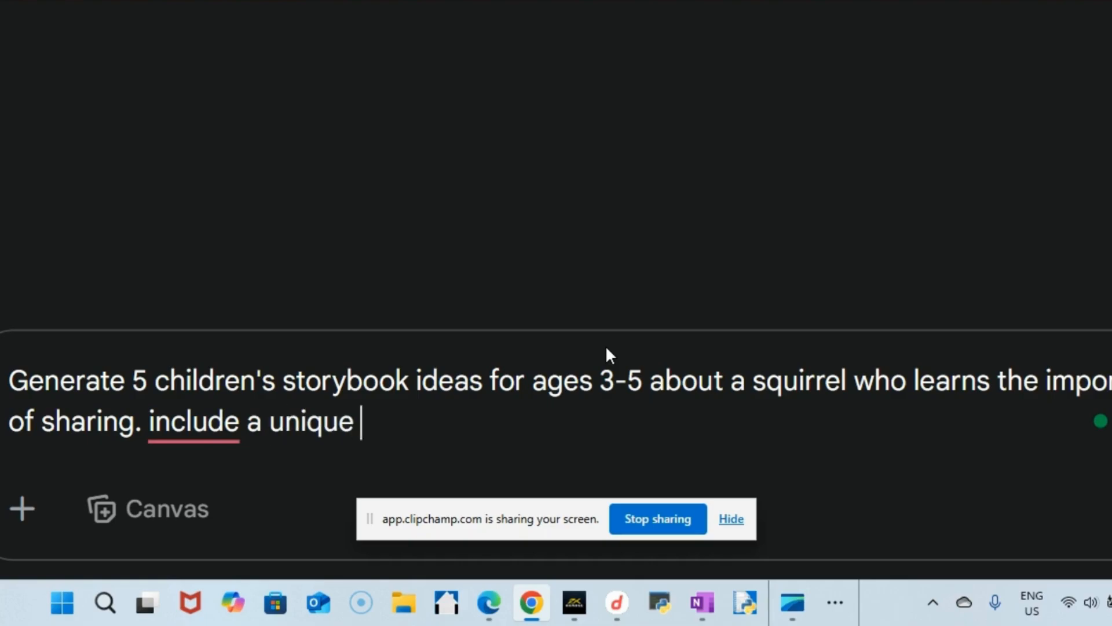
text(charac)
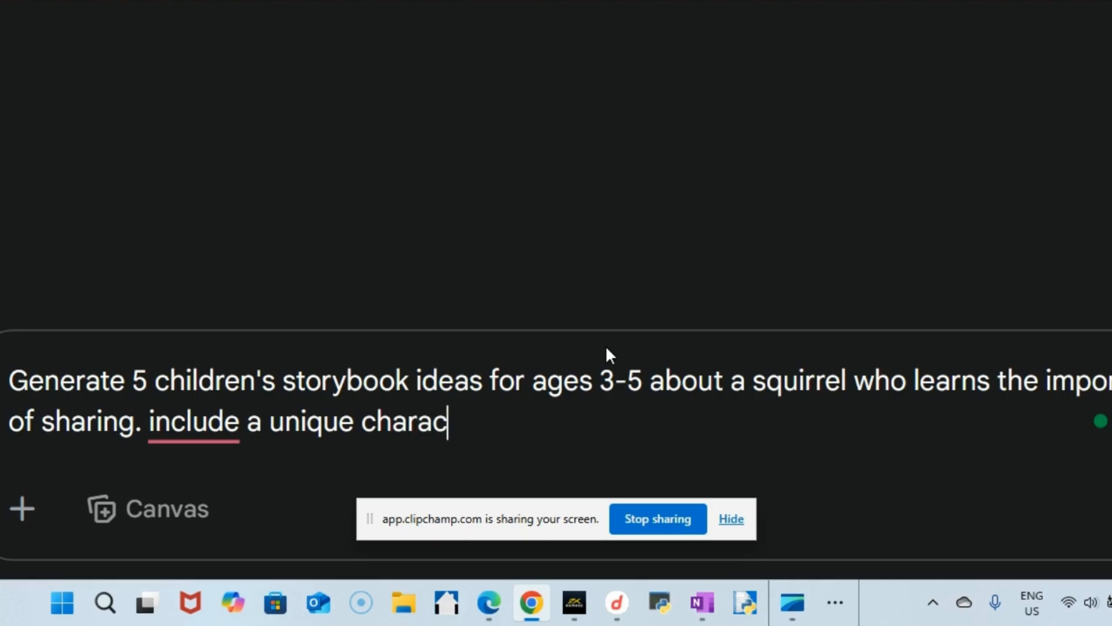
text(ter tra)
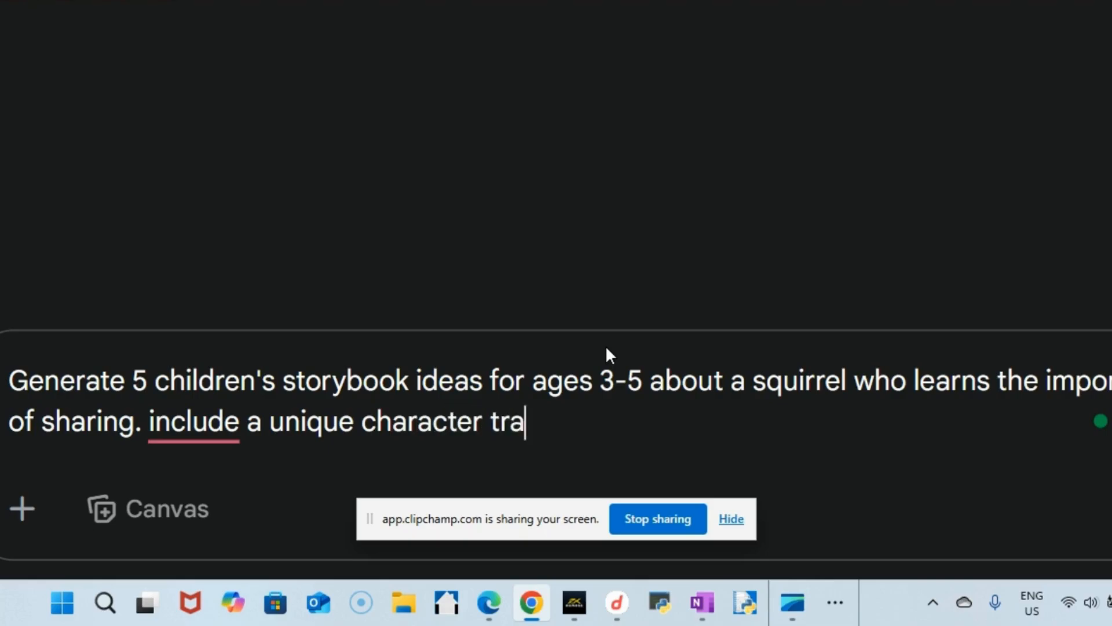
text(it for )
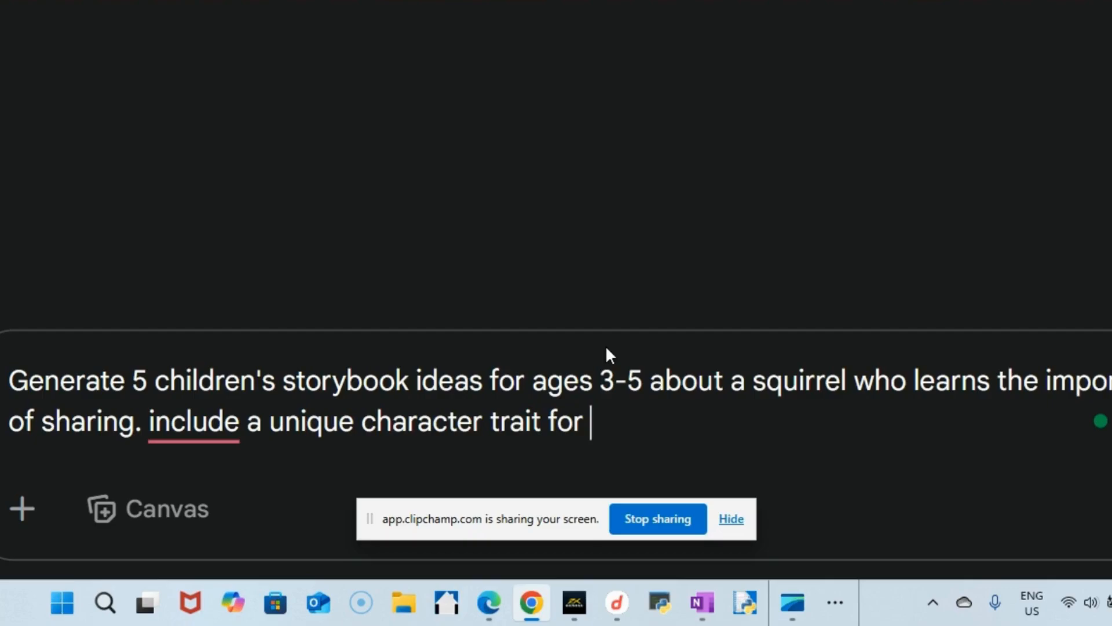
text(the sq)
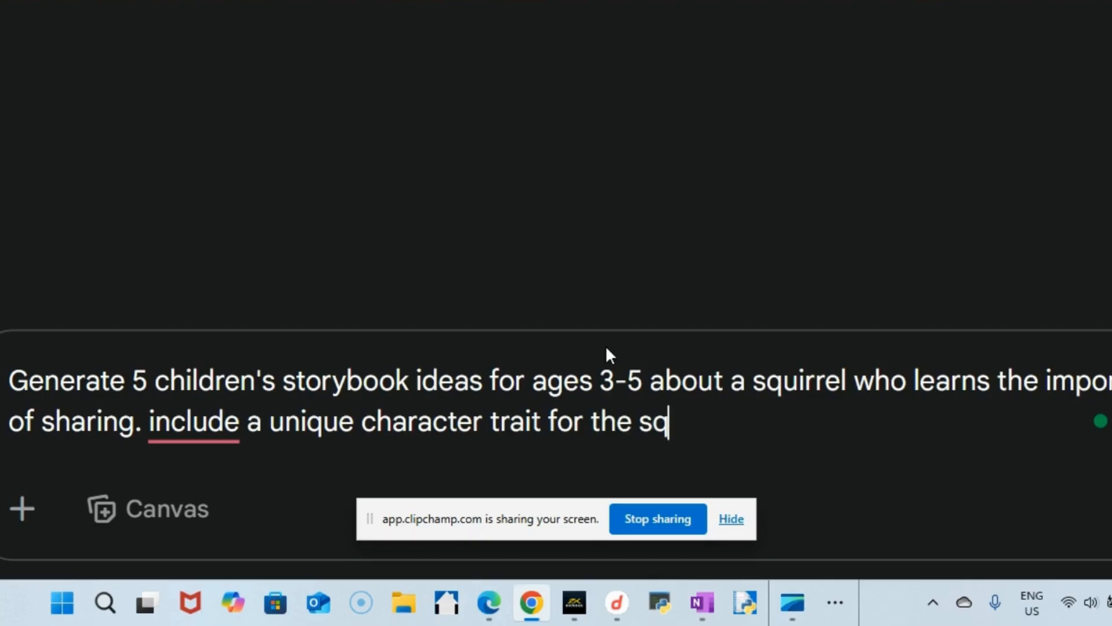
text(uirre)
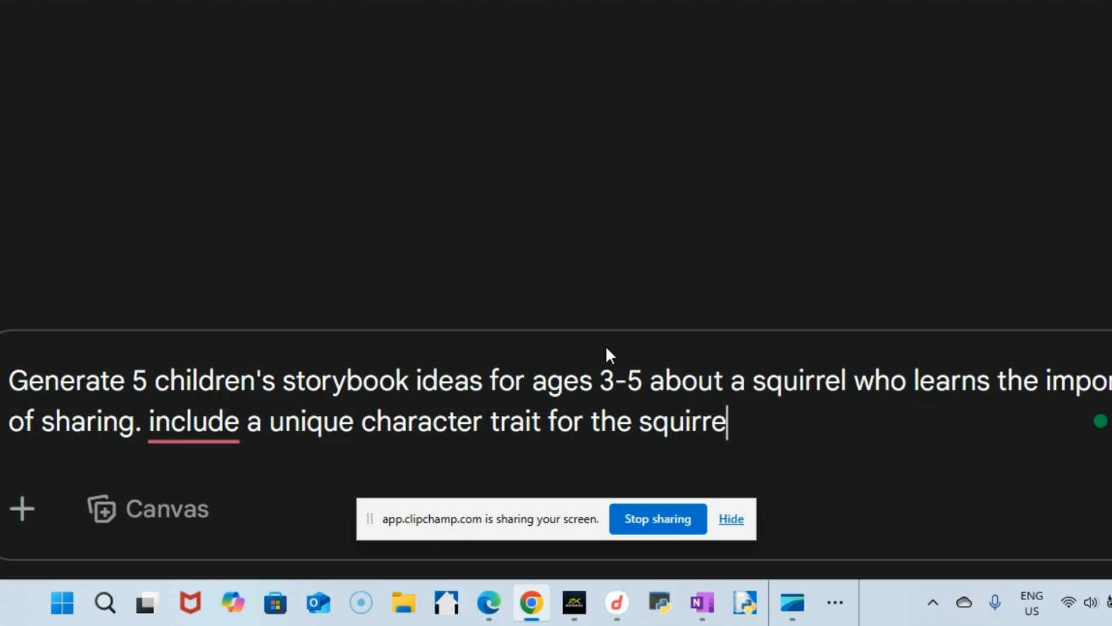
text(l.)
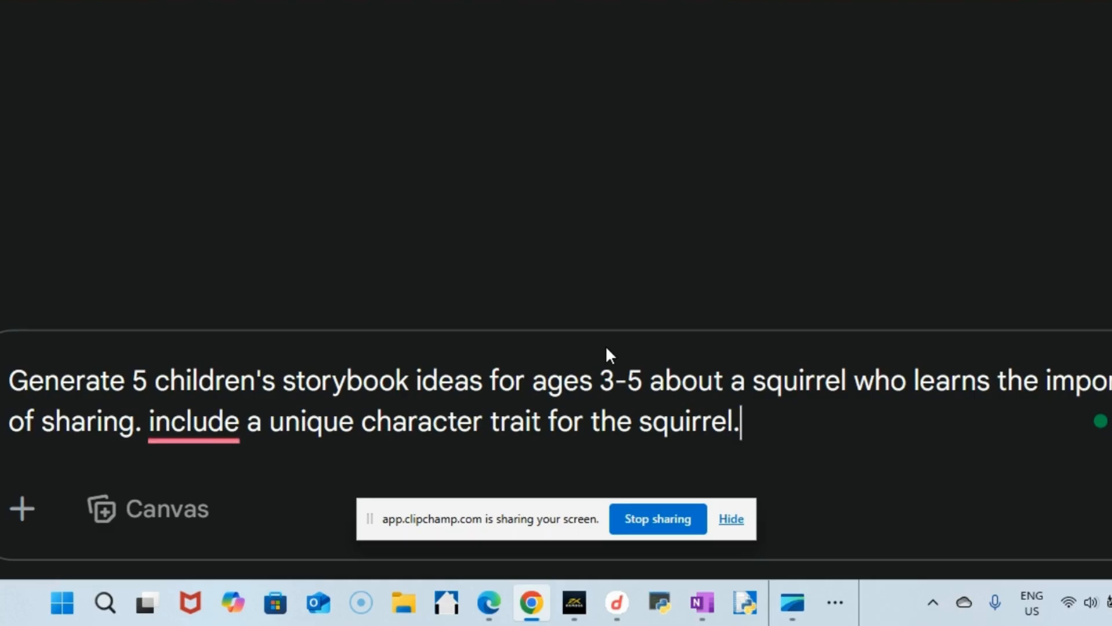
scroll(606, 346, down, 2)
scroll(605, 354, down, 3)
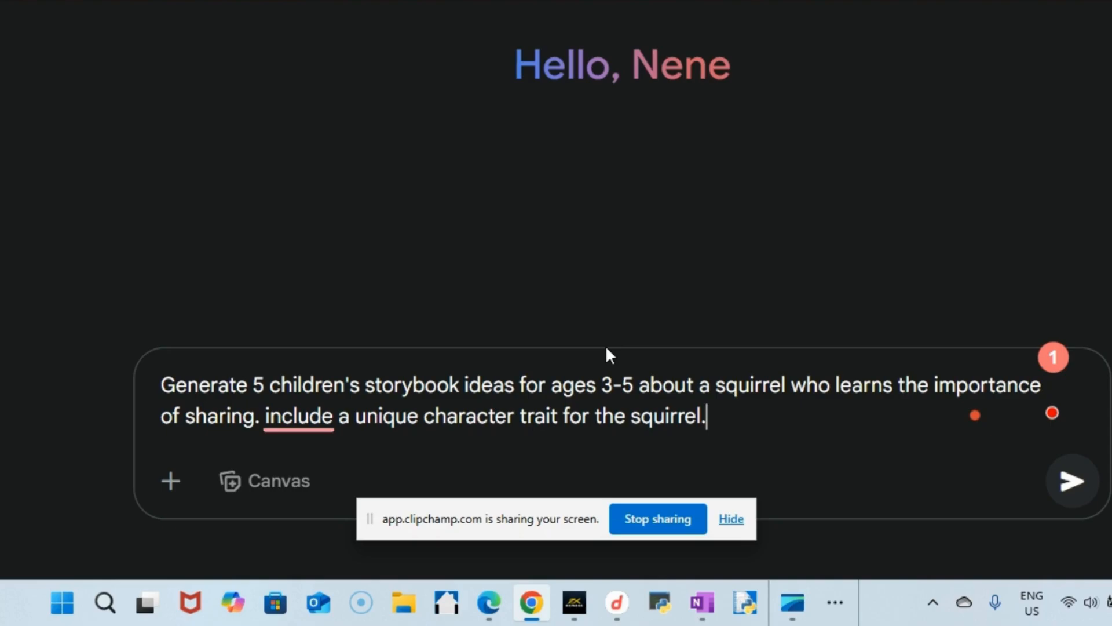
click(1071, 481)
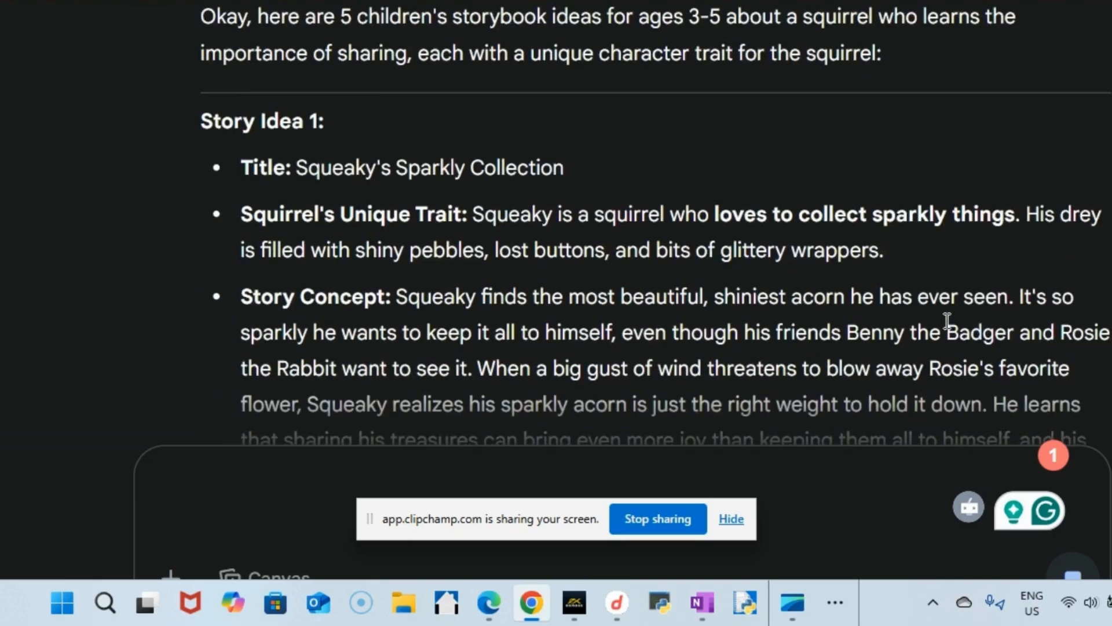
Step: Skim the generated response through all five story ideas and return to Story Idea 1
scroll(508, 277, up, 8)
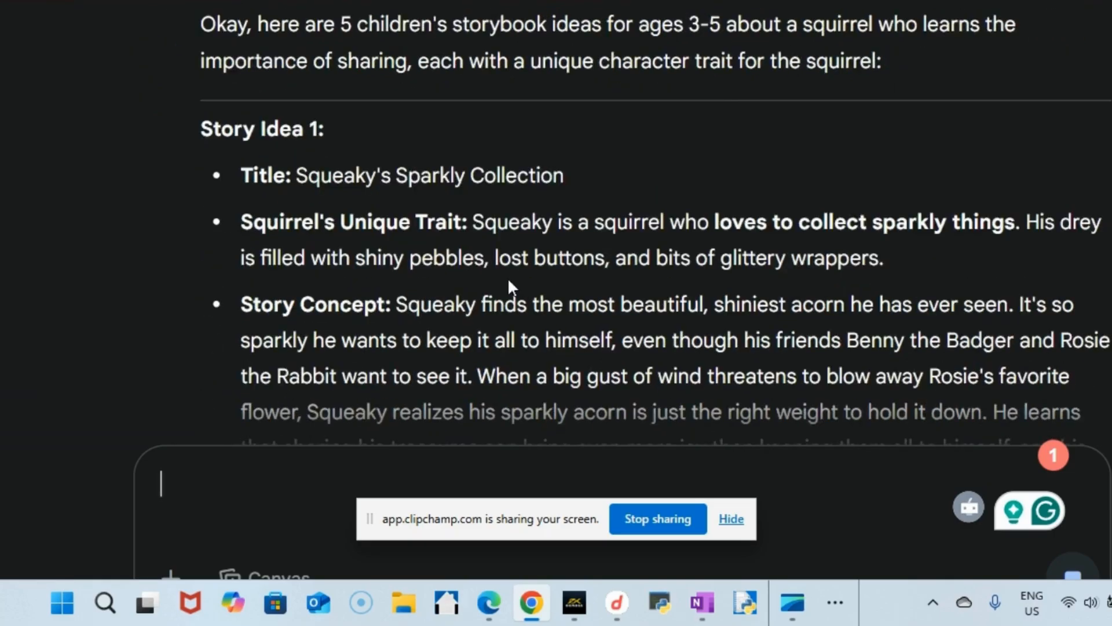
scroll(670, 322, down, 7)
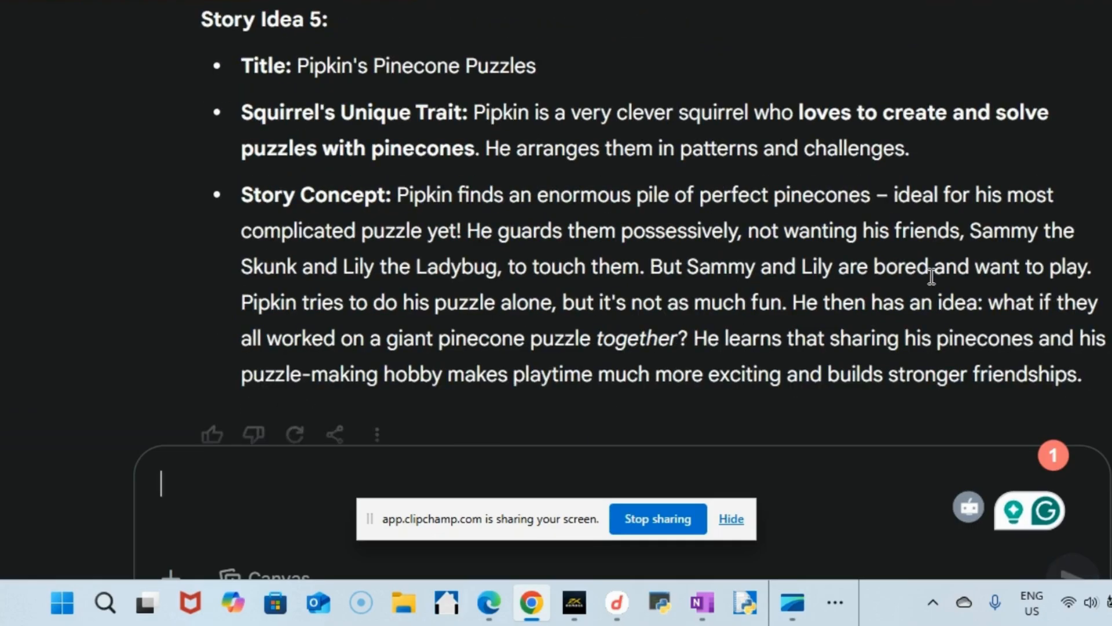
scroll(931, 278, up, 10)
scroll(931, 277, down, 3)
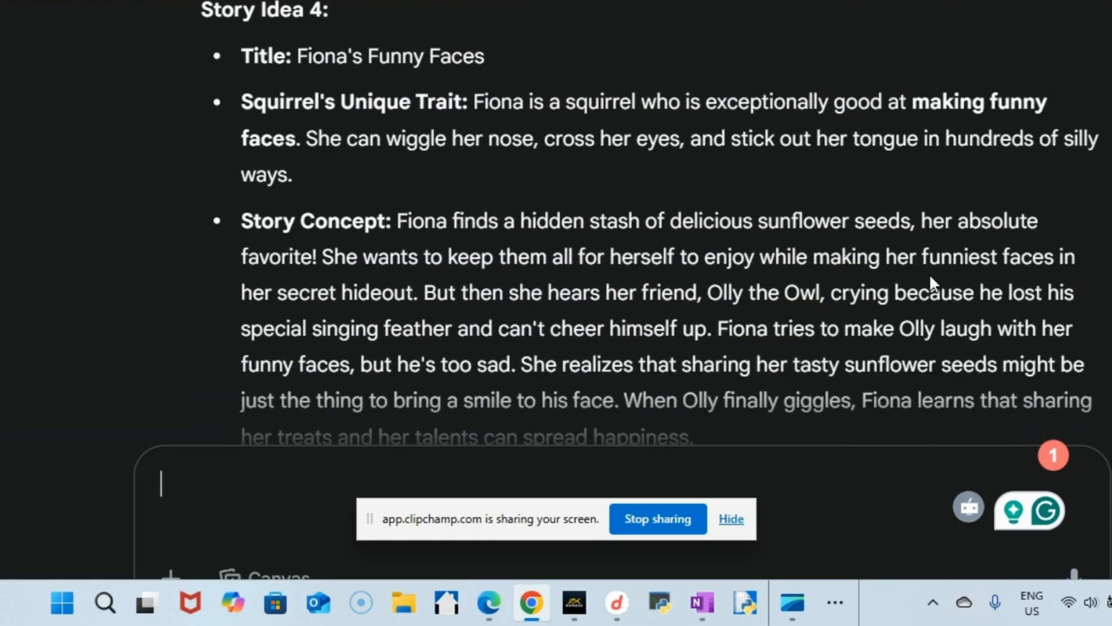
scroll(932, 276, up, 8)
scroll(935, 277, down, 4)
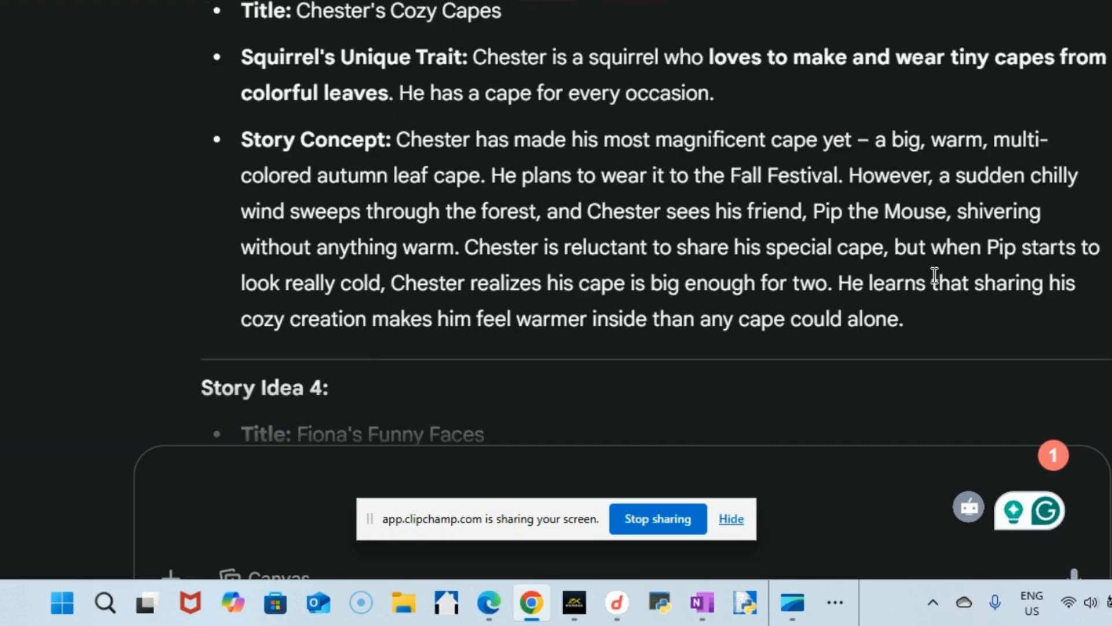
scroll(933, 270, up, 12)
scroll(931, 276, down, 3)
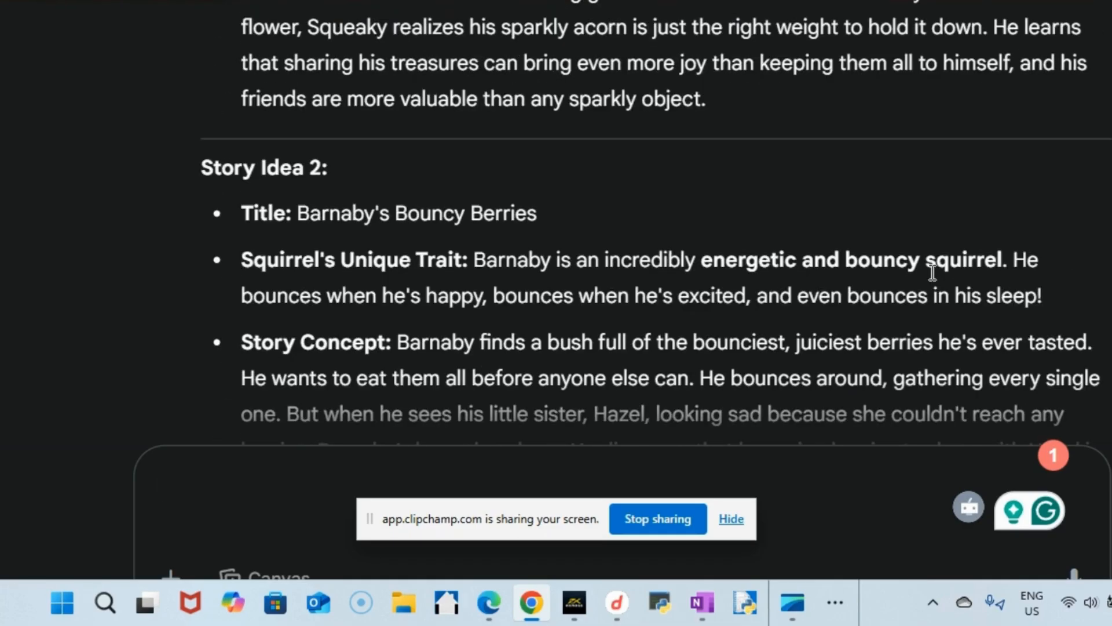
scroll(932, 273, down, 4)
scroll(931, 271, up, 12)
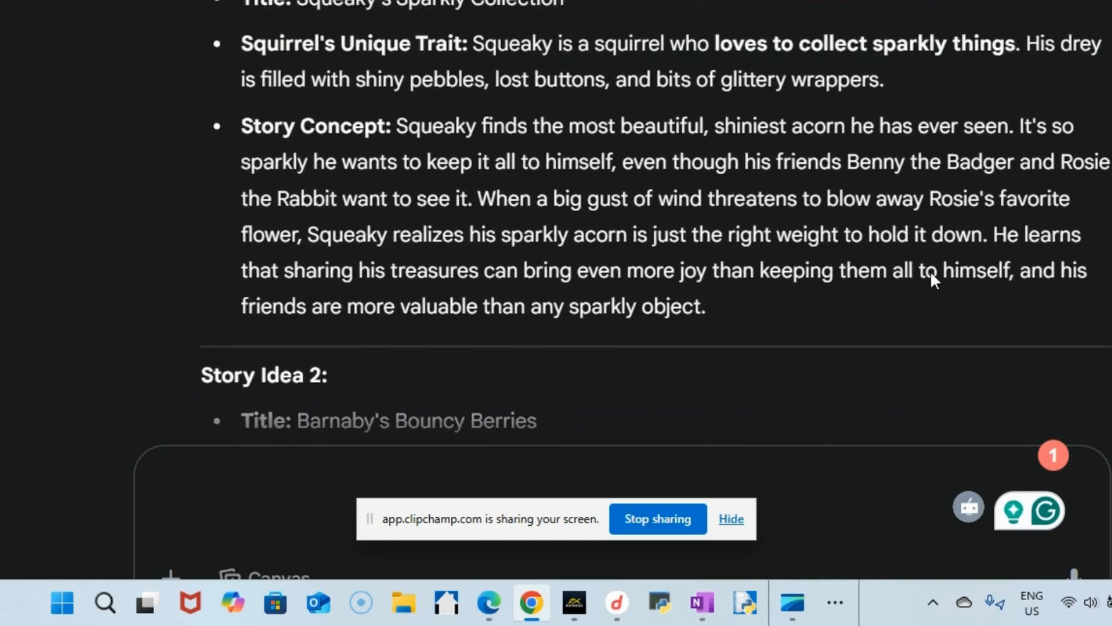
scroll(934, 281, down, 2)
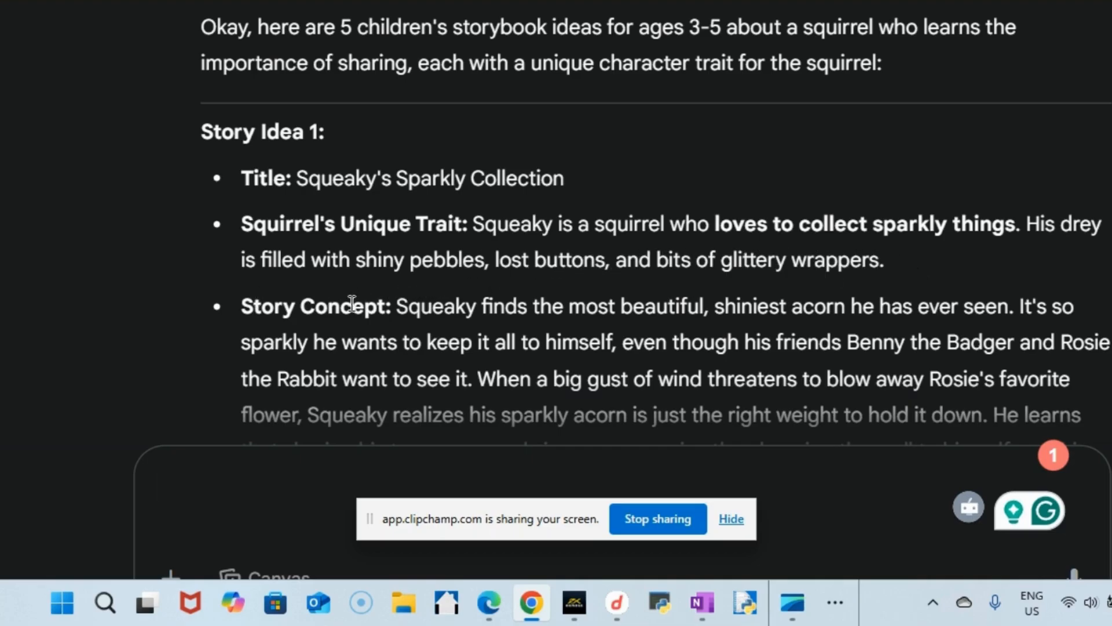
Step: Read the story concept of Story Idea 1 and continue through Story Ideas 2 and 3
scroll(738, 284, down, 5)
scroll(722, 290, up, 2)
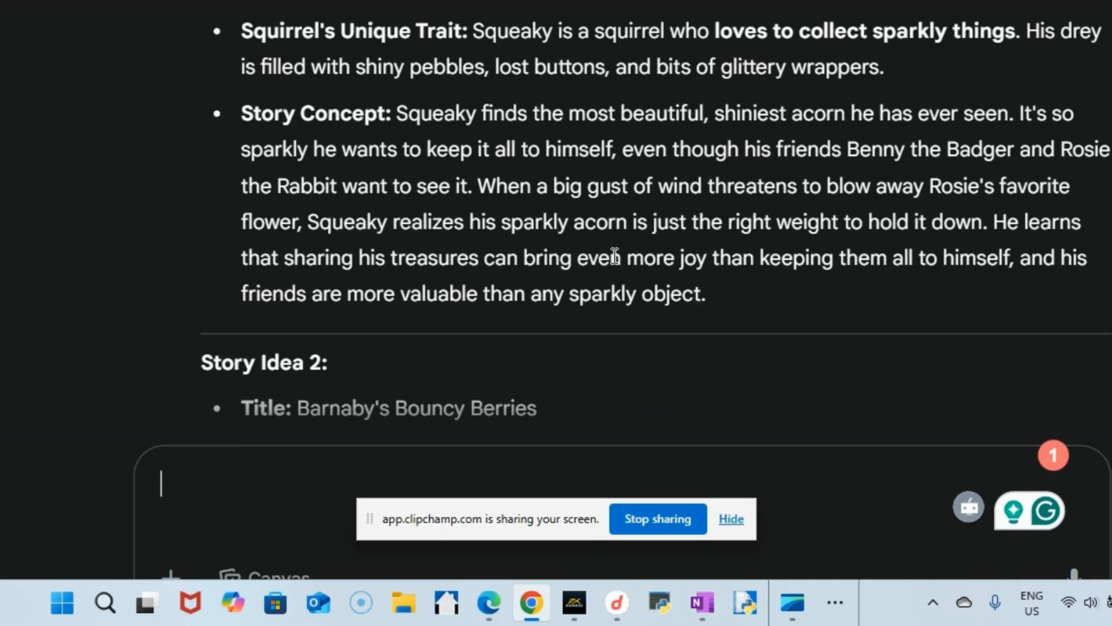
scroll(615, 257, down, 2)
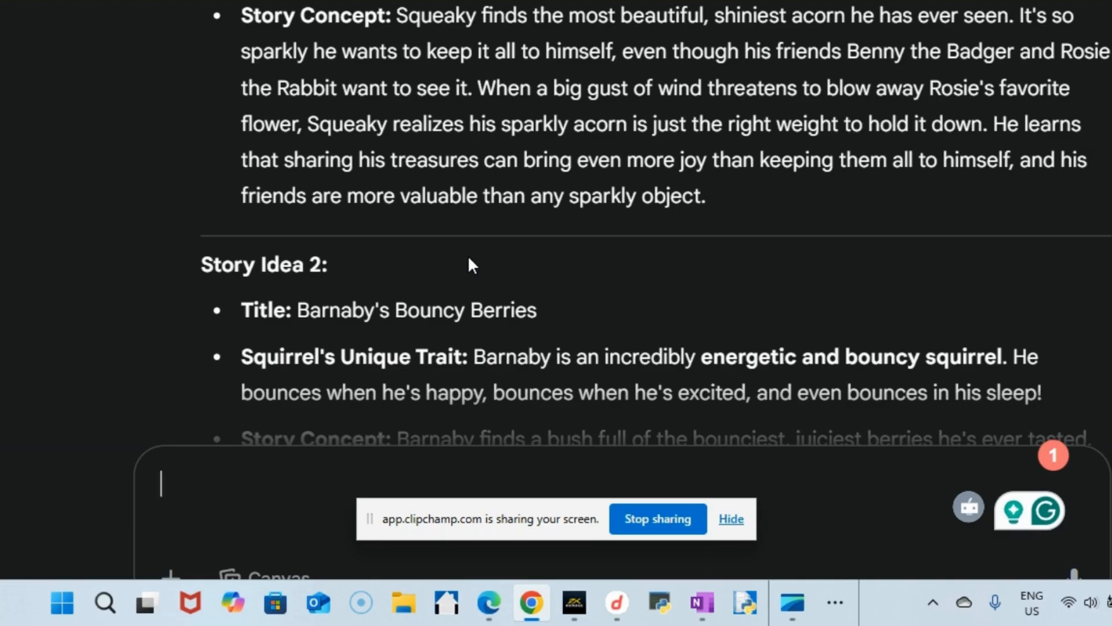
scroll(440, 278, down, 5)
scroll(439, 278, down, 6)
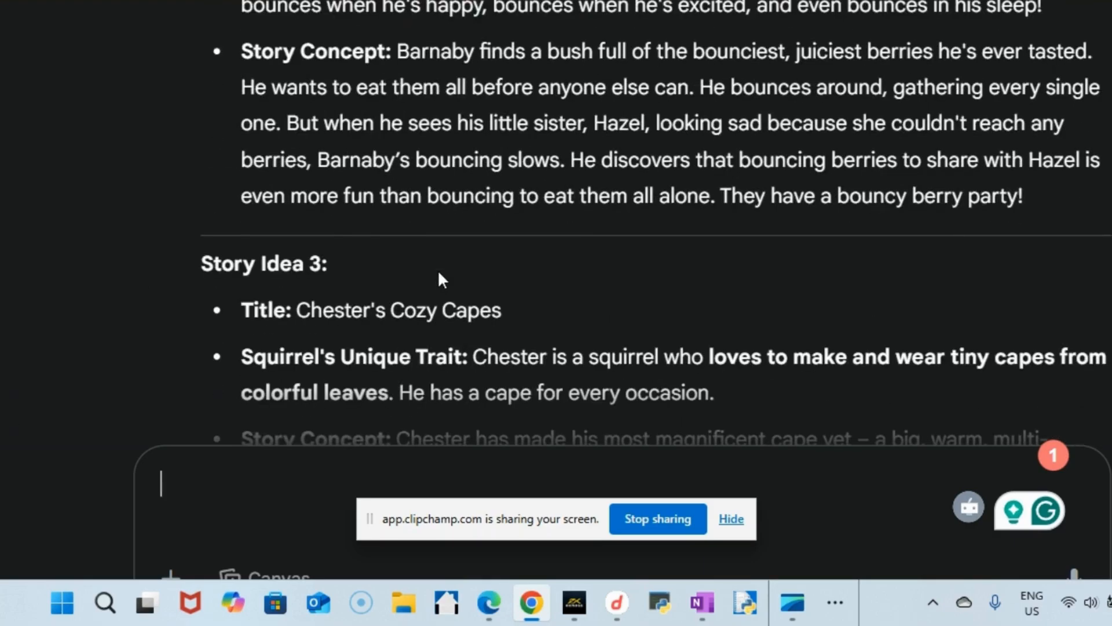
scroll(451, 292, up, 2)
scroll(452, 294, up, 3)
Step: Move the screen-sharing notice off the prompt box and place the cursor there for a follow-up prompt
click(303, 509)
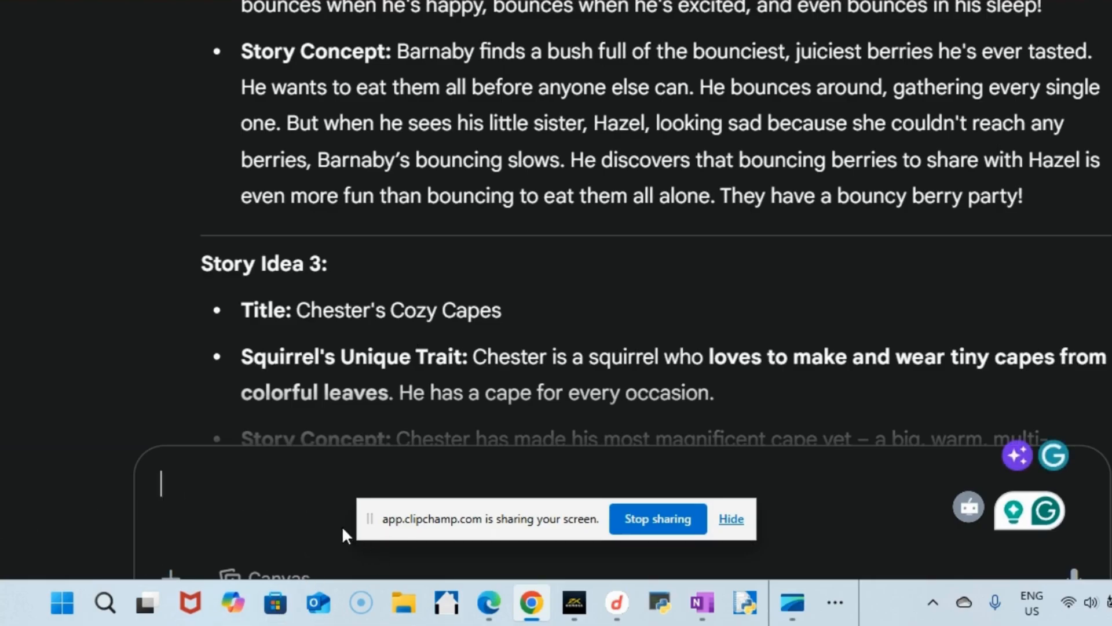
drag(371, 521, 815, 75)
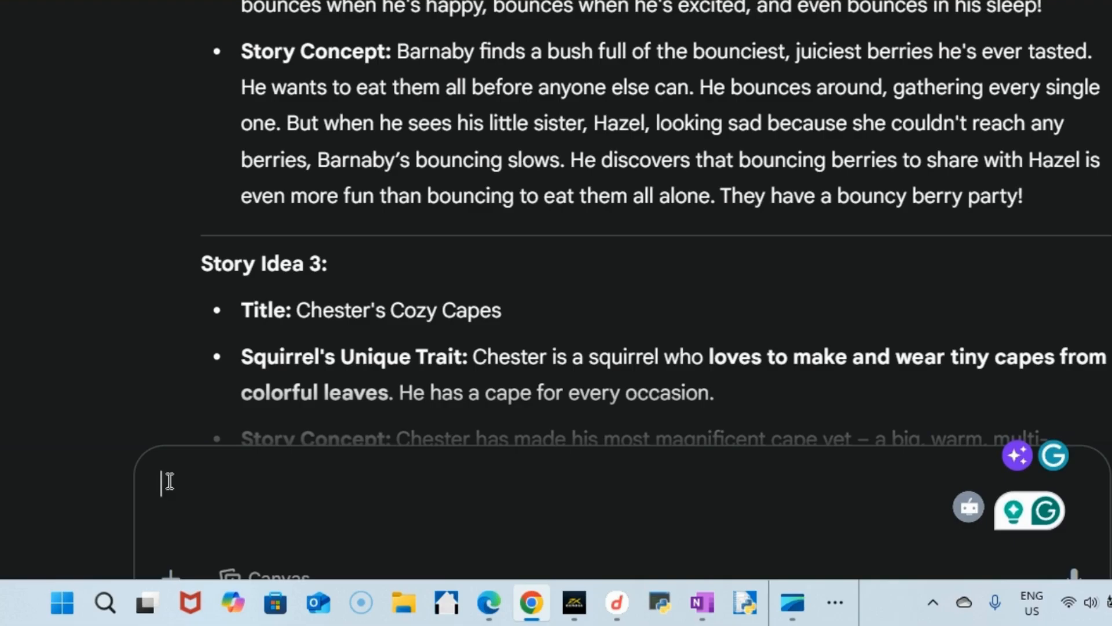
Step: Begin the follow-up prompt with "write a short children's story approximately 300 words"
text(Write a )
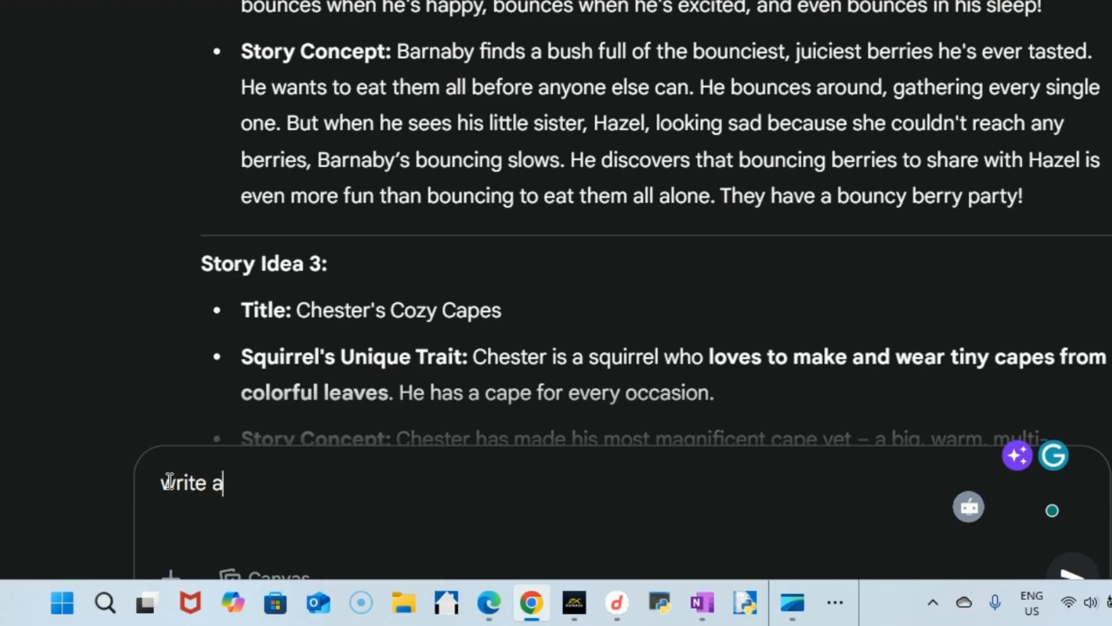
text(sh)
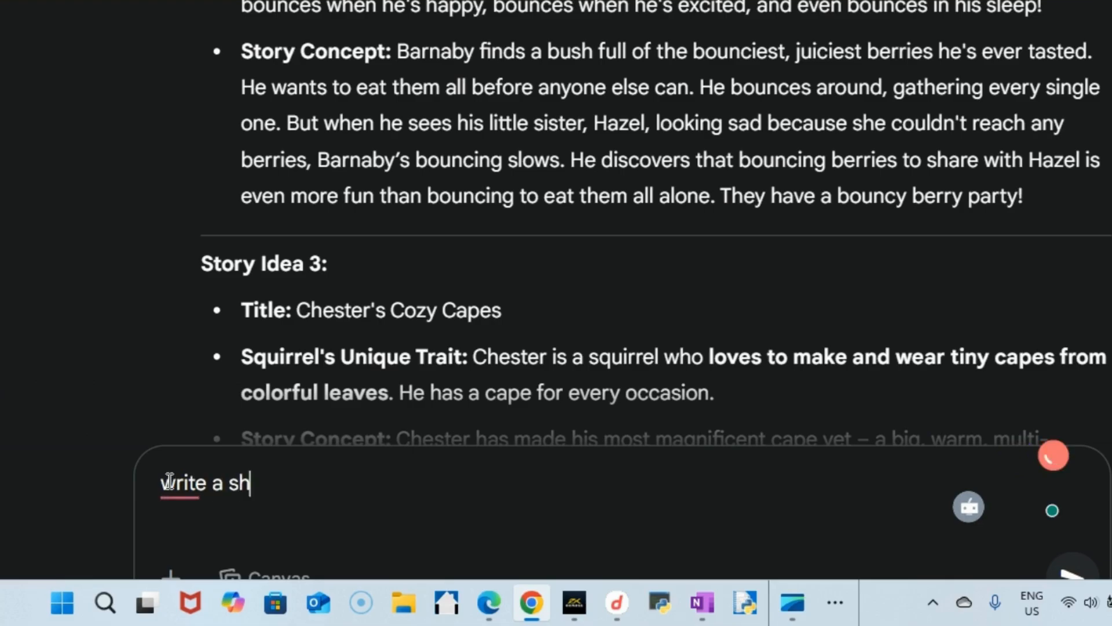
text(ort chi)
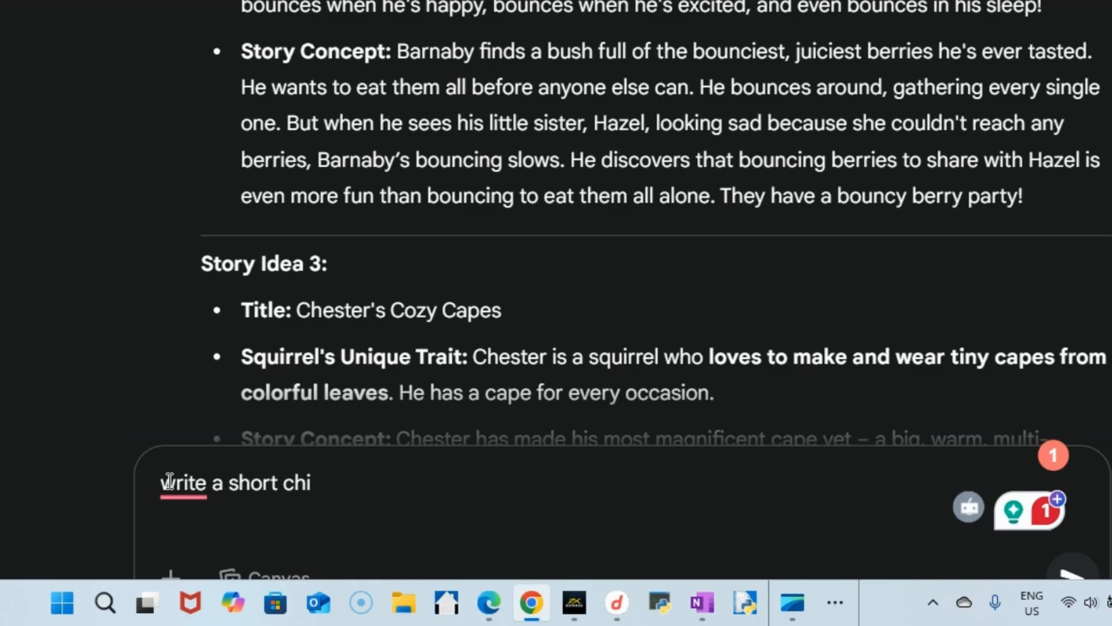
text(ldren's )
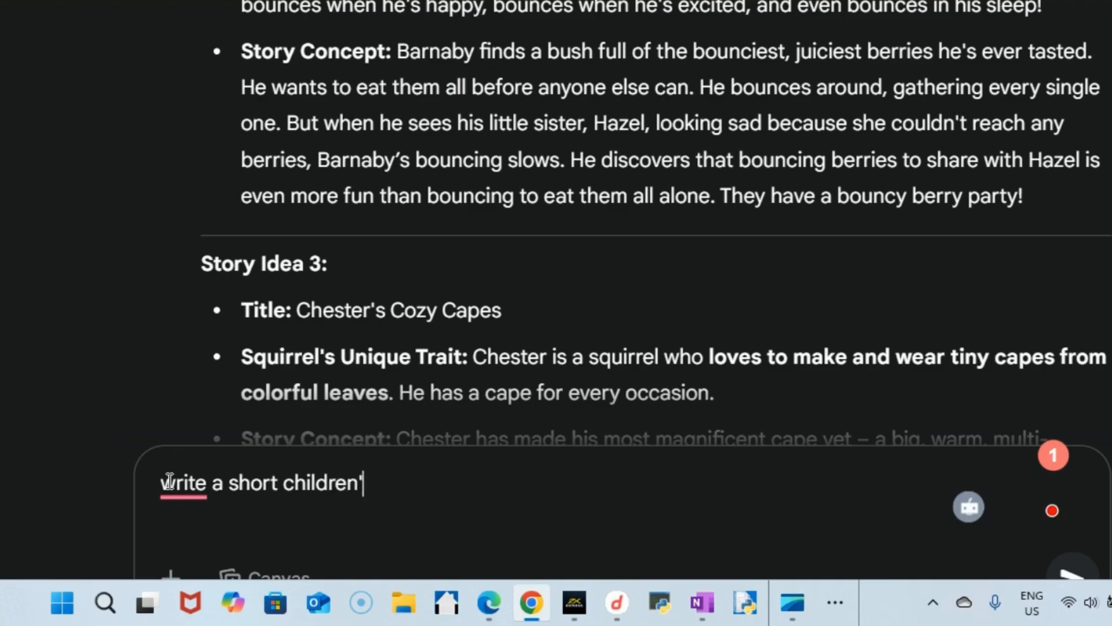
text(story)
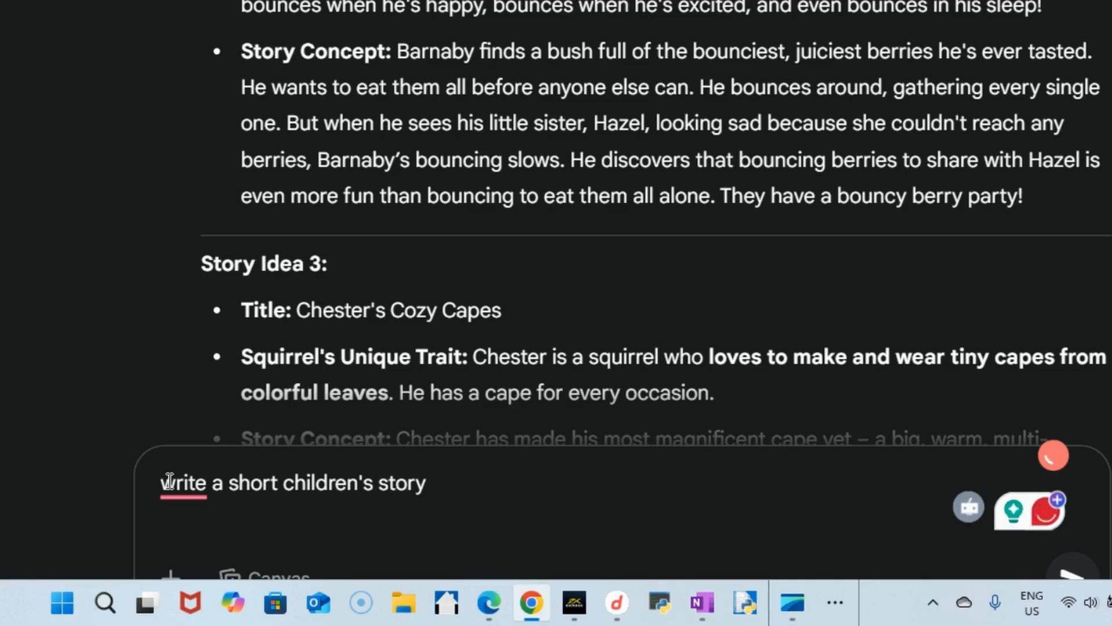
text( approxin)
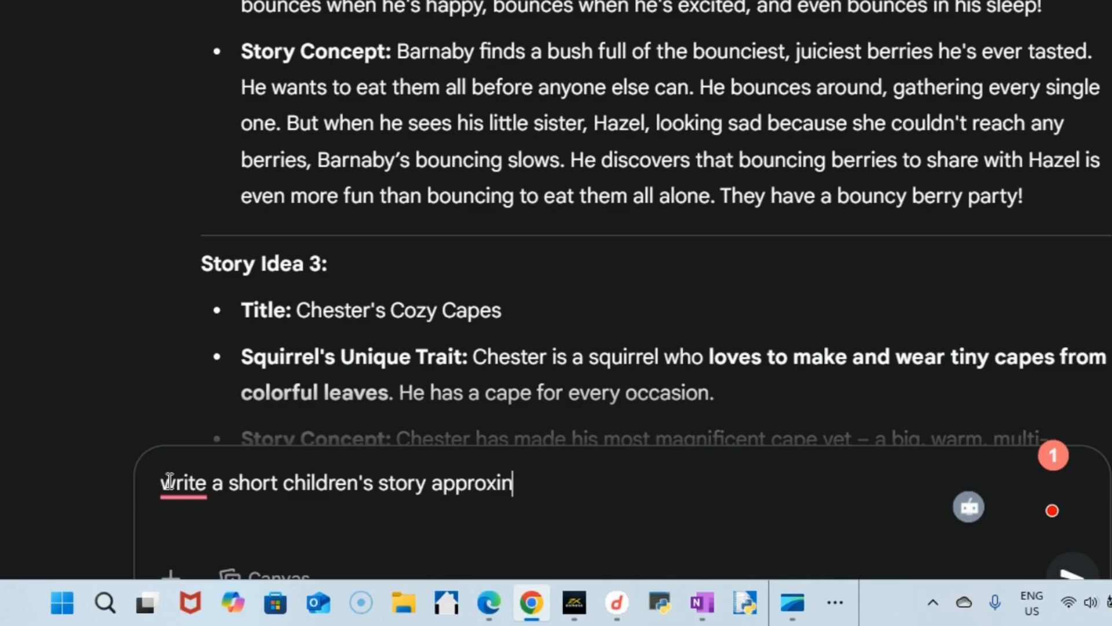
key(BackSpace)
text(mately)
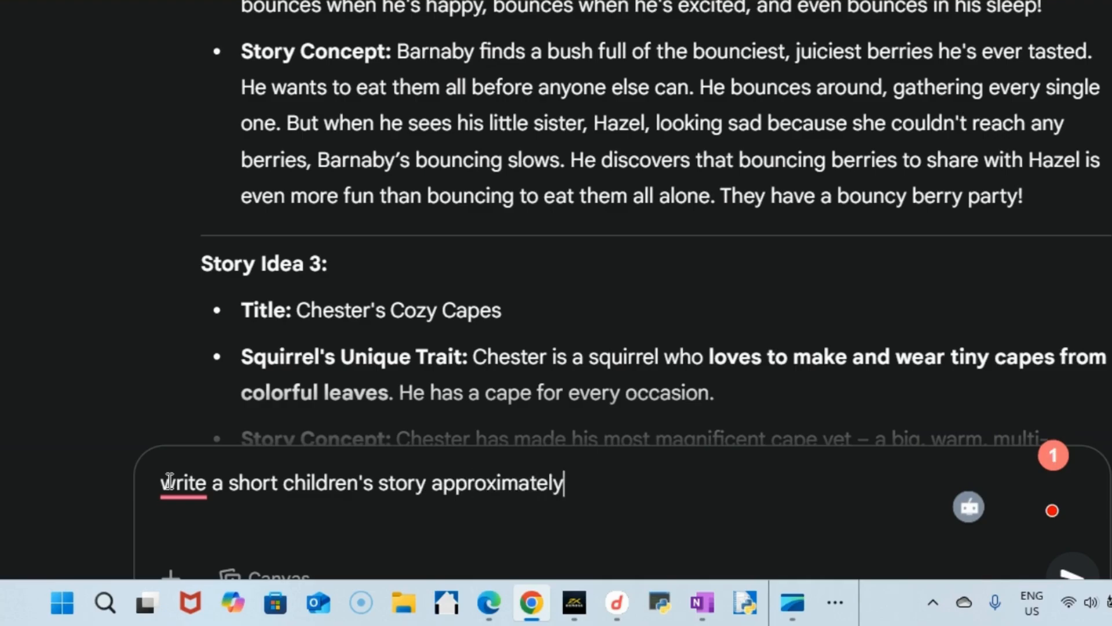
text( 300 )
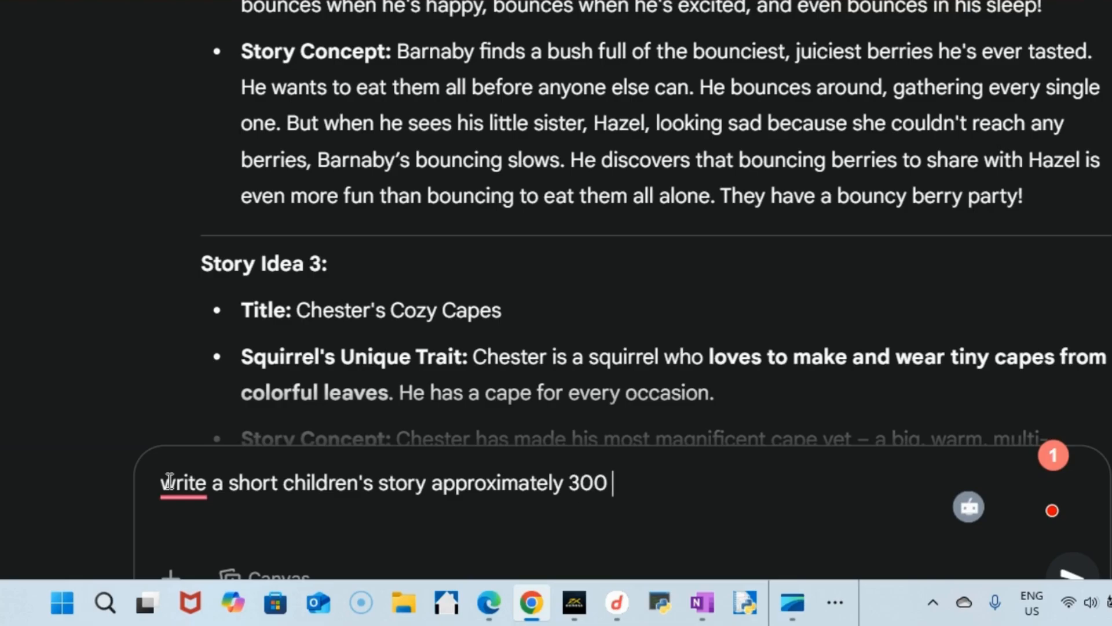
text(words )
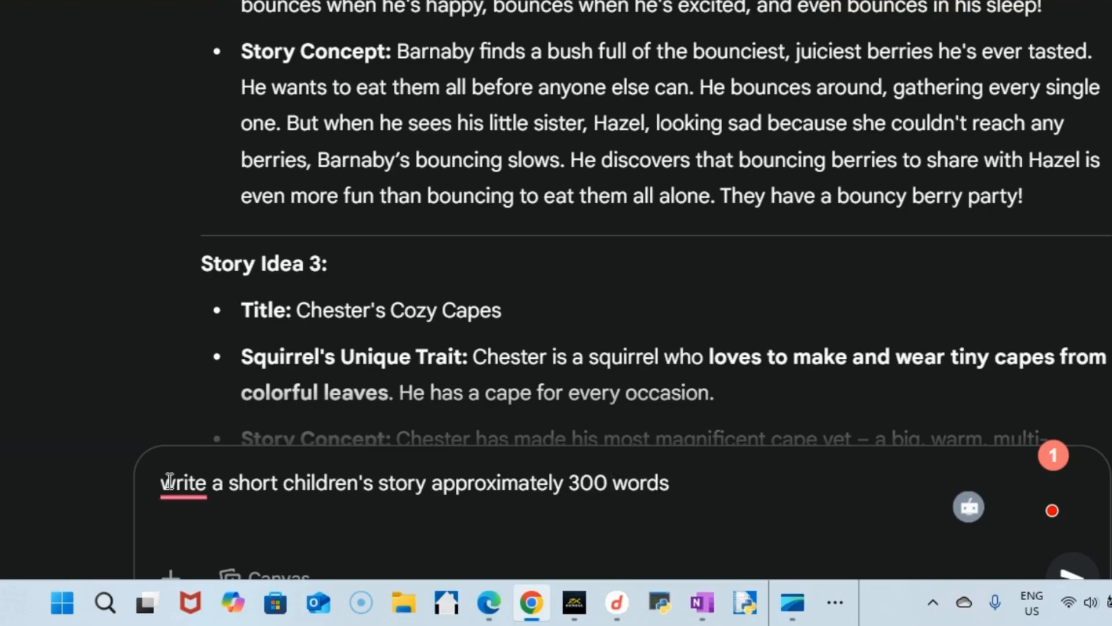
Step: Extend the prompt with the length requirement and link words ", 6-8 scenes/pages based on"
text(, 6-8 scenc)
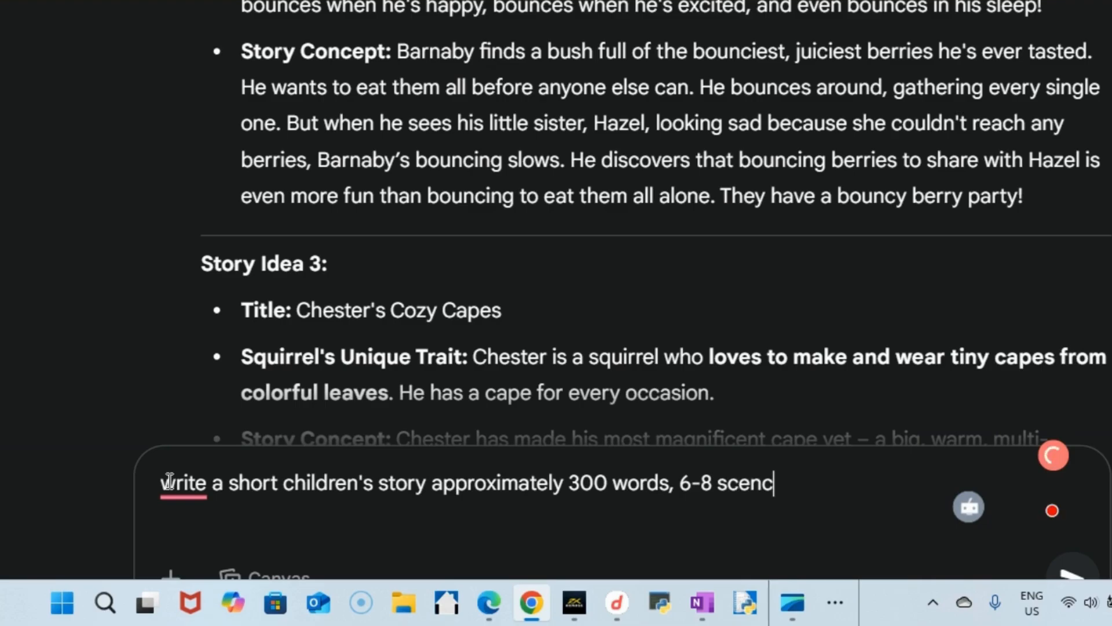
key(BackSpace)
text(es/pages)
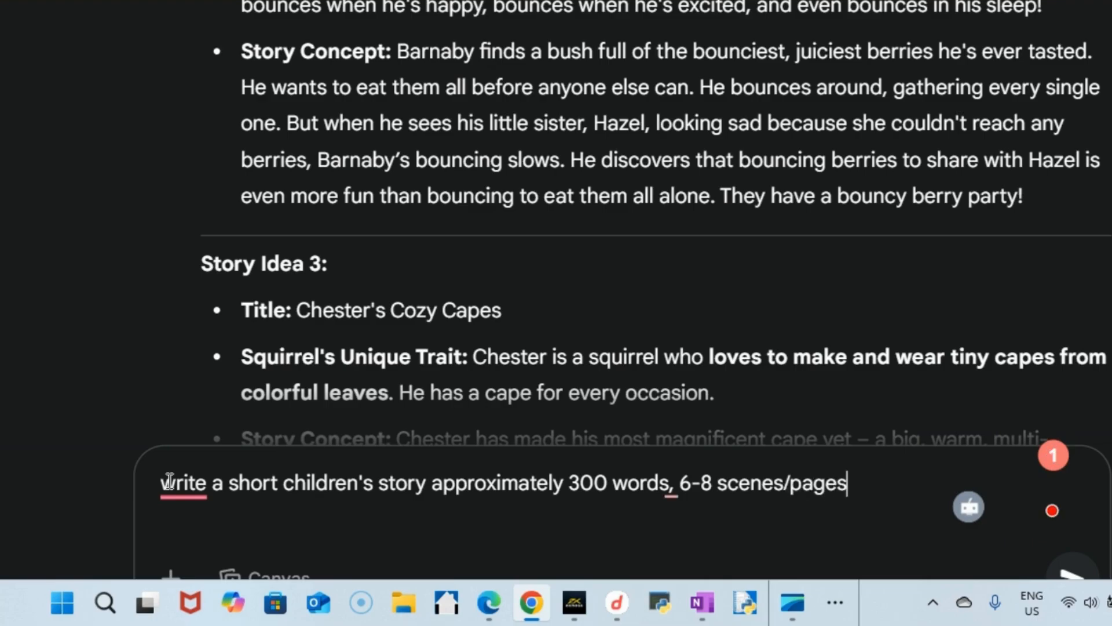
text( b)
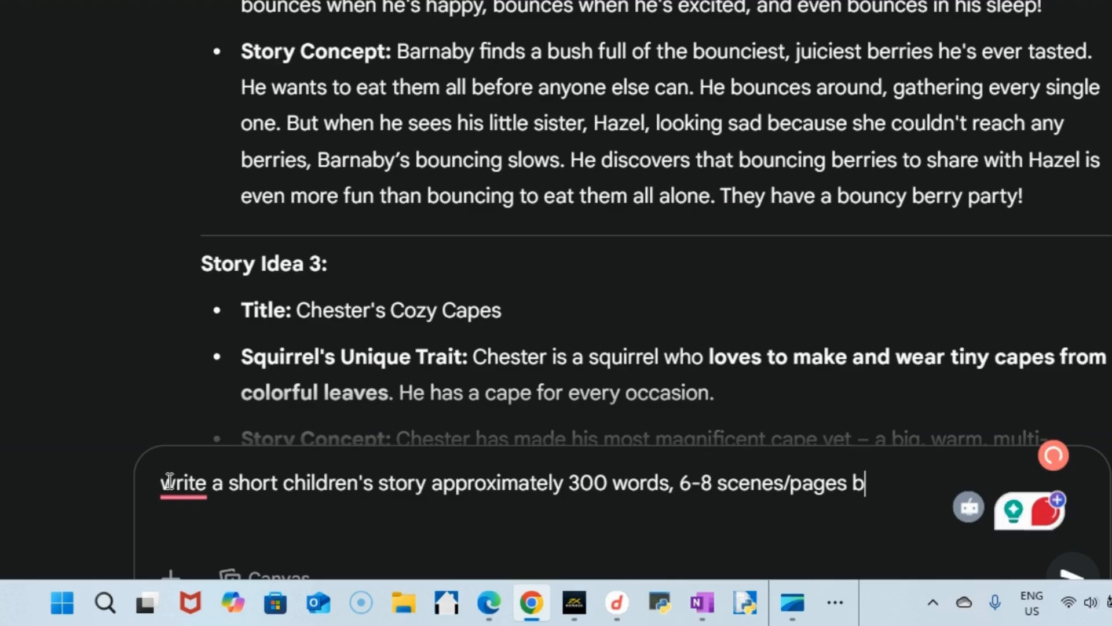
text(ased)
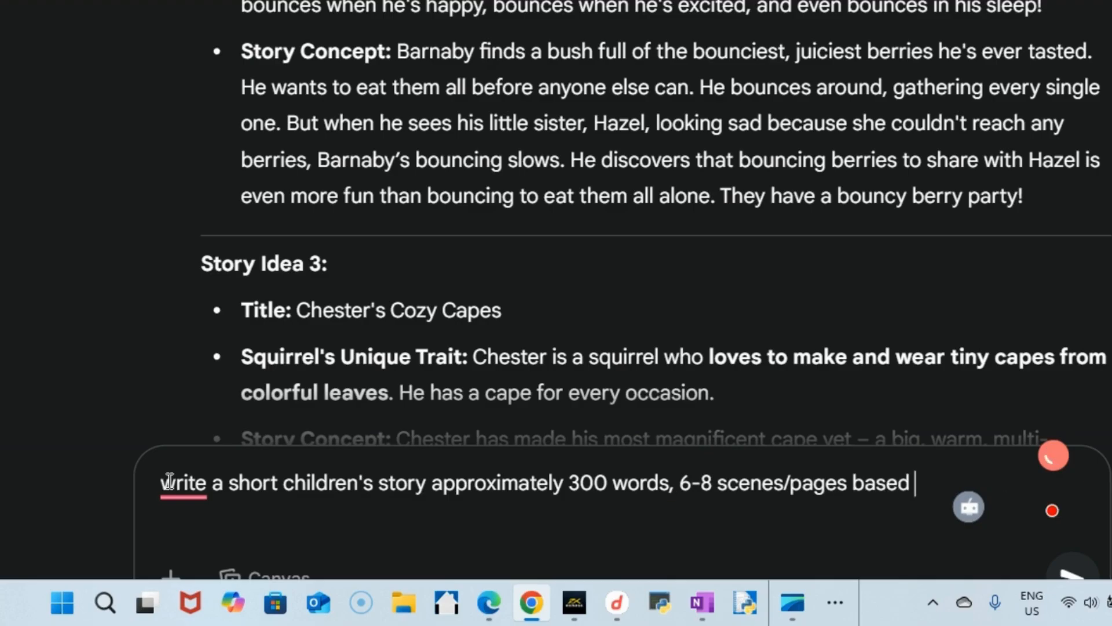
text( on)
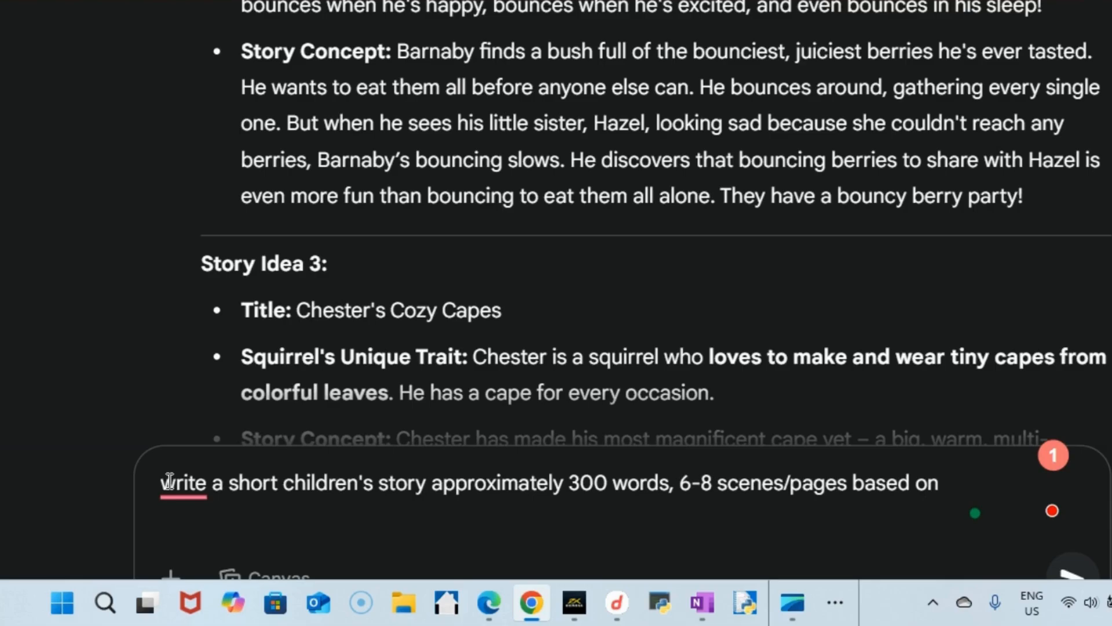
Step: Add the title of Story Idea 1, "Squeaky's Sparkly Collection", to the prompt as the story's basis
key(Caps_Lock)
text(S)
key(Caps_Lock)
text(q)
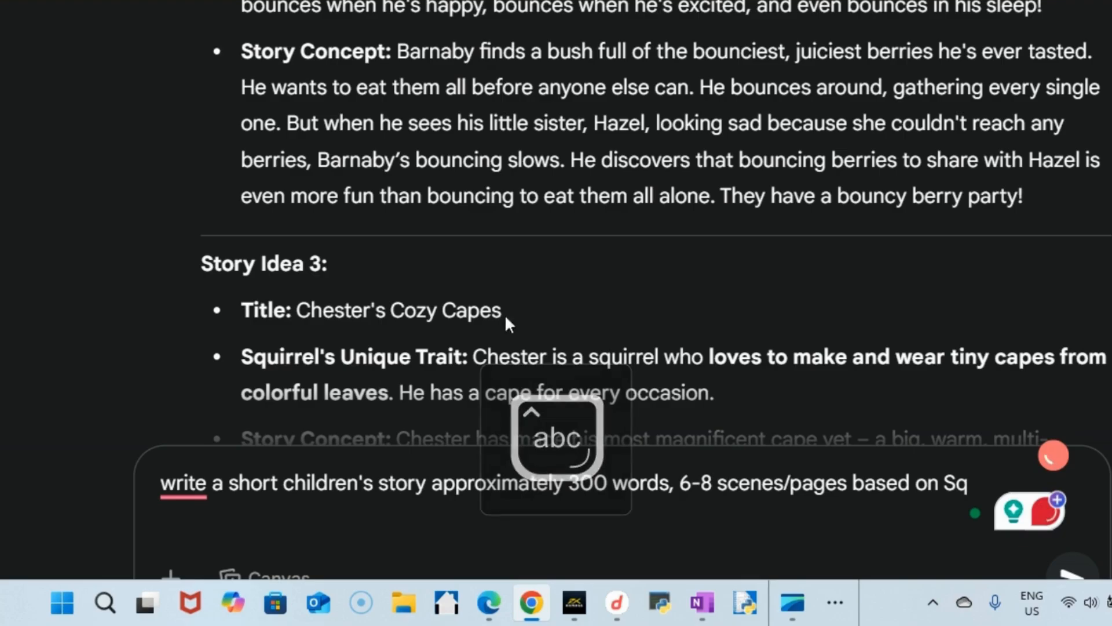
scroll(565, 266, up, 10)
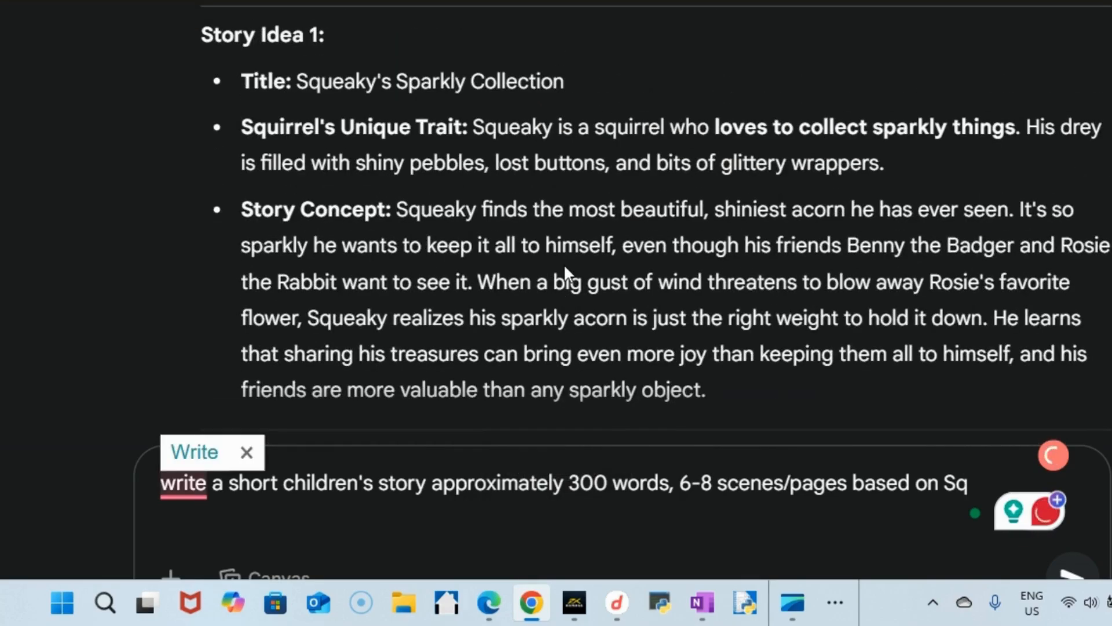
scroll(355, 134, up, 2)
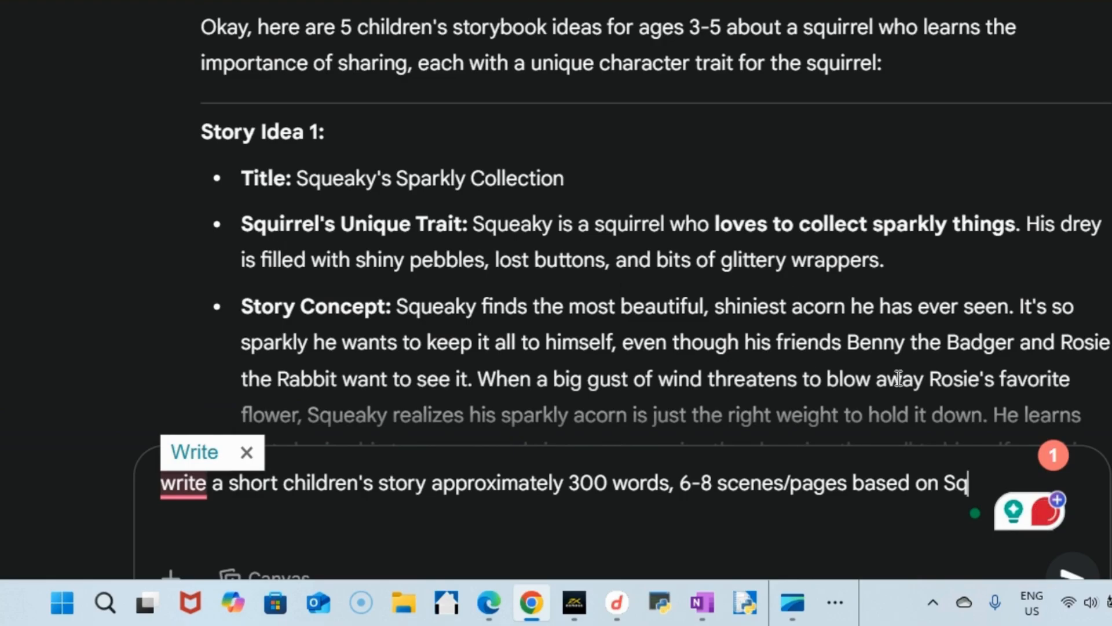
text(ueaky's)
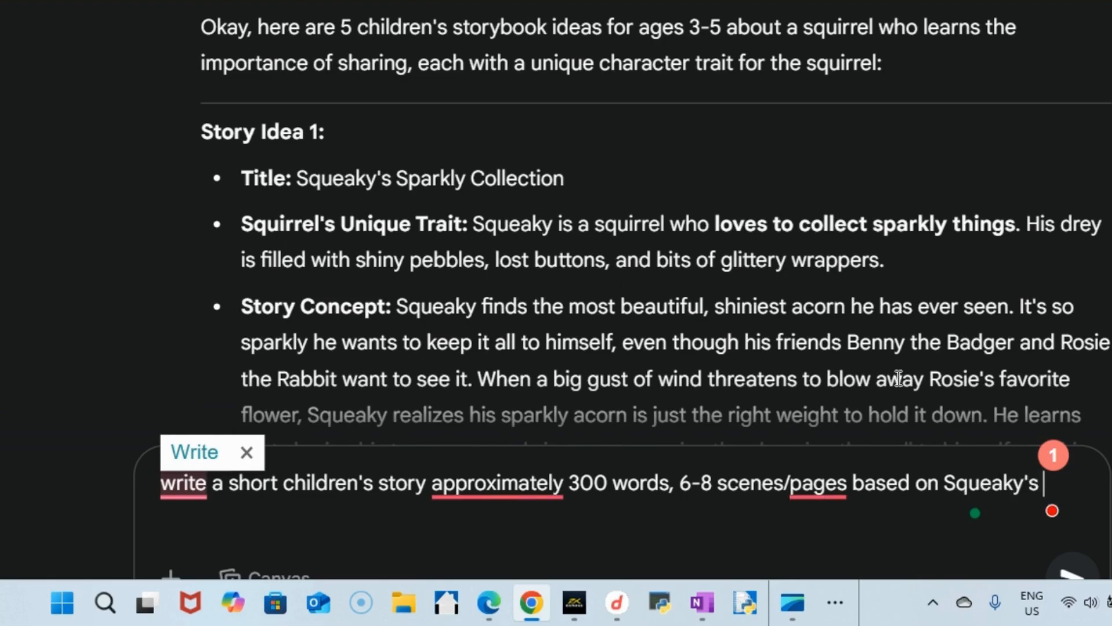
text( Spa)
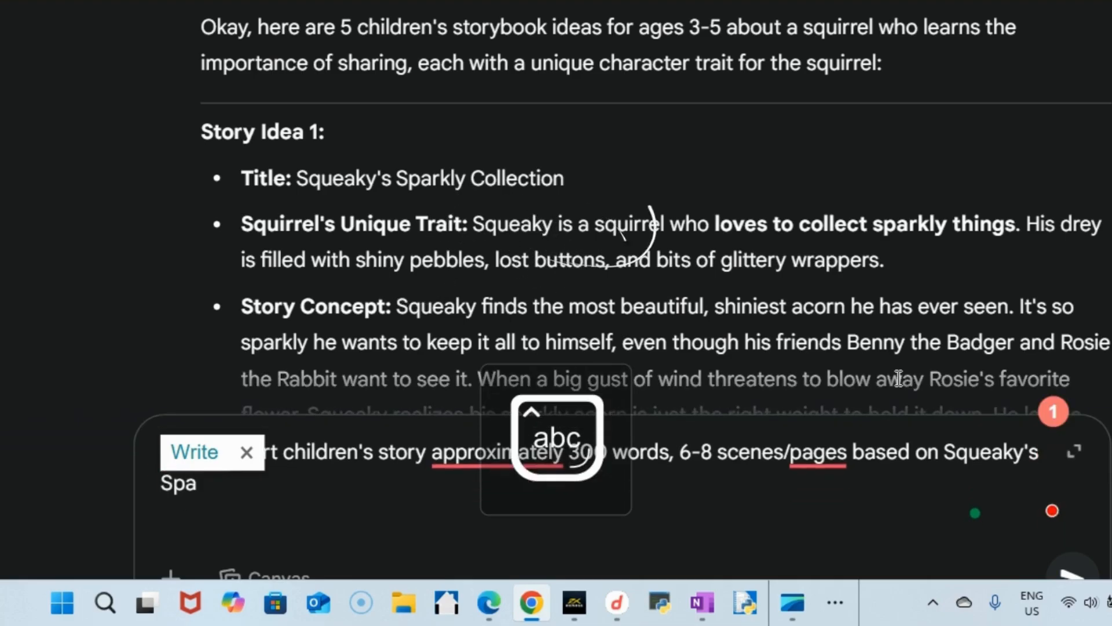
text(rkl)
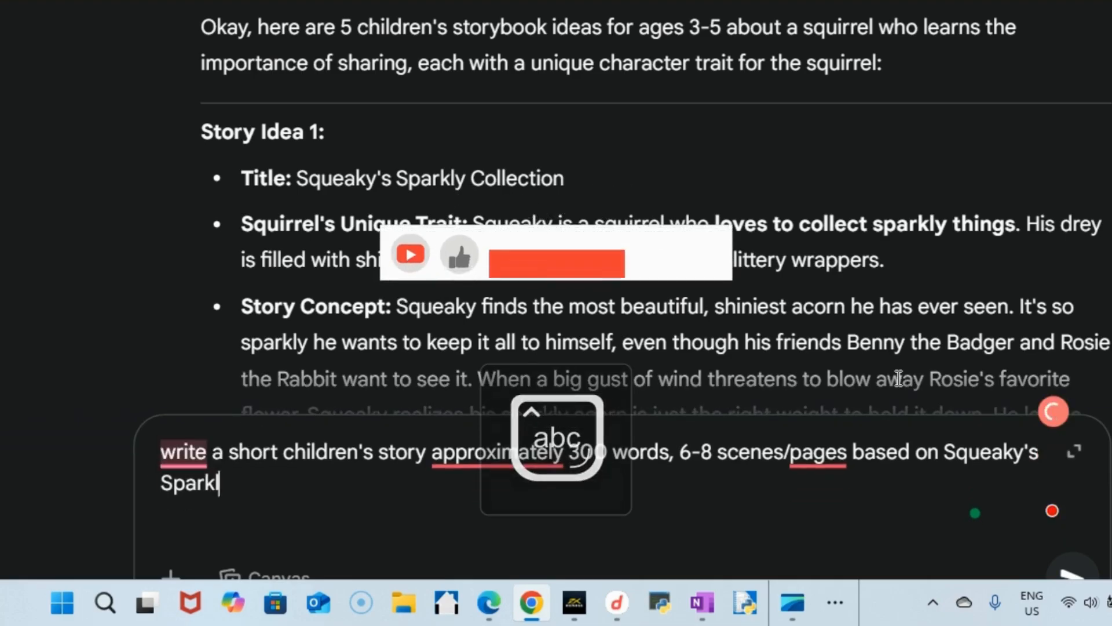
text(y)
key(Caps_Lock)
text(C)
key(Caps_Lock)
text(ol)
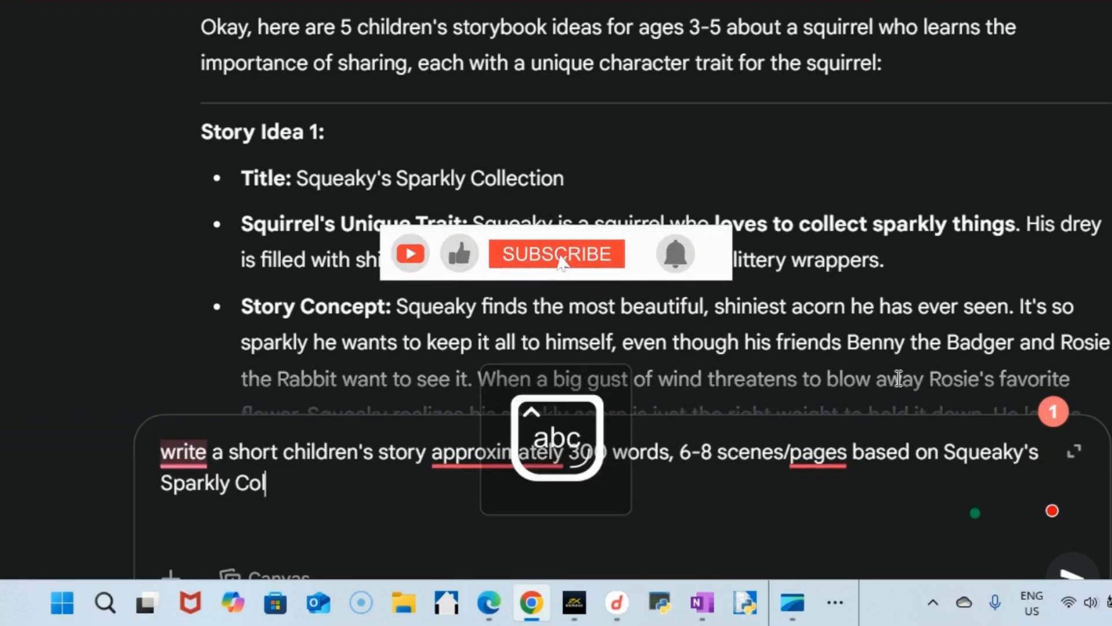
text(lection)
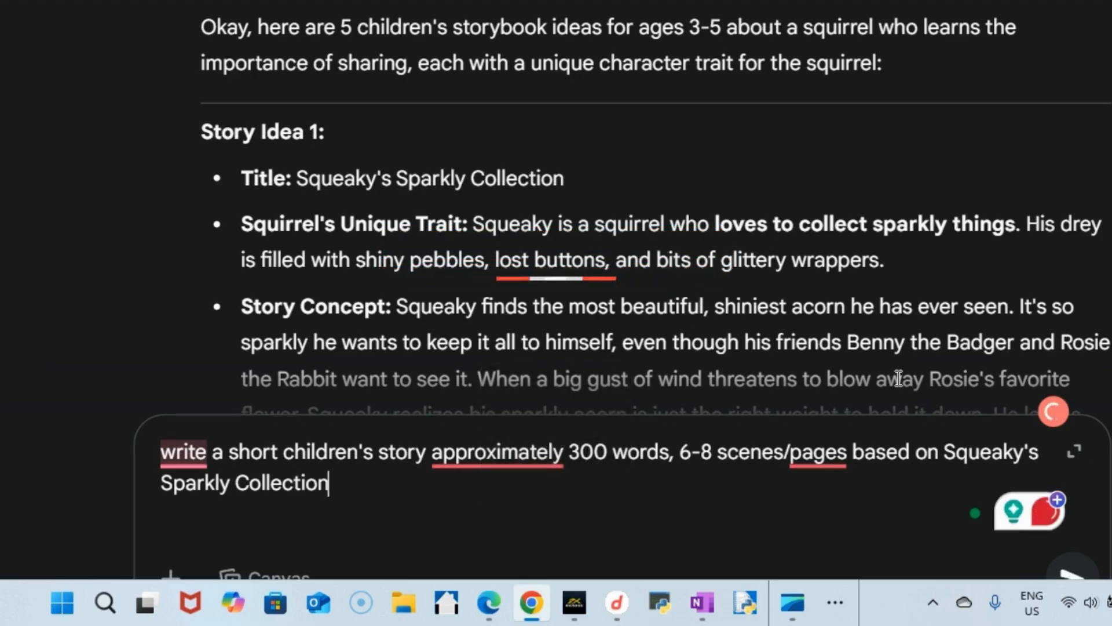
Step: Continue the prompt after the title with "who hoards acorns and learns to share with his friends"
text( w)
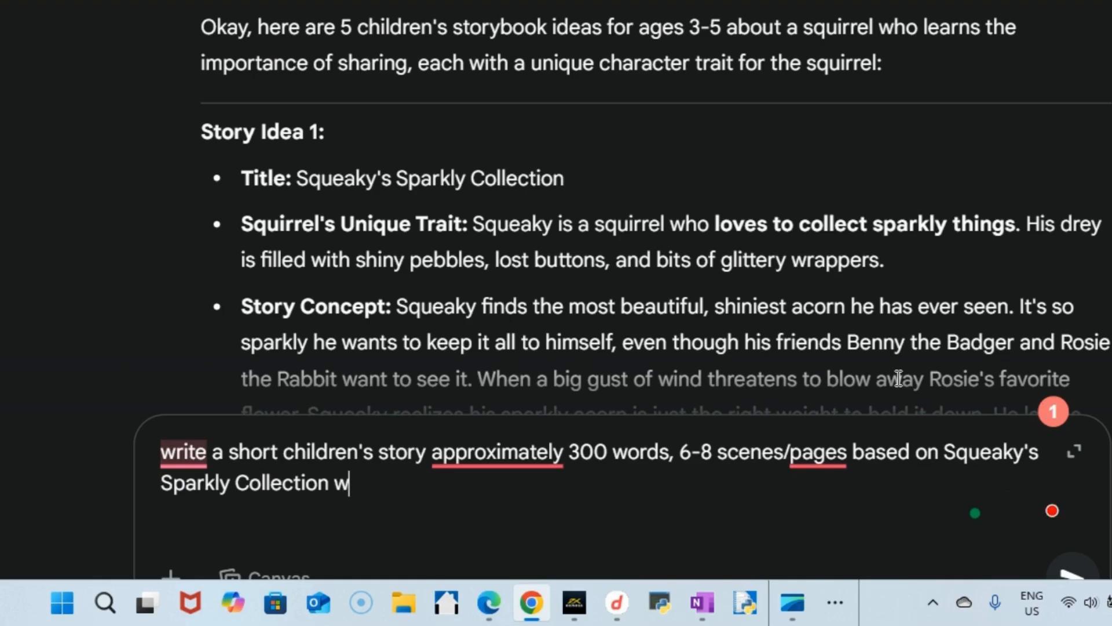
text(ho hoards )
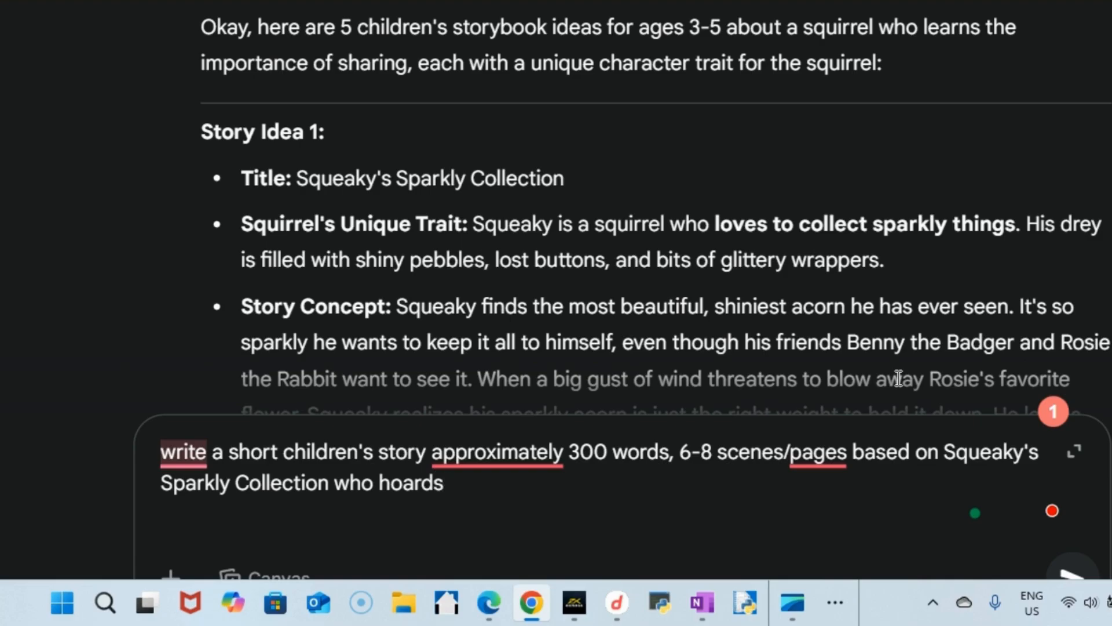
text(ac)
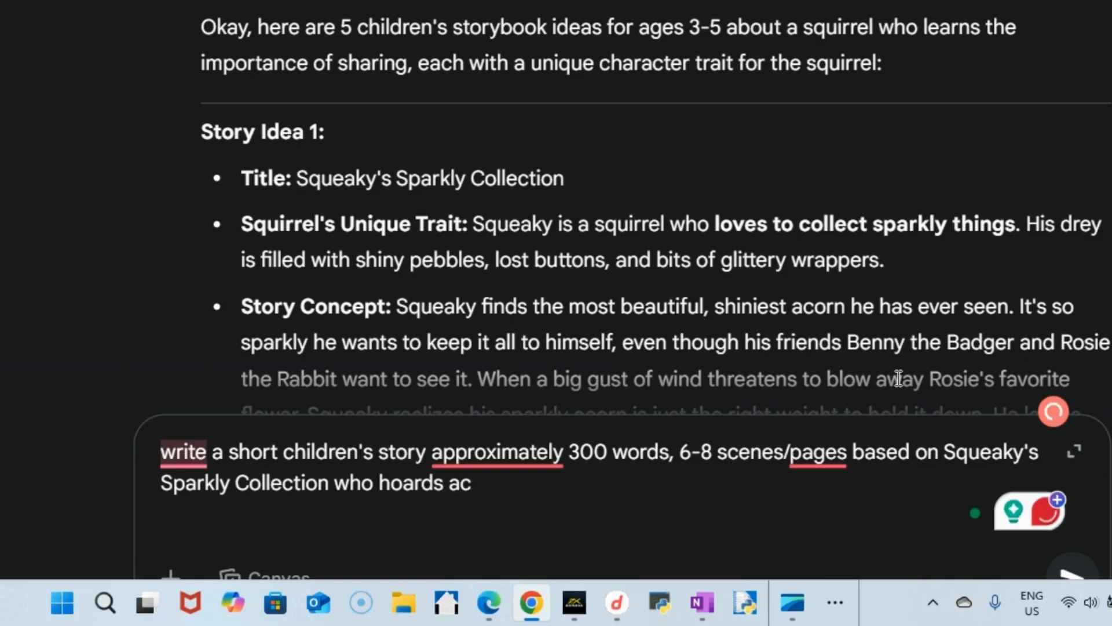
text(orns and learns to)
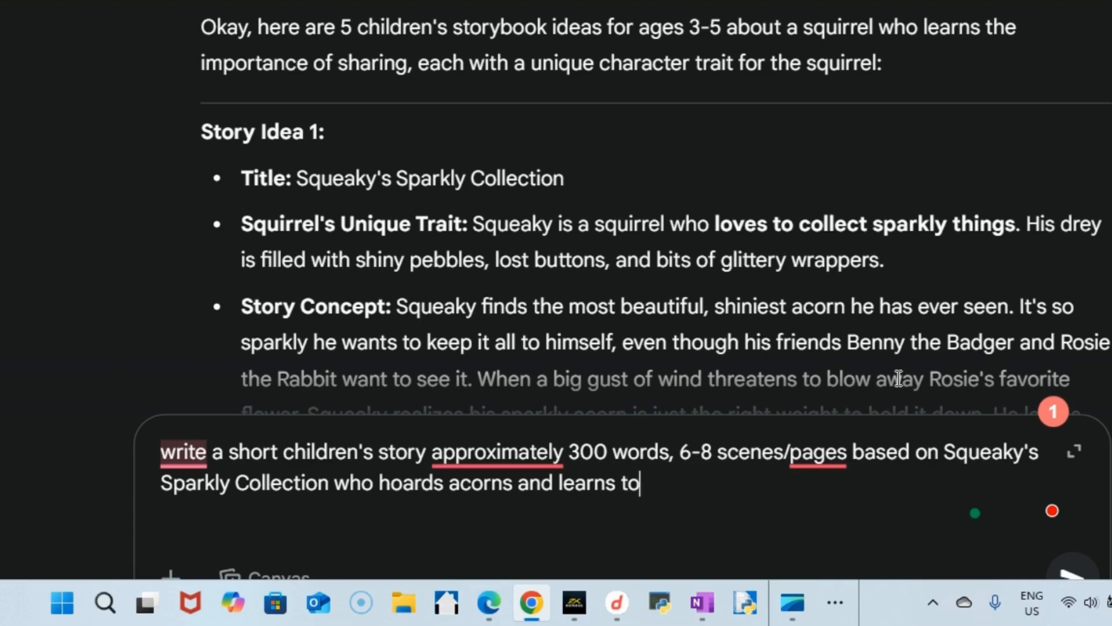
text( share w)
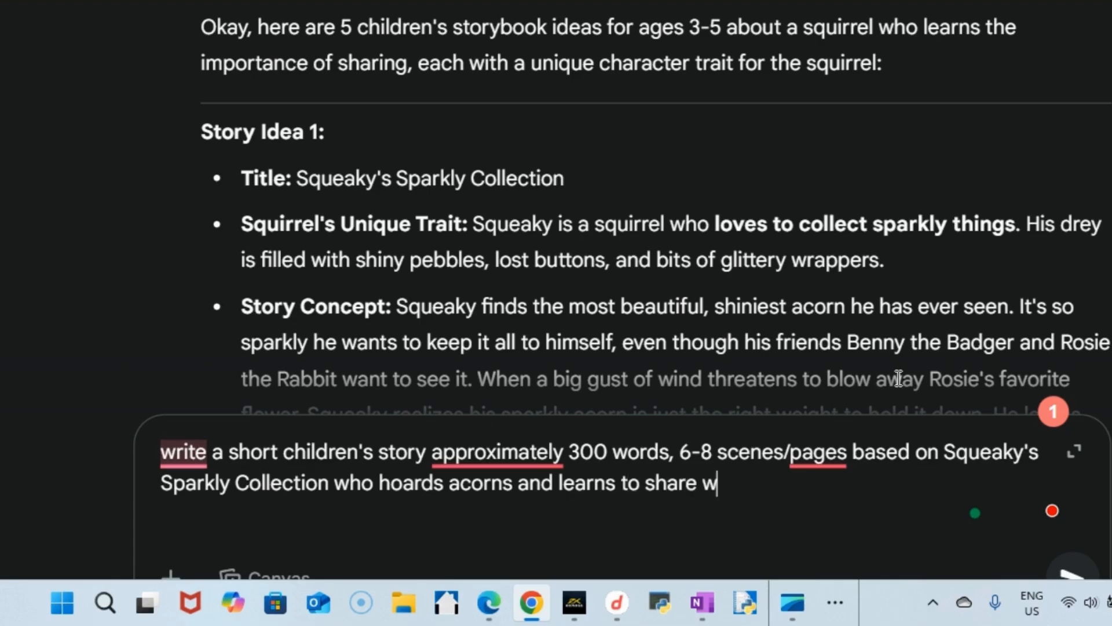
text(ith his friends)
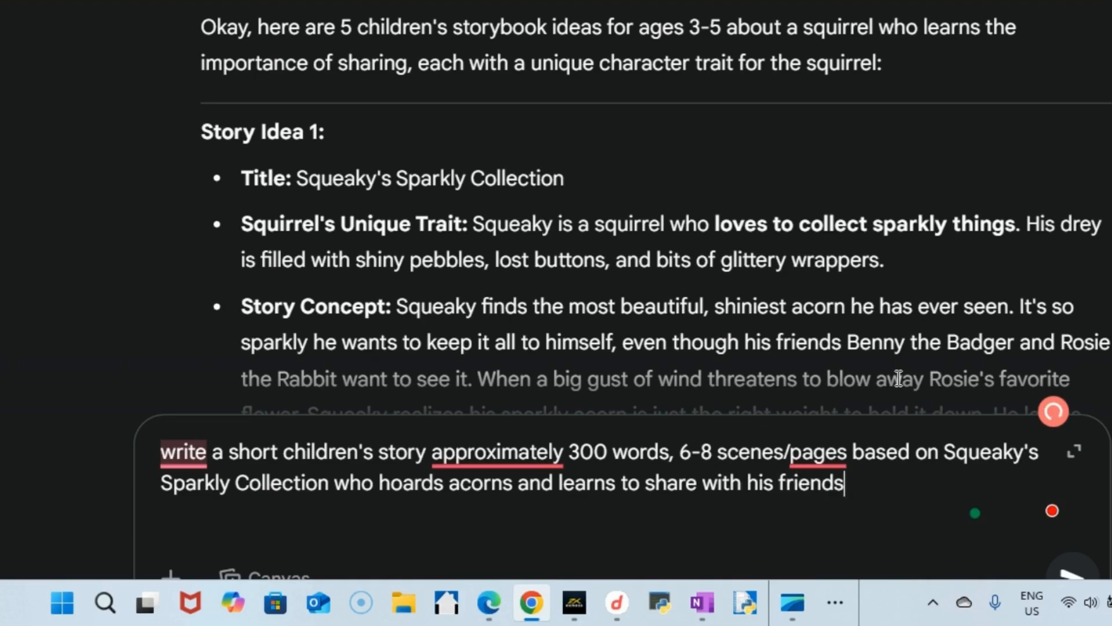
Step: Finish the prompt sentence with the friend's description ", a timid rabbit named Rosie."
text(, a )
text(ti)
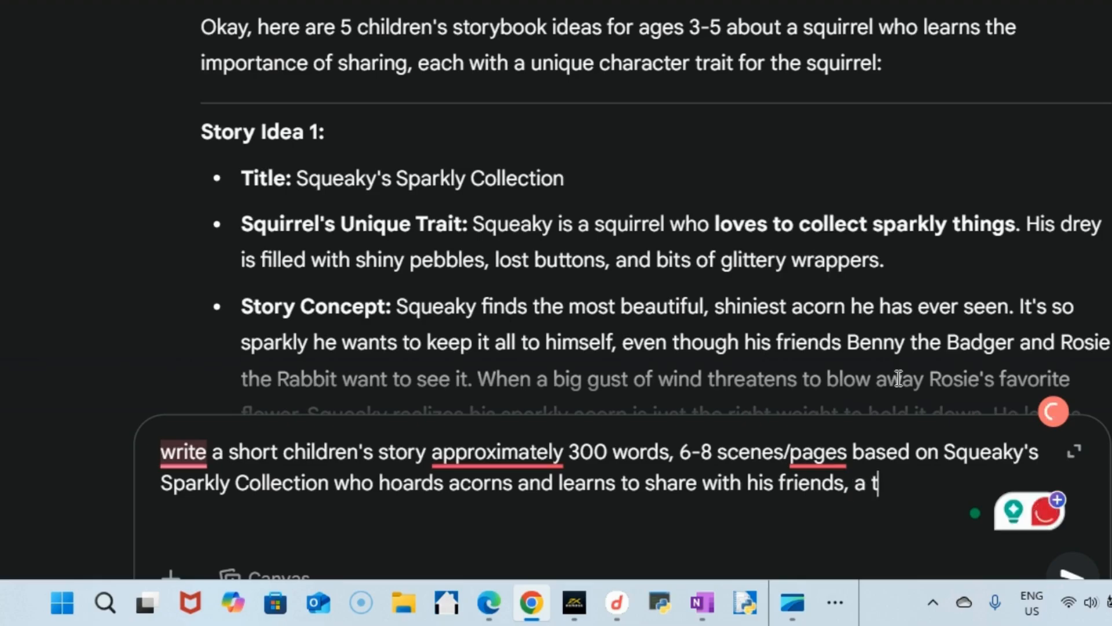
text(mid rabb)
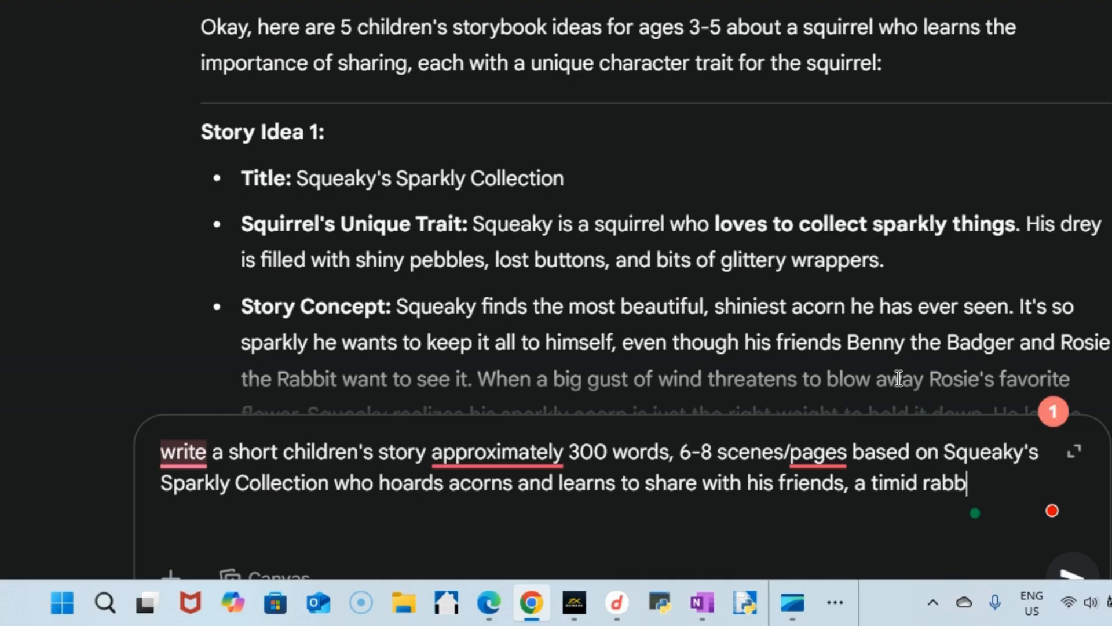
text(it named)
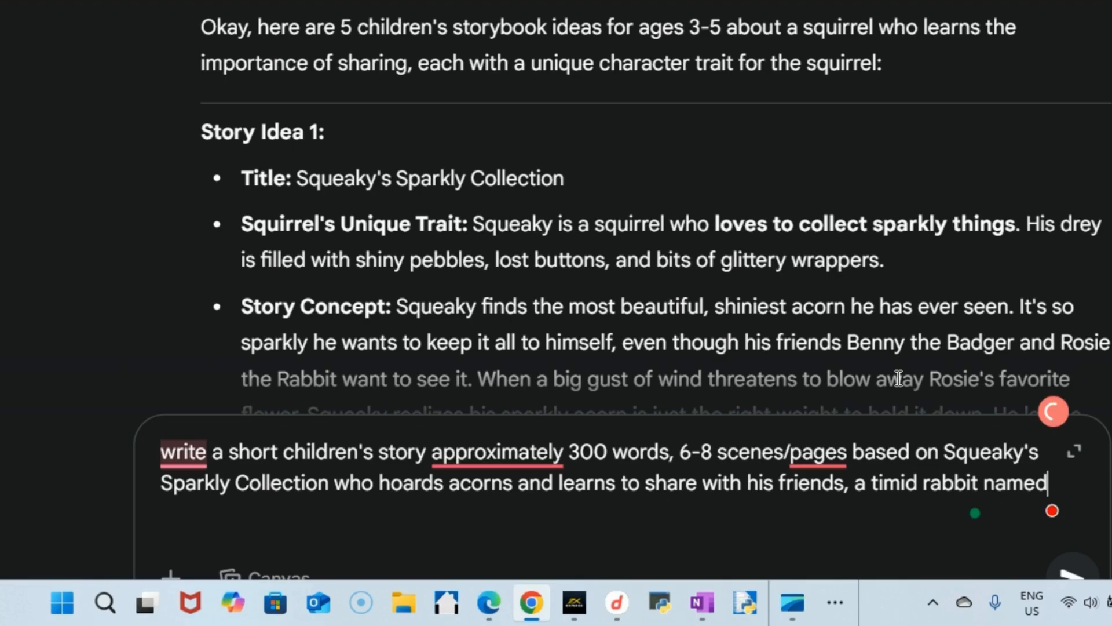
key(Caps_Lock)
text(R)
key(Caps_Lock)
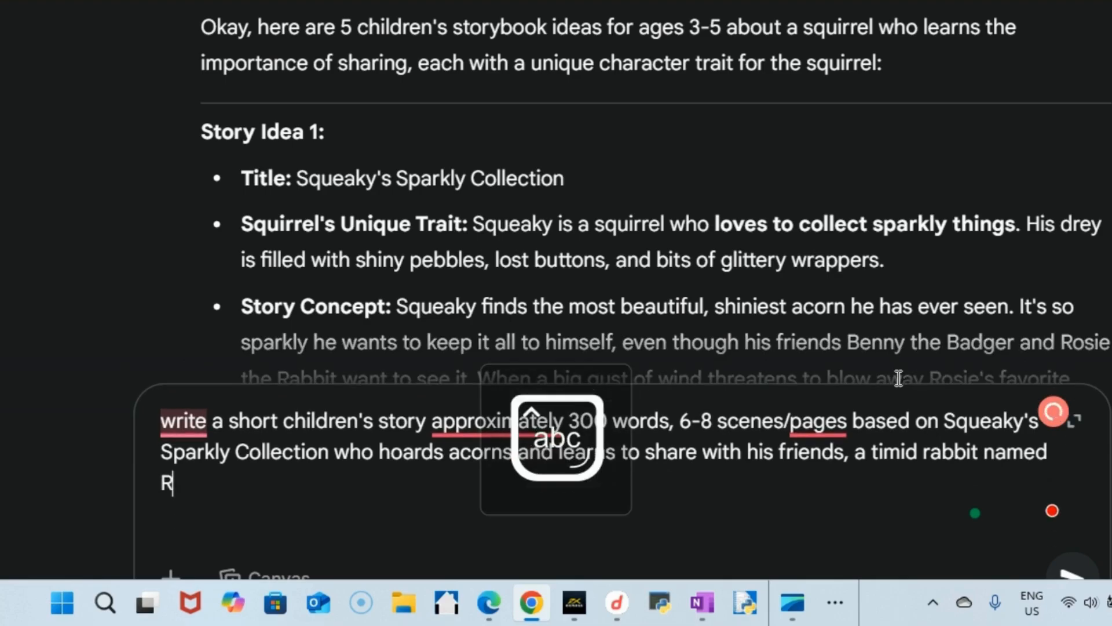
text(osie.)
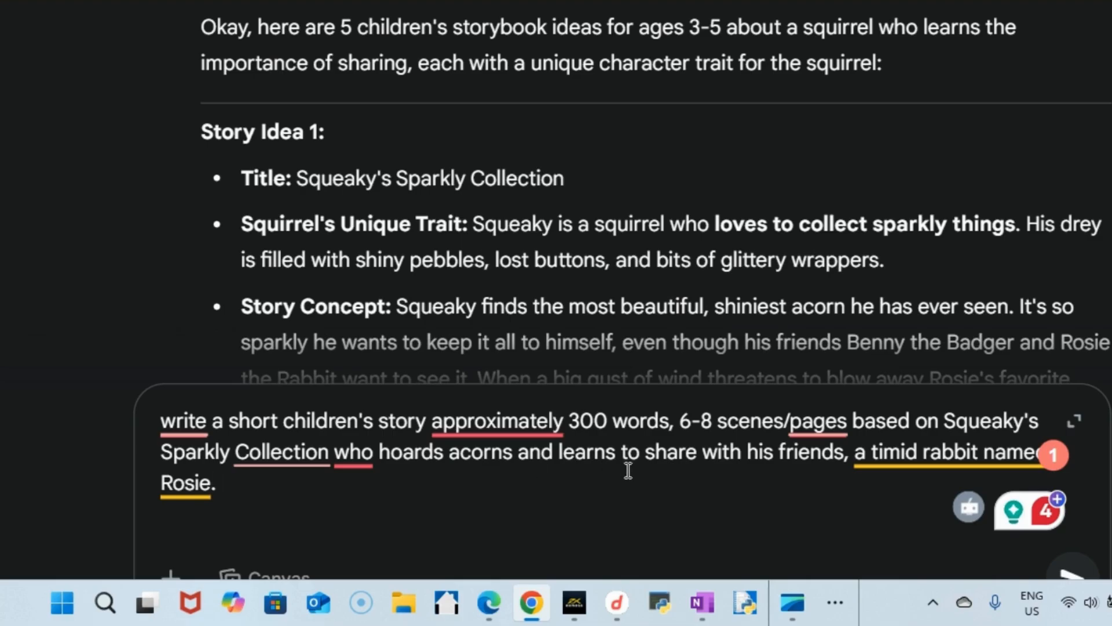
Step: Submit the completed story prompt and bring the beginning of the generated story into view
mouse_move(895, 451)
scroll(1100, 502, down, 2)
click(1072, 483)
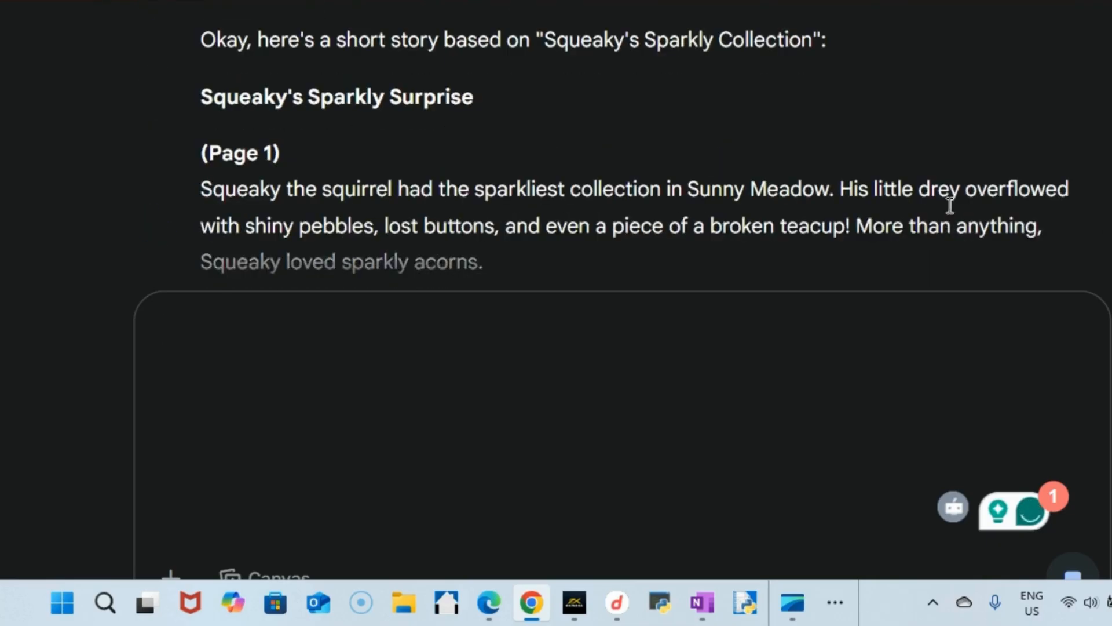
scroll(946, 207, down, 3)
scroll(945, 208, up, 1)
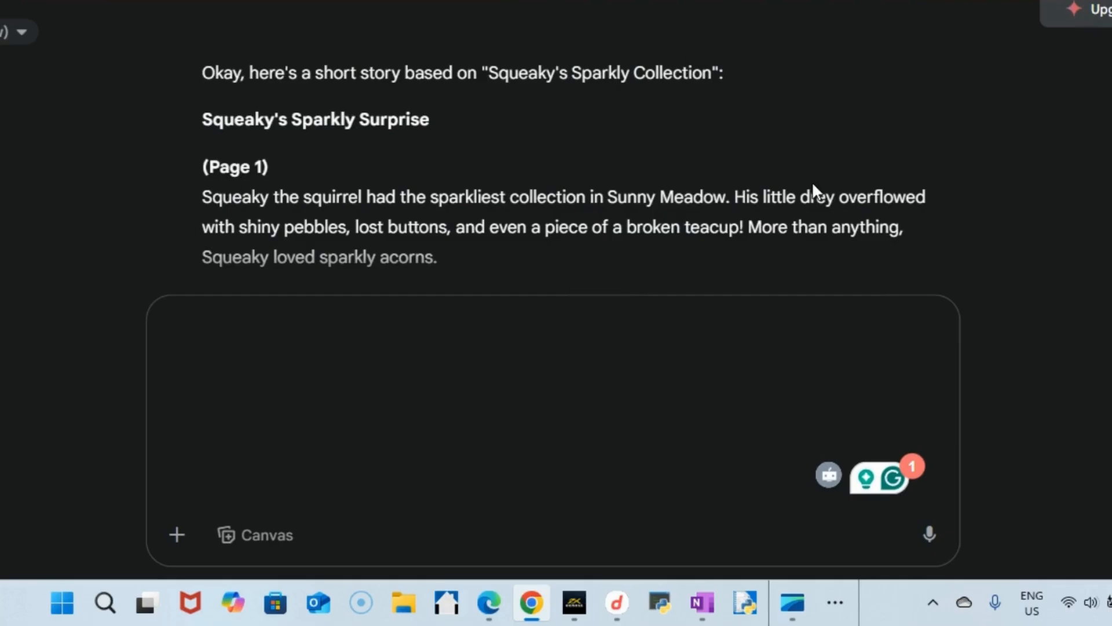
Step: Read the generated story "Squeaky's Sparkly Surprise" from Page 1 through to the end of Page 8
scroll(700, 185, down, 3)
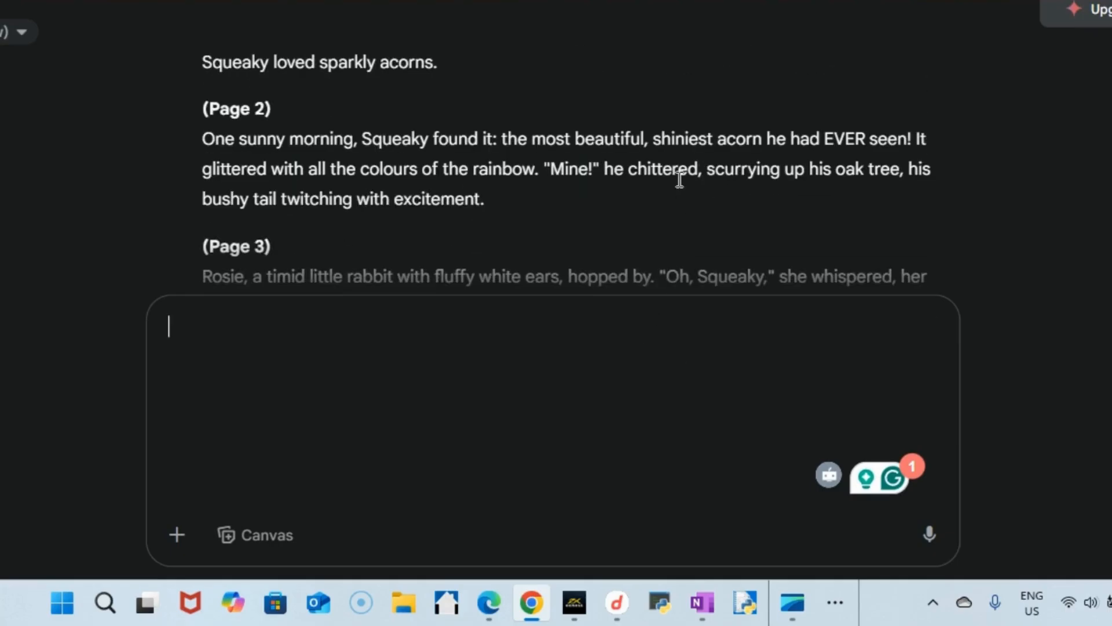
scroll(680, 180, up, 8)
scroll(679, 179, down, 5)
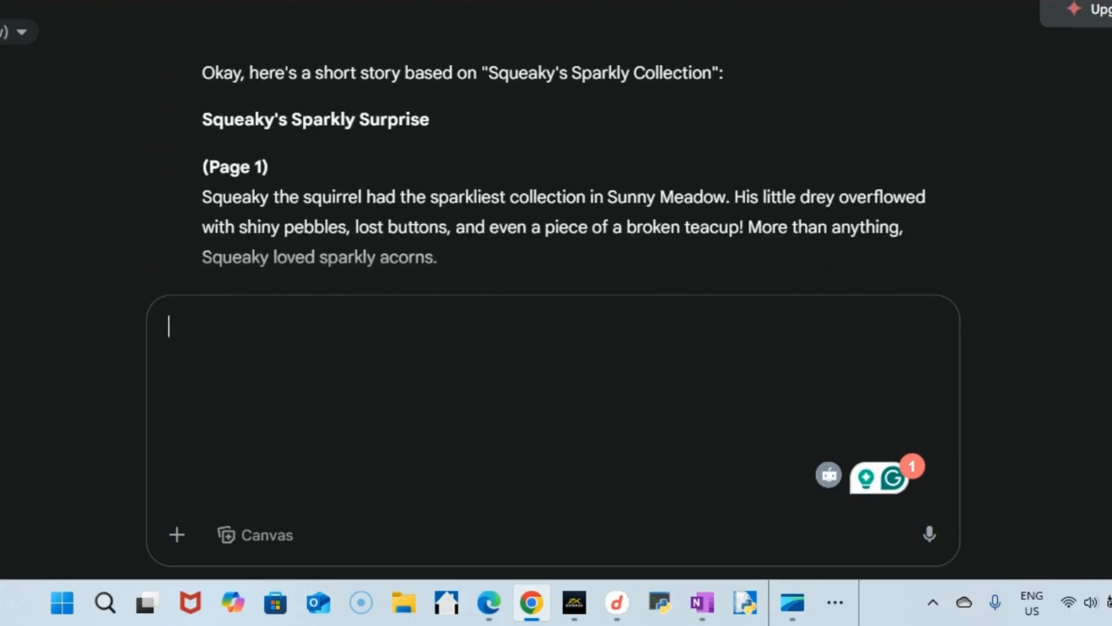
scroll(343, 183, up, 2)
scroll(282, 161, down, 5)
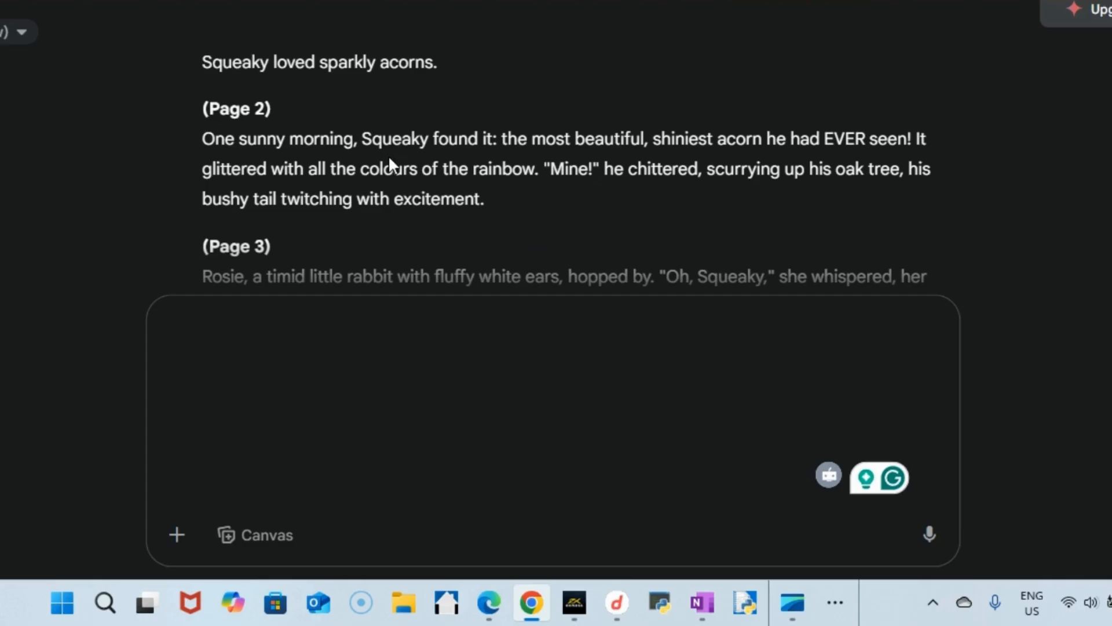
scroll(704, 198, down, 3)
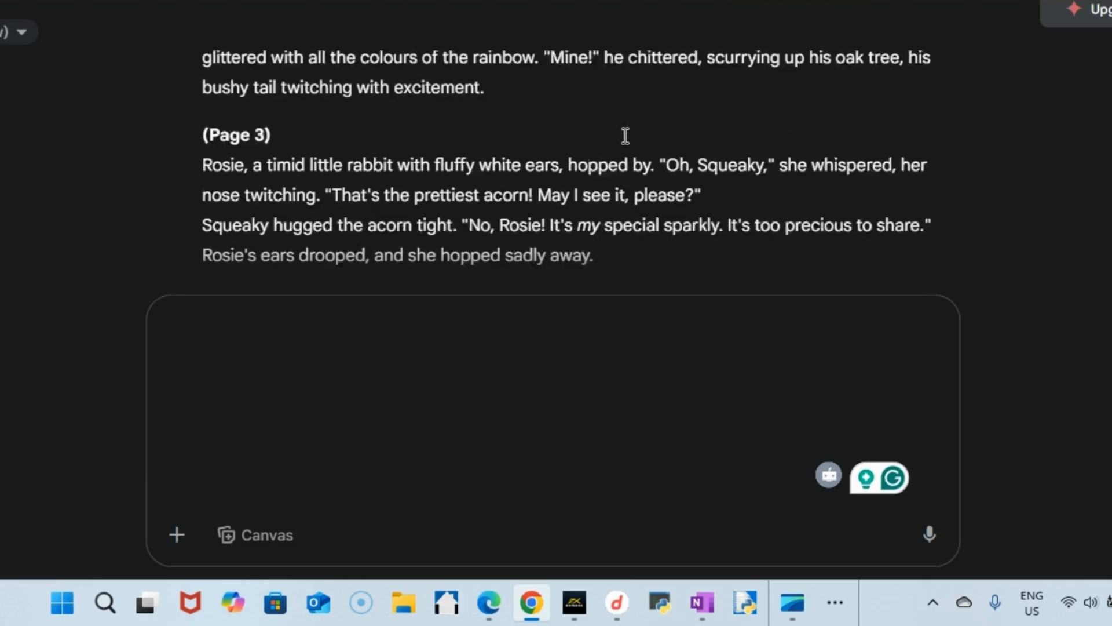
scroll(258, 169, down, 3)
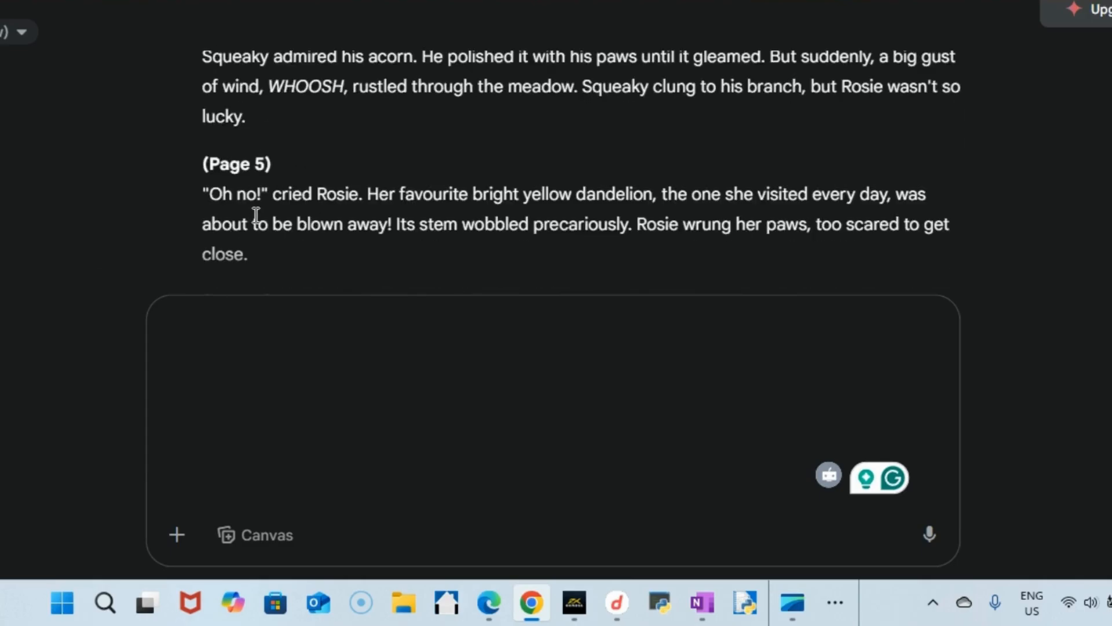
scroll(257, 216, down, 3)
scroll(348, 199, down, 3)
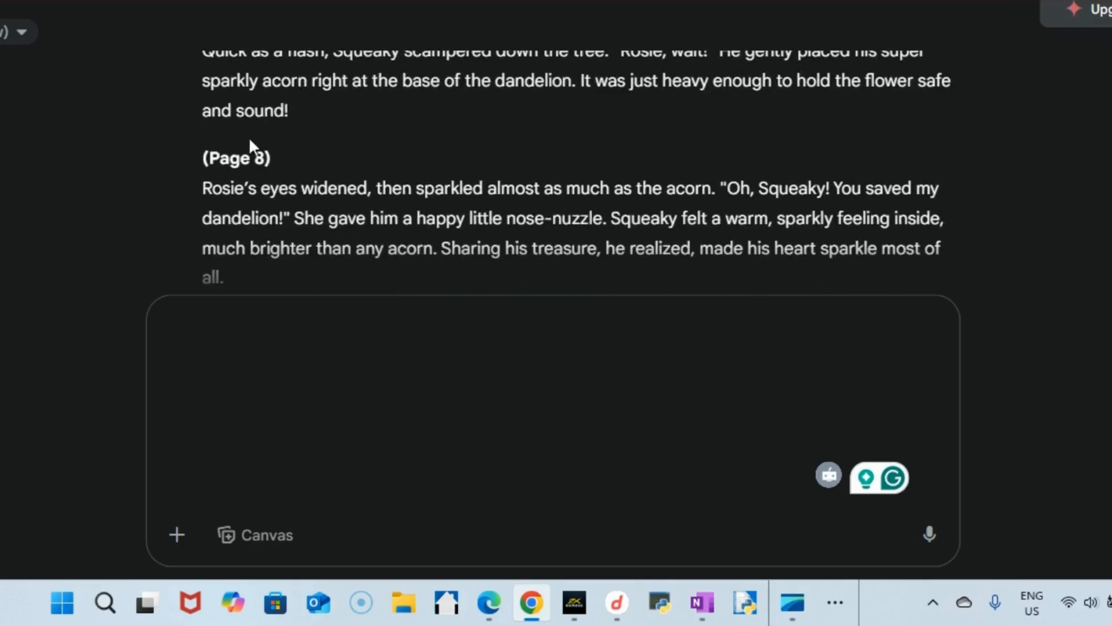
scroll(346, 208, down, 3)
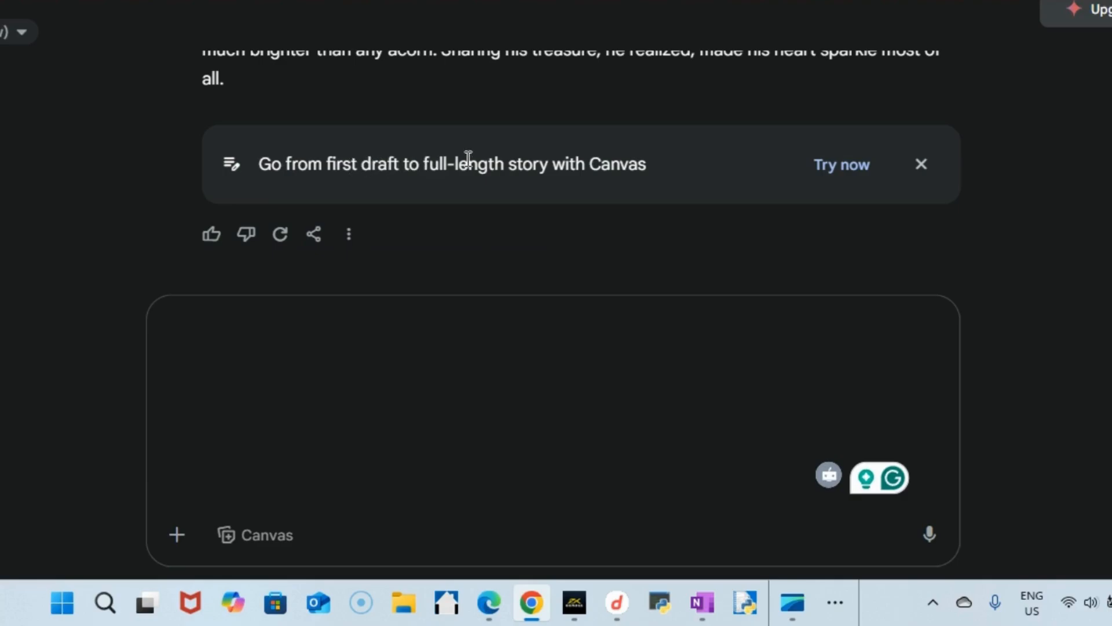
Step: Develop the first draft into a full-length story with Canvas, dismiss the "Build on top of this" tip and review the story's pages
click(863, 167)
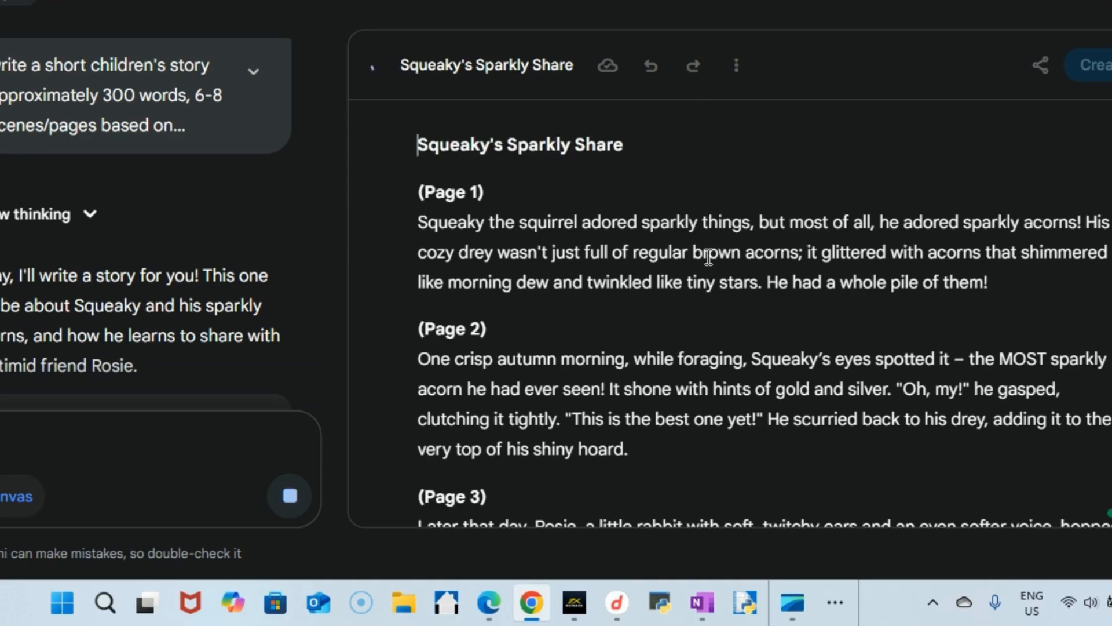
scroll(707, 258, down, 3)
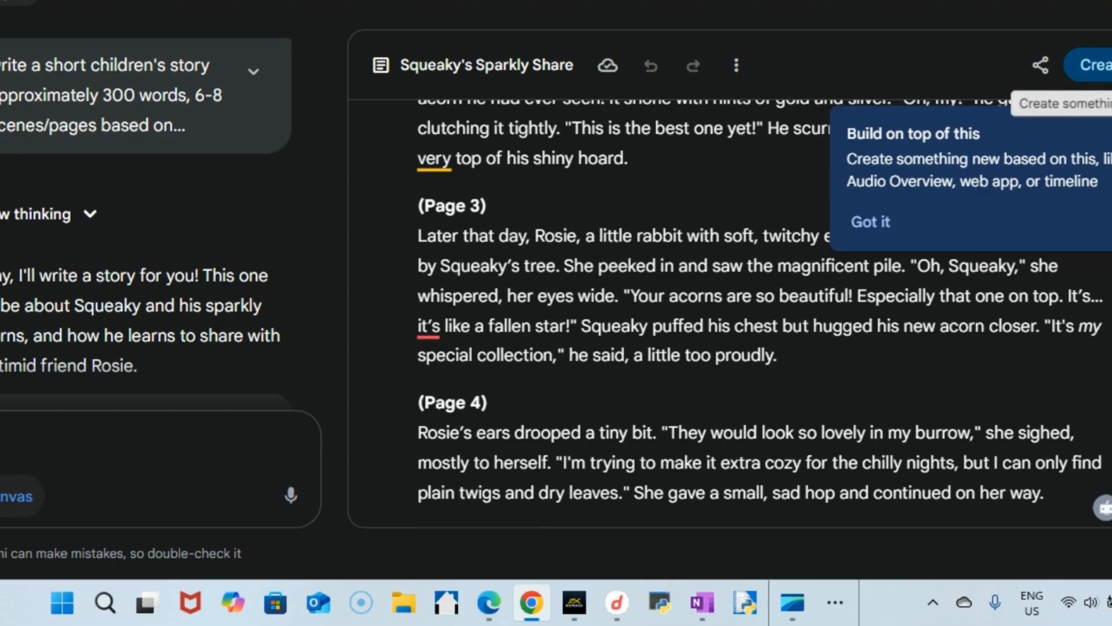
click(548, 205)
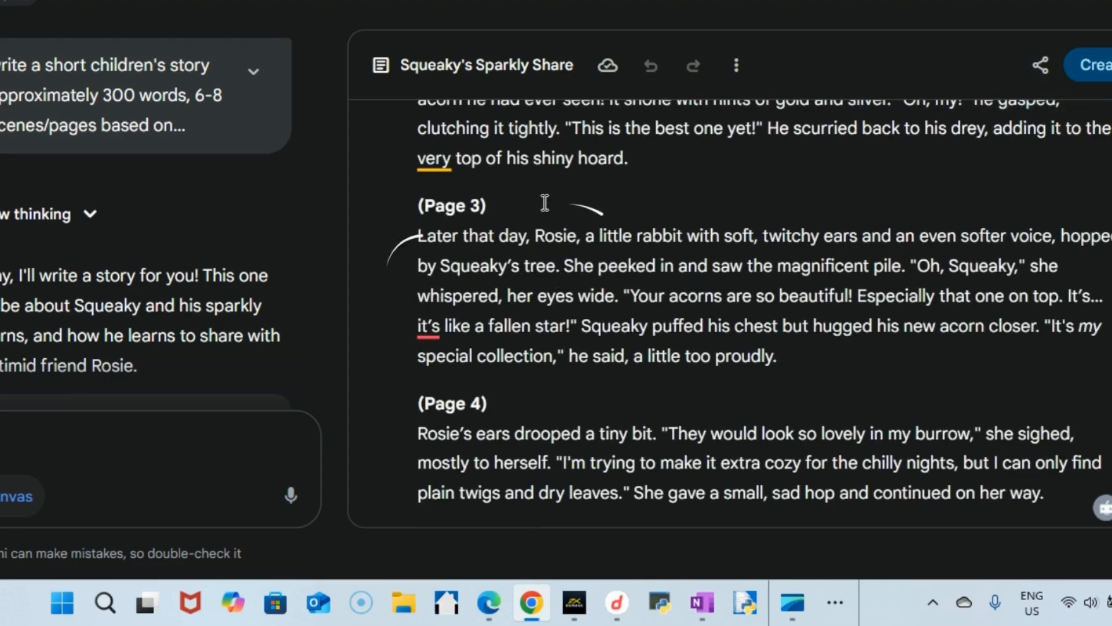
scroll(545, 203, up, 4)
scroll(545, 203, down, 12)
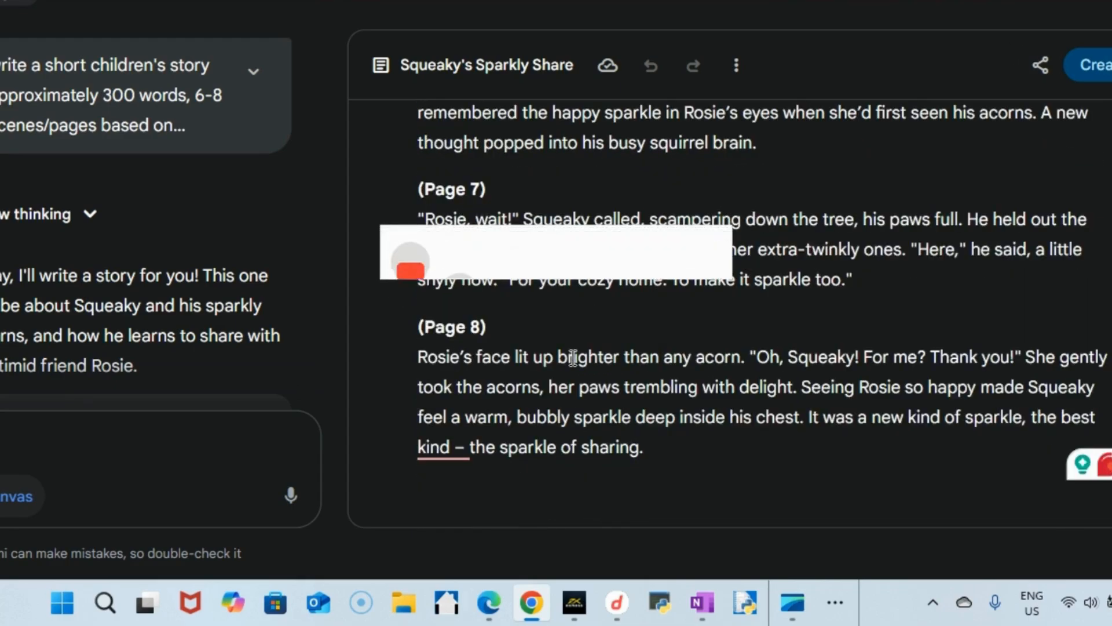
scroll(573, 358, up, 12)
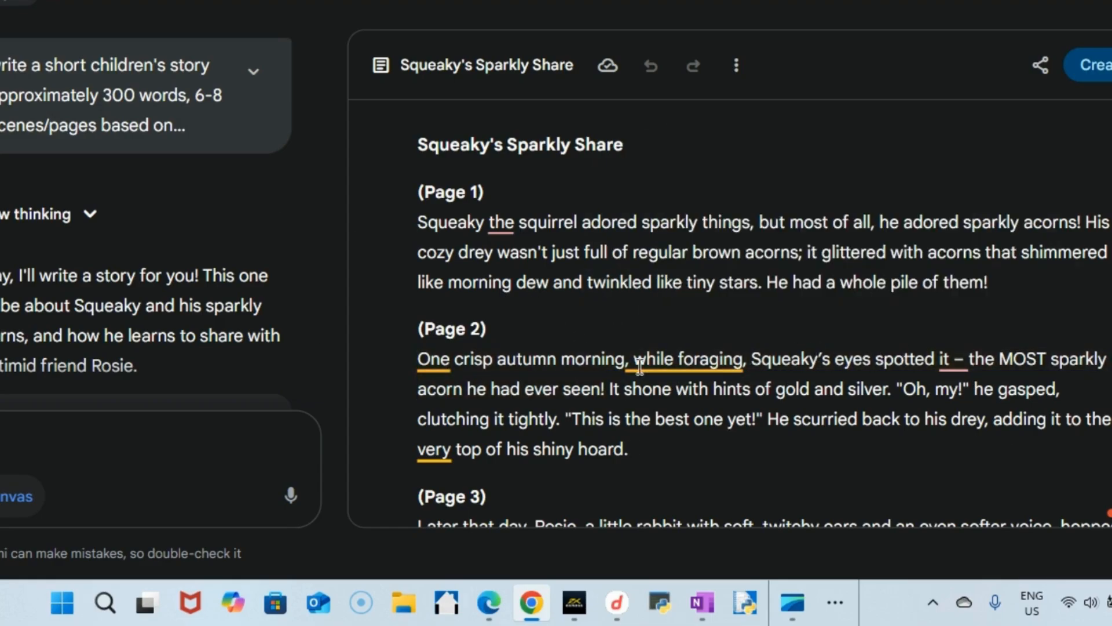
scroll(640, 299, down, 5)
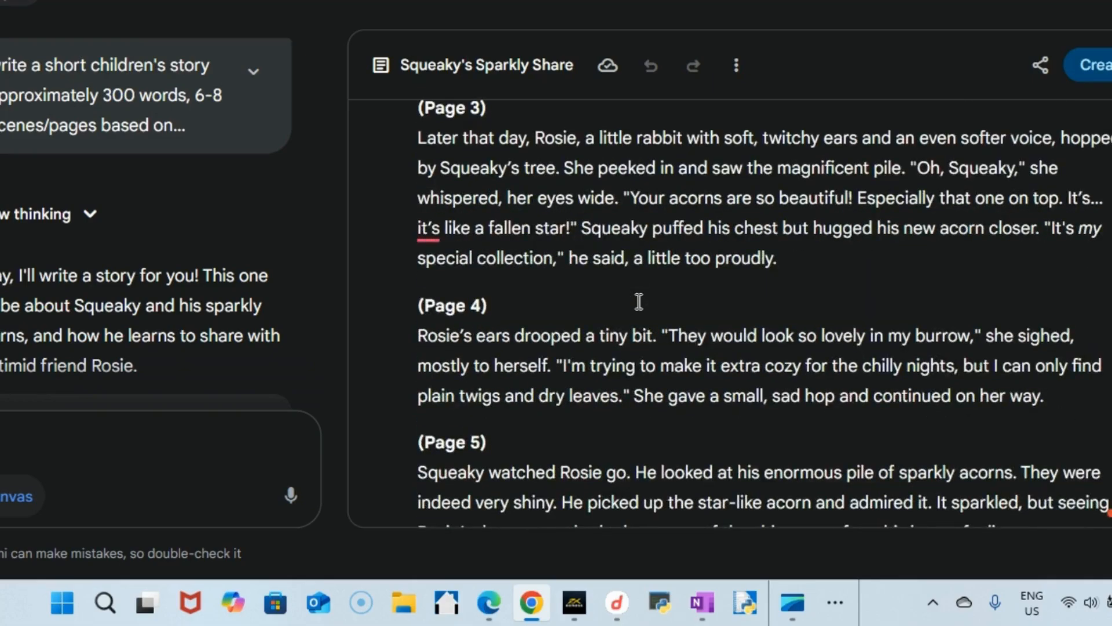
scroll(639, 300, down, 4)
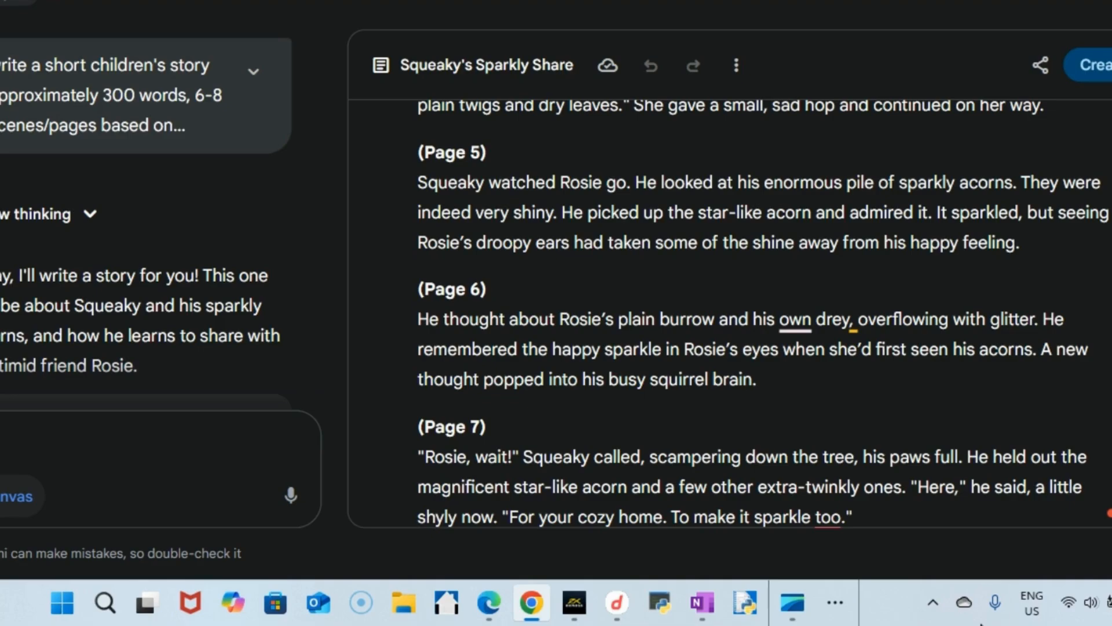
click(836, 613)
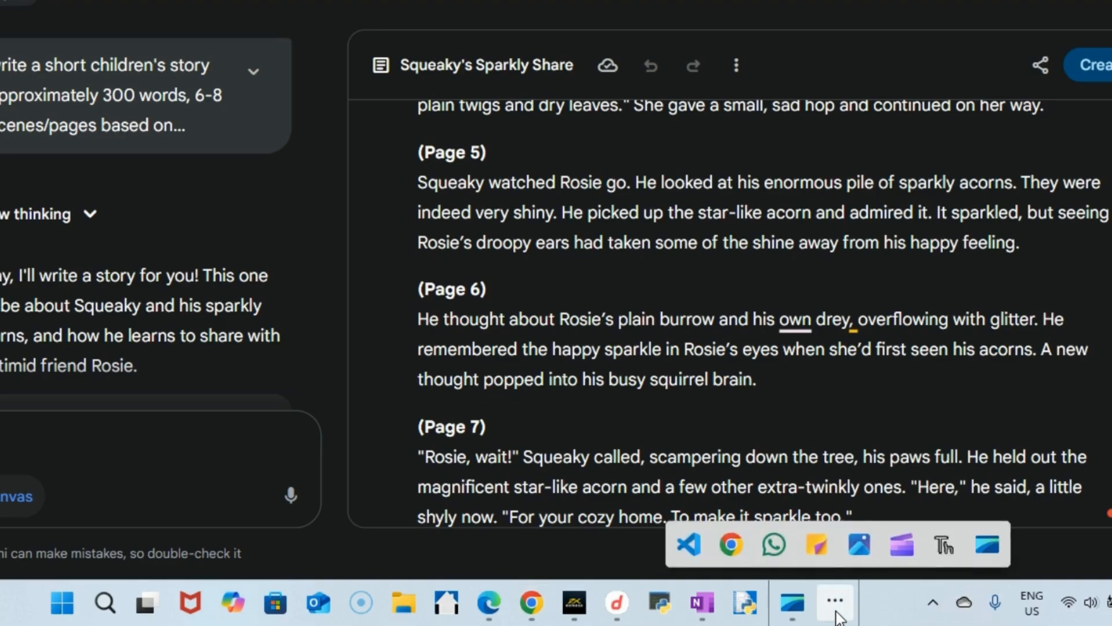
click(902, 545)
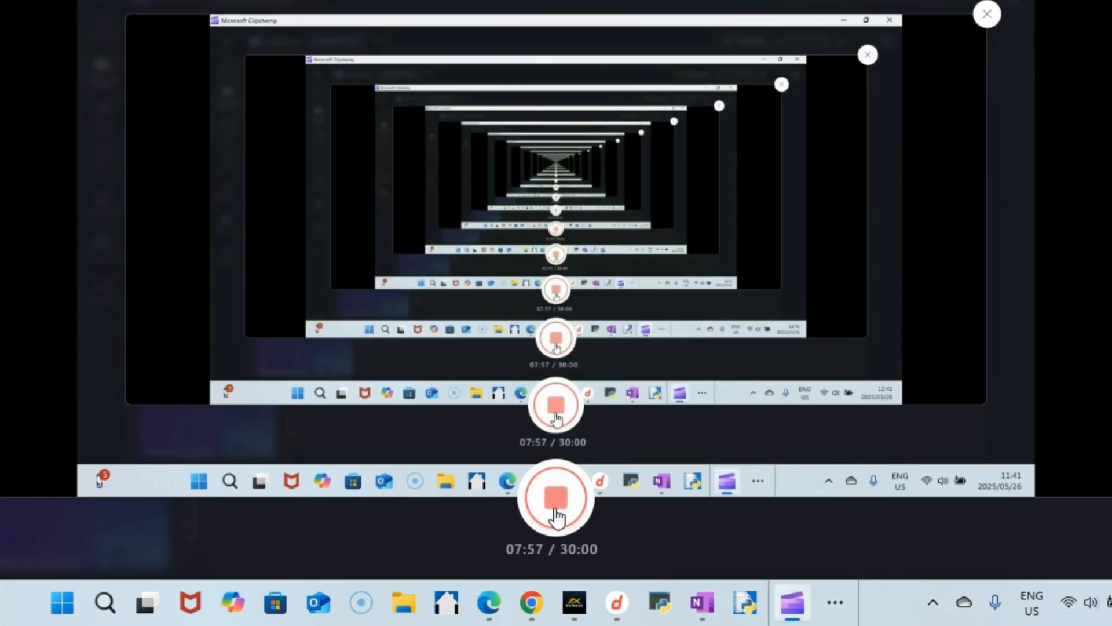
click(551, 530)
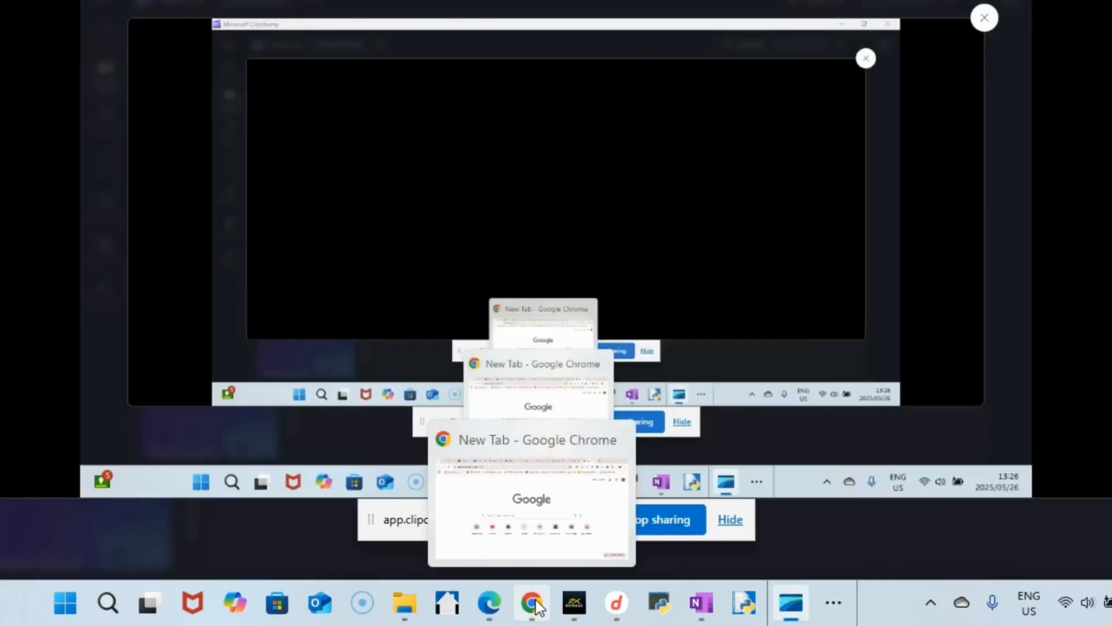
Step: Switch to OneNote and review the saved copy of "Squeaky's Sparkly Share" from Page 1 to Page 8
click(536, 602)
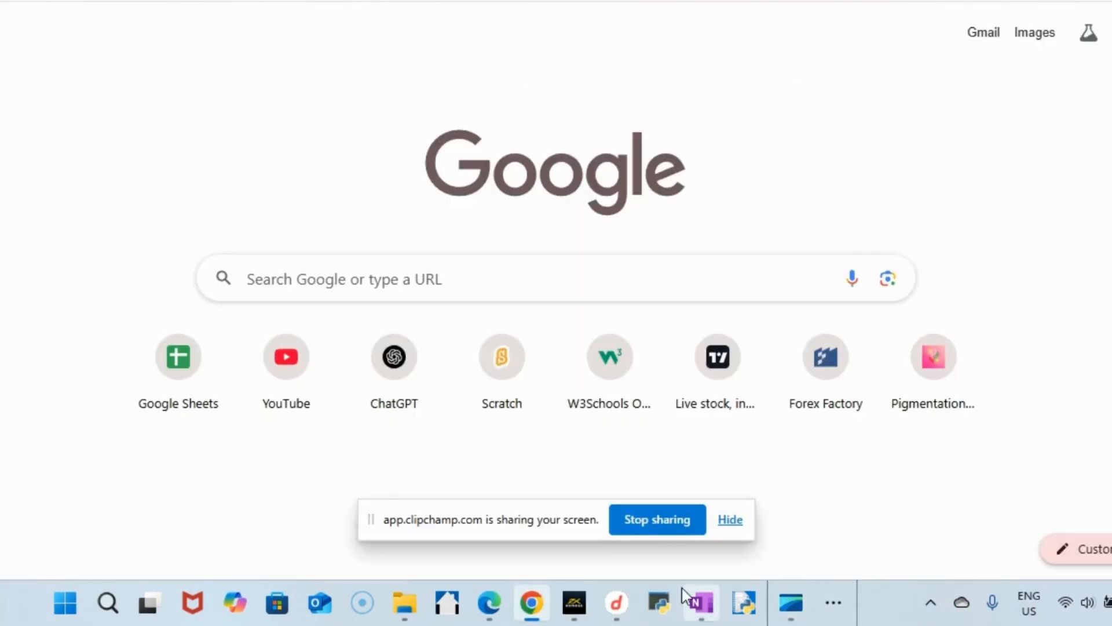
click(711, 601)
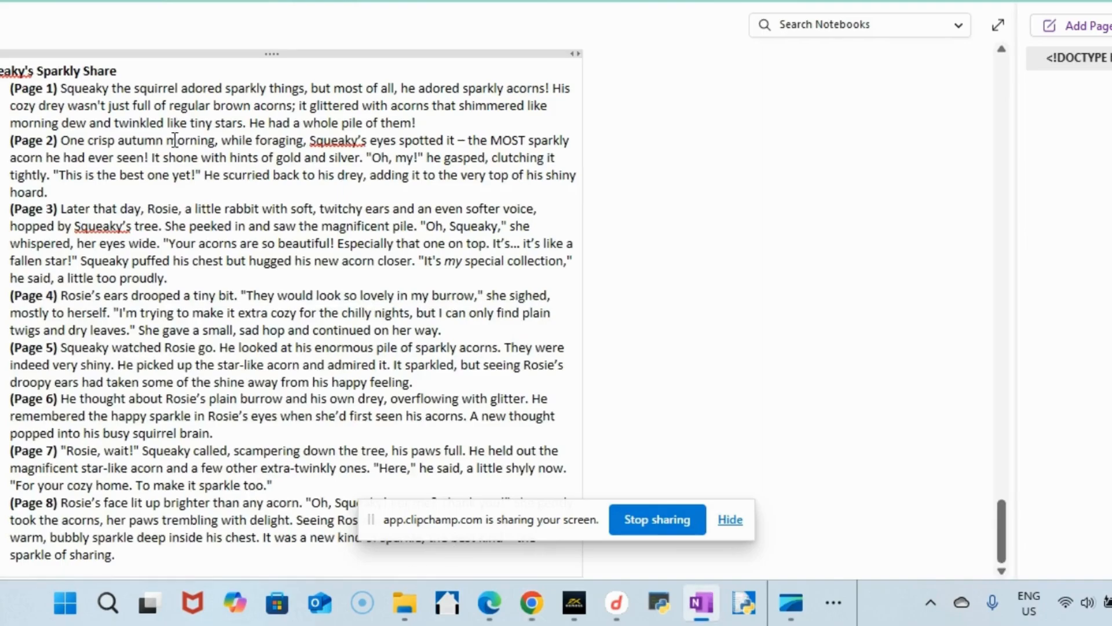
scroll(192, 295, down, 2)
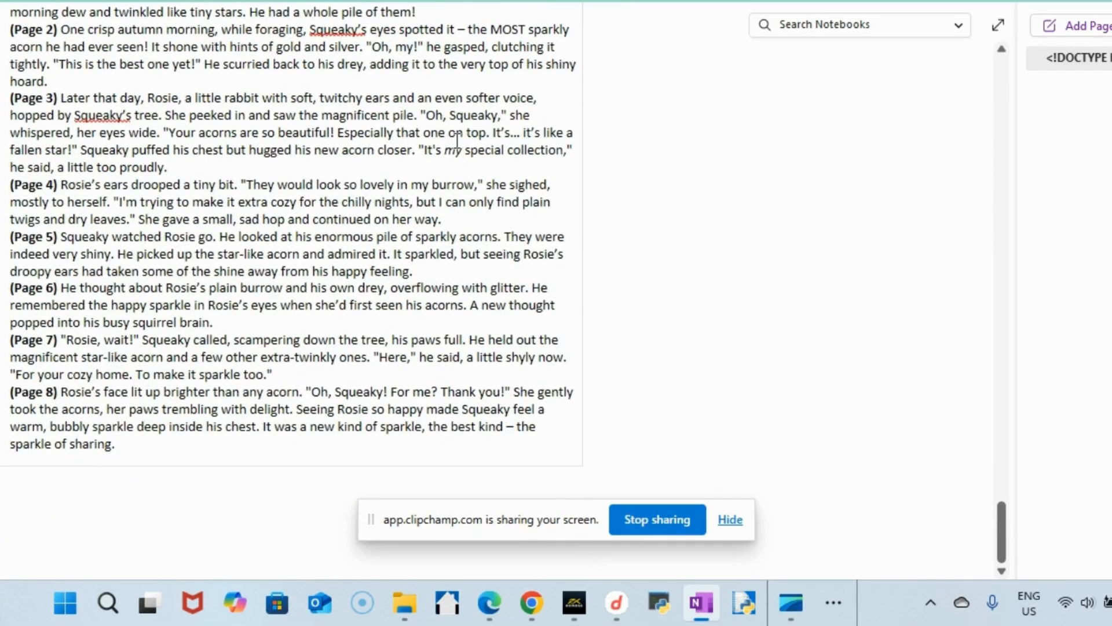
scroll(453, 331, up, 4)
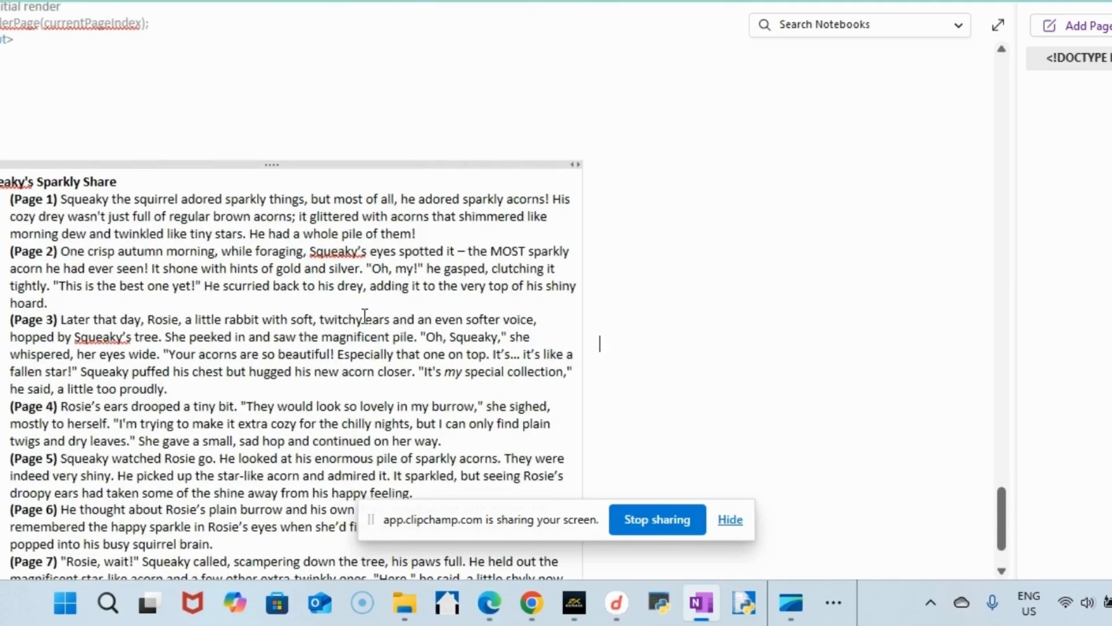
scroll(366, 317, down, 4)
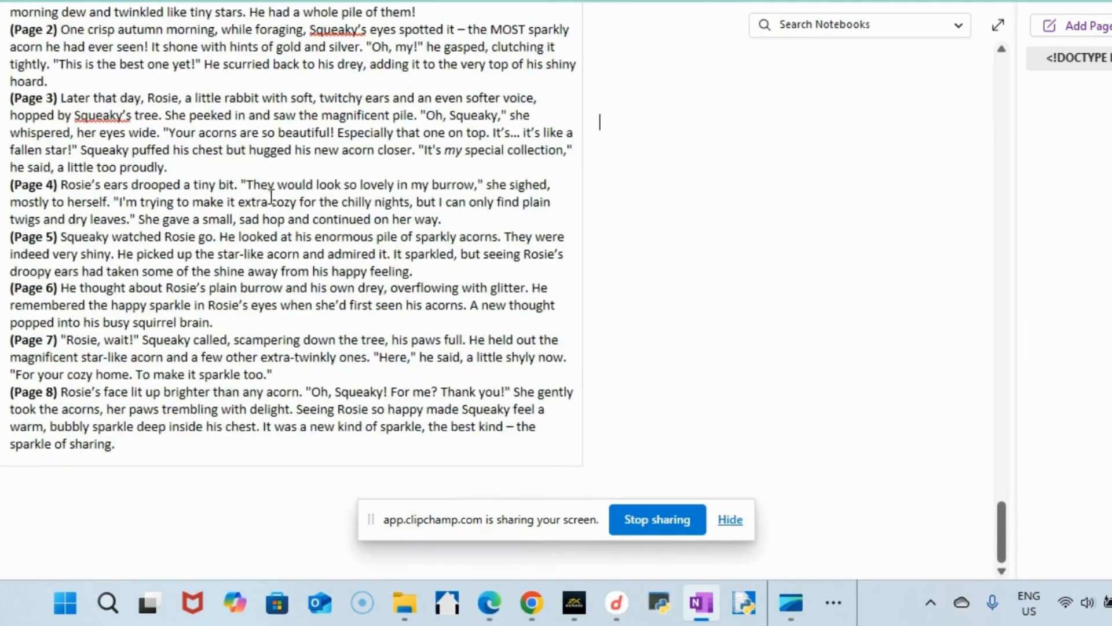
scroll(272, 197, up, 2)
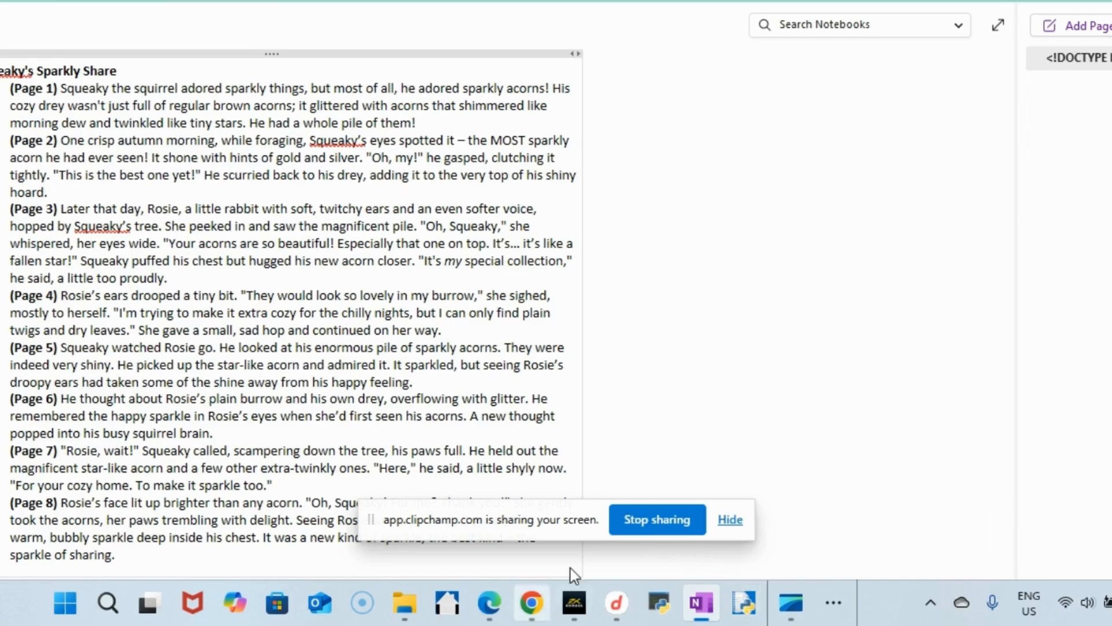
Step: Switch to Chrome and open the Canva home page
mouse_move(618, 613)
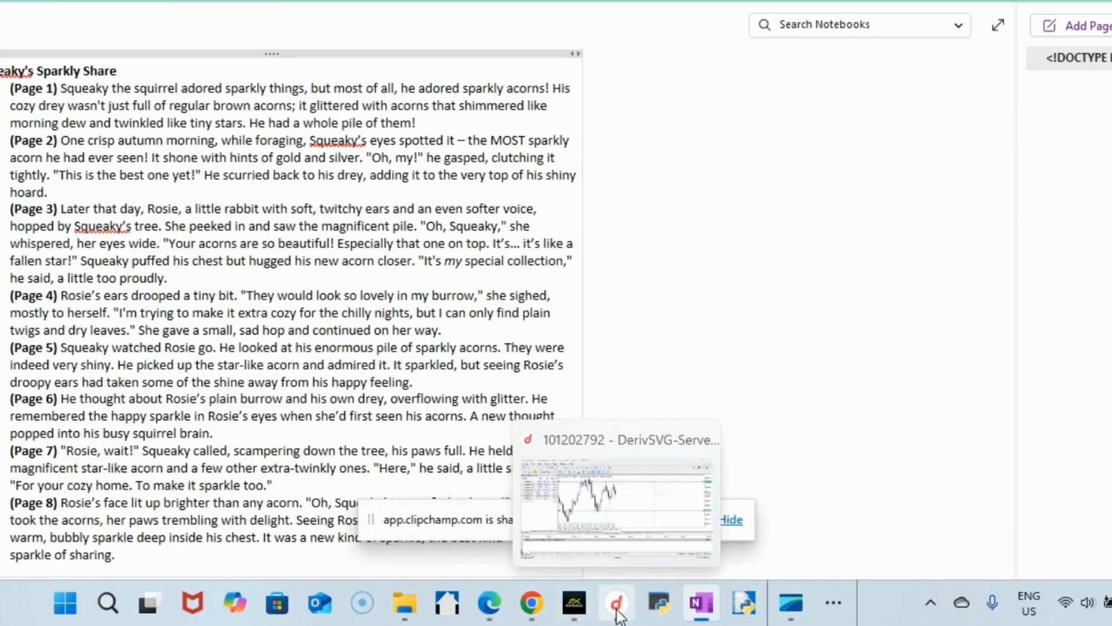
click(532, 603)
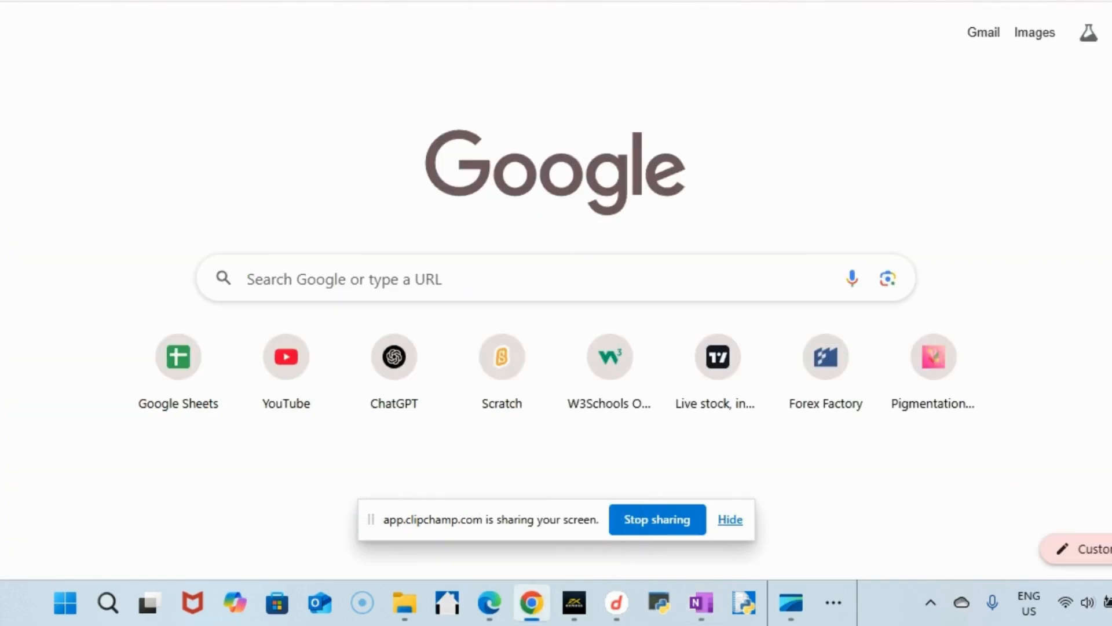
text(ca)
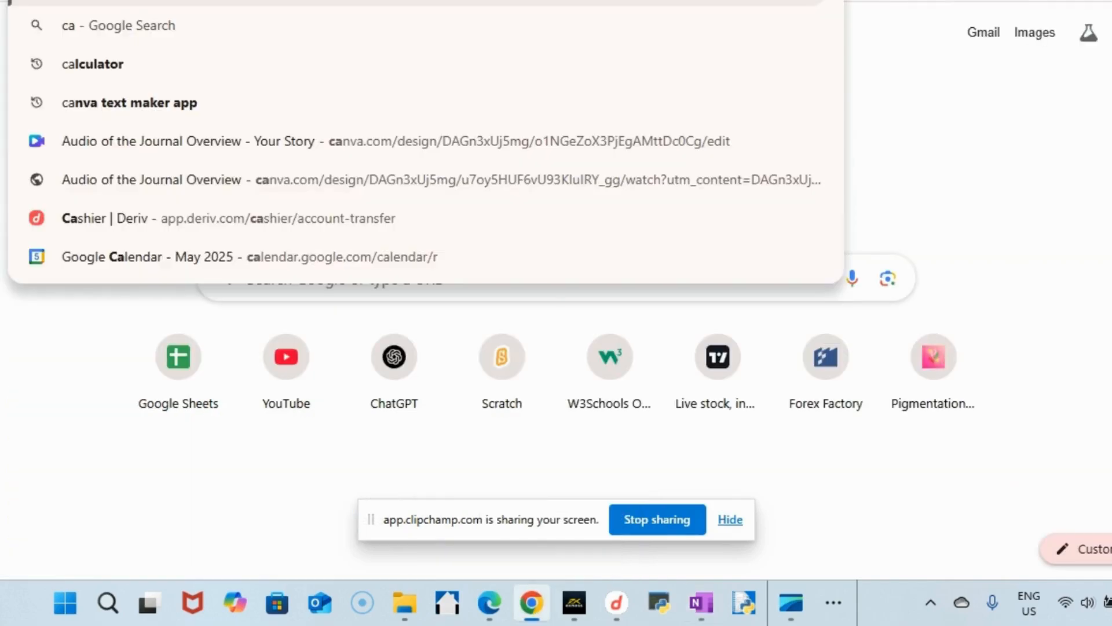
key(Escape)
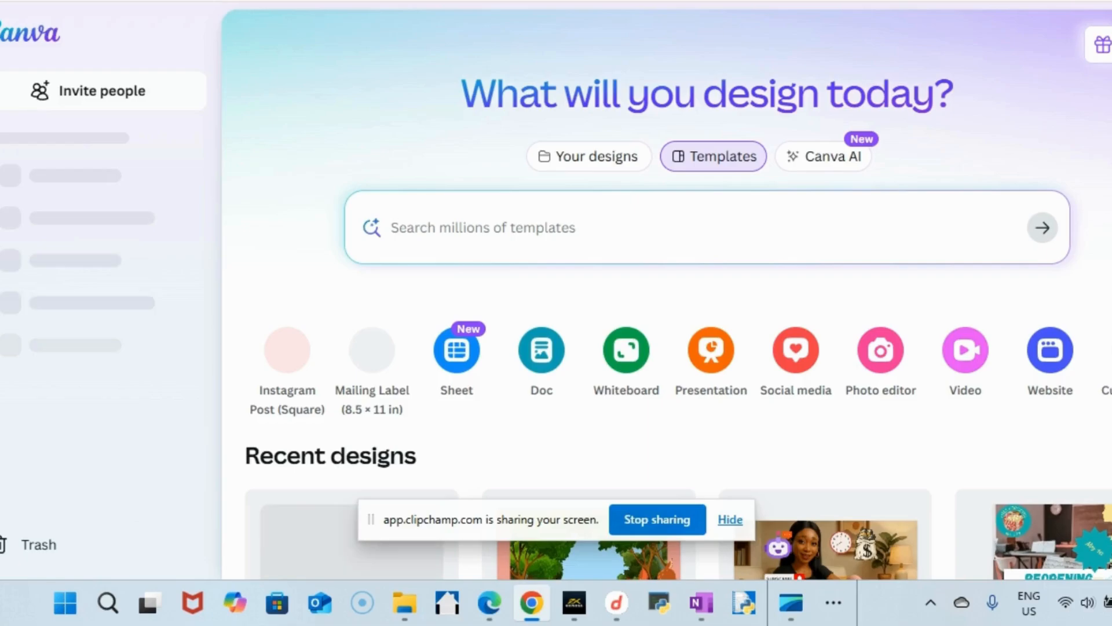
Step: Create a new blank design using the recent custom size 8.5 × 8.5 in
click(1, 86)
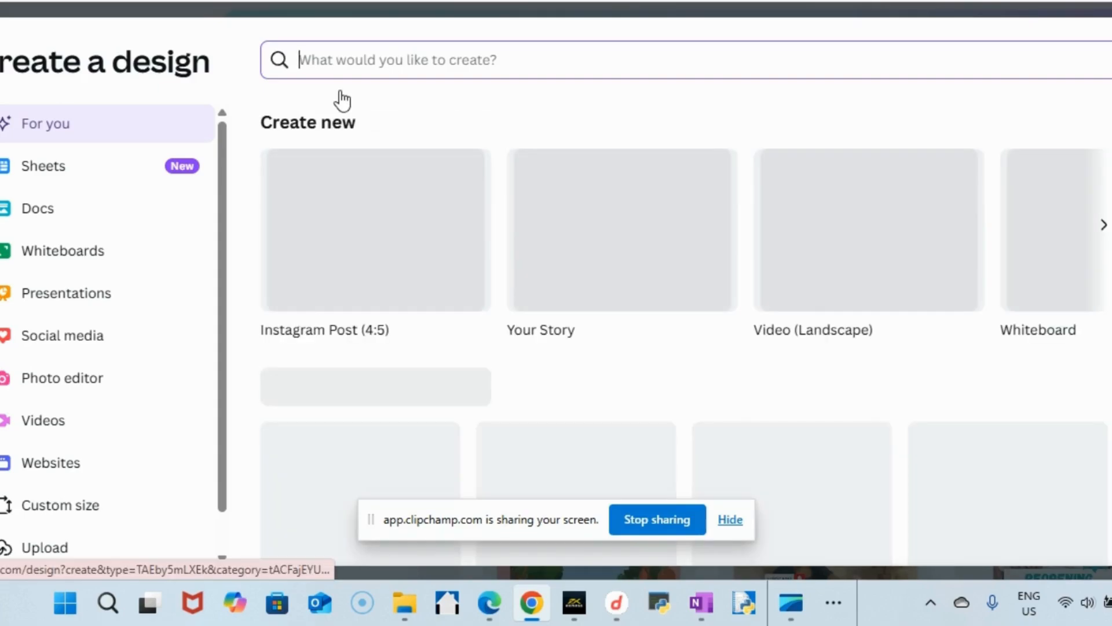
click(72, 508)
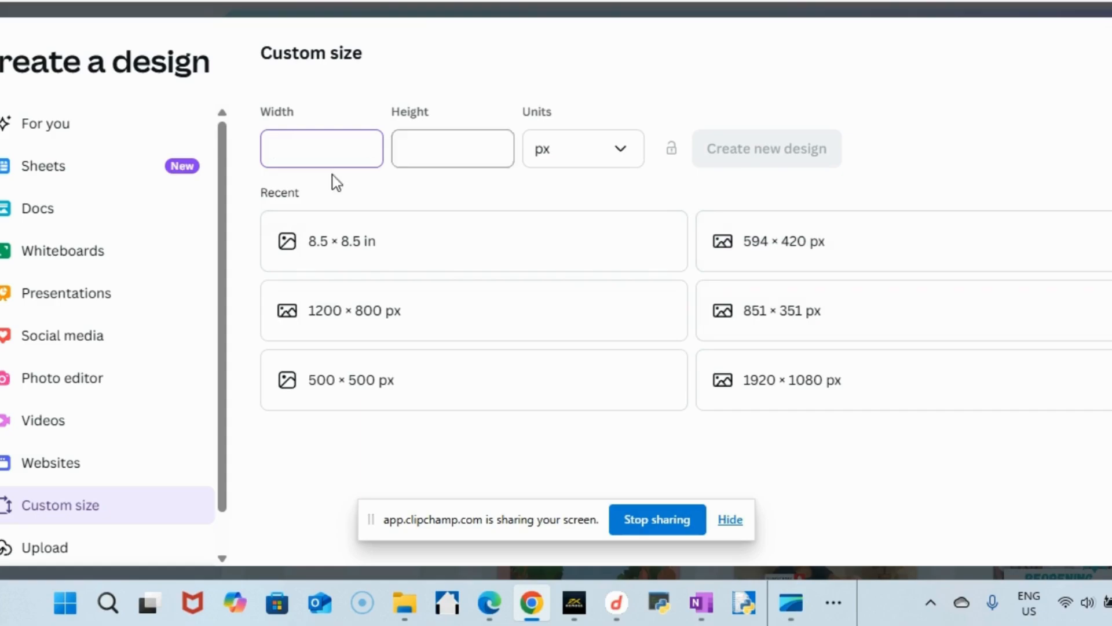
click(343, 248)
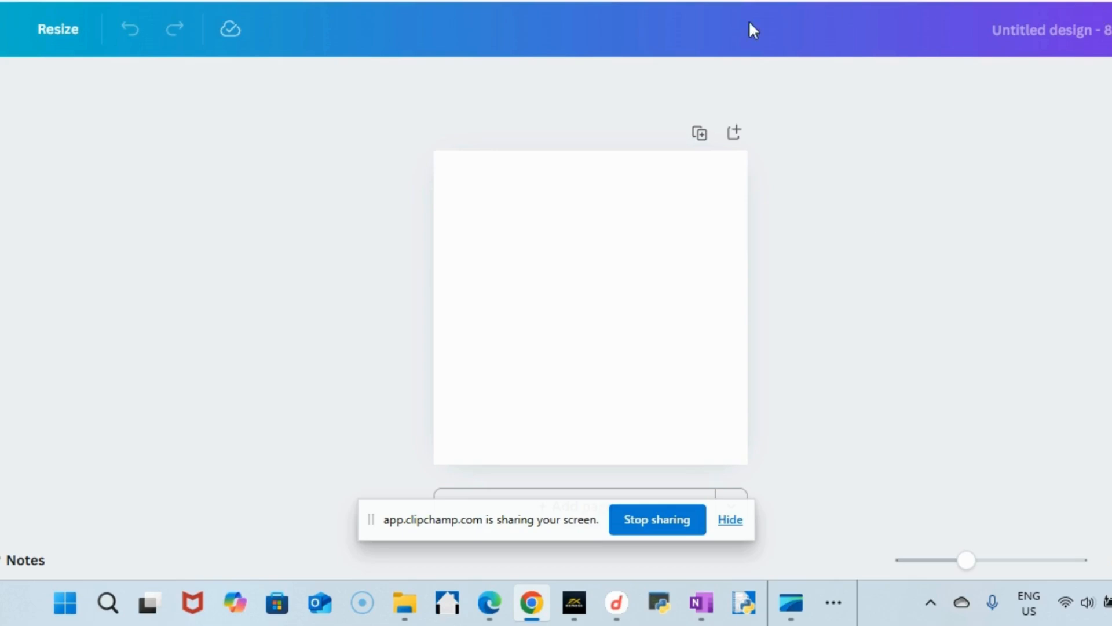
Step: Name the untitled design "Squirrel storybook", correcting the spelling of the first word
click(1006, 31)
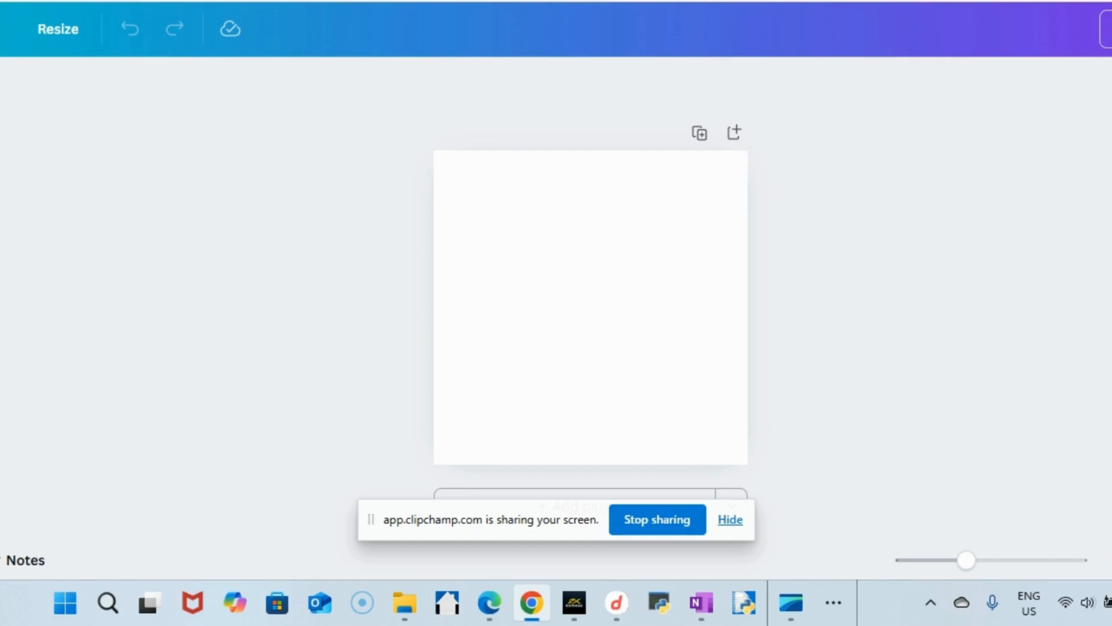
key(Caps_Lock)
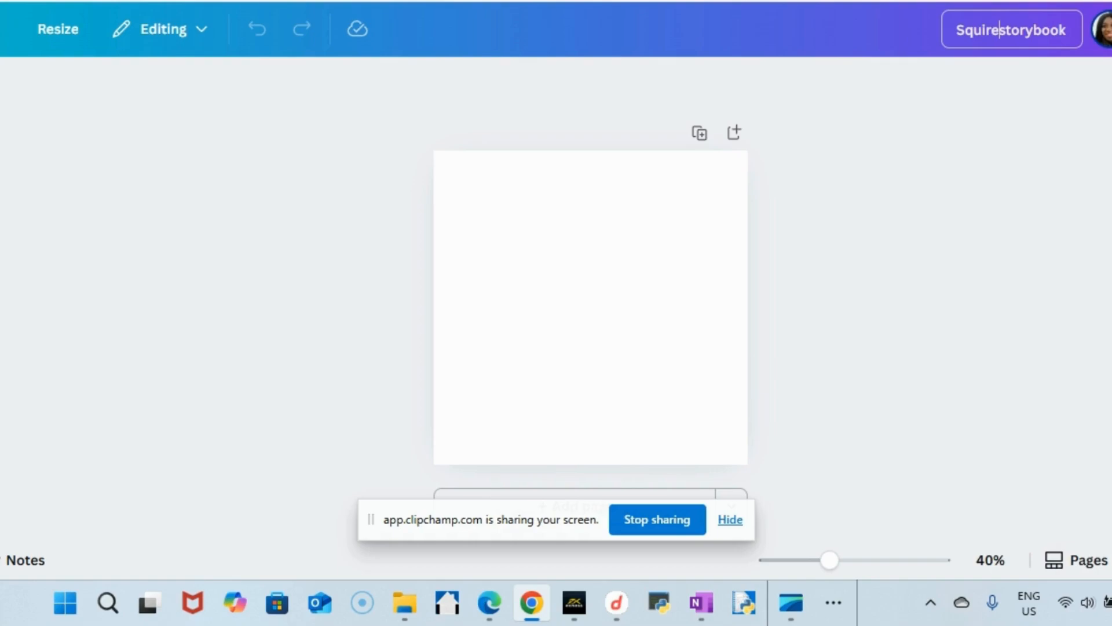
key(BackSpace)
key(BackSpace)
key(BackSpace)
key(BackSpace)
text(i)
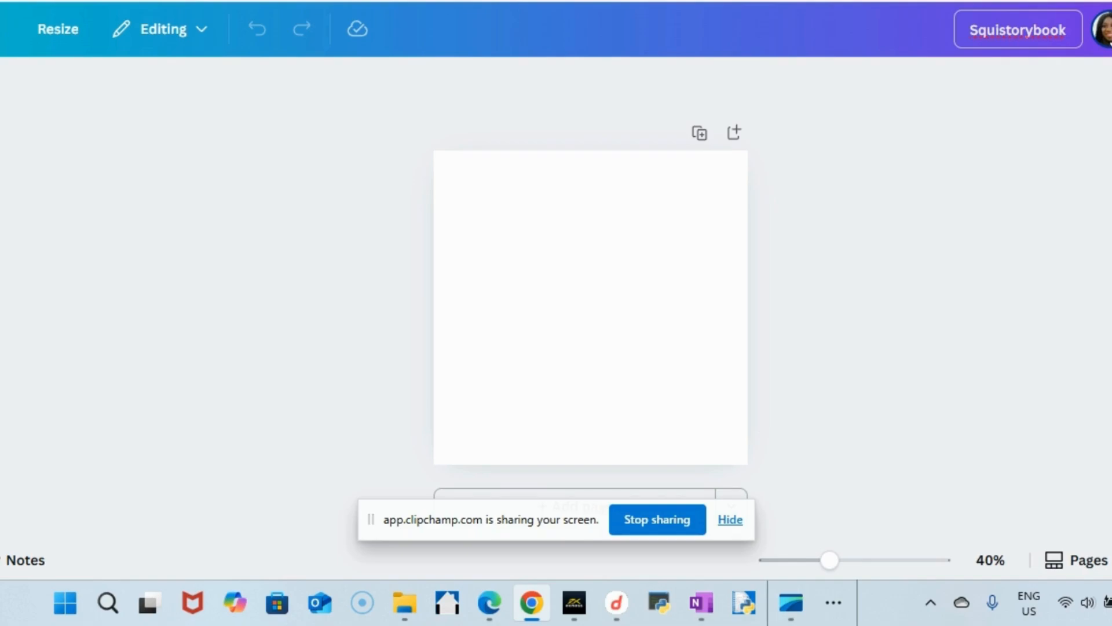
text(rrel)
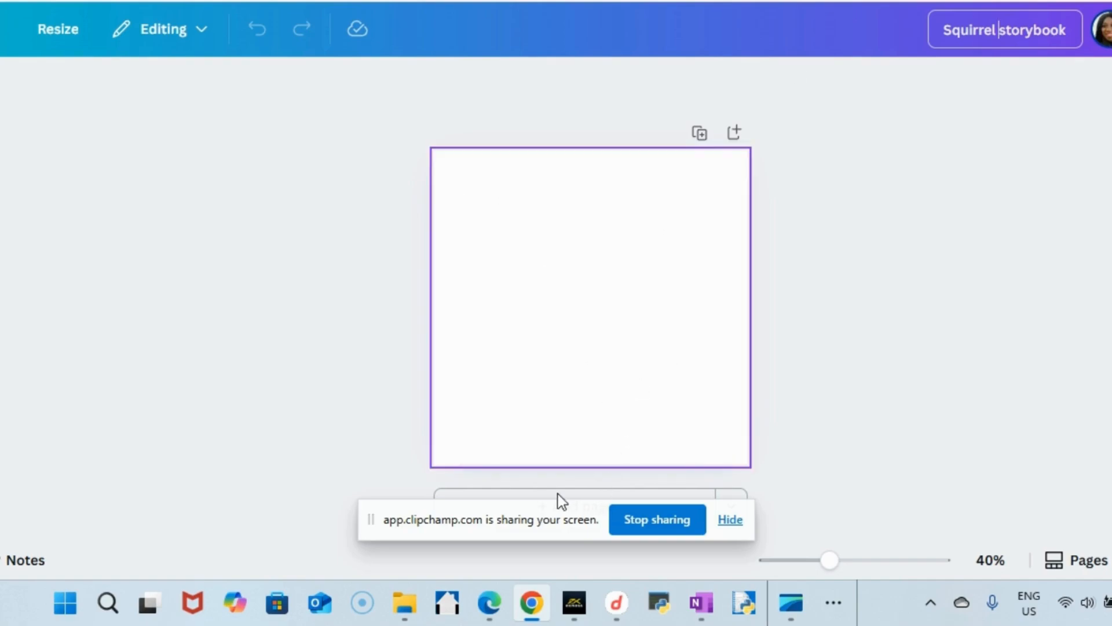
click(681, 439)
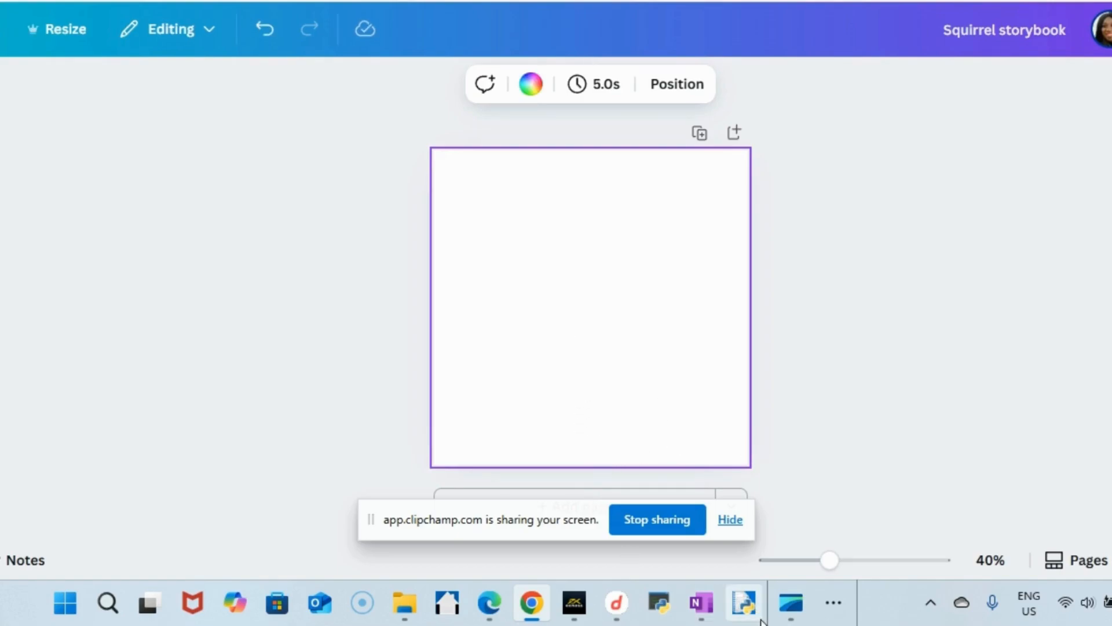
Step: Switch to OneNote to check how many pages the "Squeaky's Sparkly Share" story needs, and return to the Canva design in Chrome
click(701, 604)
scroll(598, 219, down, 5)
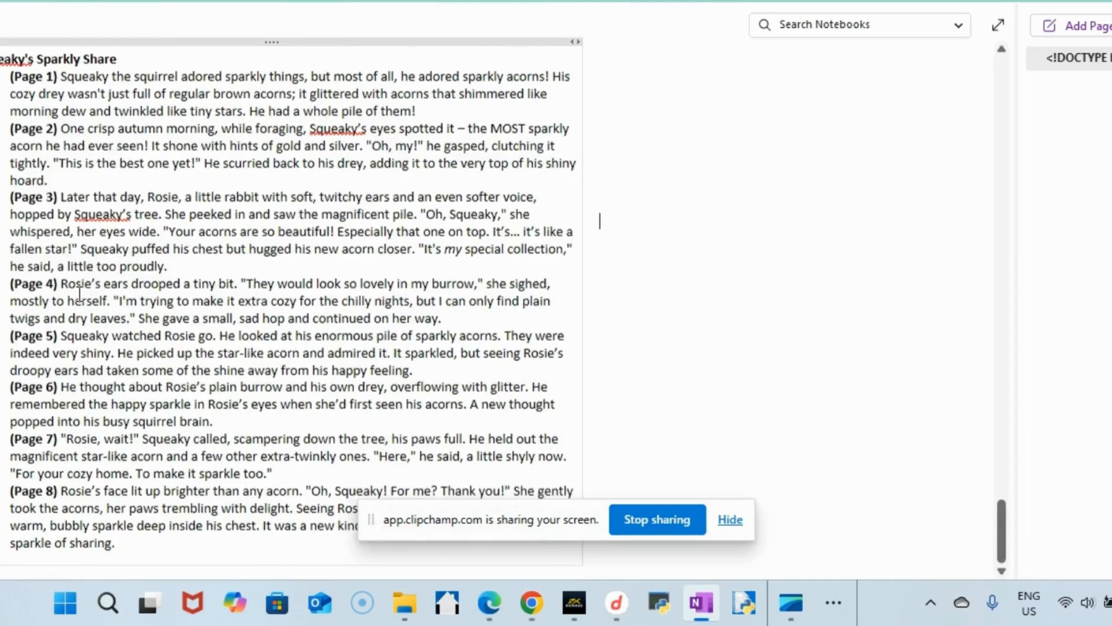
scroll(99, 327, up, 5)
scroll(99, 327, down, 3)
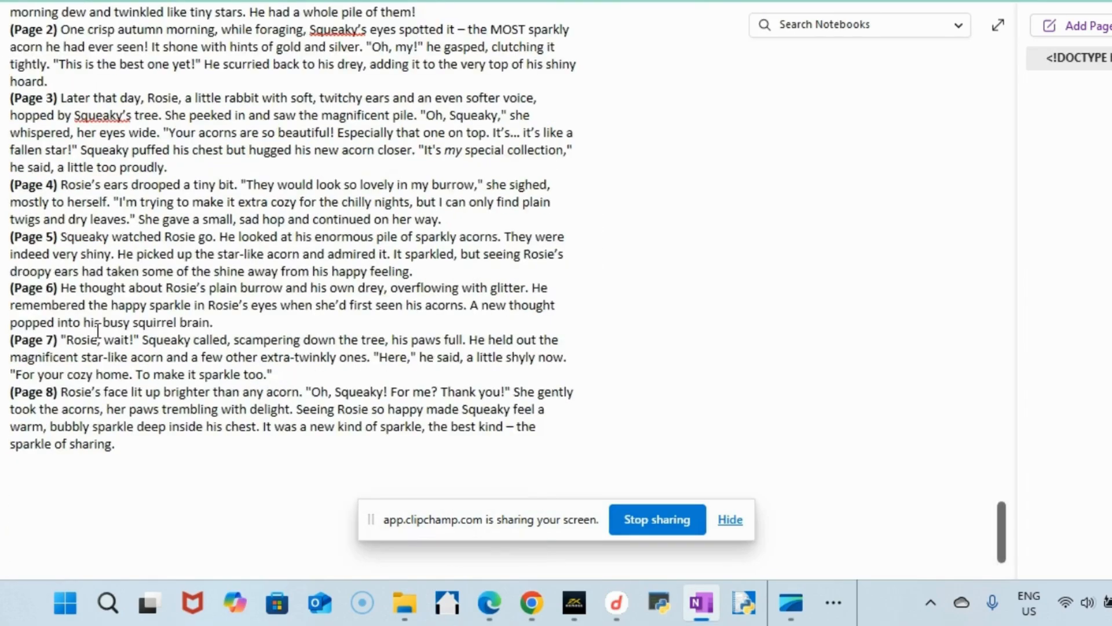
click(545, 611)
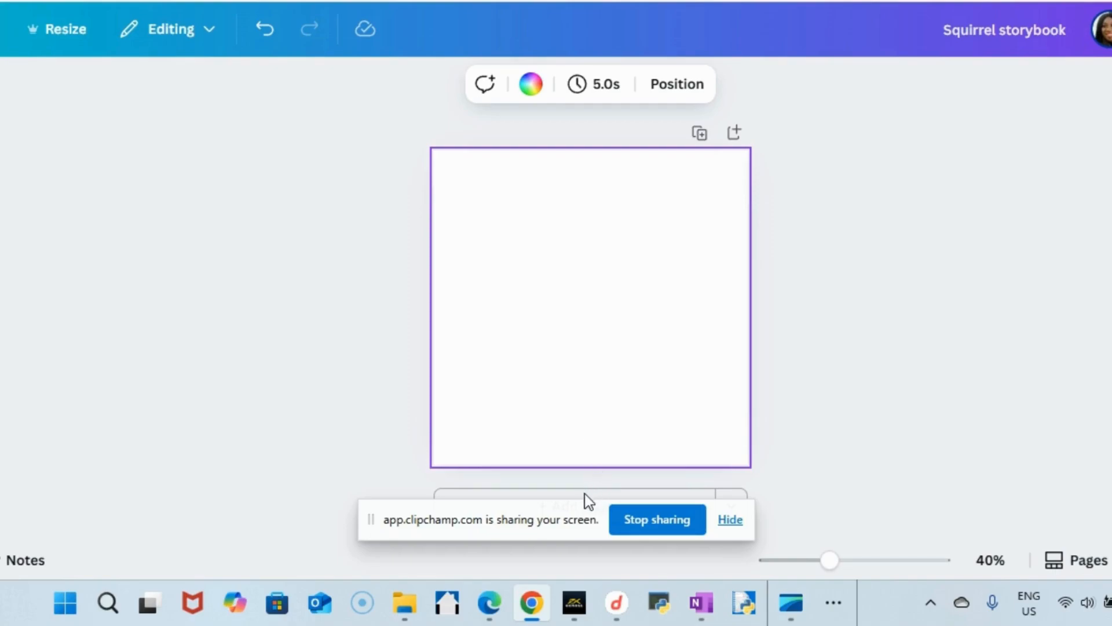
Step: Move the screen-sharing bar out of the way, add a second blank page, and title the first page "cover"
drag(361, 514, 575, 524)
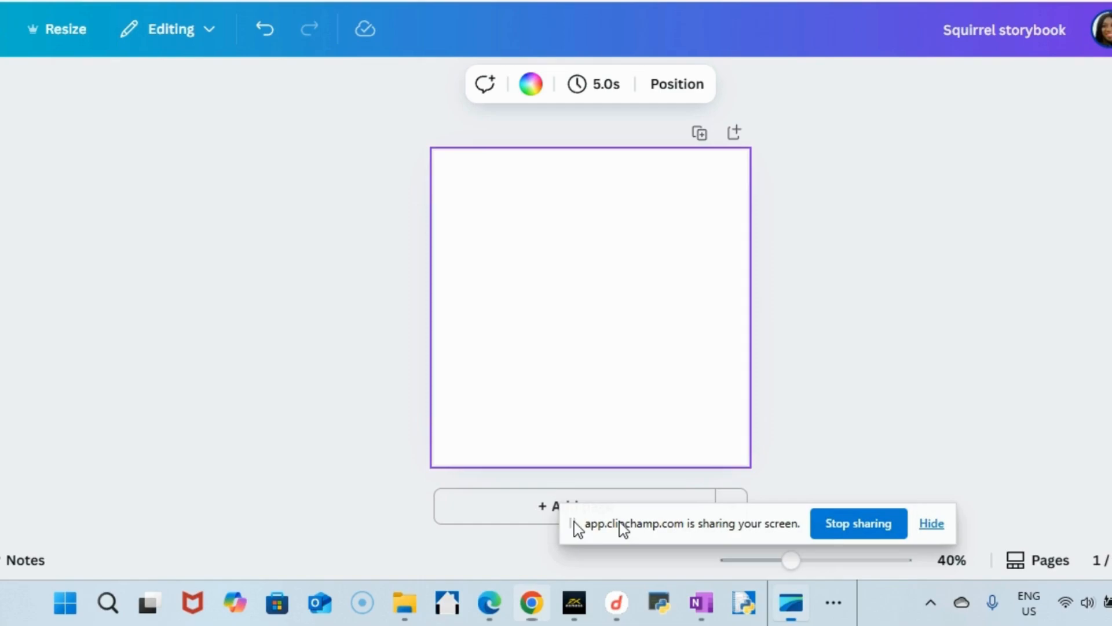
click(545, 511)
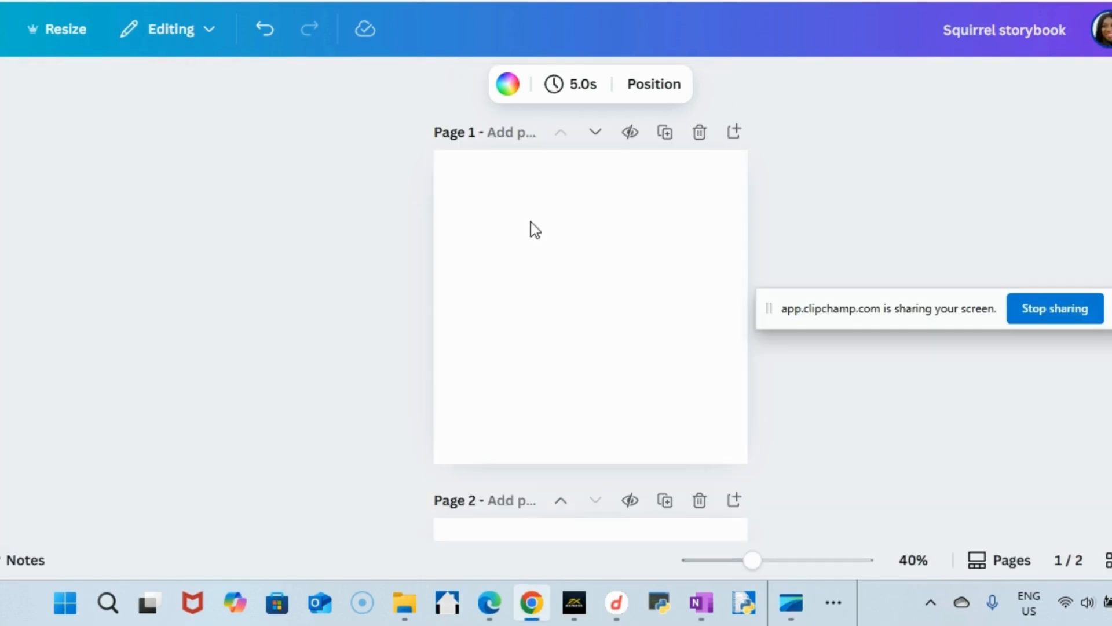
scroll(506, 189, up, 5)
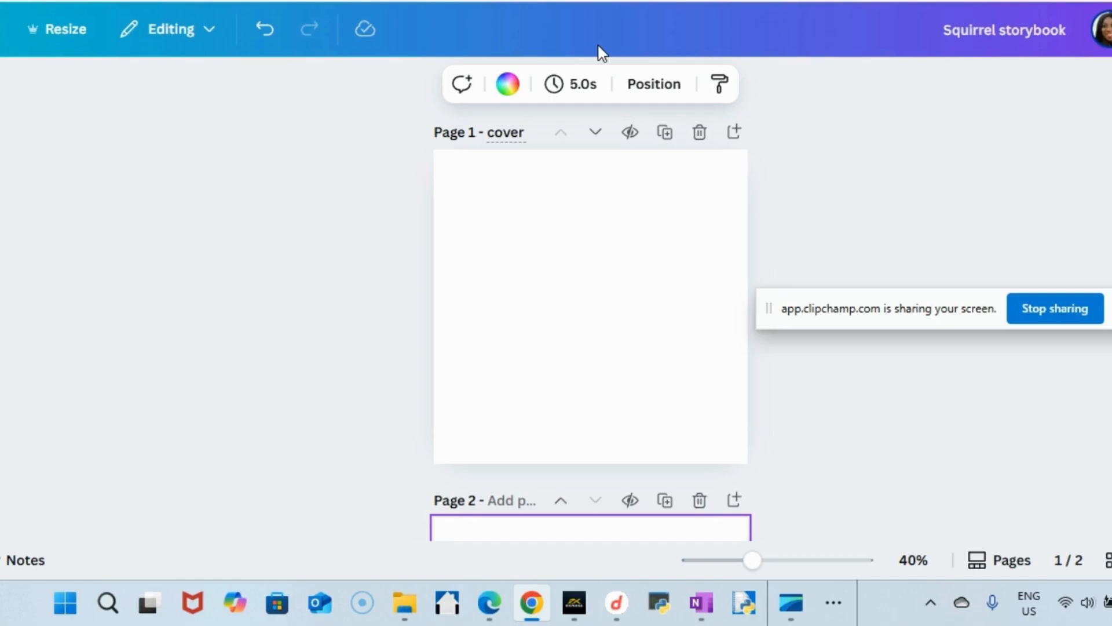
Step: Title page 2 "one" and add a third page titled "two"
scroll(579, 266, down, 3)
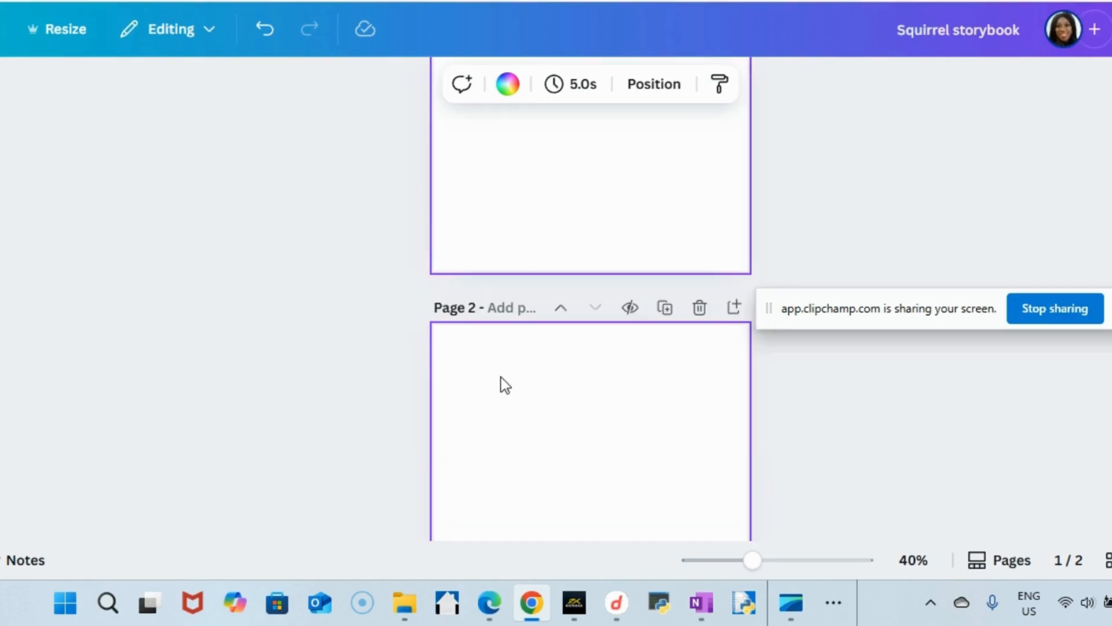
click(501, 308)
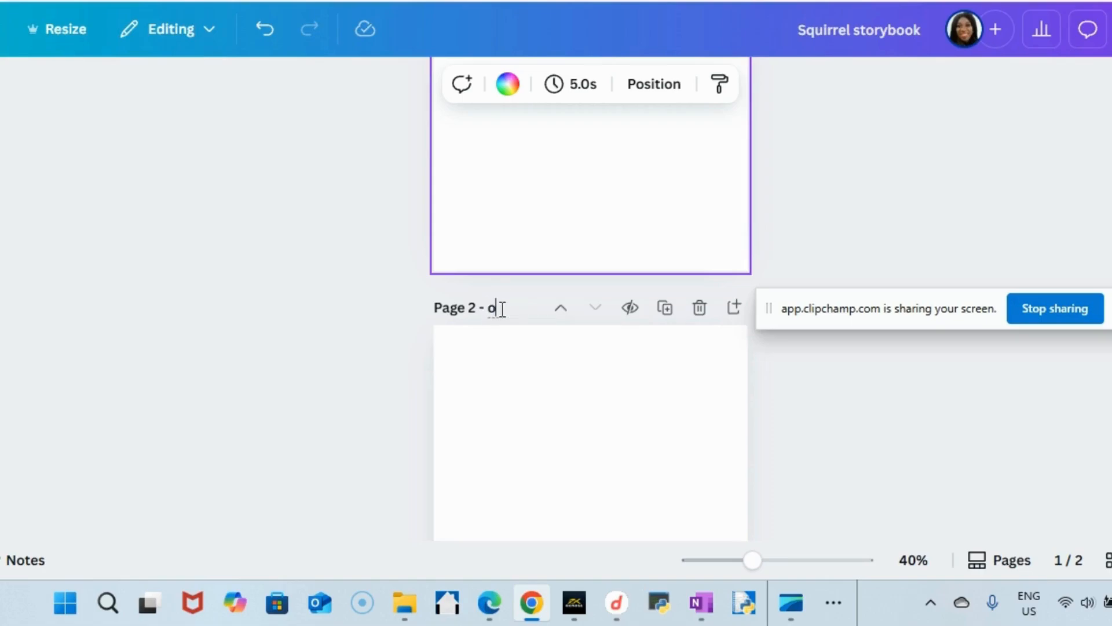
scroll(518, 319, down, 3)
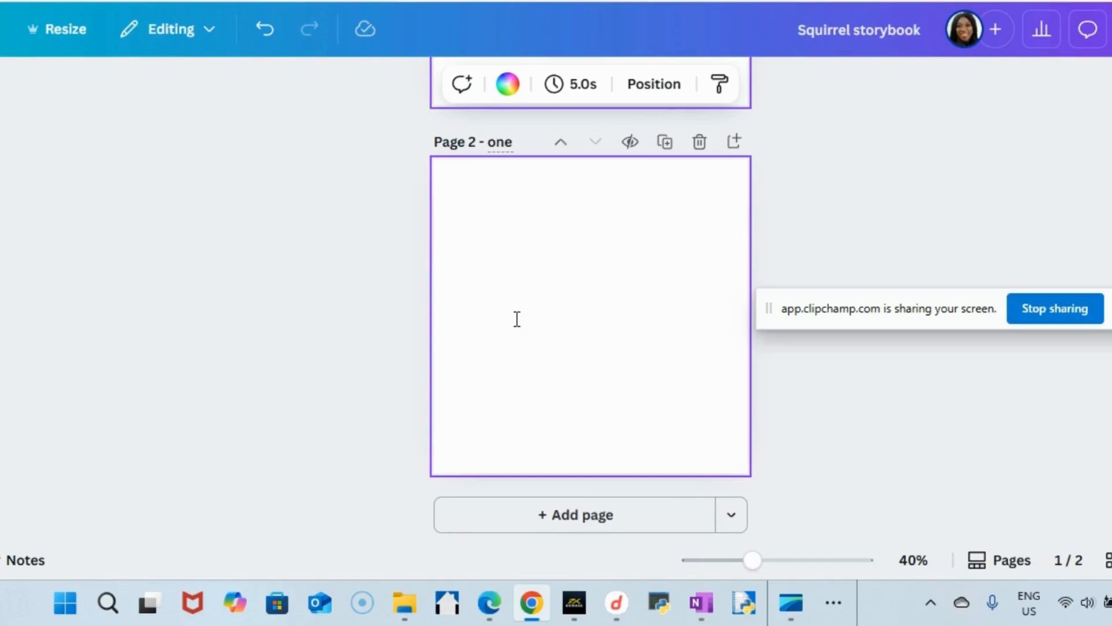
click(513, 508)
click(517, 505)
text(two)
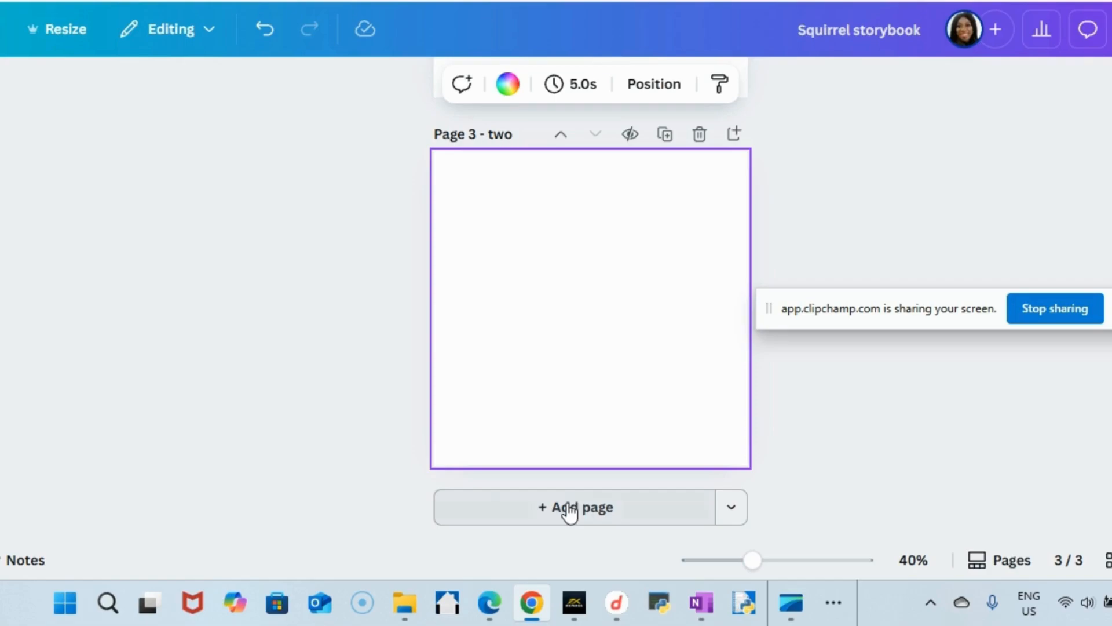
Step: Add six more blank pages, working in grid view from the fifth page on, so the storybook has nine pages, and return to the page view
click(569, 512)
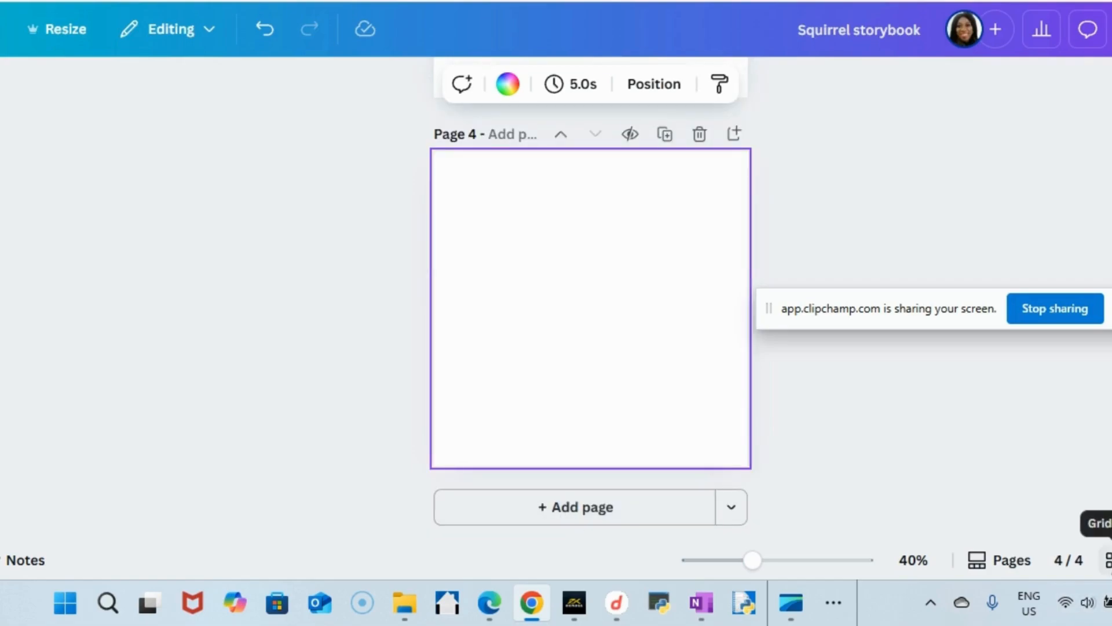
click(1107, 560)
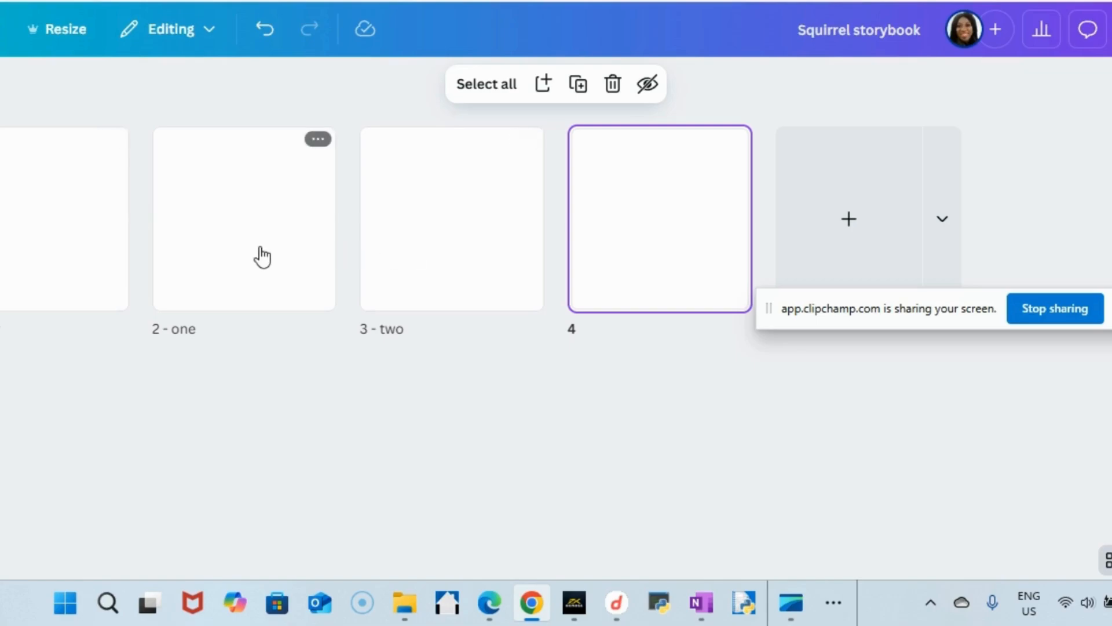
click(852, 231)
click(1031, 219)
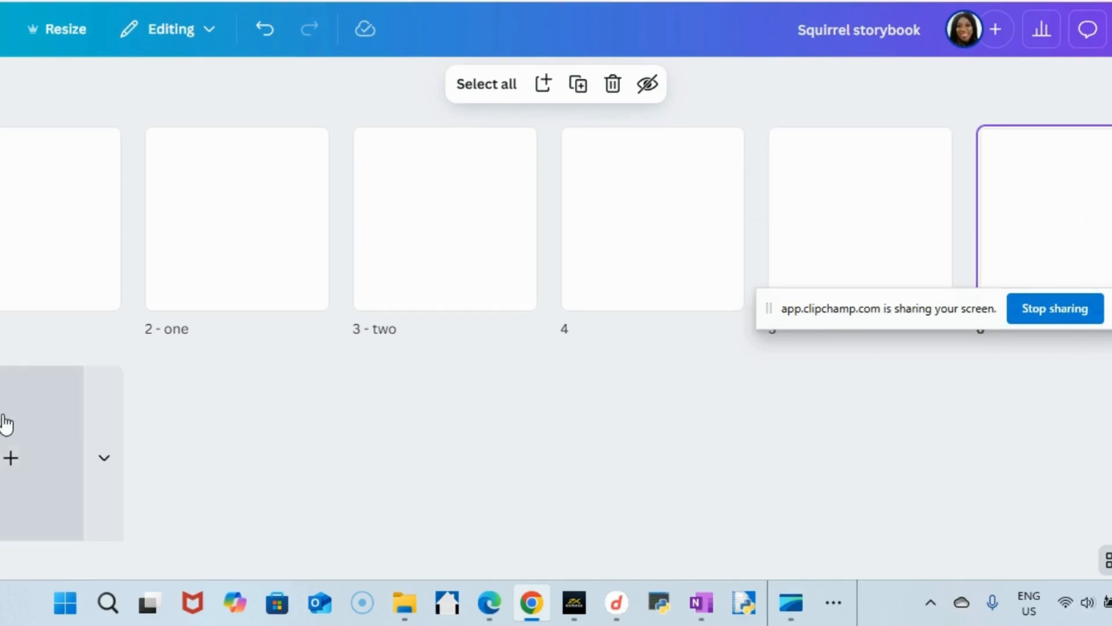
click(8, 452)
click(230, 469)
click(429, 461)
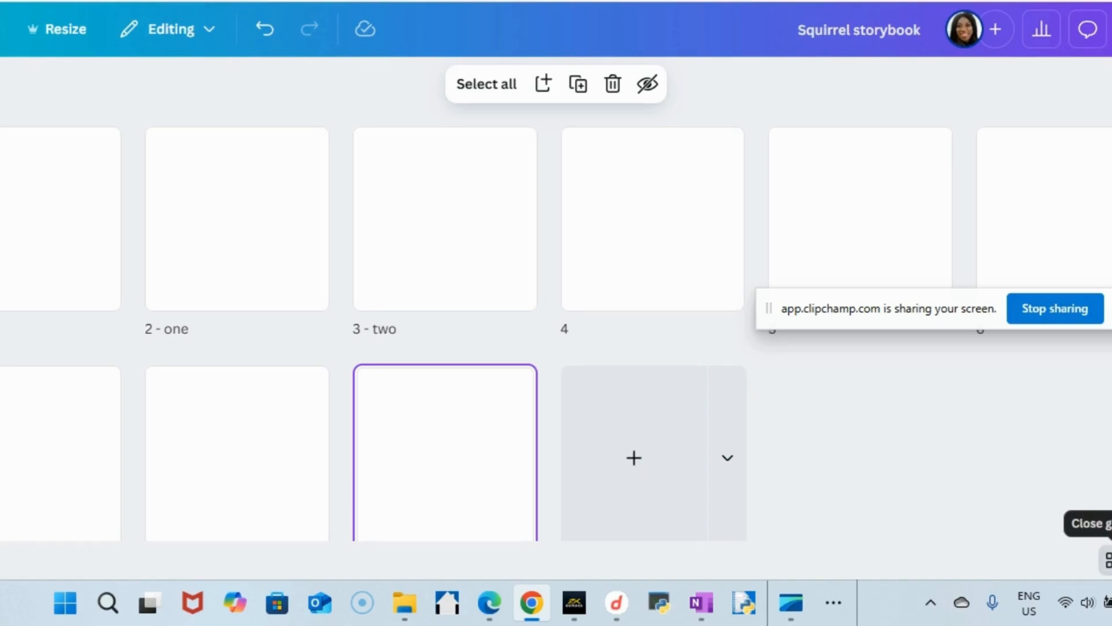
scroll(1073, 553, up, 5)
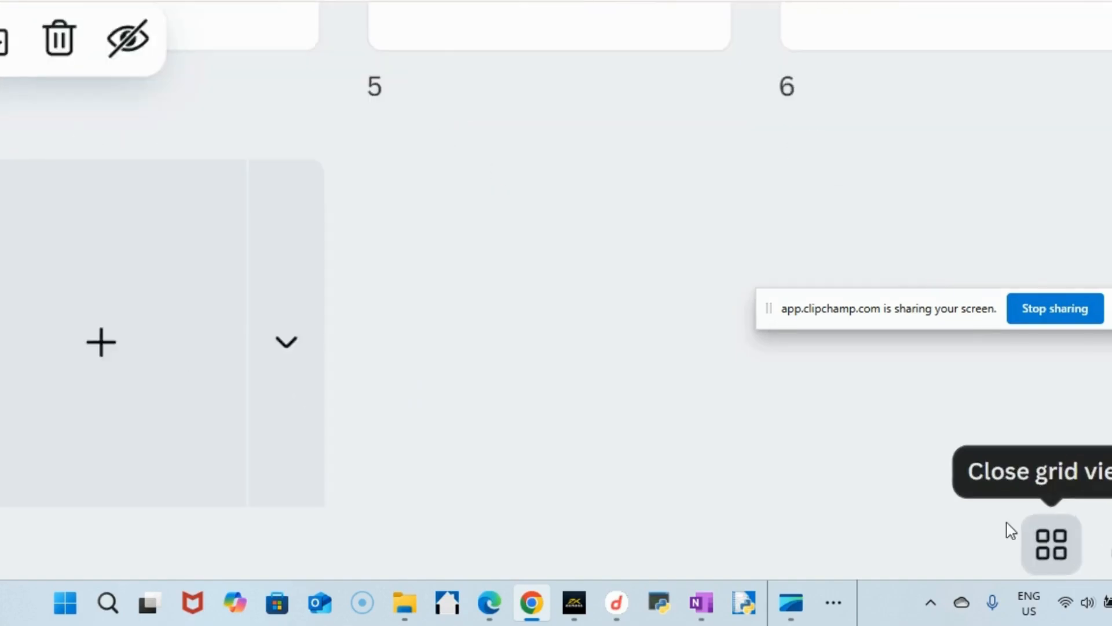
scroll(1041, 481, down, 5)
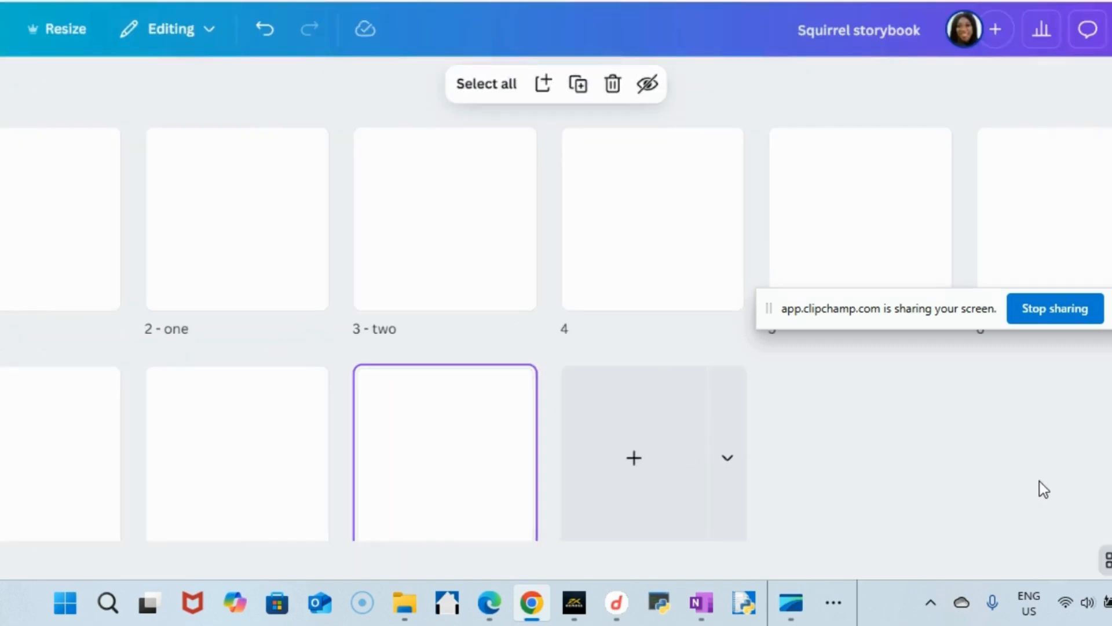
click(1106, 558)
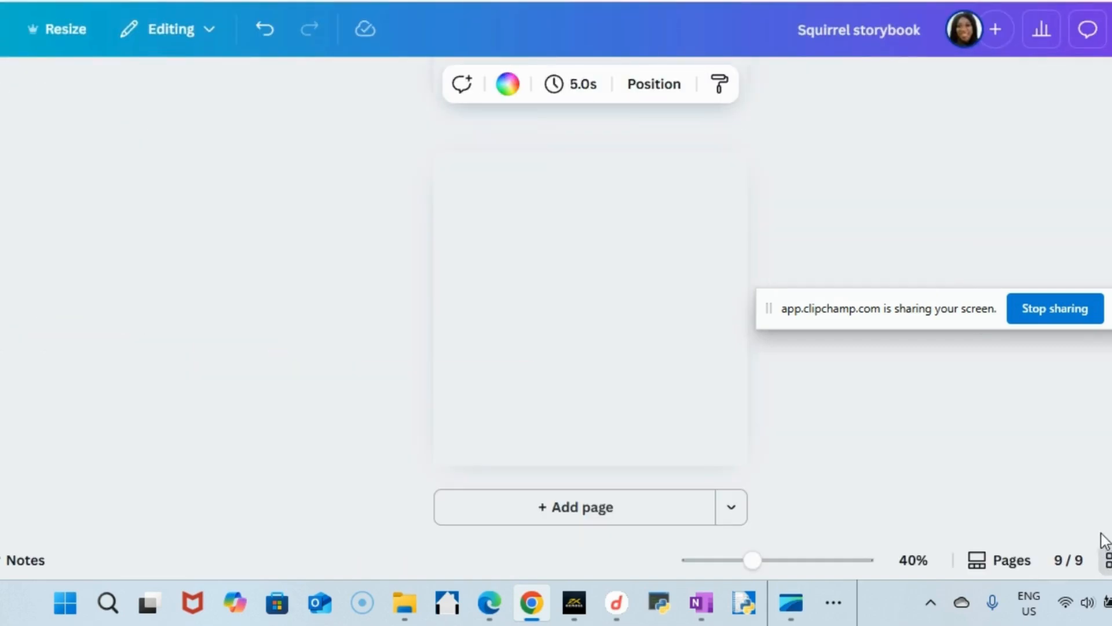
Step: Fill the cover page's background with a custom solid muted light blue
scroll(556, 396, up, 5)
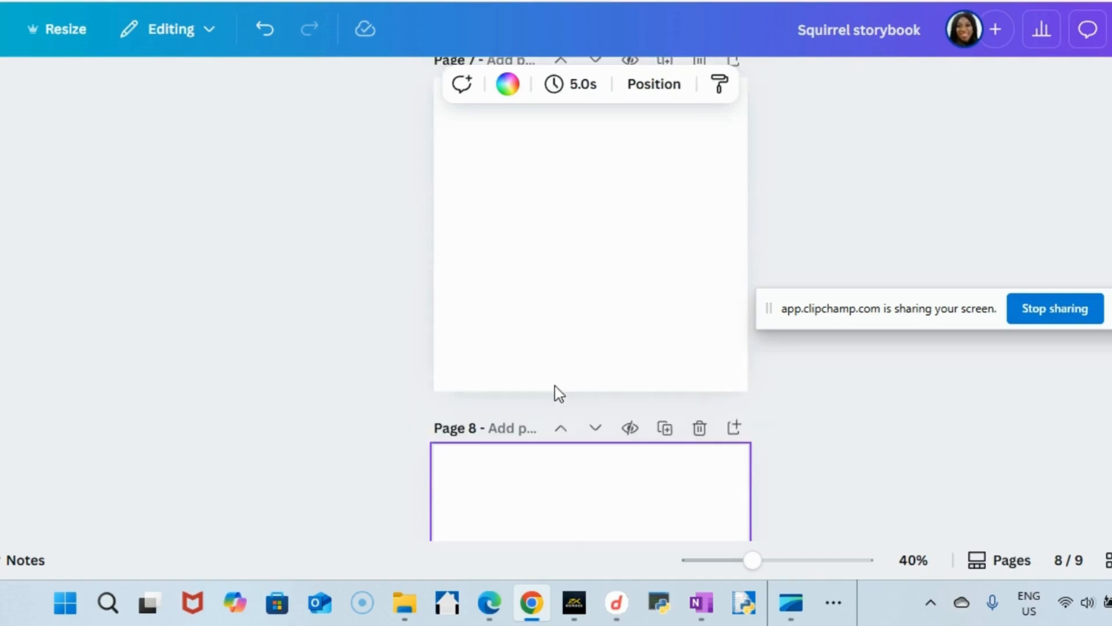
scroll(561, 383, up, 10)
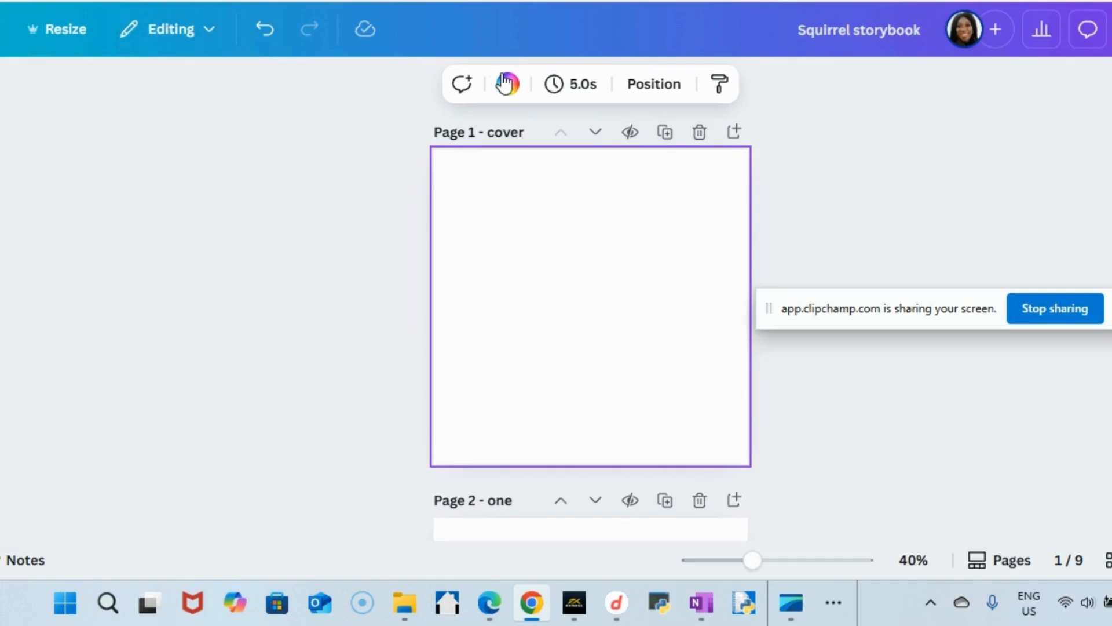
click(509, 84)
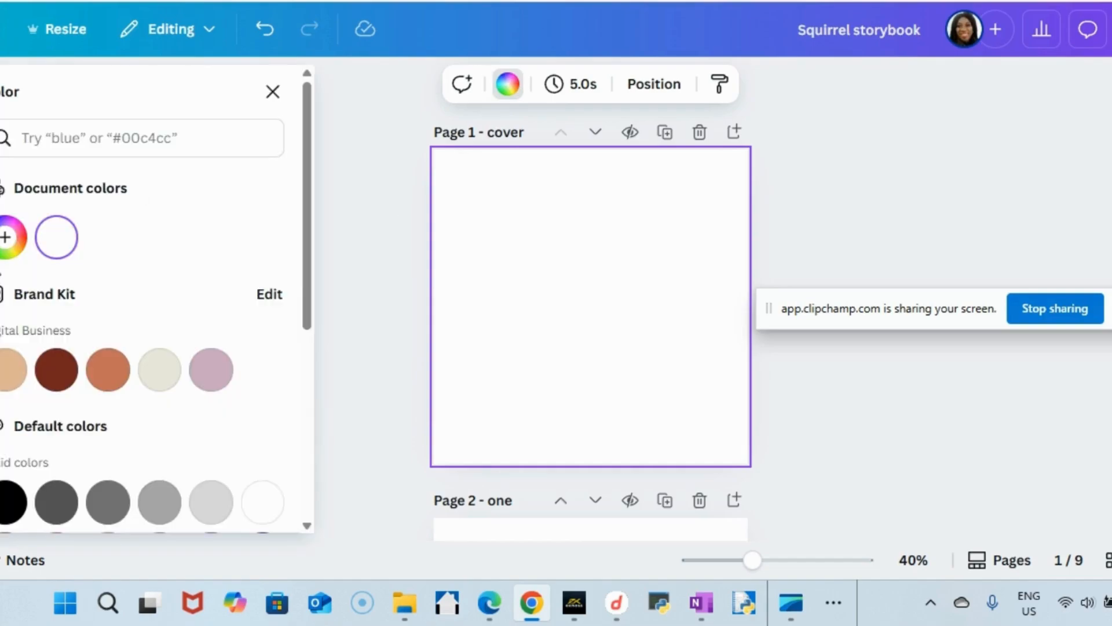
click(6, 236)
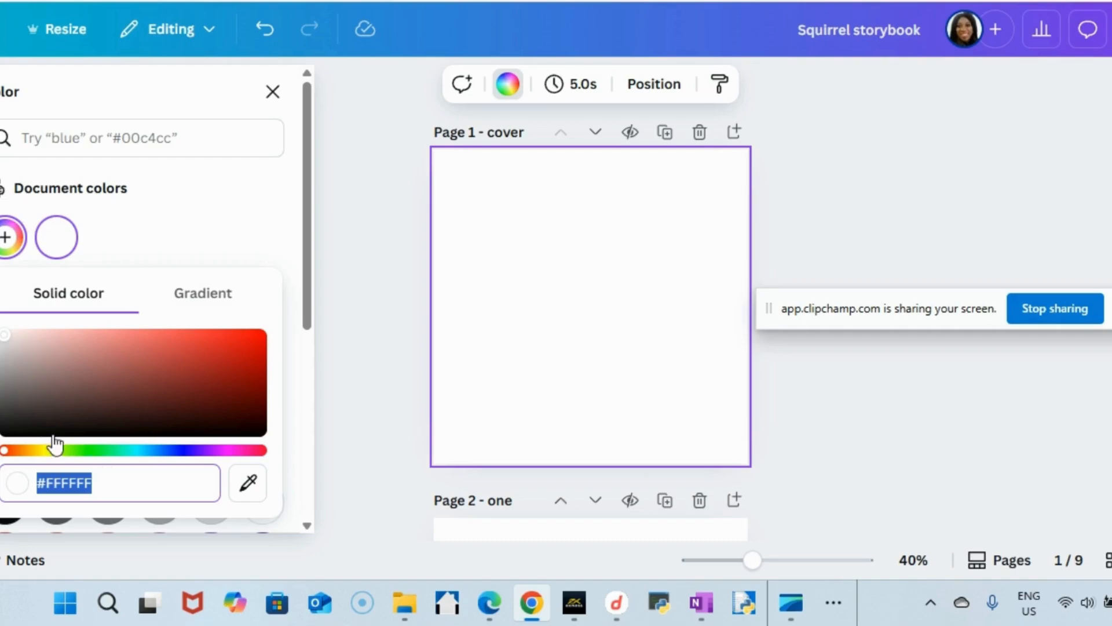
drag(11, 343, 43, 390)
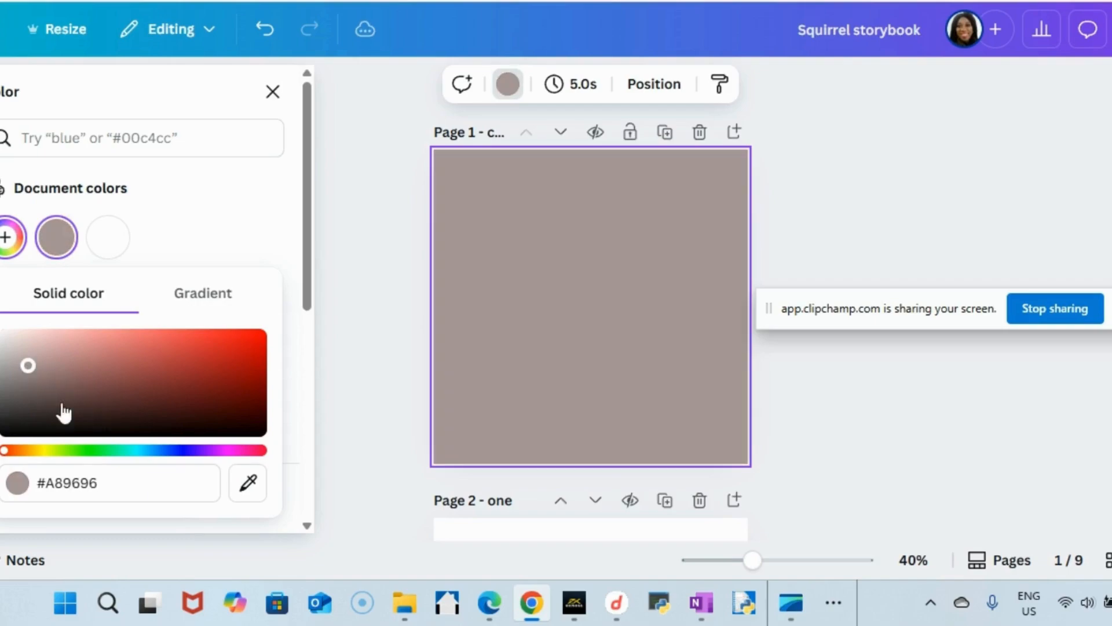
drag(9, 453, 127, 453)
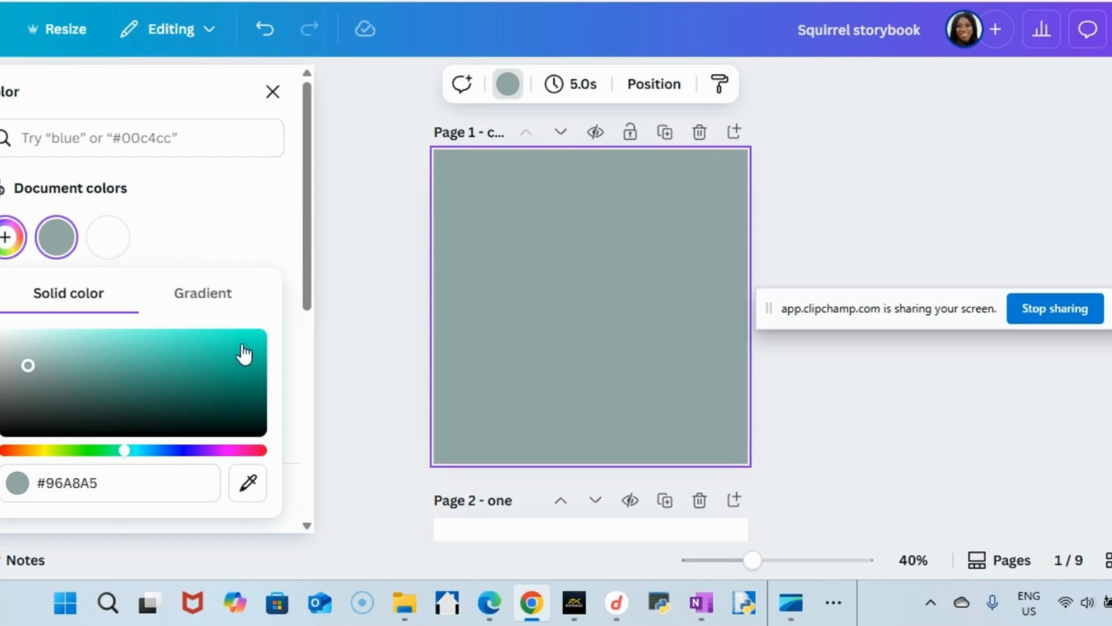
click(219, 335)
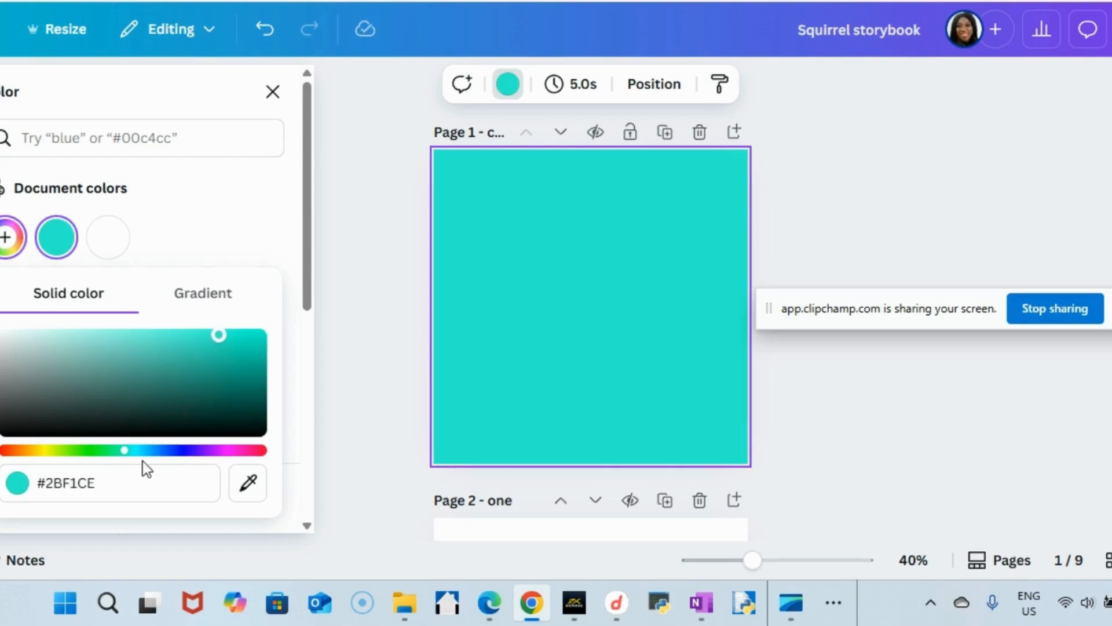
drag(122, 456, 153, 457)
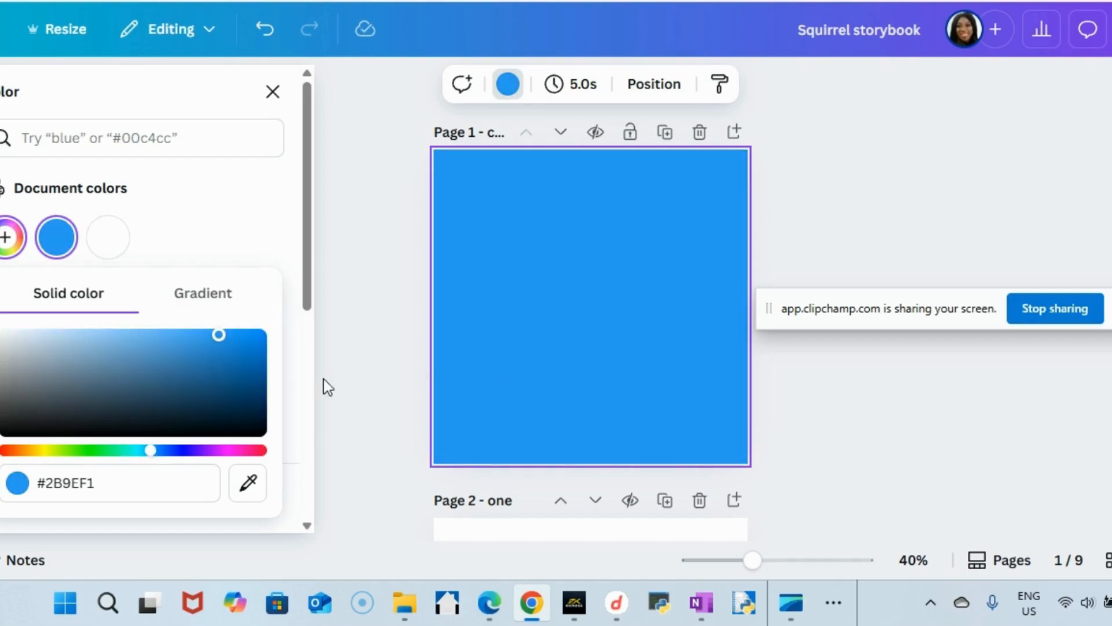
drag(218, 334, 71, 344)
click(639, 288)
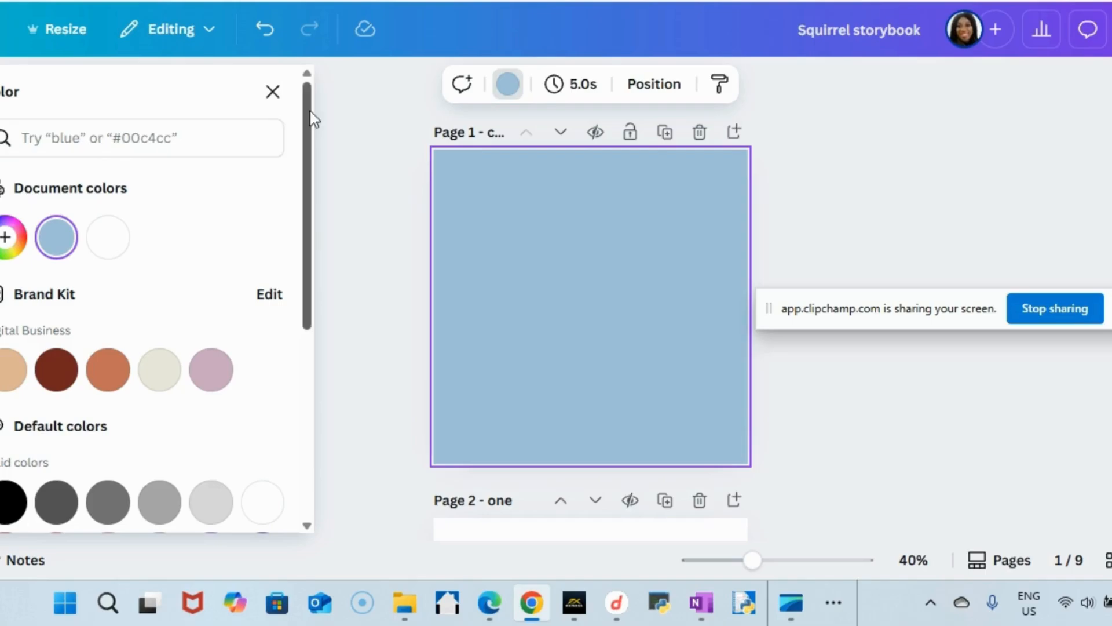
click(272, 91)
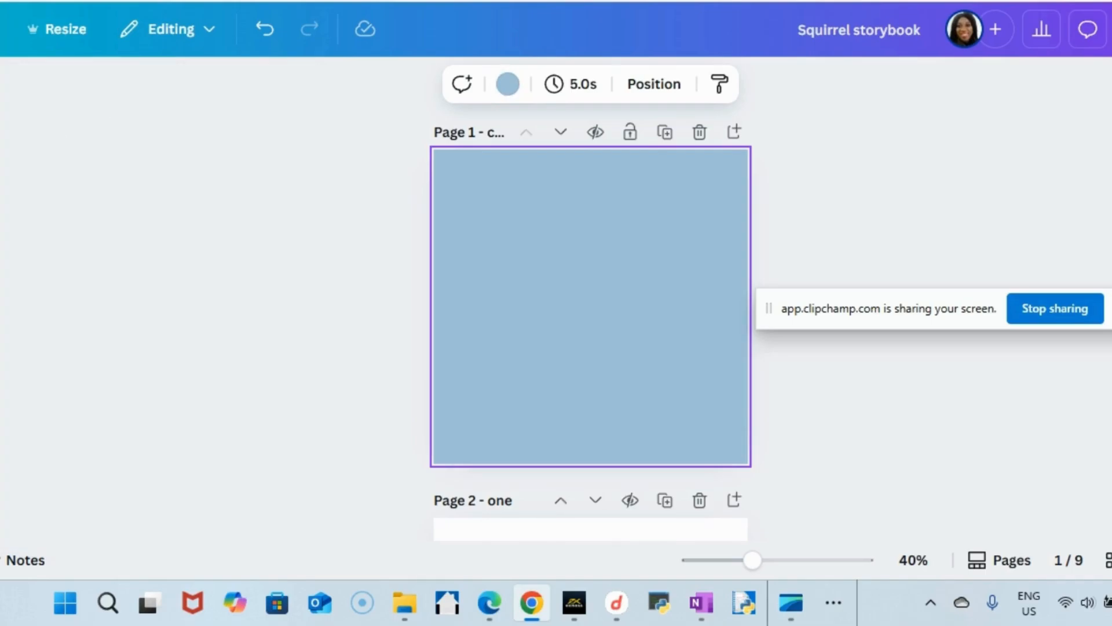
Step: Search the elements library for "forest"
click(1, 152)
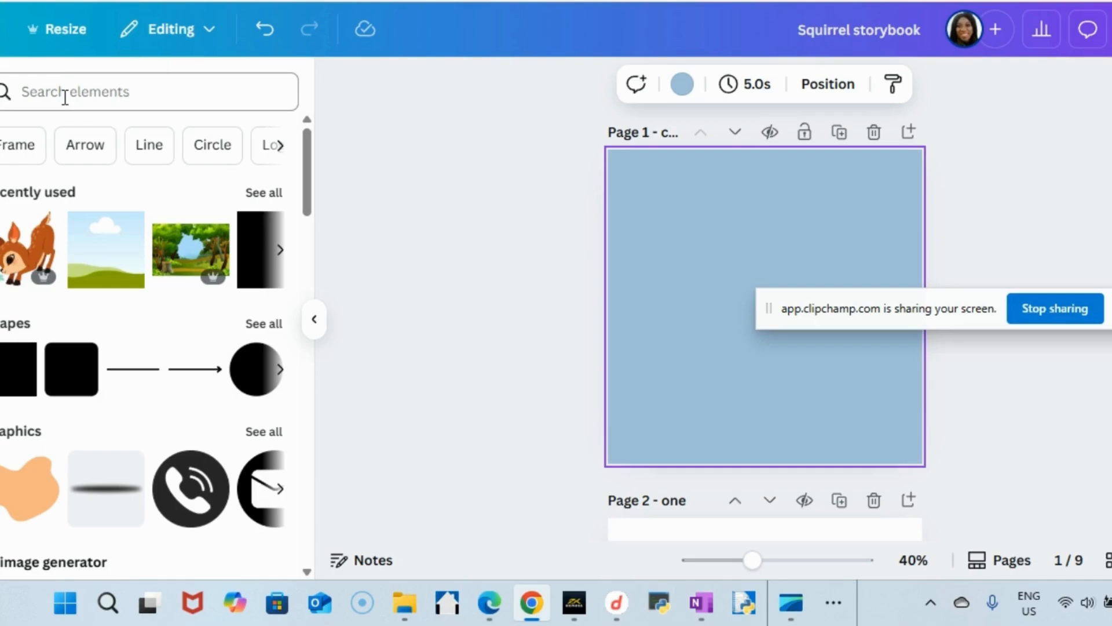
click(65, 97)
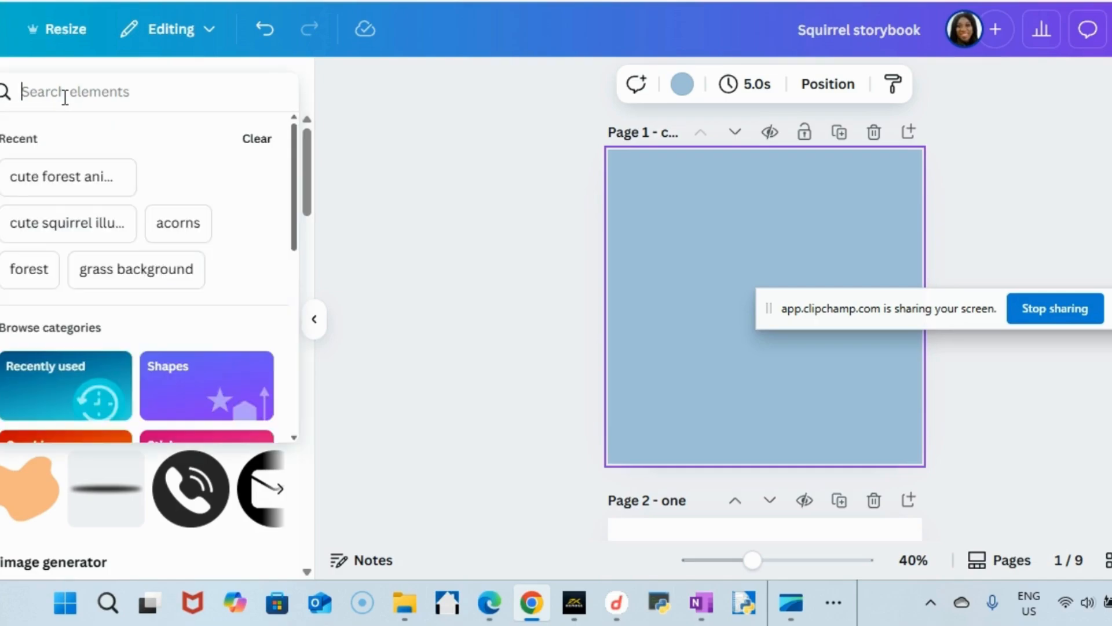
text(forest)
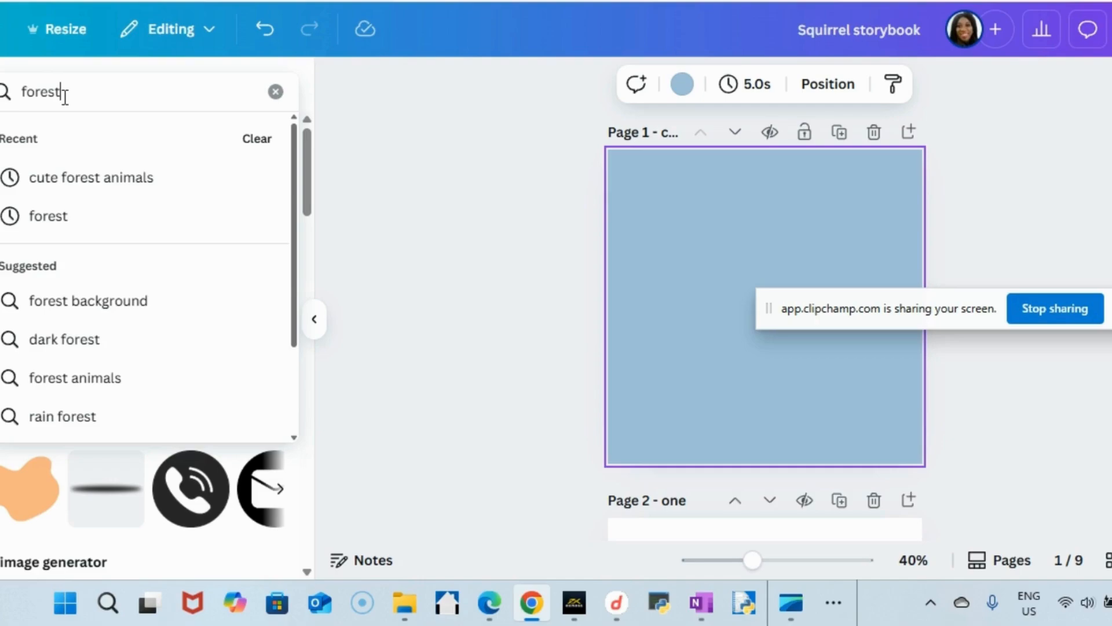
key(Return)
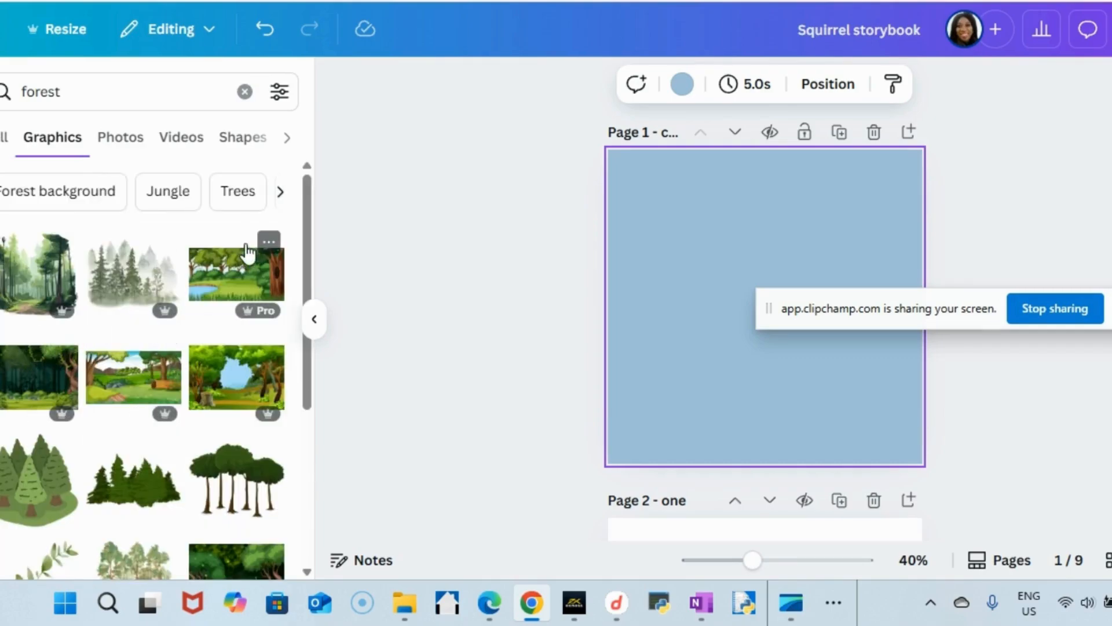
Step: Add the dark green pine cluster graphic from the forest results to the cover and move the screen-sharing bar off the page
scroll(228, 427, down, 3)
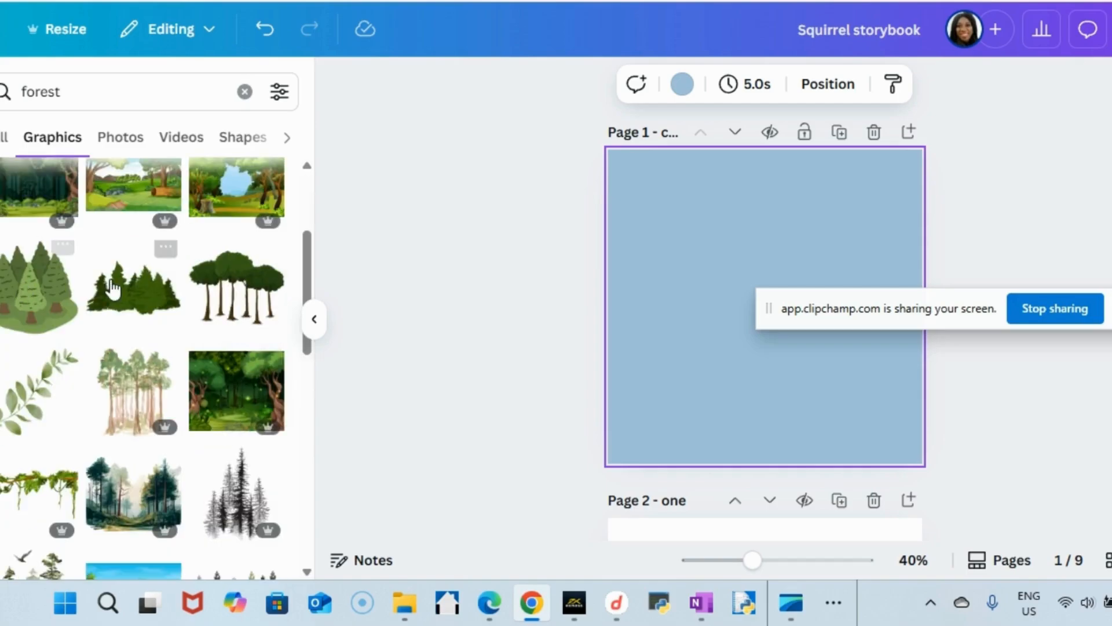
scroll(114, 288, down, 5)
scroll(116, 287, down, 6)
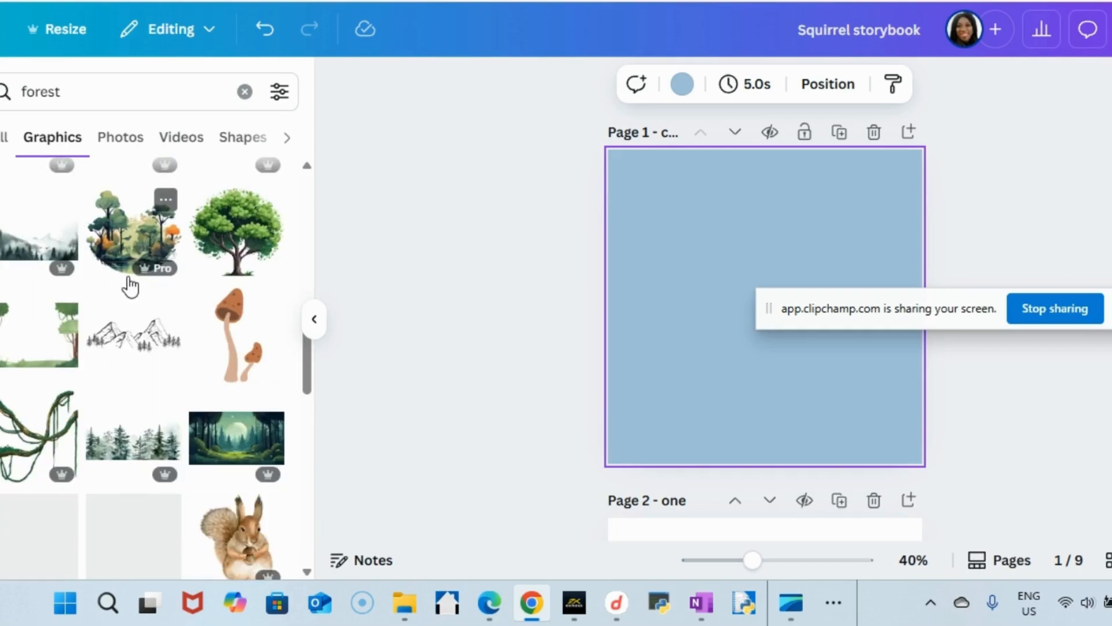
scroll(129, 285, down, 5)
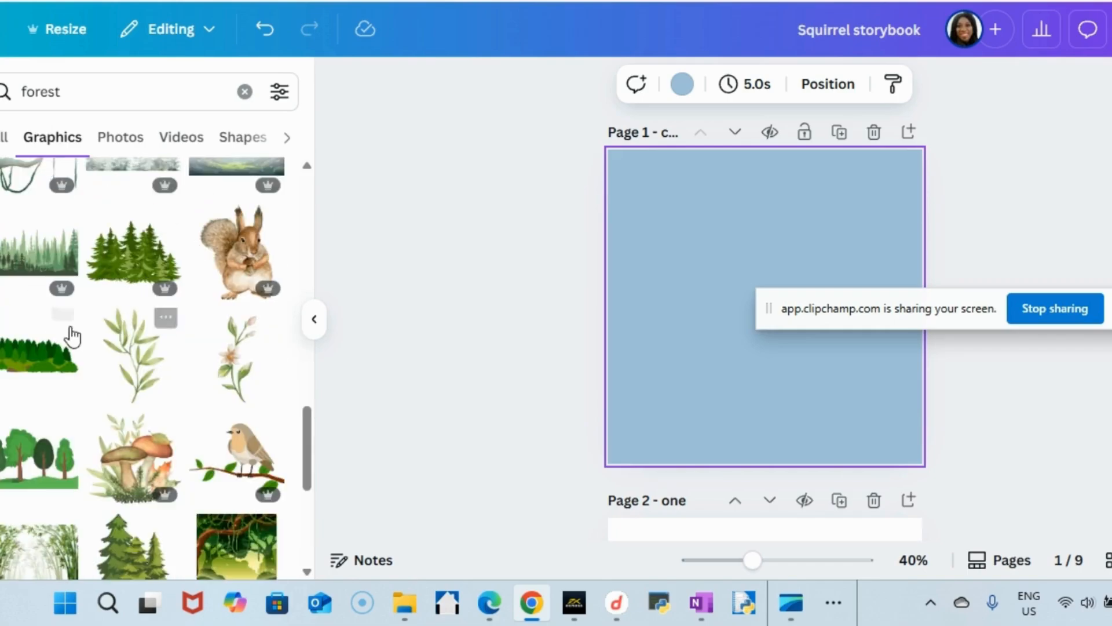
scroll(104, 323, down, 5)
scroll(105, 317, up, 2)
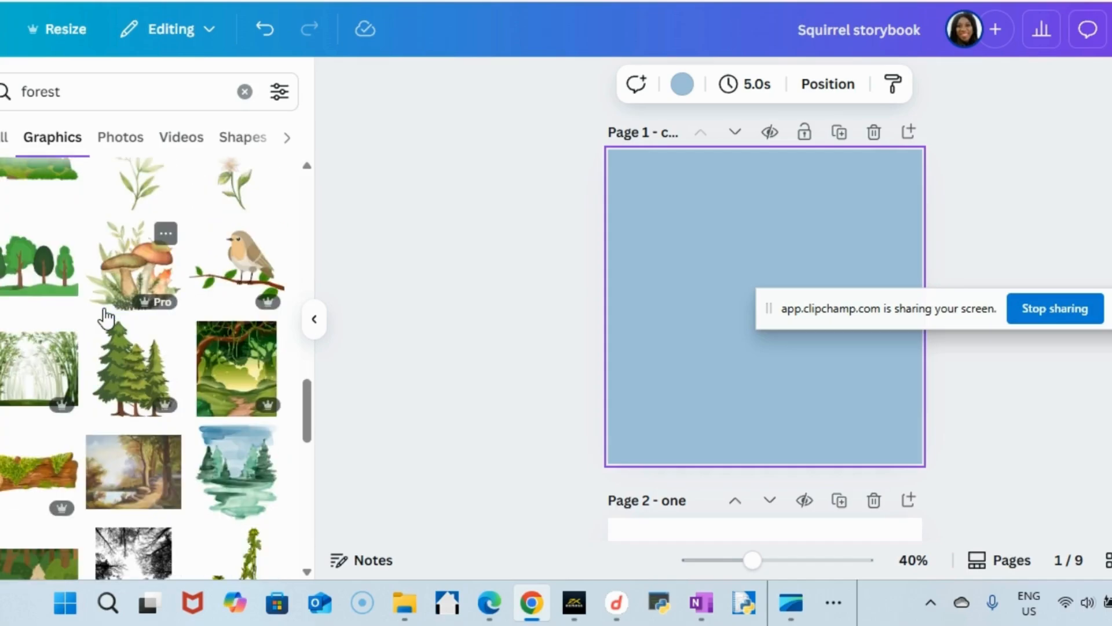
scroll(105, 317, up, 5)
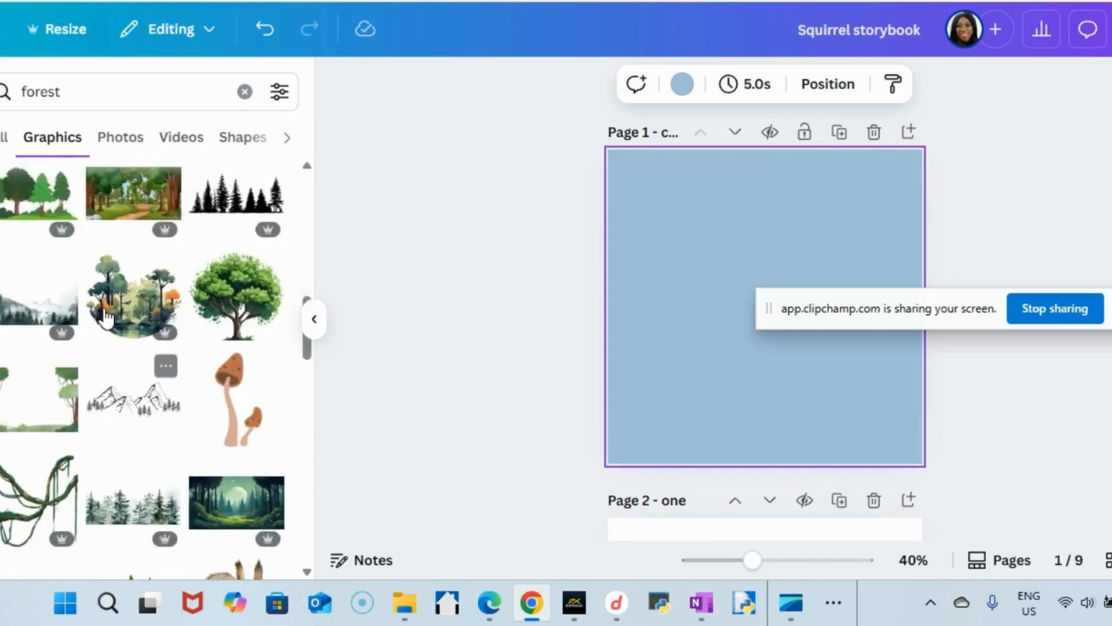
scroll(106, 318, up, 5)
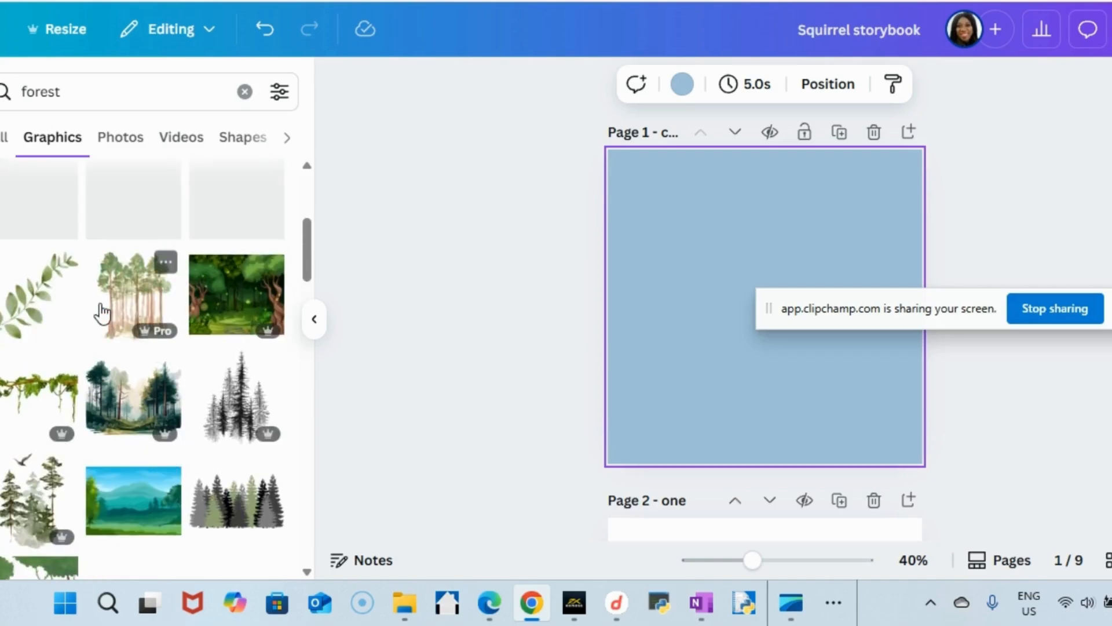
scroll(176, 312, down, 4)
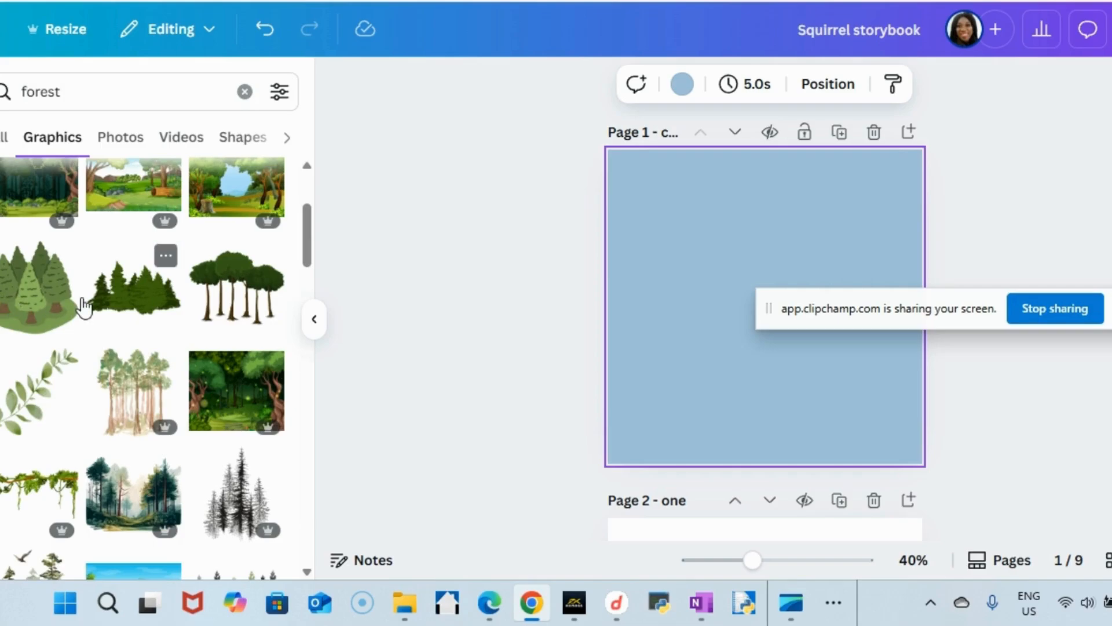
click(155, 288)
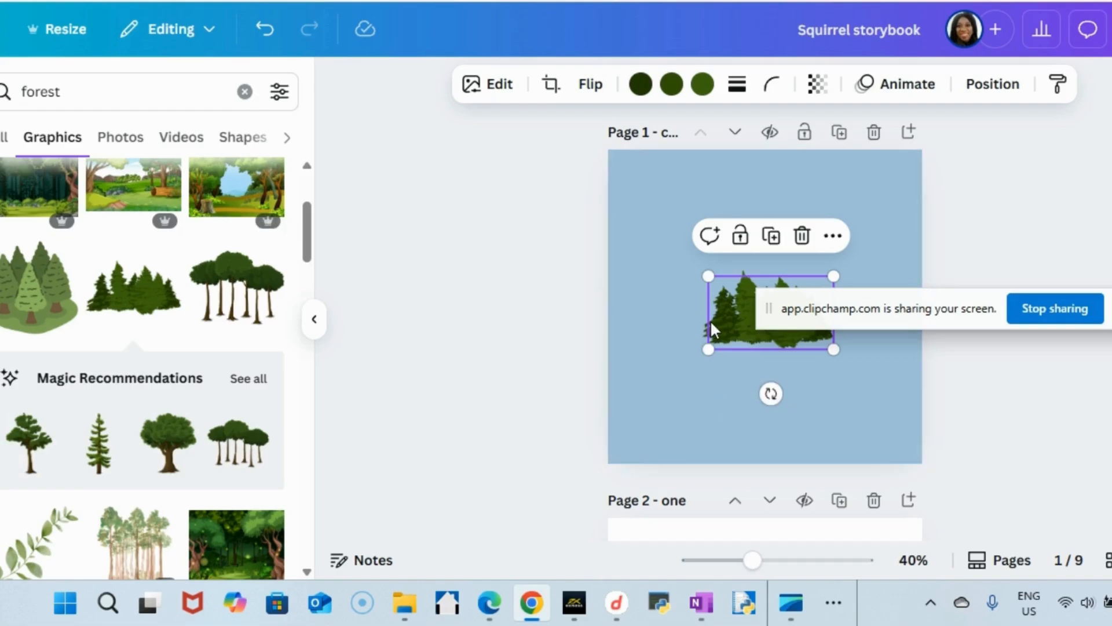
drag(776, 324, 884, 506)
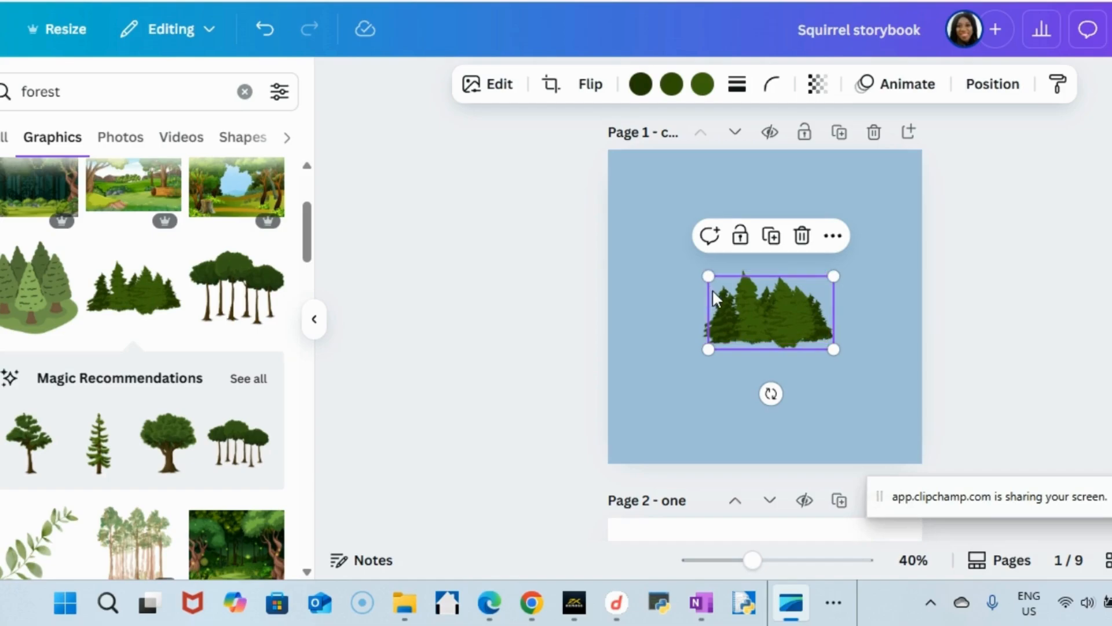
Step: Pull the duplicate pine cluster away from the original and delete it
click(714, 290)
drag(713, 288, 667, 355)
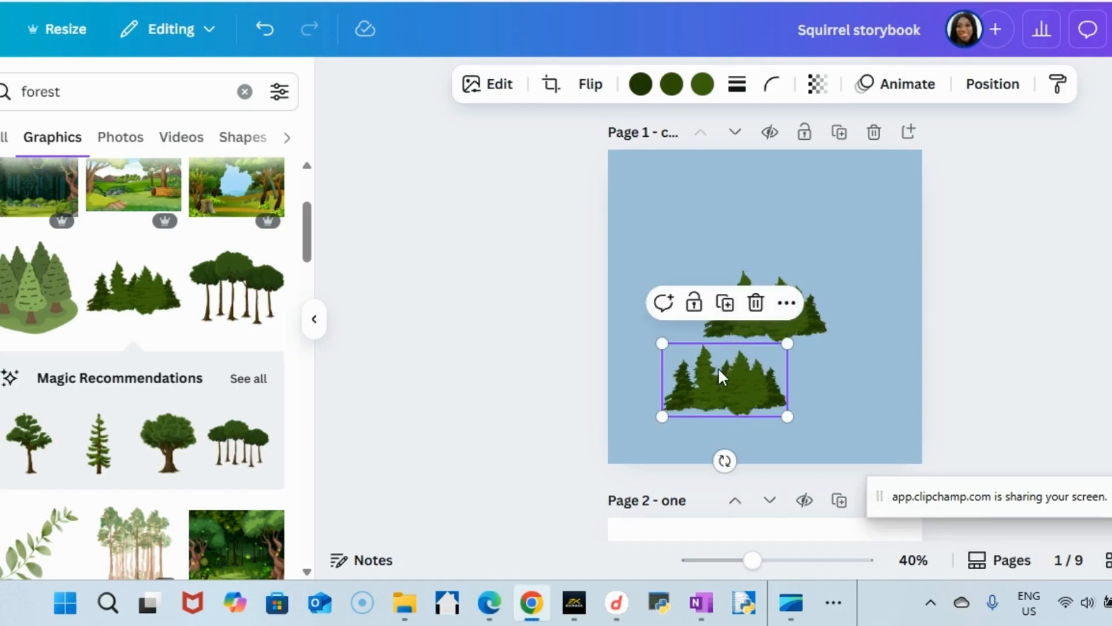
click(757, 302)
Step: Enlarge the remaining pine cluster to a bit over half the cover's width and place it against the page's left edge at mid-height
drag(783, 319, 782, 341)
drag(701, 364, 587, 431)
drag(723, 382, 756, 365)
drag(863, 411, 838, 356)
drag(923, 215, 886, 280)
drag(782, 348, 768, 323)
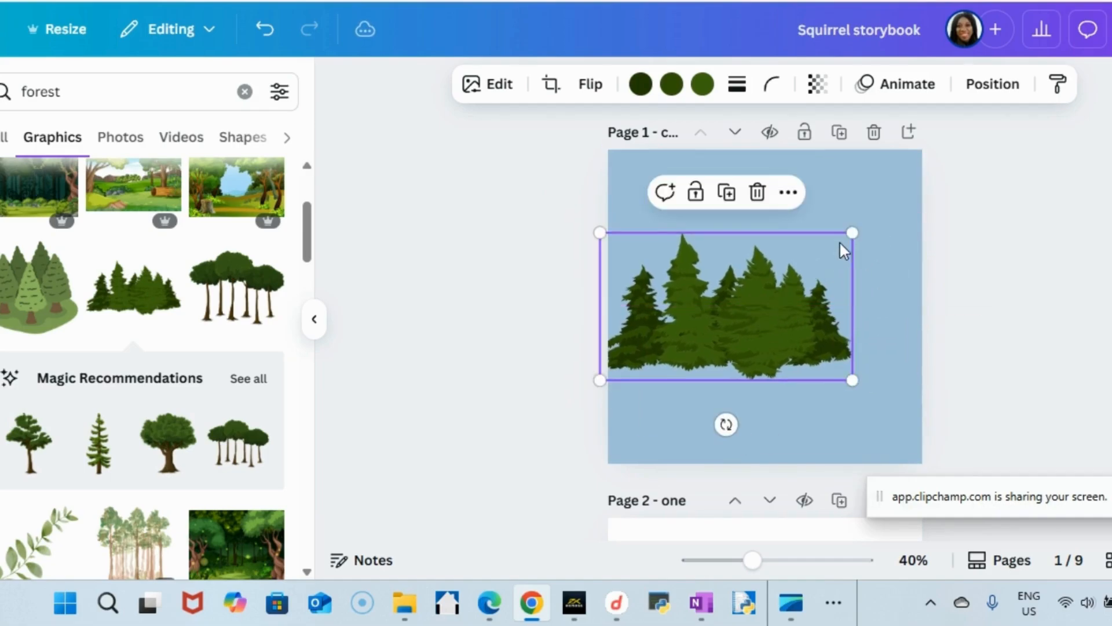
drag(853, 243, 795, 271)
drag(752, 360, 738, 353)
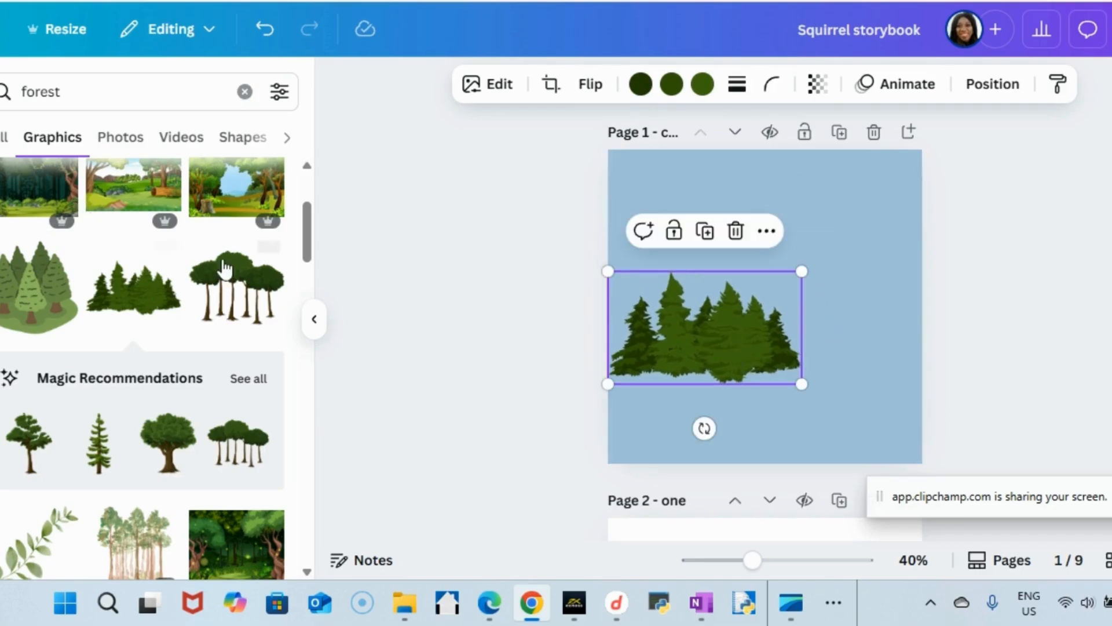
Step: Add the tall-trunked tree grove at the cover's right edge and shrink the pine cluster to just under half the page width
click(226, 285)
drag(776, 304, 855, 320)
click(756, 348)
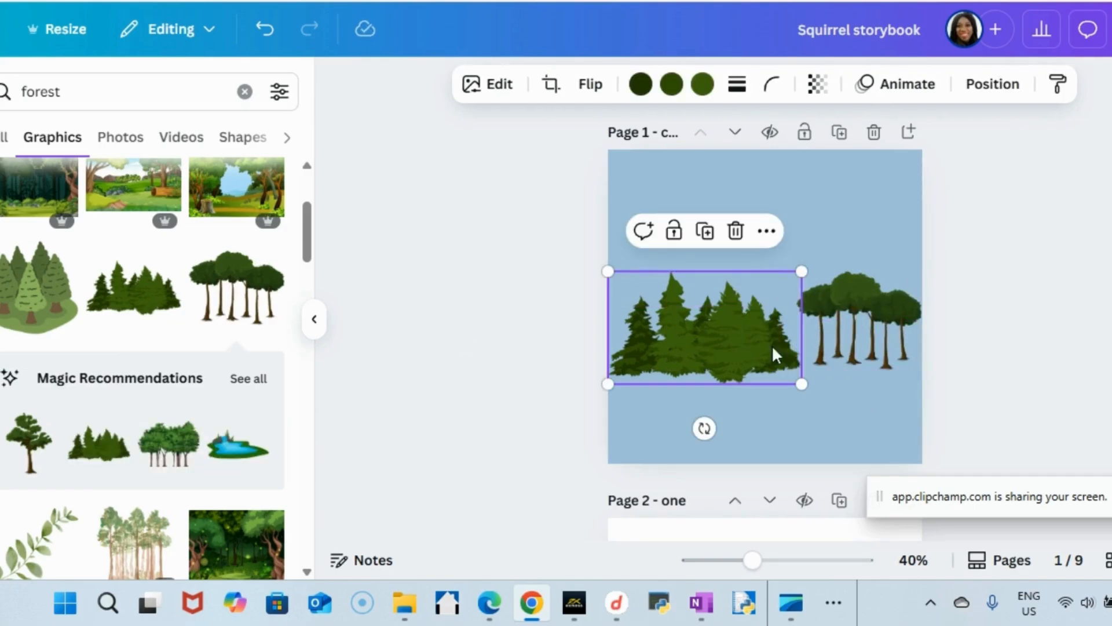
drag(799, 270, 737, 270)
drag(680, 335, 673, 316)
Step: Add the waterfall pond graphic, enlarge it across the cover's lower right, and lower the tall tree grove to sit just behind it
click(243, 443)
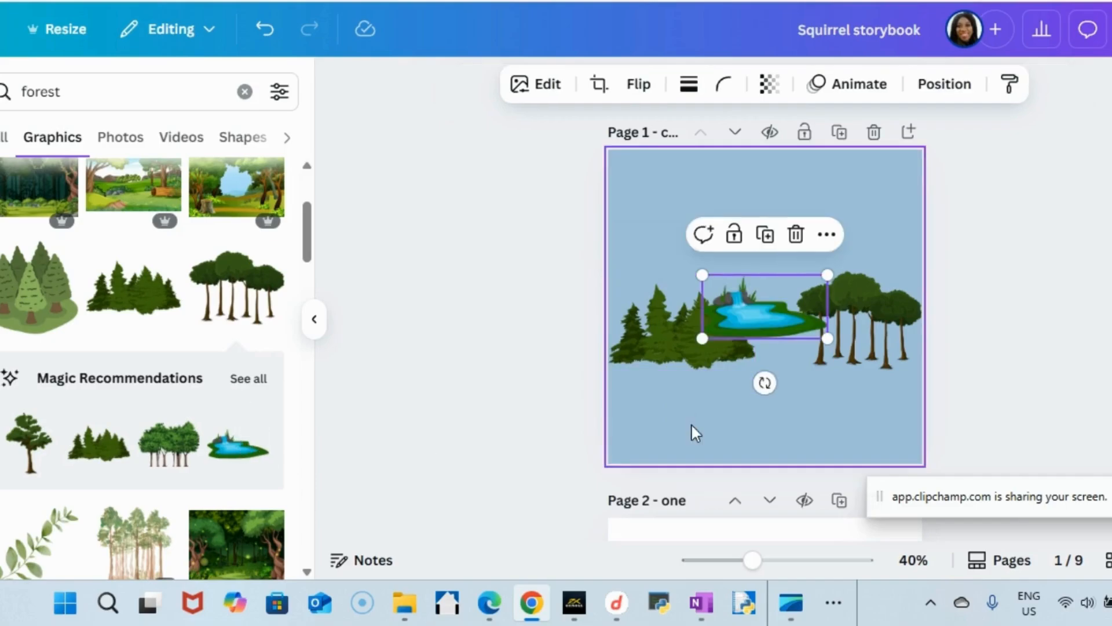
drag(767, 322, 774, 435)
drag(842, 385, 891, 314)
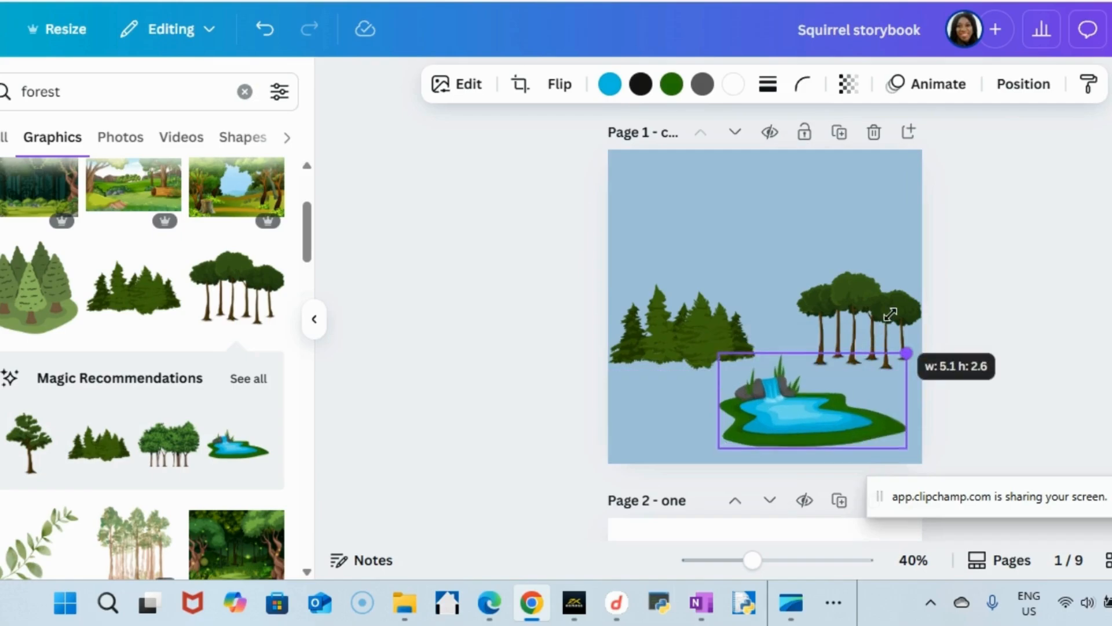
drag(819, 426, 795, 436)
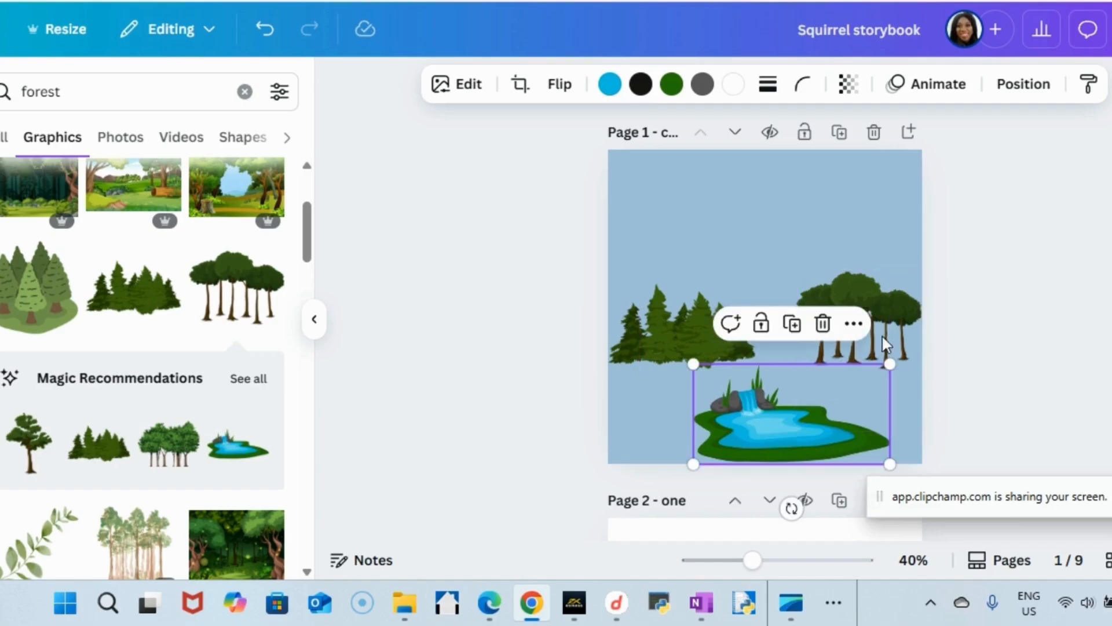
mouse_move(886, 363)
mouse_down()
mouse_move(936, 325)
mouse_move(913, 380)
mouse_move(913, 368)
mouse_move(873, 346)
mouse_up()
click(642, 335)
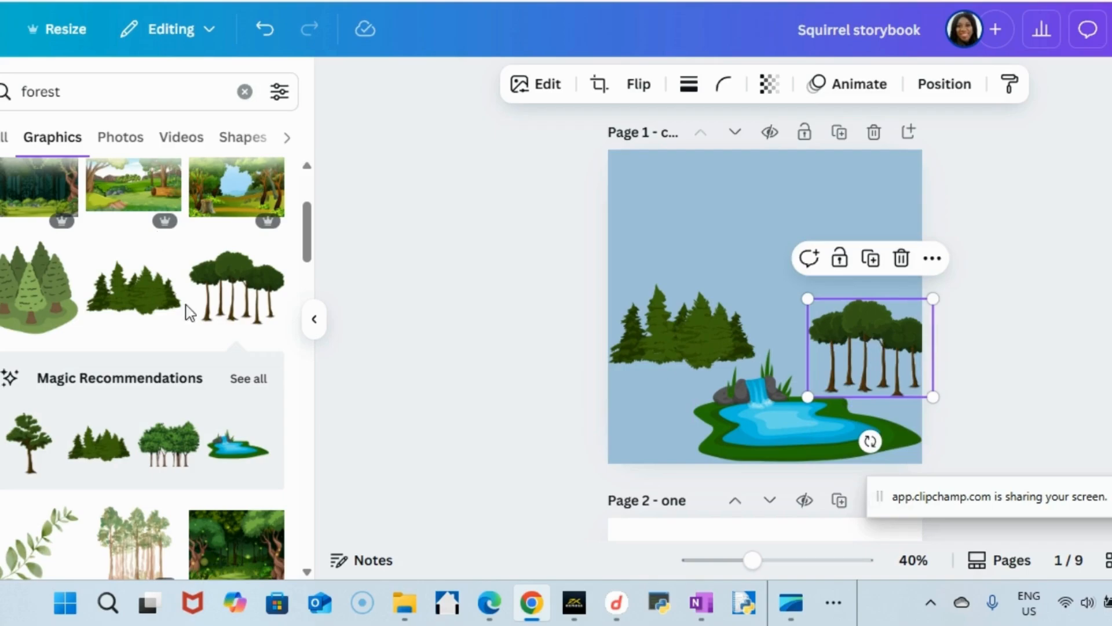
Step: Add the brown mountain graphic from the magic recommendations, enlarge it past the cover's left edge, and position it just above the pine cluster
click(97, 378)
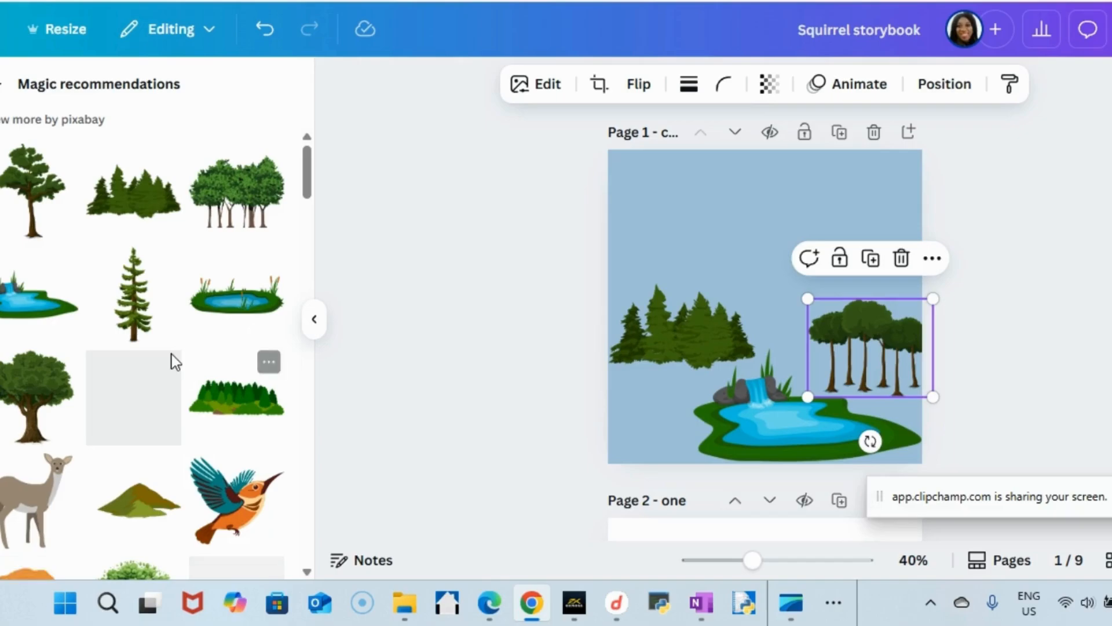
scroll(174, 362, down, 2)
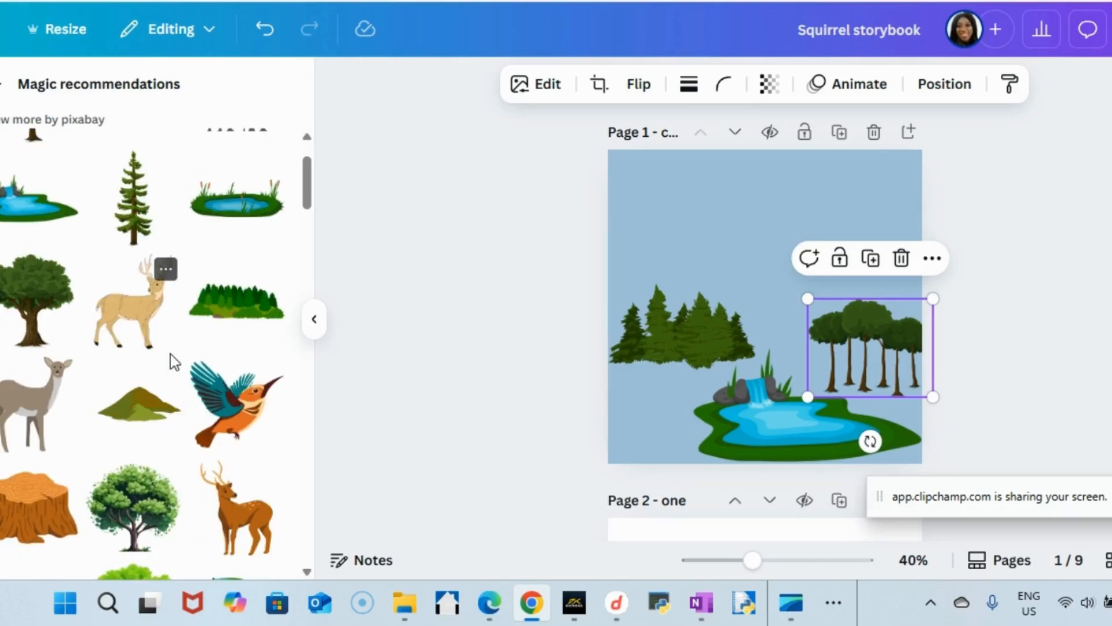
click(145, 405)
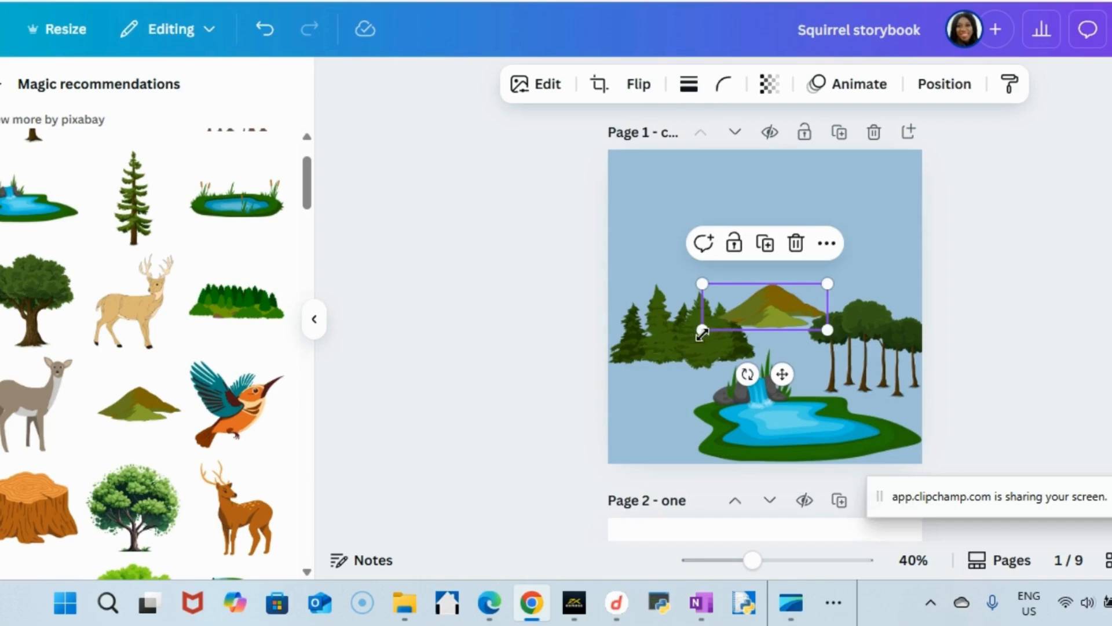
drag(702, 333, 566, 373)
drag(697, 355, 648, 414)
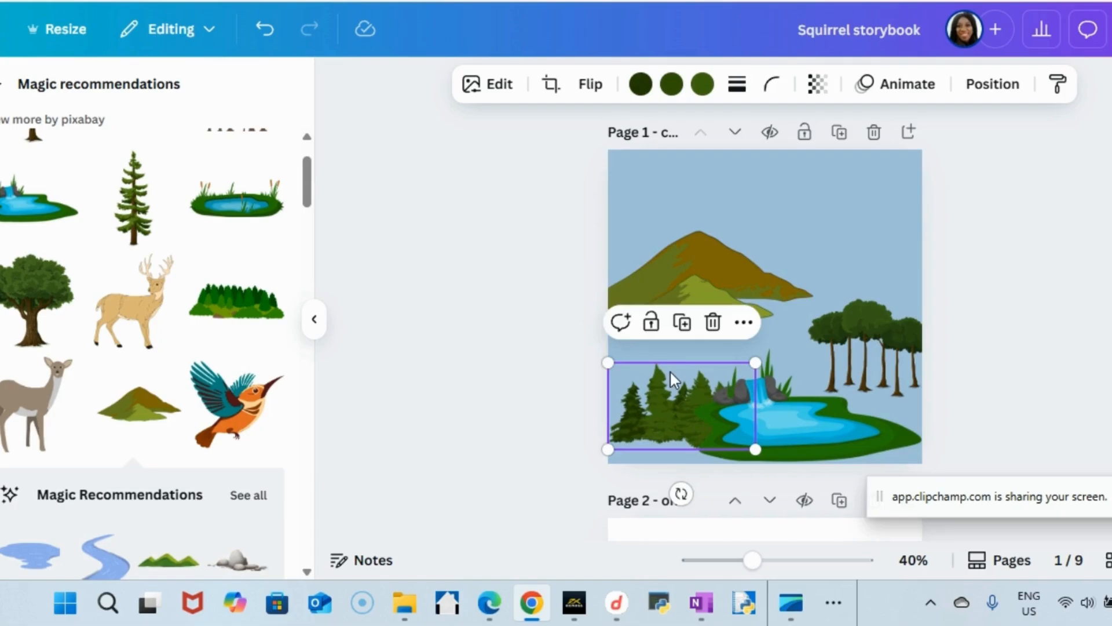
drag(699, 277, 693, 310)
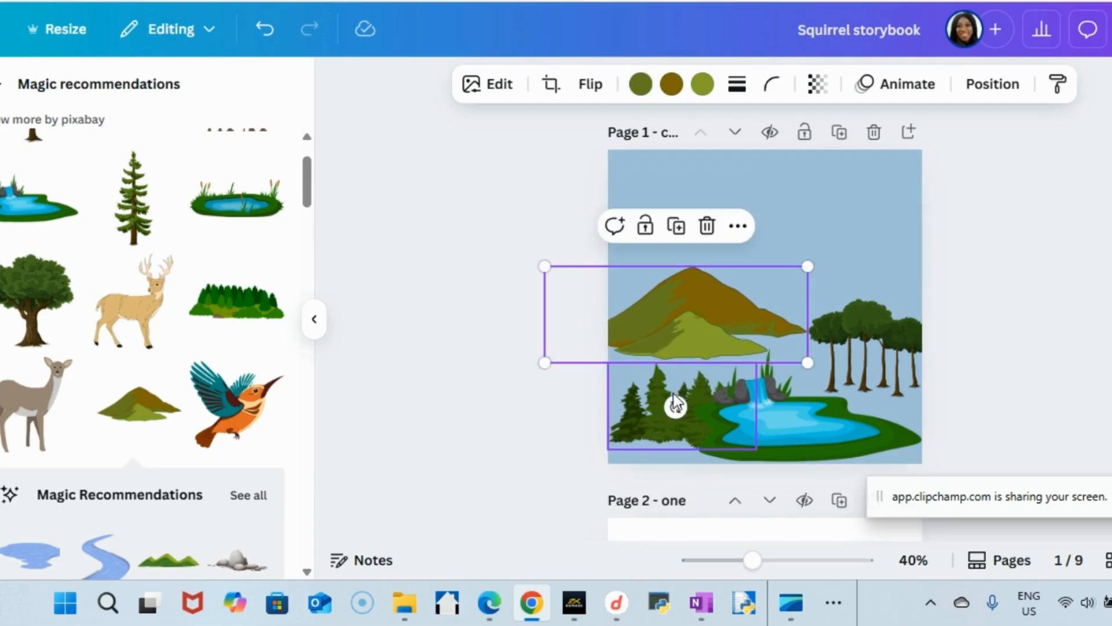
Step: Move the pine cluster up so that it overlaps the base of the mountain
drag(675, 402, 645, 355)
click(264, 29)
click(653, 418)
drag(654, 419, 683, 325)
Step: Send the mountain graphic one layer backward
click(684, 322)
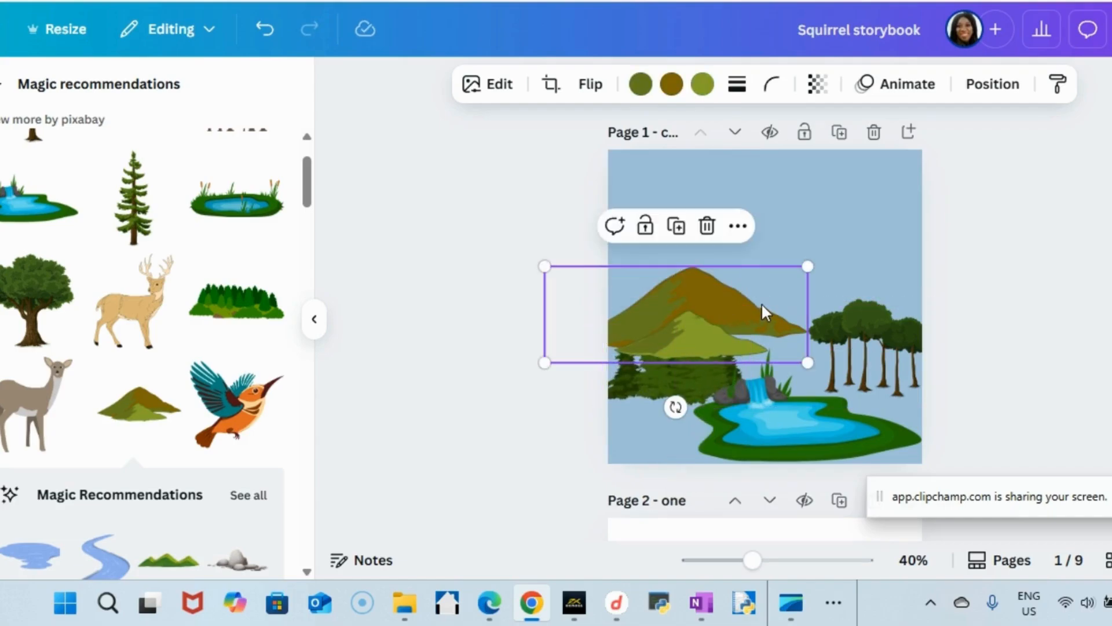
click(744, 237)
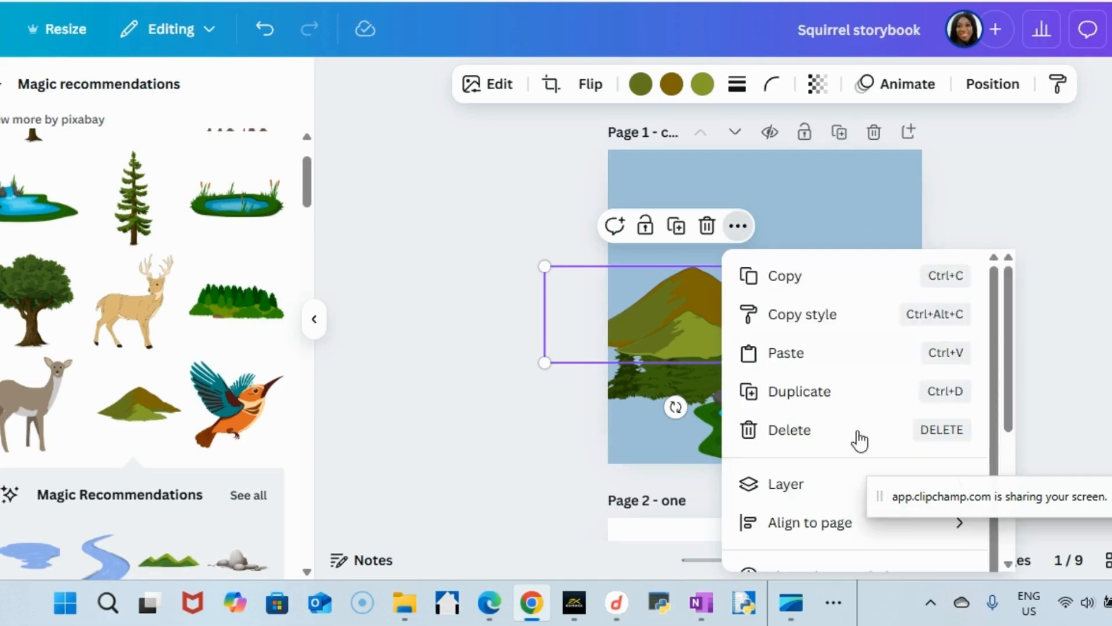
click(788, 490)
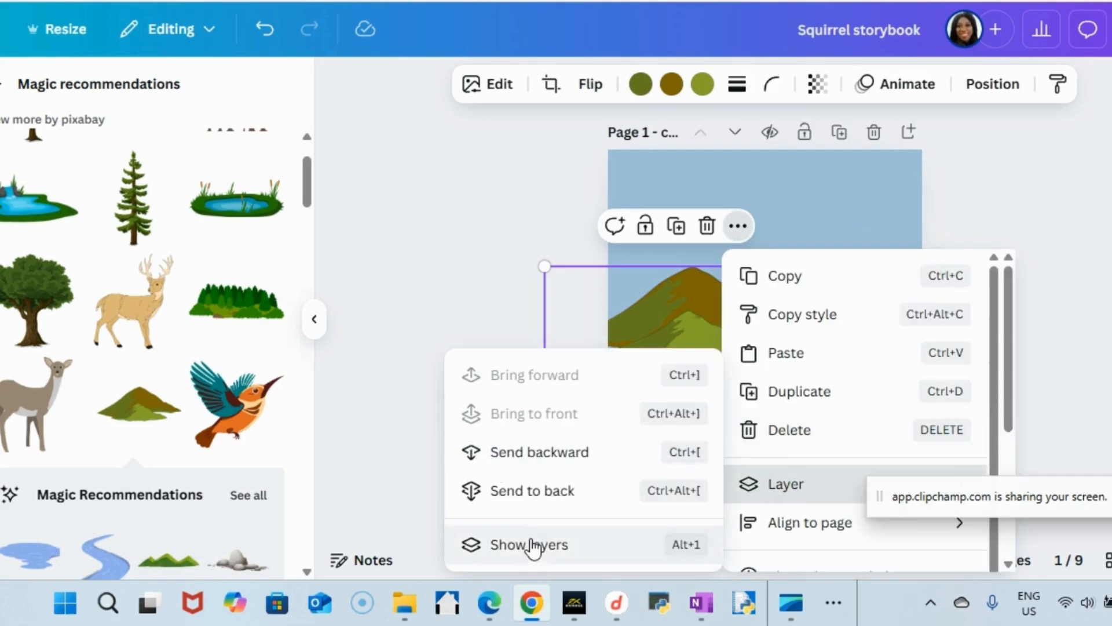
click(531, 454)
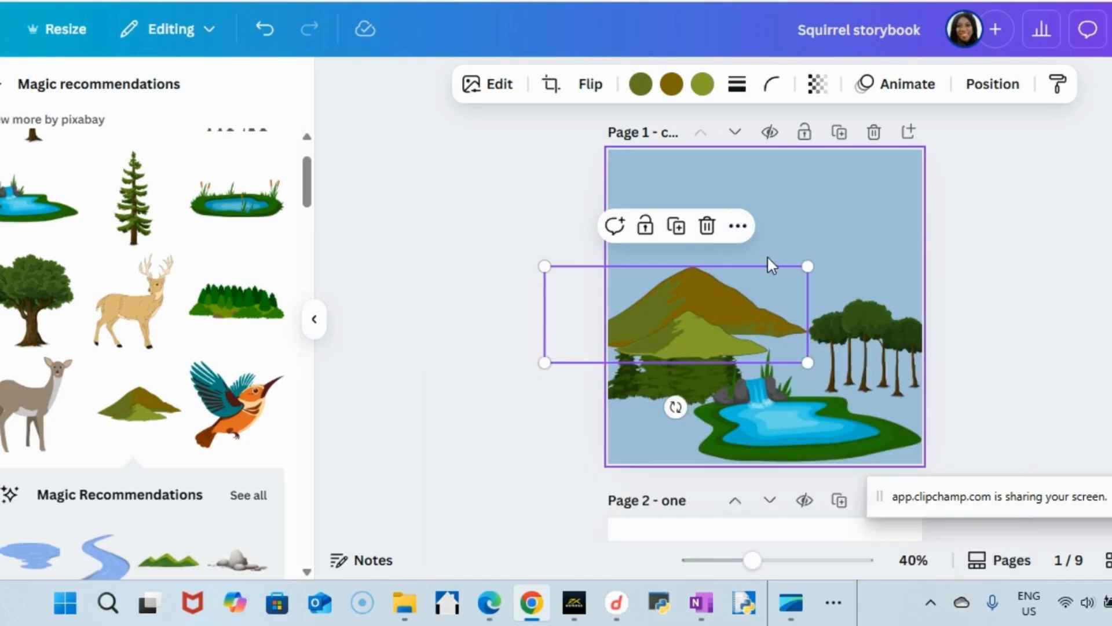
Step: Nudge the pine cluster down slightly and bring it to the front of all layers
mouse_move(651, 378)
mouse_down()
mouse_move(641, 367)
mouse_move(637, 384)
mouse_move(650, 388)
mouse_up()
click(738, 287)
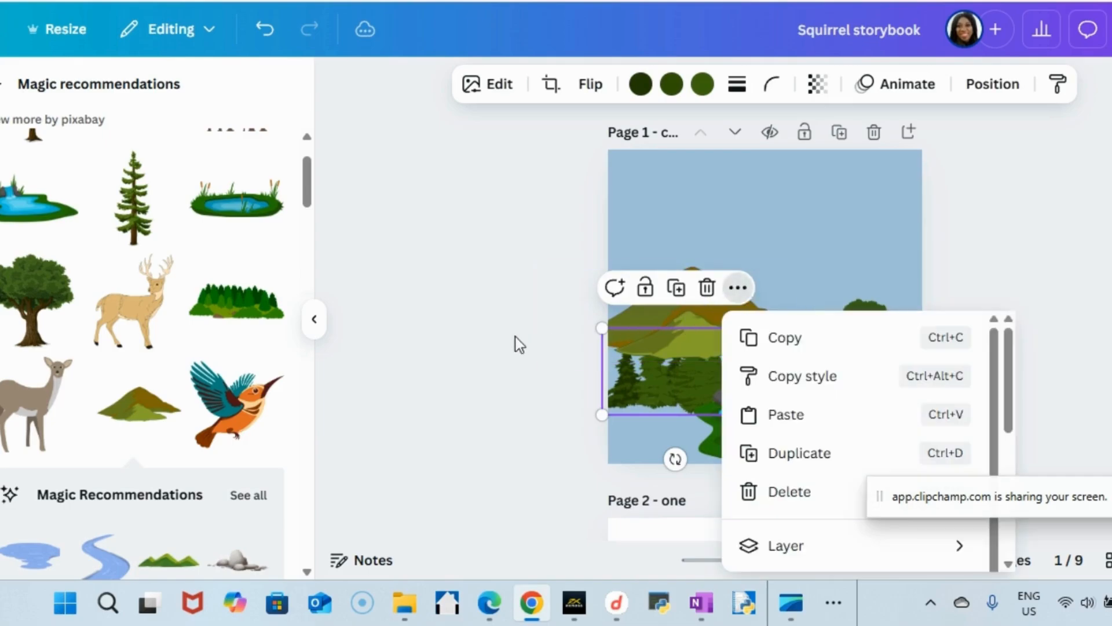
mouse_move(811, 551)
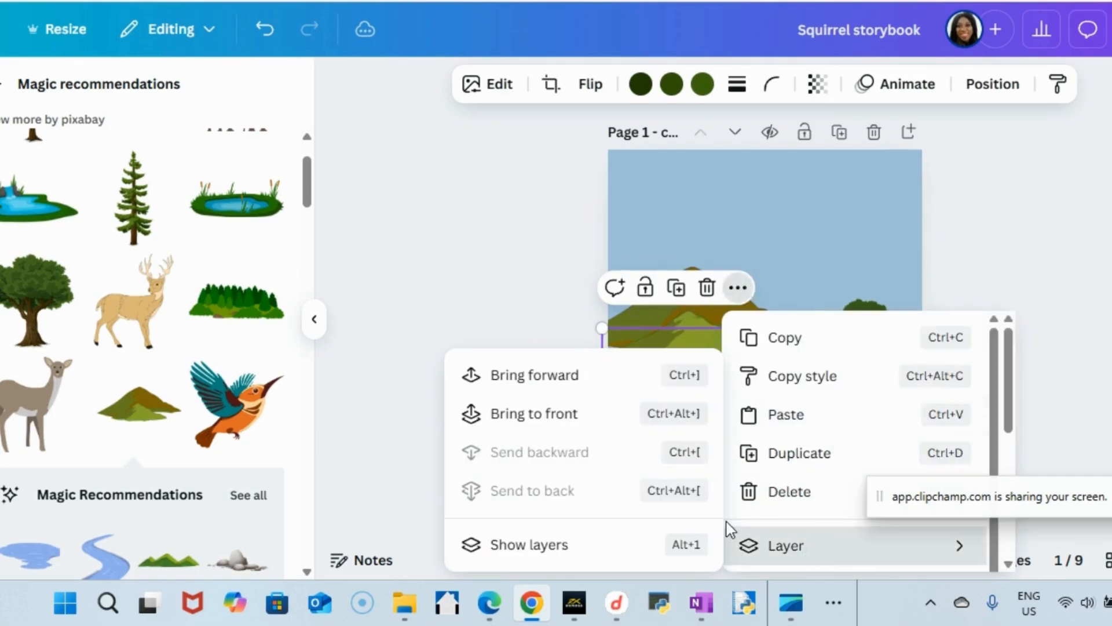
click(558, 415)
click(713, 329)
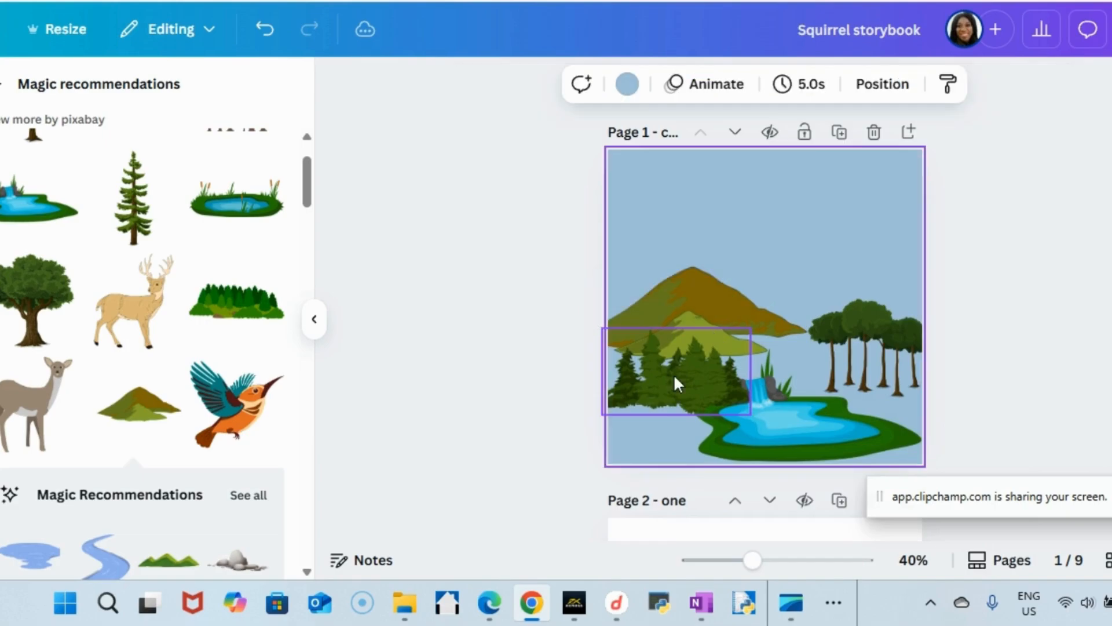
Step: Raise the pine cluster over the mountain's base and move the tall tree grove up and inward beside the mountain's right slope
click(661, 357)
drag(668, 359, 667, 334)
click(869, 354)
drag(869, 355, 825, 306)
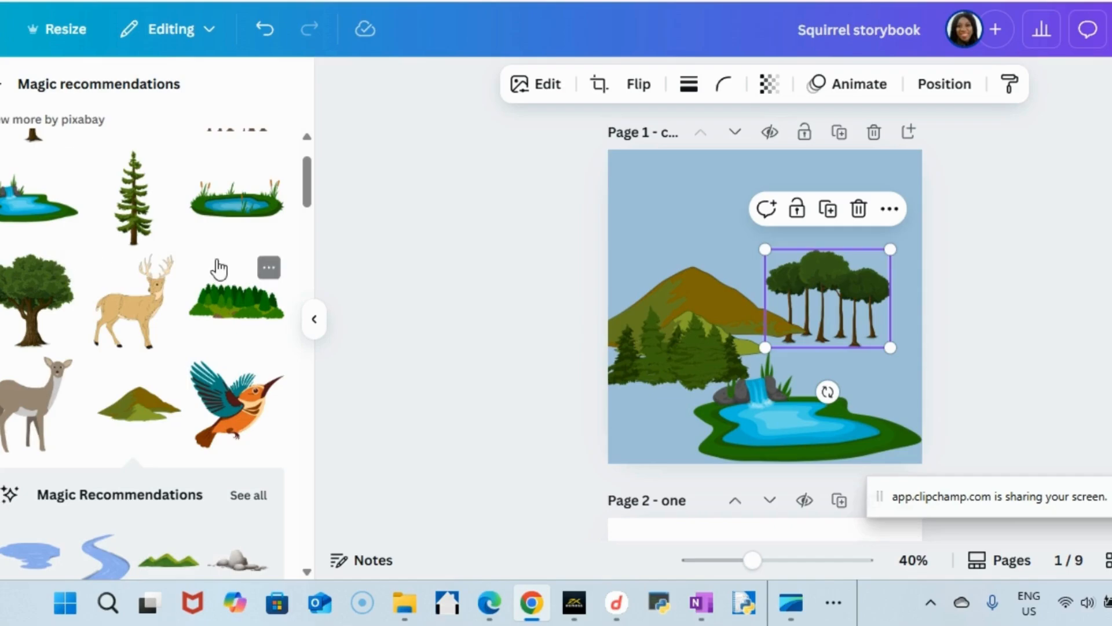
scroll(200, 304, down, 3)
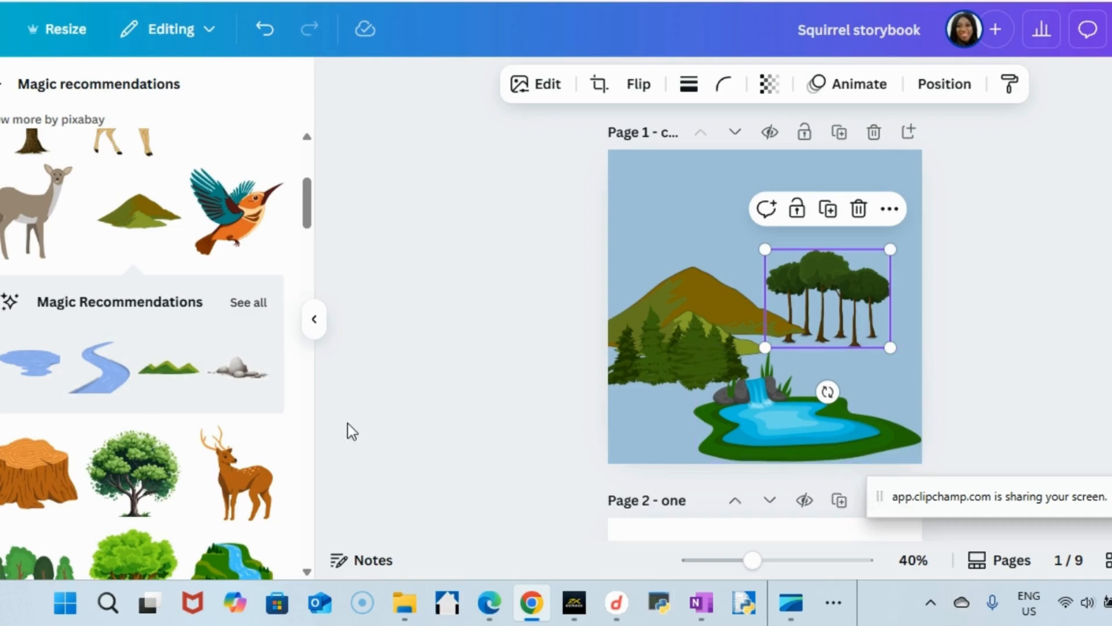
Step: Delete the waterfall pond and the tall tree grove from the cover page
scroll(144, 394, down, 5)
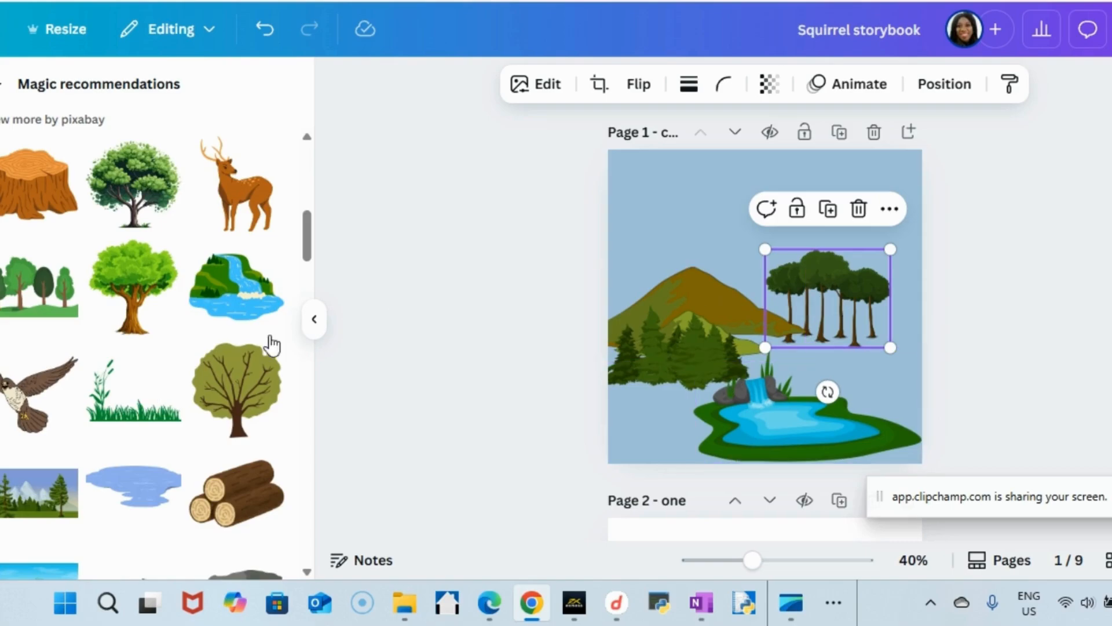
click(784, 417)
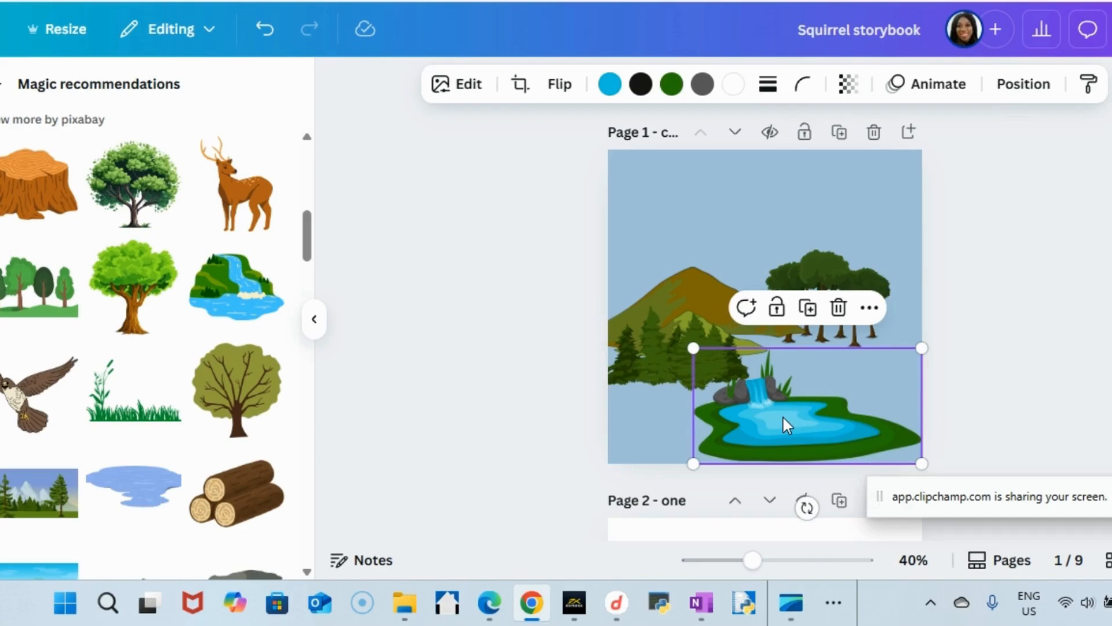
key(Delete)
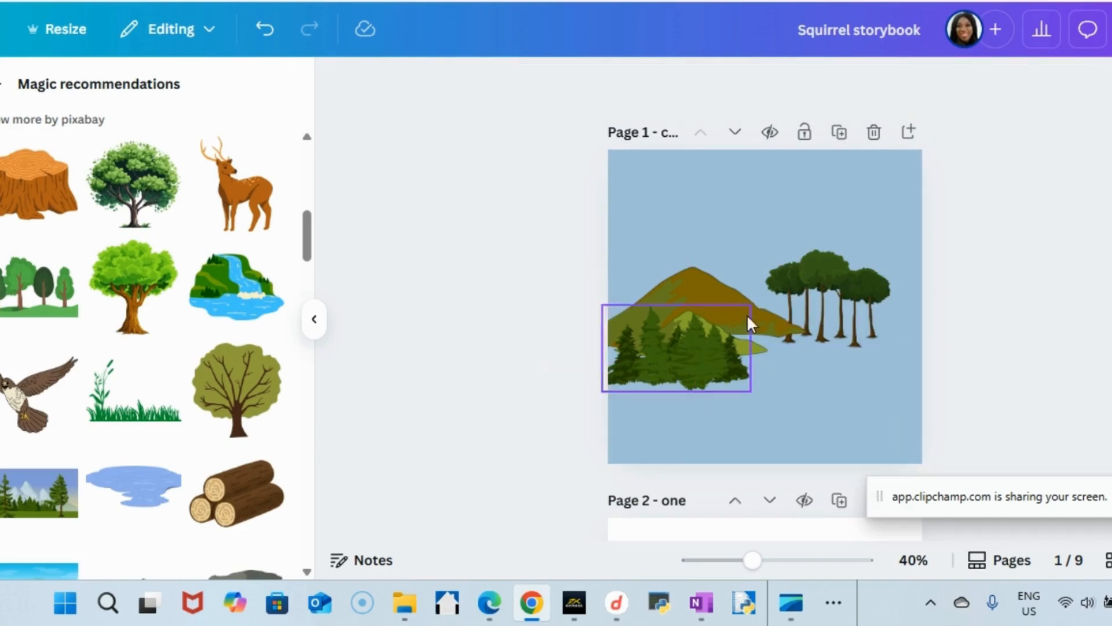
click(825, 308)
key(Delete)
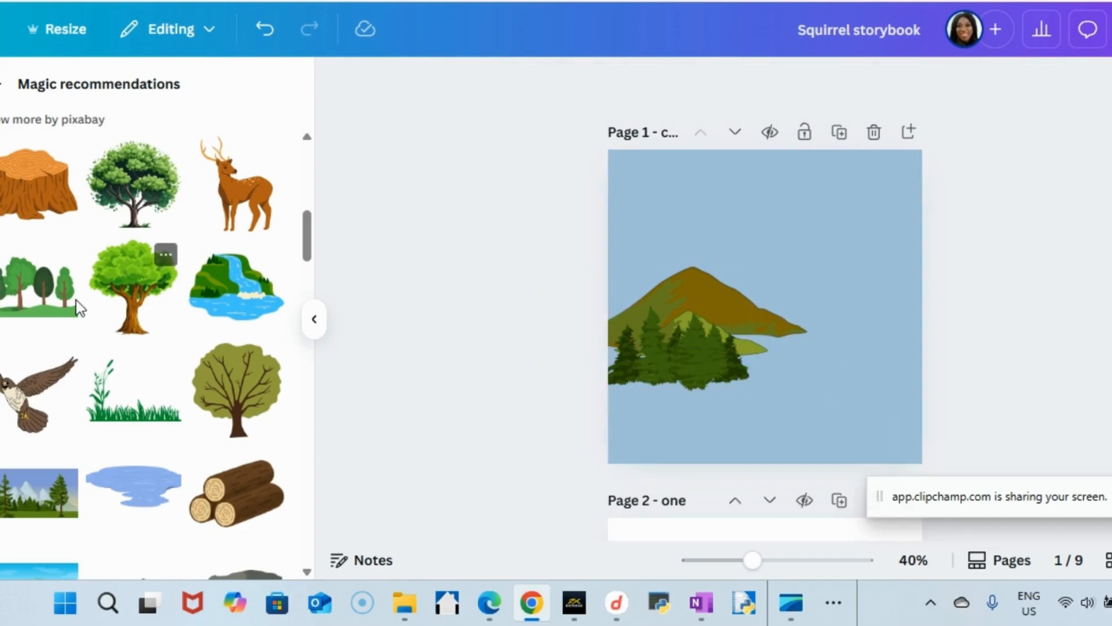
Step: Add the four-tree grove with green ground beside the mountain's right slope and delete the pine cluster
click(59, 298)
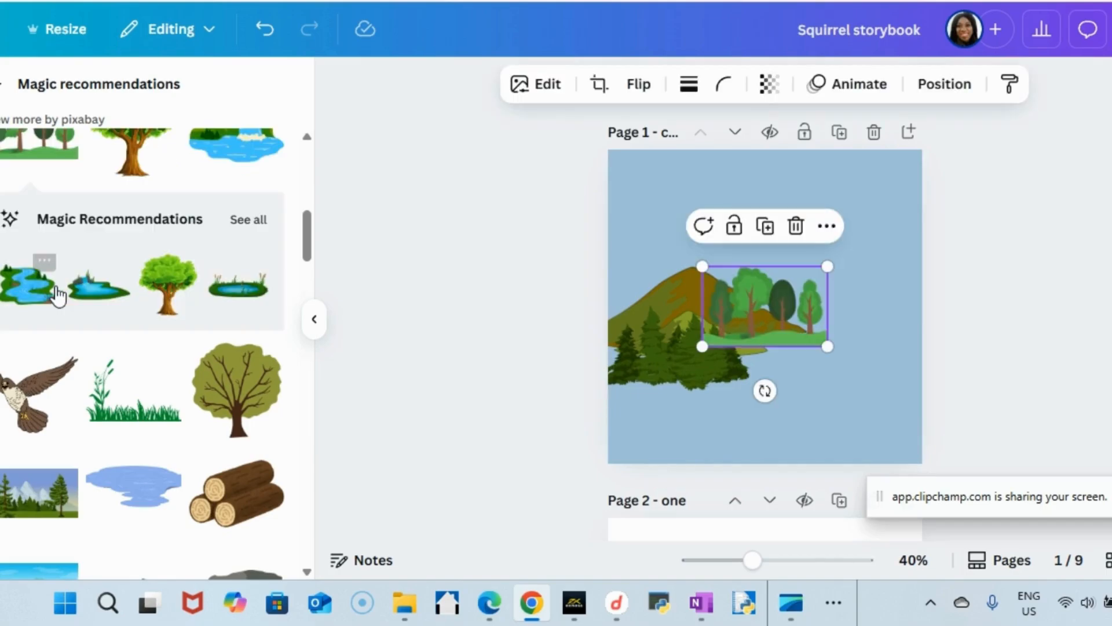
drag(787, 320, 831, 342)
drag(705, 363, 644, 413)
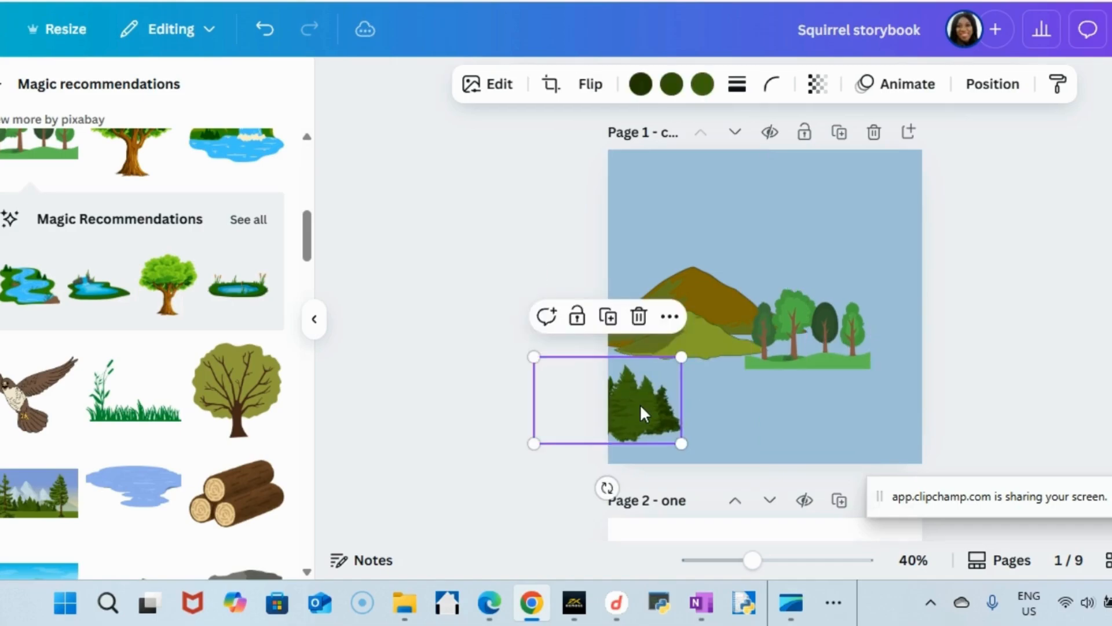
key(Delete)
Step: Enlarge the four-tree grove to about 7.4 × 4.7 in and move it up against the cover's right edge
click(696, 330)
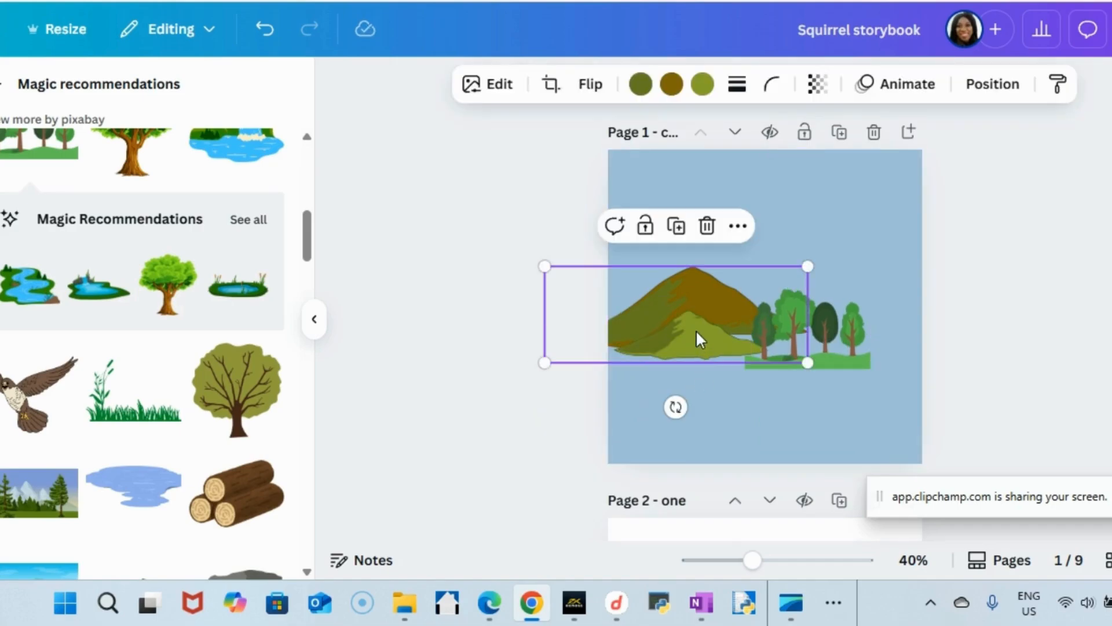
click(861, 353)
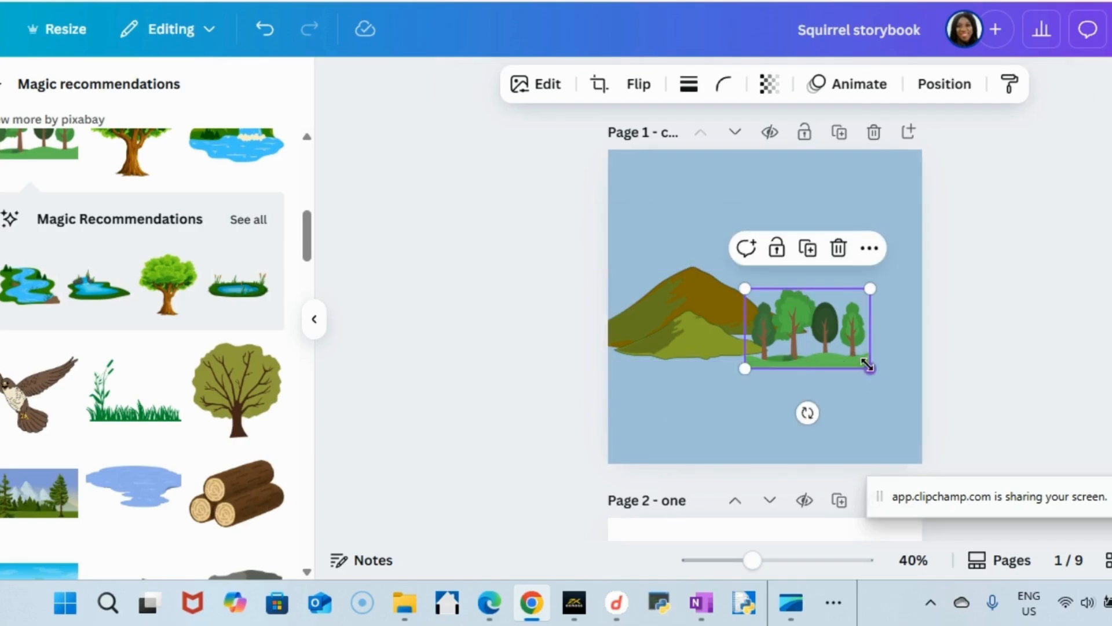
mouse_move(937, 423)
mouse_down()
mouse_move(915, 418)
mouse_move(945, 417)
mouse_up()
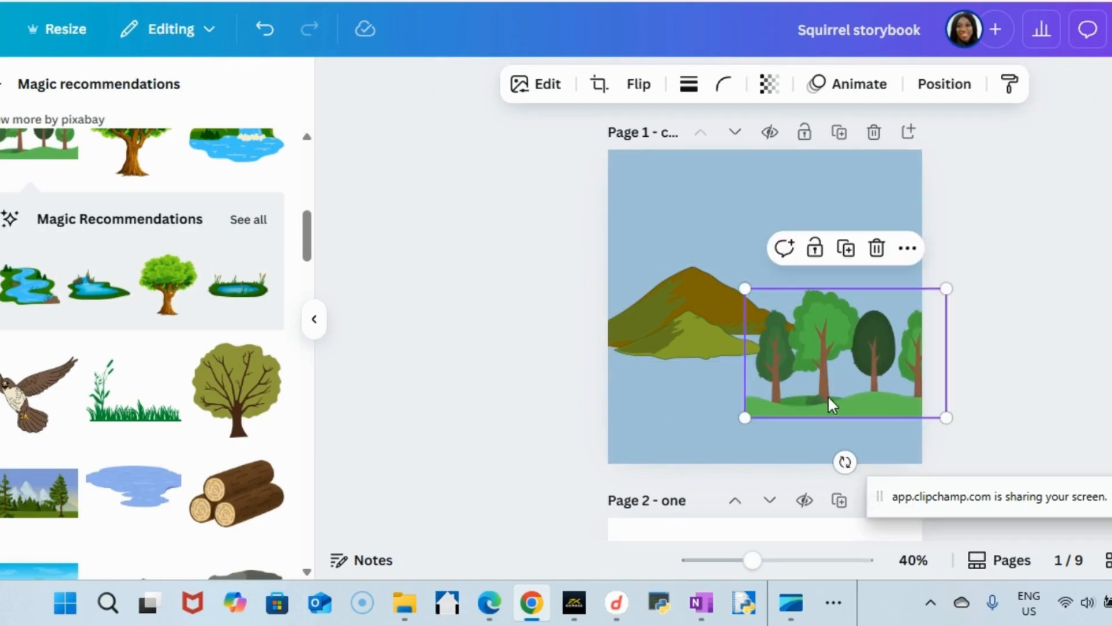
drag(669, 410, 639, 410)
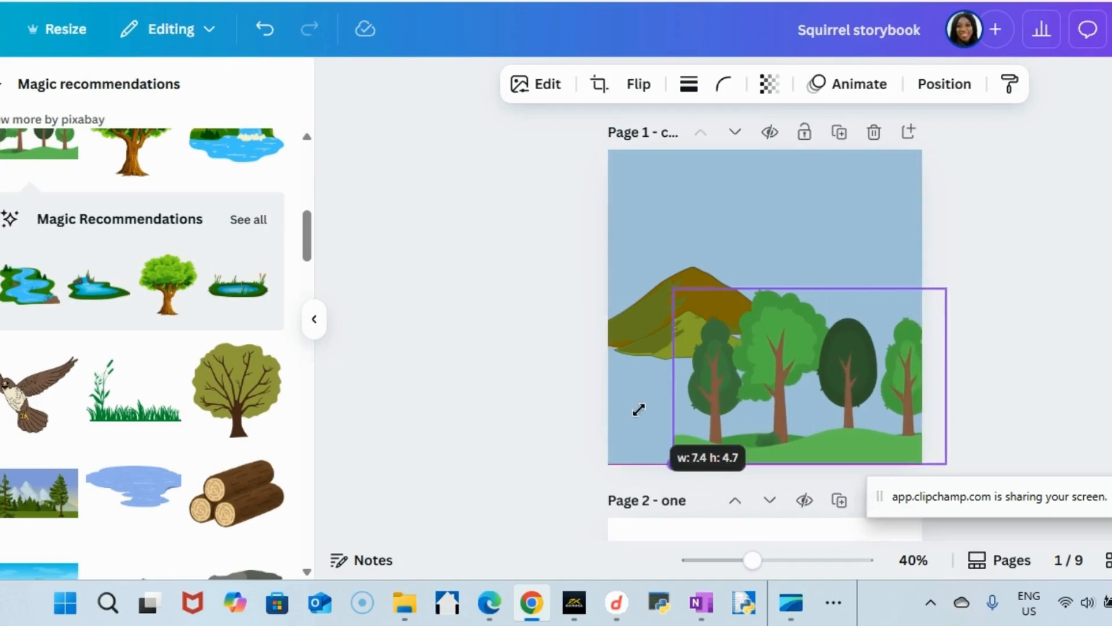
drag(822, 423, 792, 356)
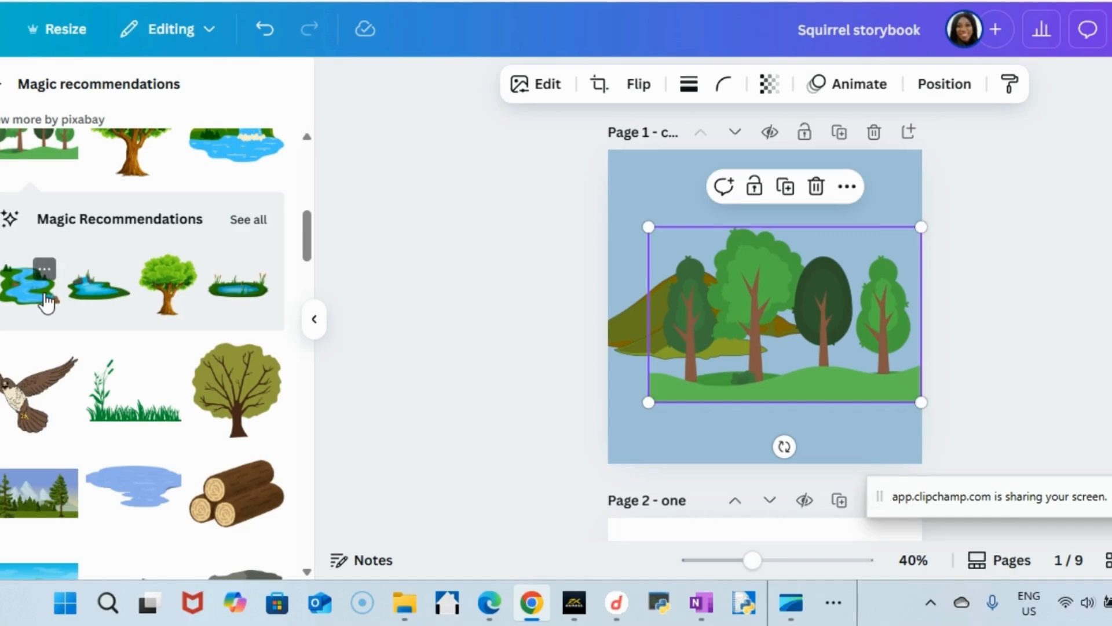
Step: Move the mountain down and further left so its base lines up with the grove's ground
scroll(69, 311, down, 2)
scroll(73, 310, down, 4)
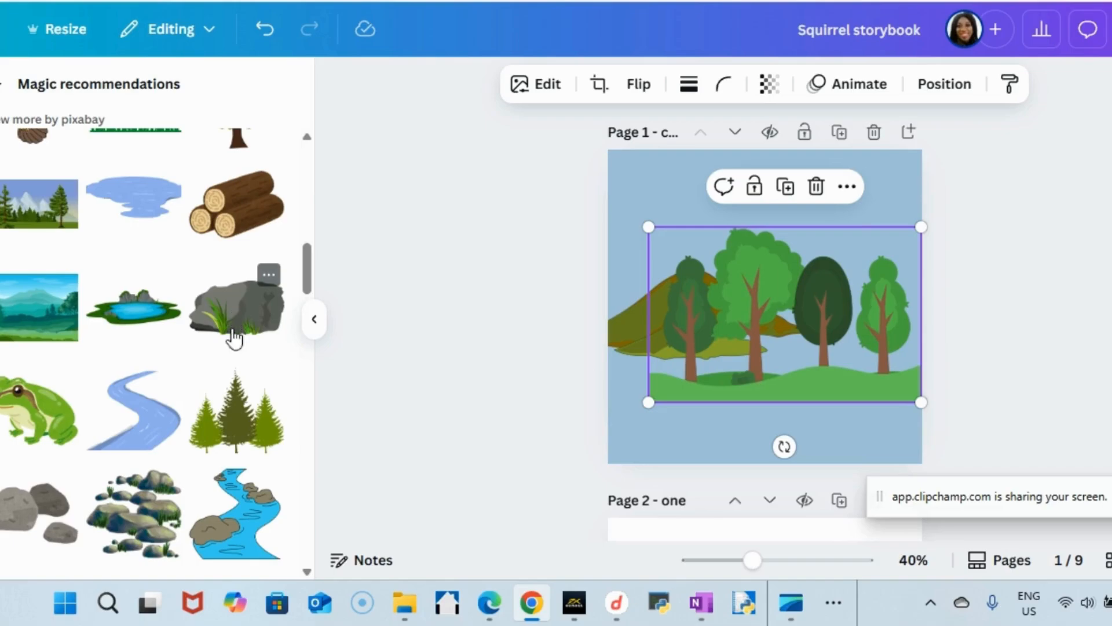
click(623, 338)
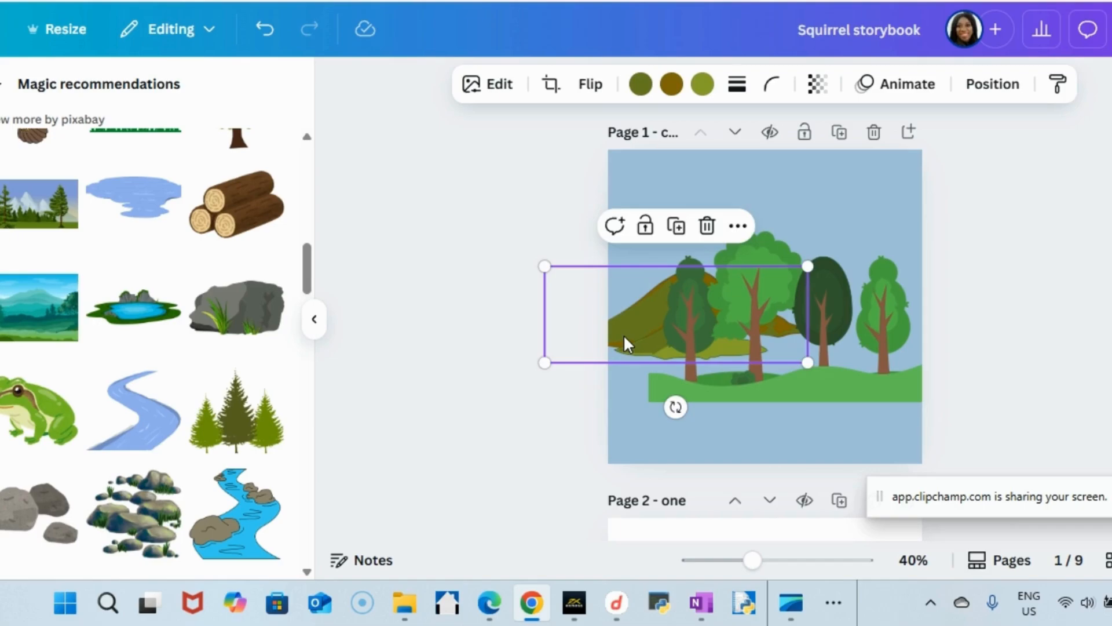
drag(623, 335, 596, 372)
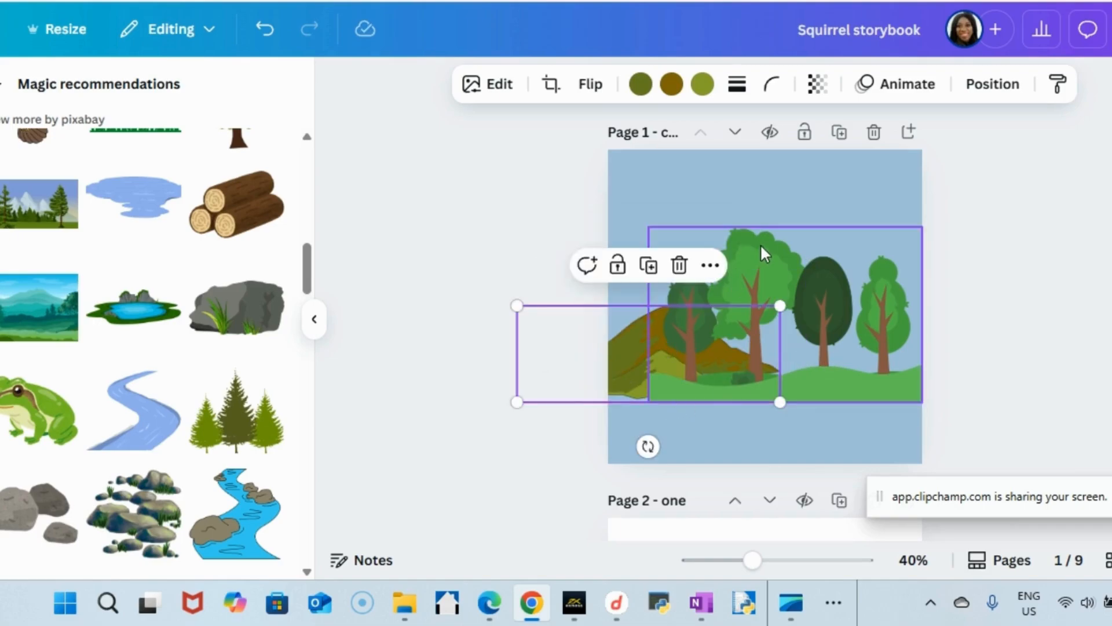
Step: Shrink the four-tree grove and place it just beside the mountain's right slope
click(660, 235)
drag(645, 226, 736, 285)
drag(826, 353, 819, 338)
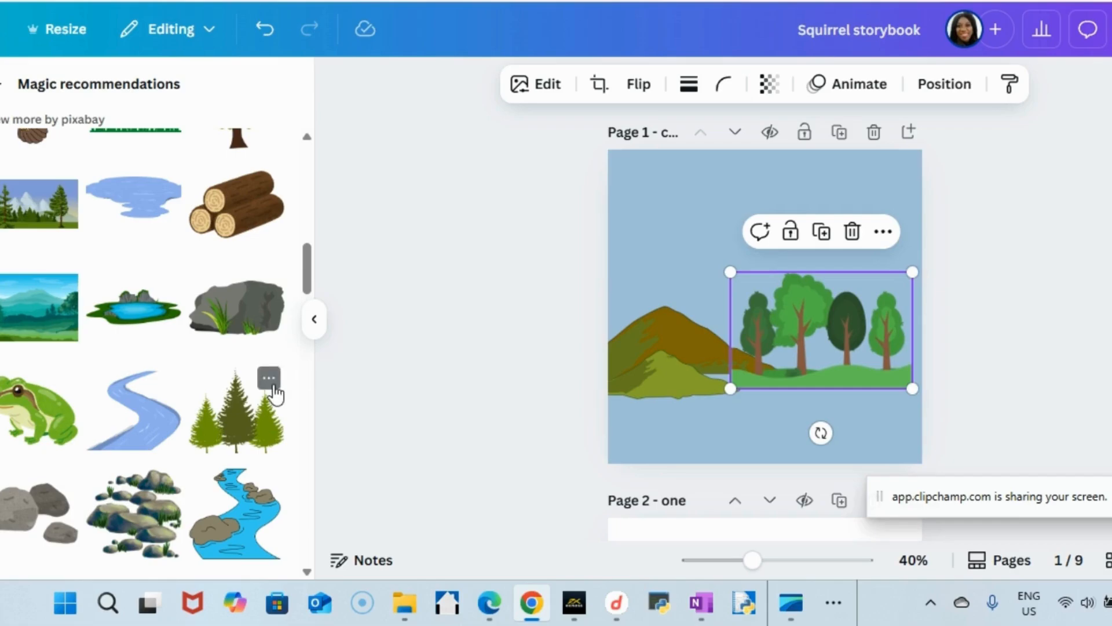
Step: Place a leafy green bush in the cover's lower-left corner and a slightly enlarged orange-trunked vine tree in its lower-right corner
scroll(273, 396, down, 3)
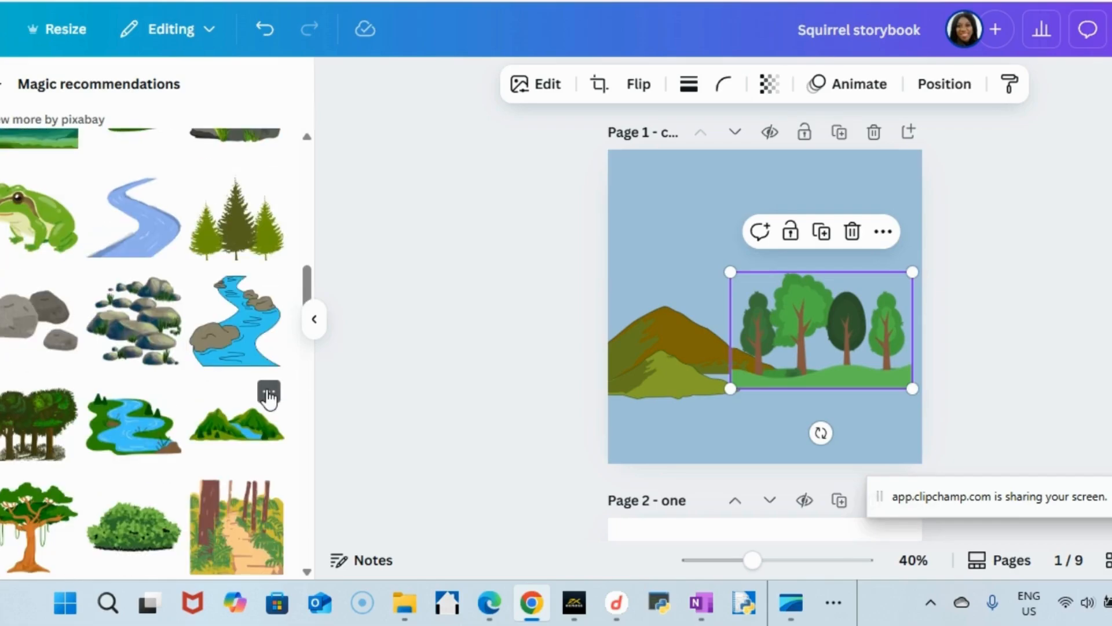
click(138, 533)
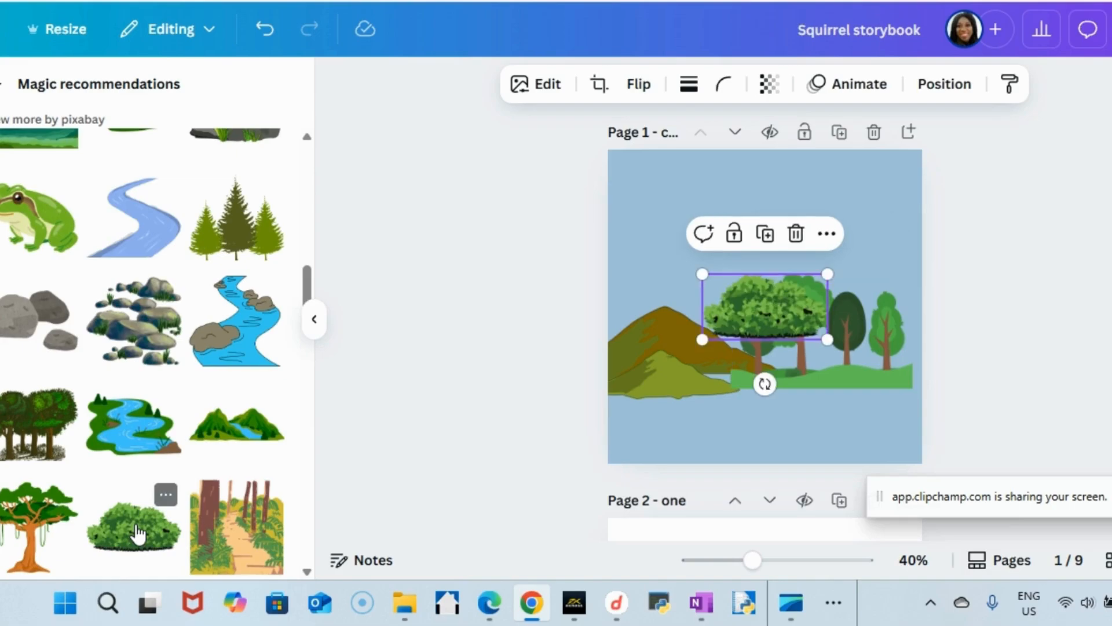
drag(754, 319, 661, 411)
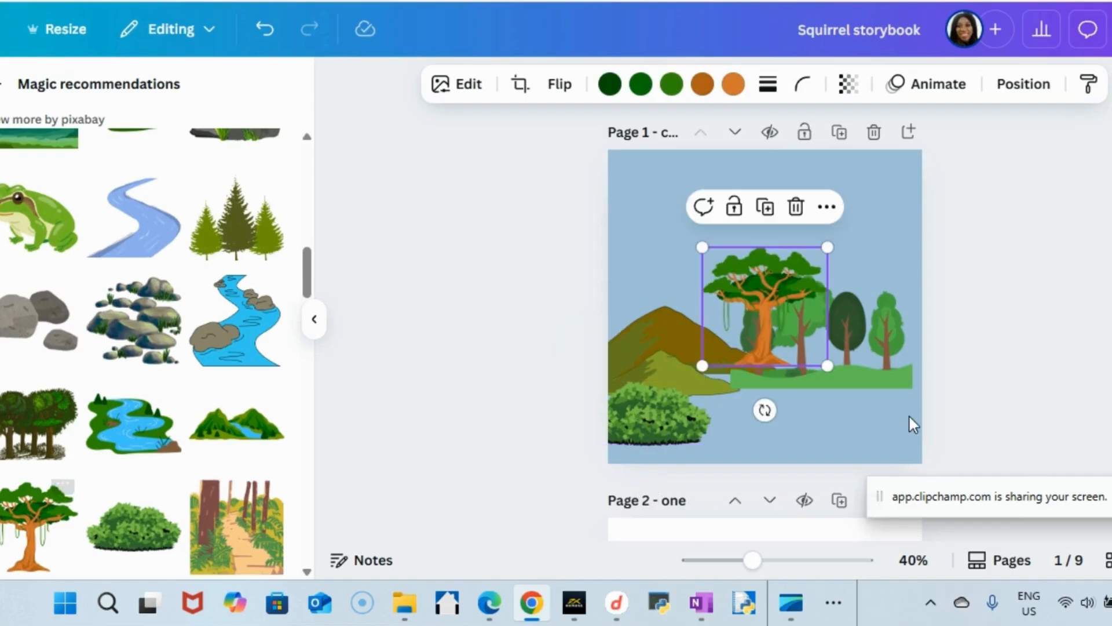
drag(777, 280, 870, 401)
drag(953, 342, 965, 331)
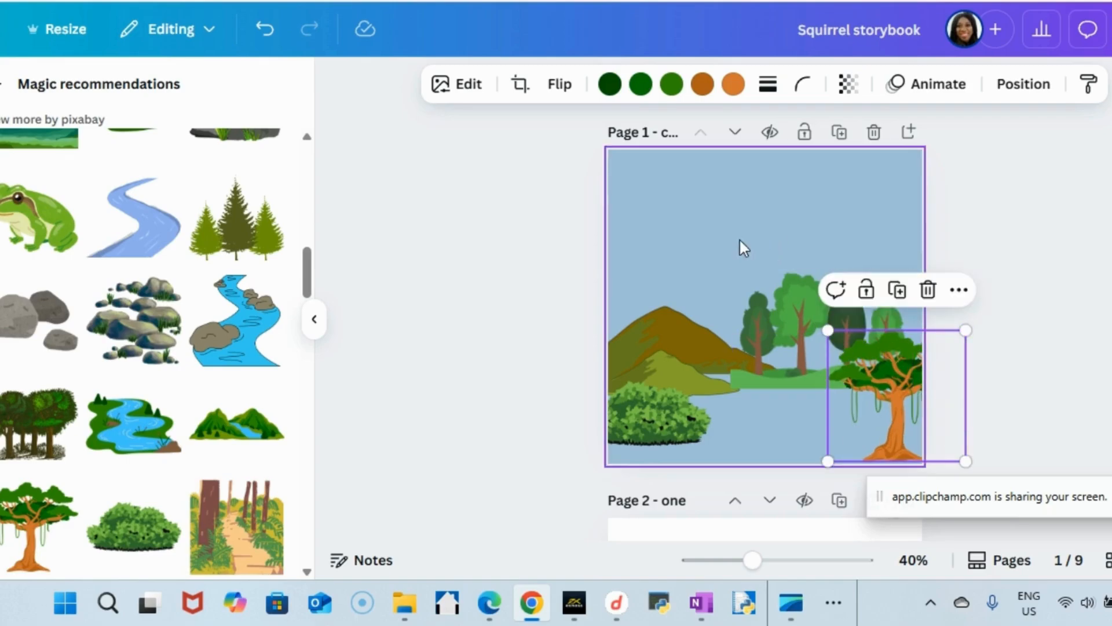
Step: Add the blue lake graphic and place it along the cover's lower edge between the bush and the orange-trunked tree
scroll(156, 359, down, 5)
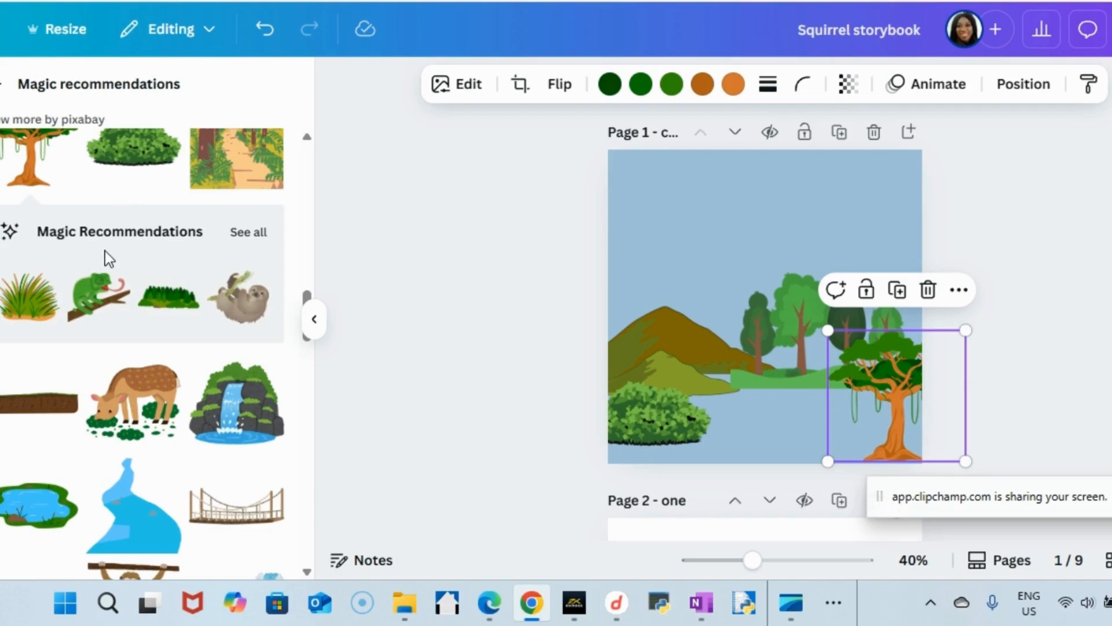
scroll(107, 263, down, 3)
scroll(142, 249, down, 10)
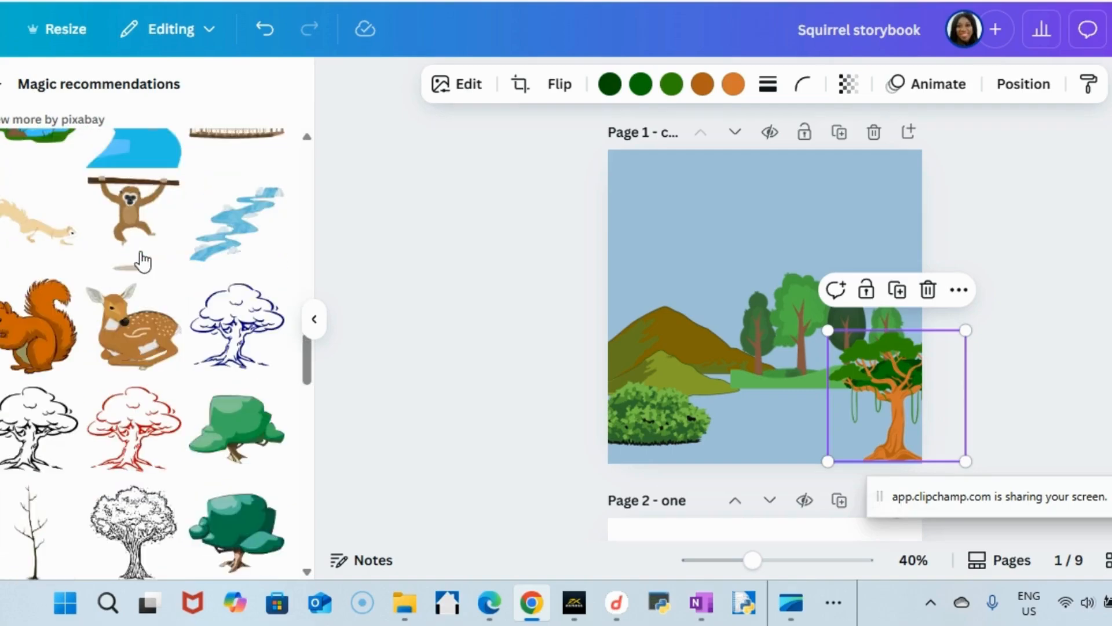
scroll(151, 281, down, 1)
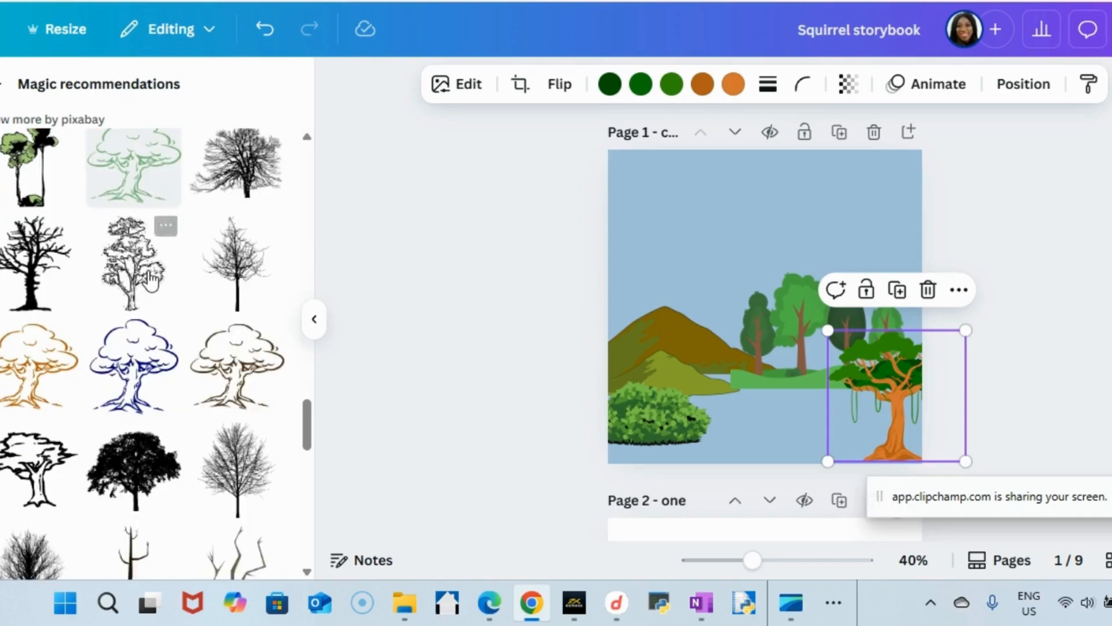
scroll(151, 281, up, 10)
scroll(152, 273, down, 5)
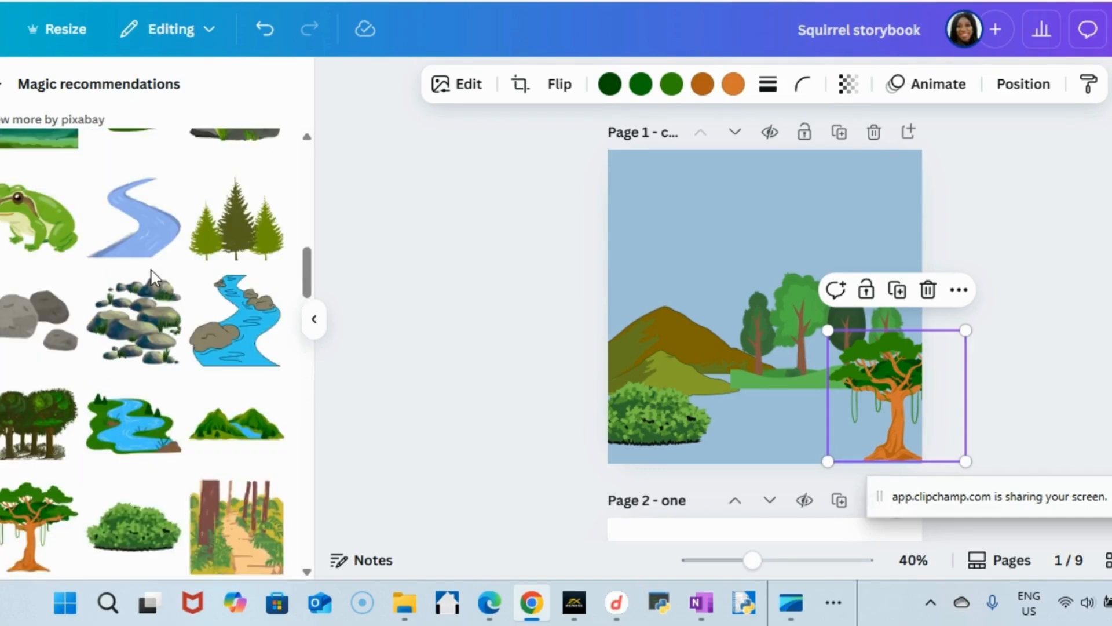
scroll(151, 270, up, 2)
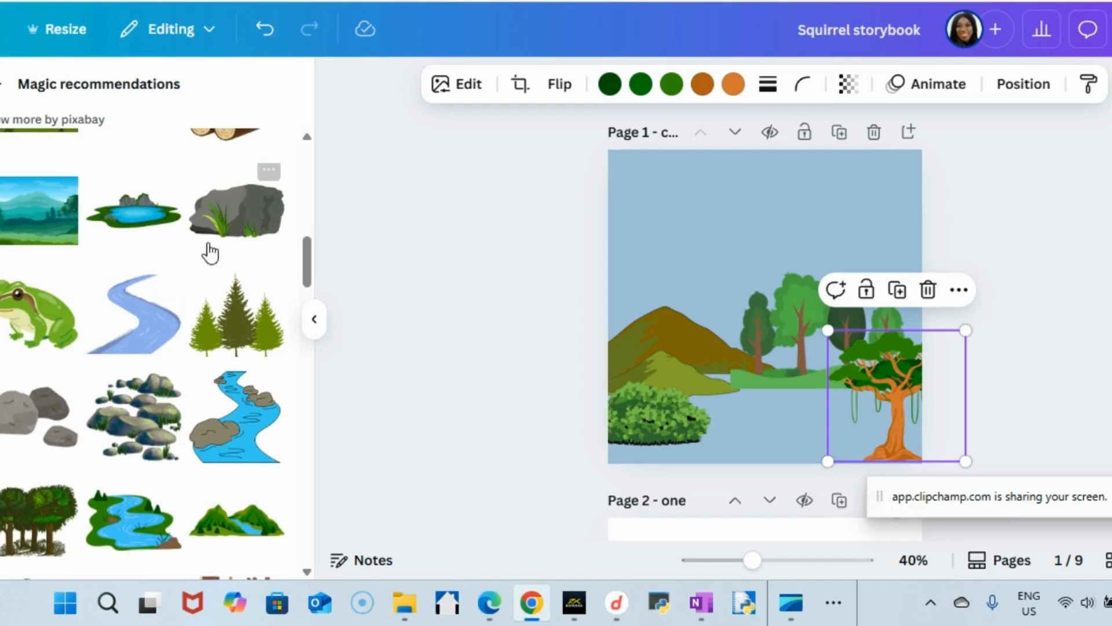
scroll(154, 284, up, 5)
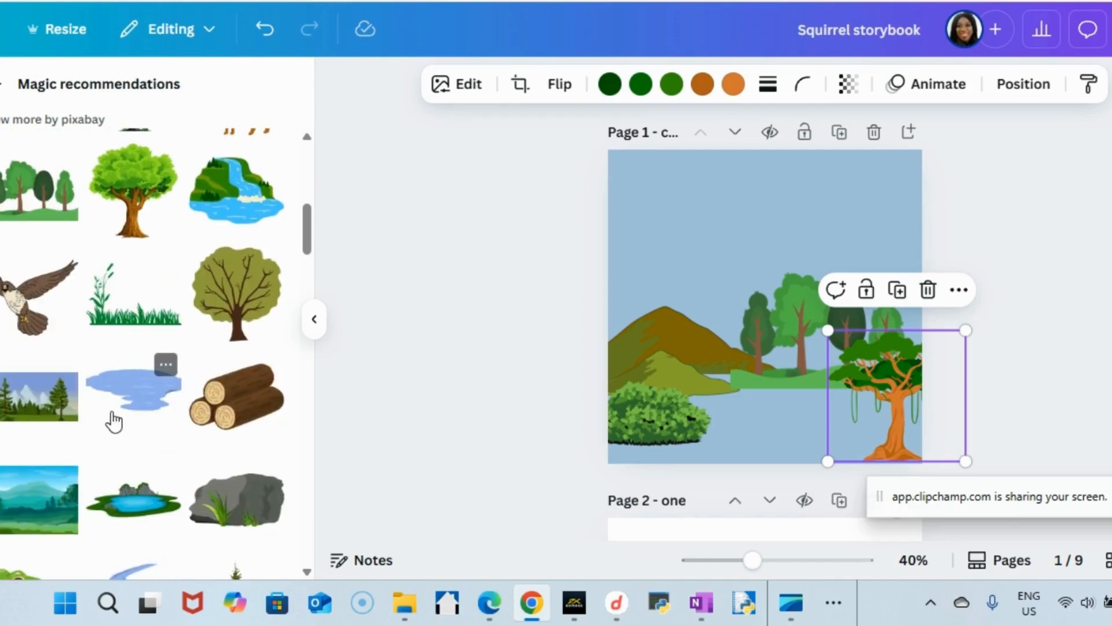
click(149, 397)
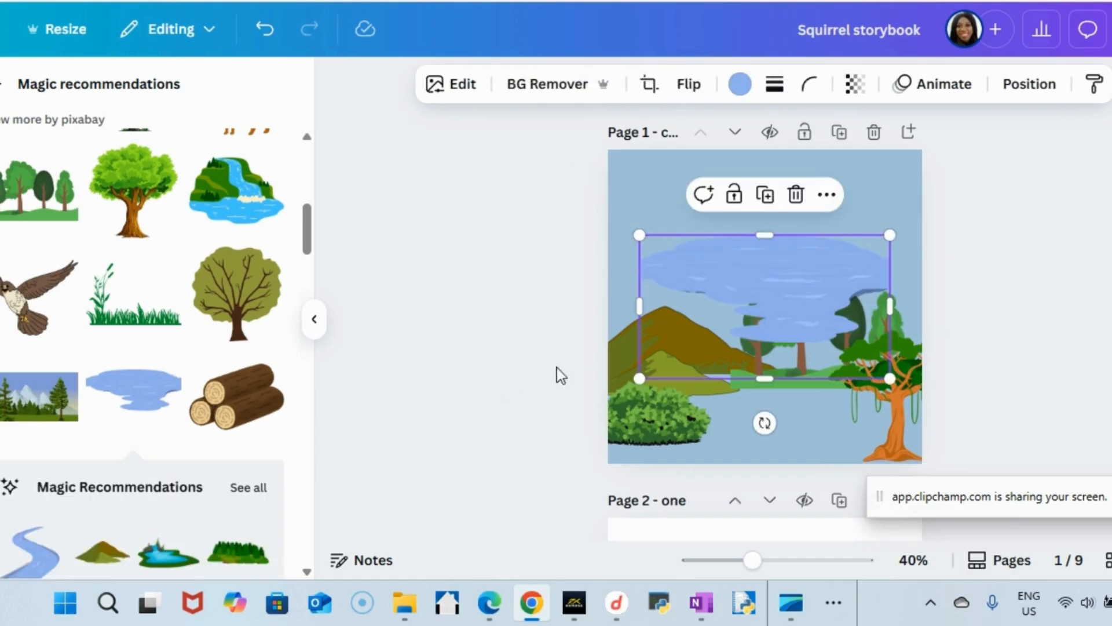
drag(769, 325, 812, 454)
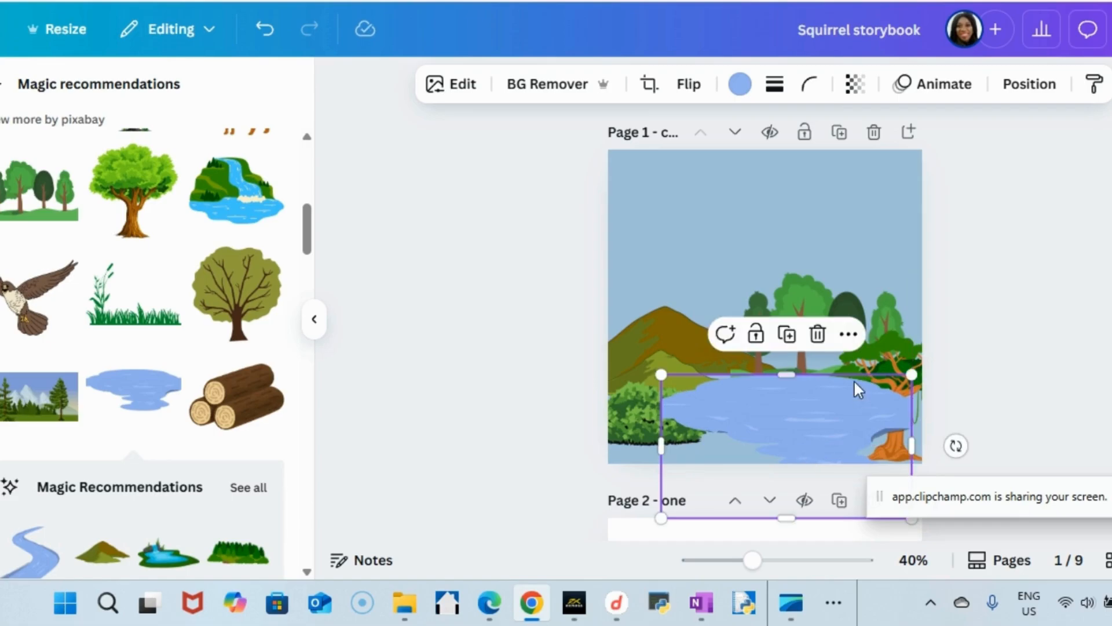
Step: Check the blue lake graphic's information and delete the lake from the cover
click(849, 335)
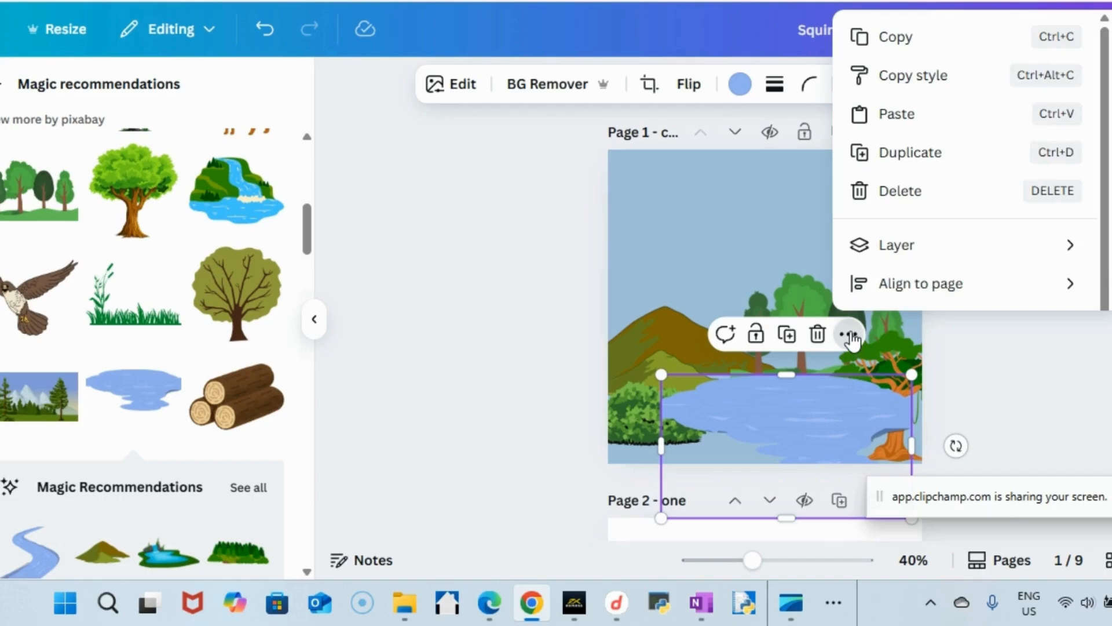
scroll(932, 241, down, 1)
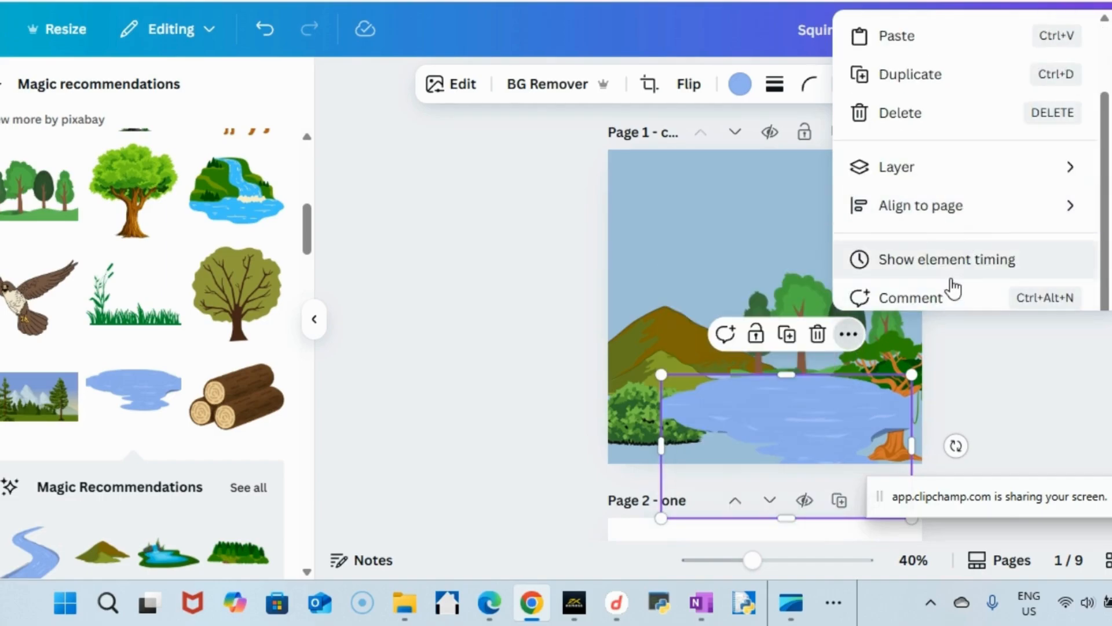
scroll(953, 286, down, 3)
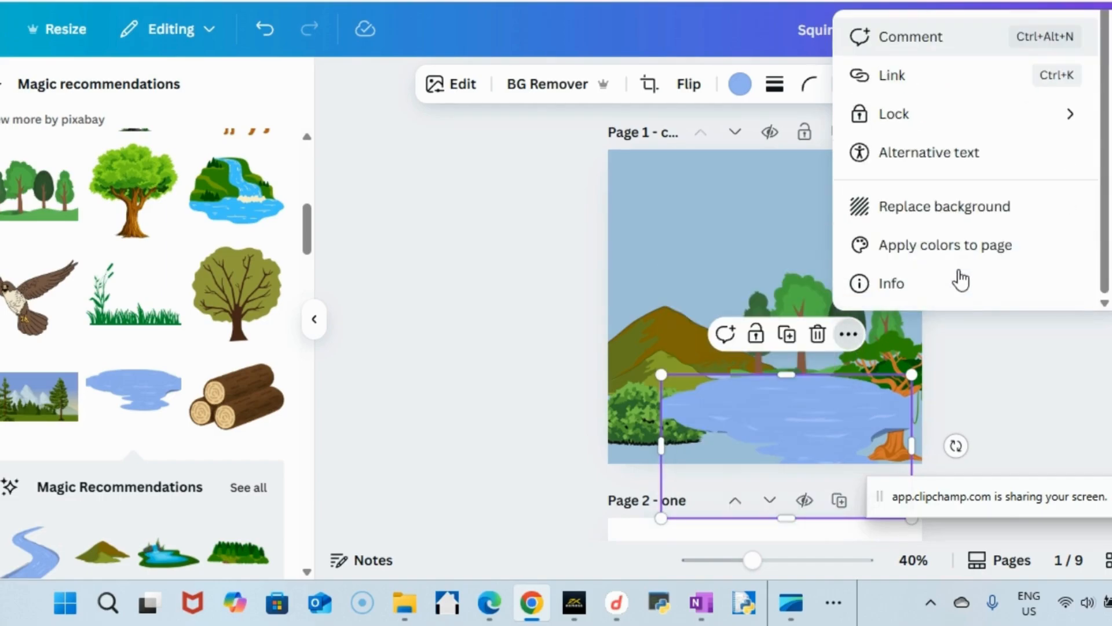
click(910, 285)
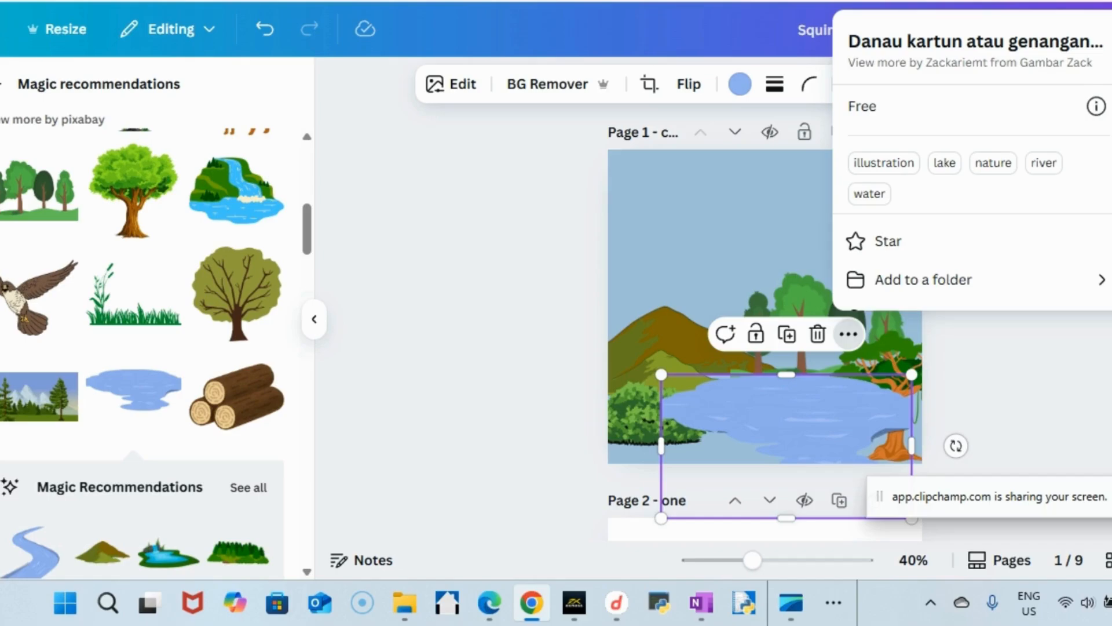
click(998, 371)
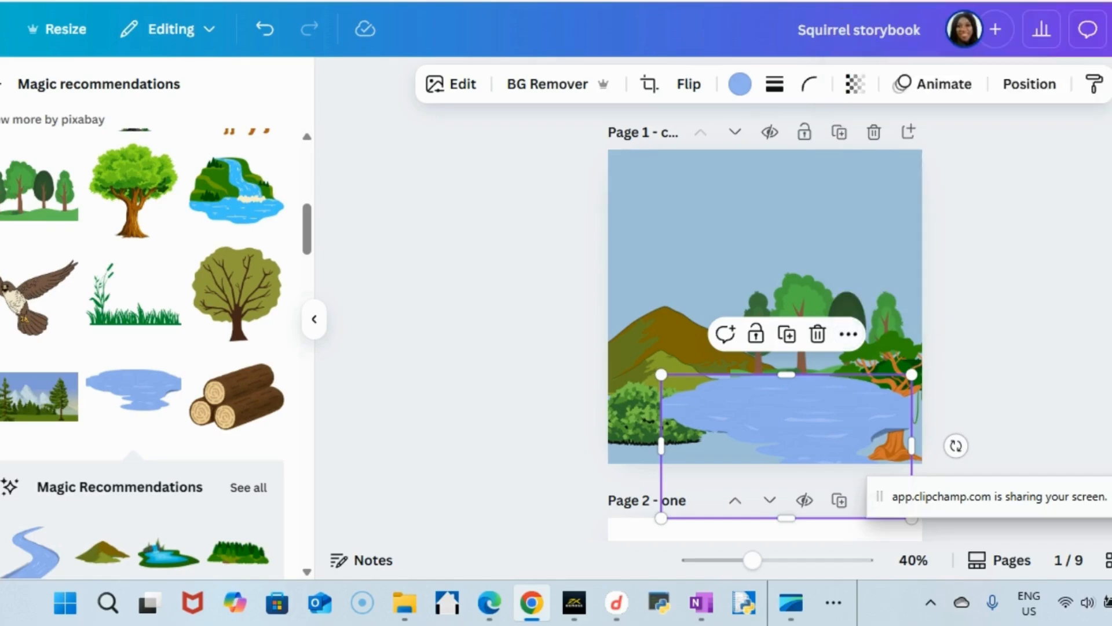
click(806, 433)
key(Delete)
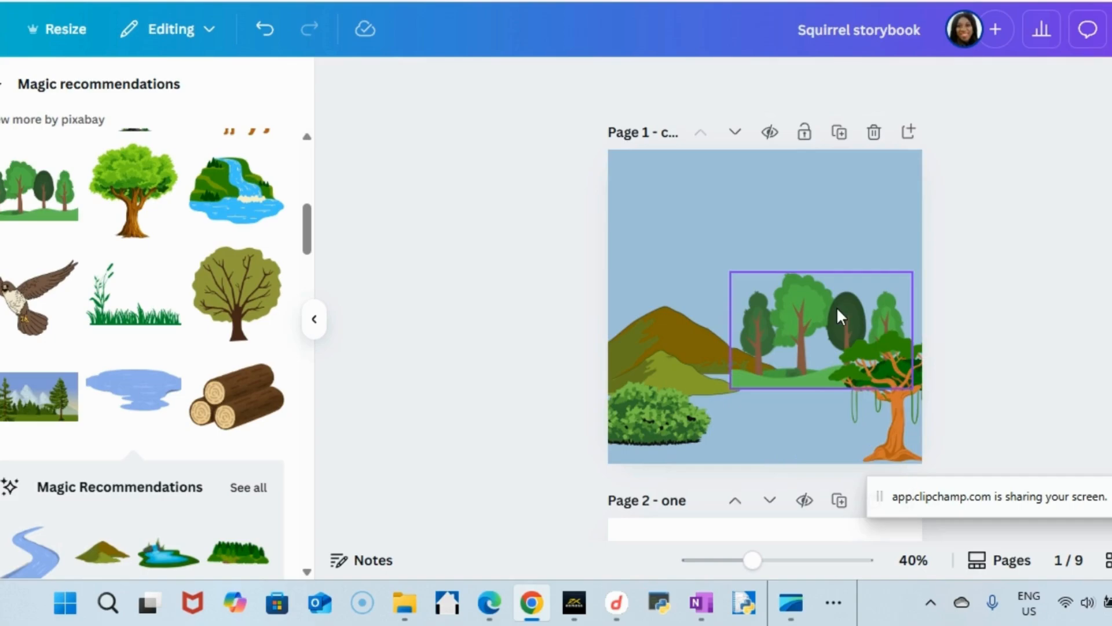
Step: Add the green grass graphic with tall reeds and place it over the bush in the cover's lower-left corner
scroll(92, 302, up, 3)
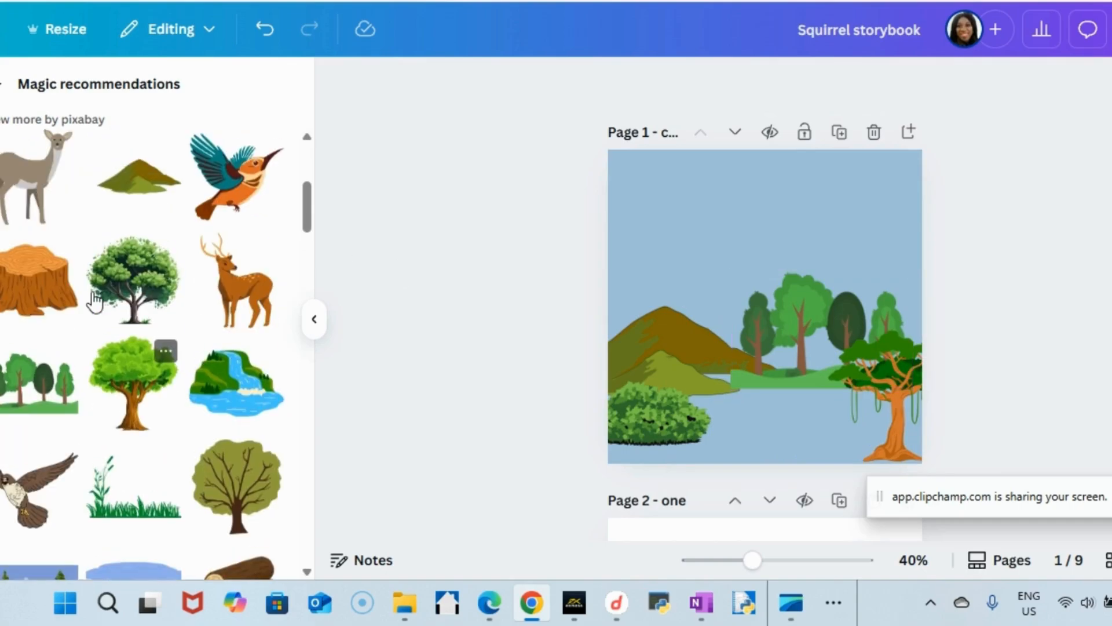
scroll(94, 301, up, 5)
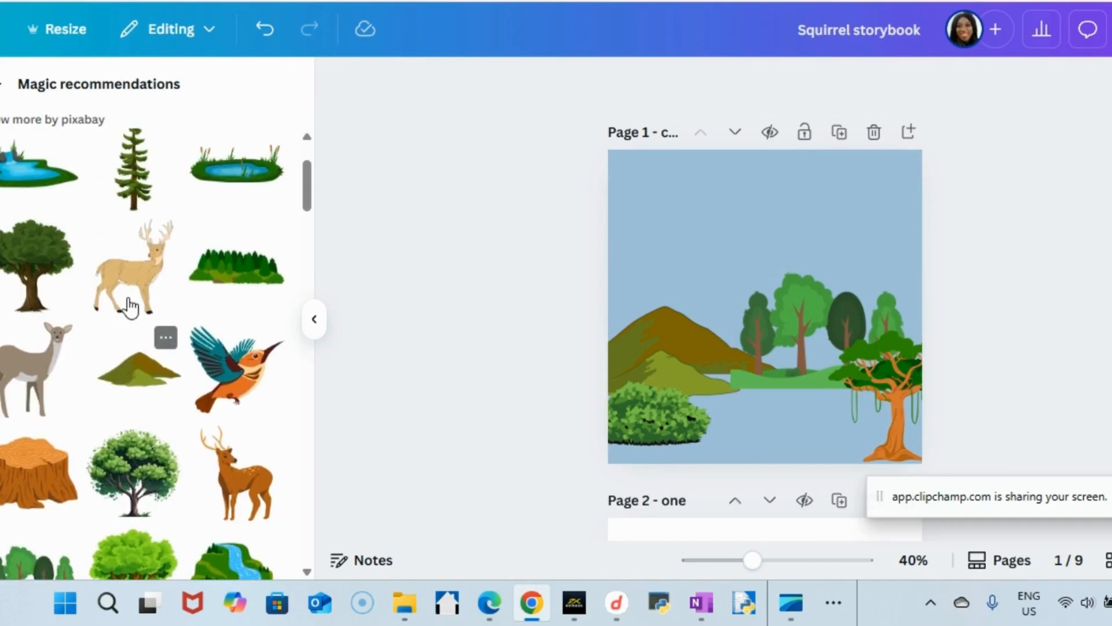
scroll(127, 319, down, 8)
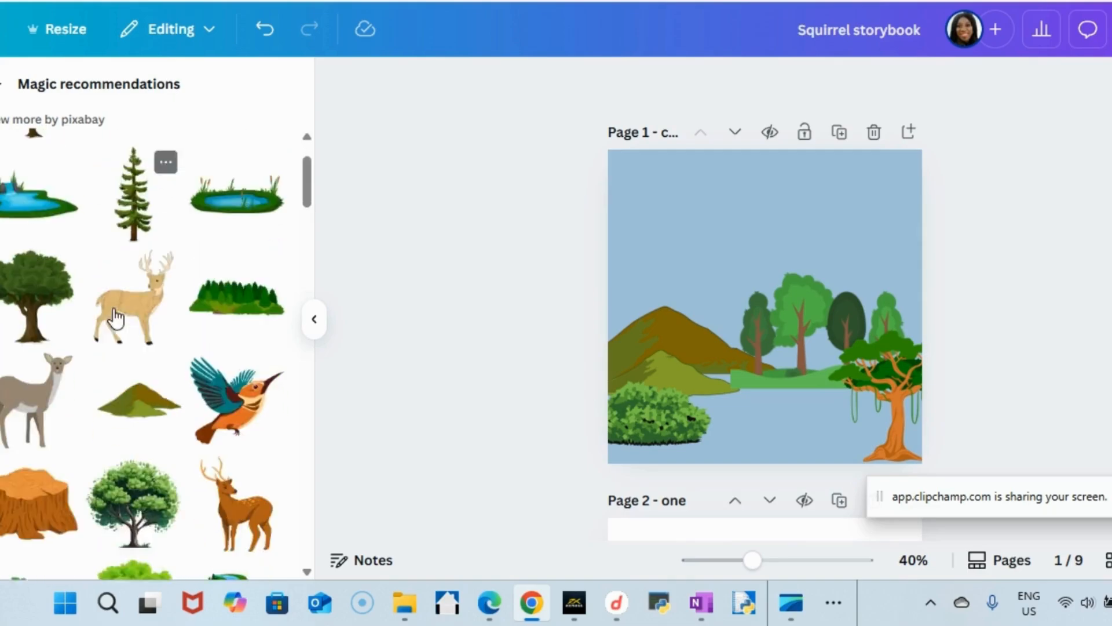
scroll(128, 313, down, 4)
scroll(128, 297, up, 2)
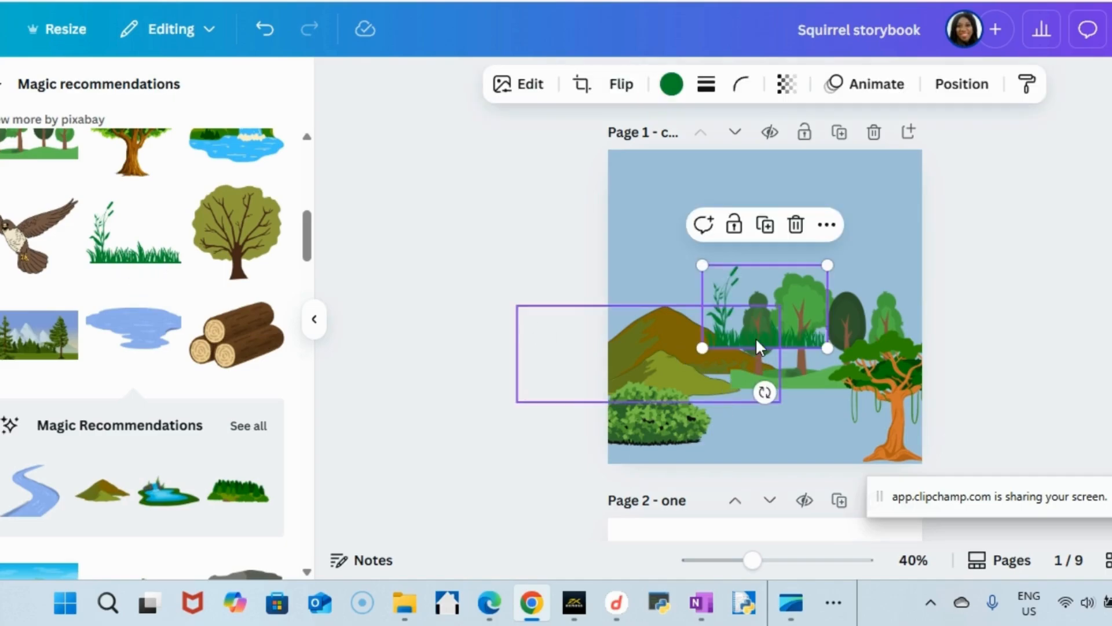
drag(778, 327, 730, 468)
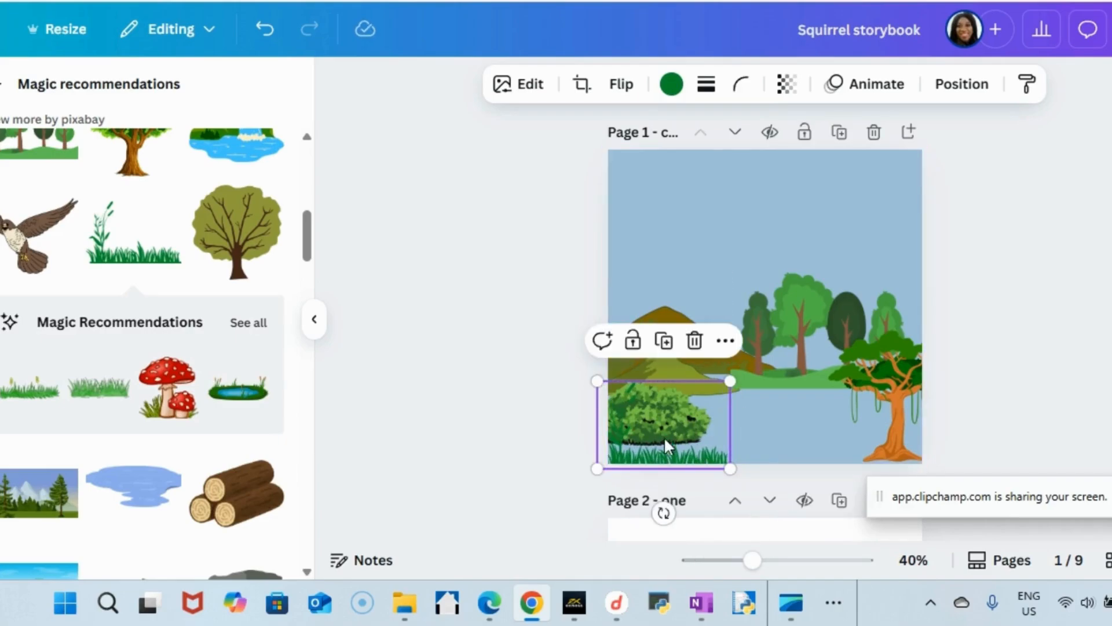
drag(661, 461, 661, 453)
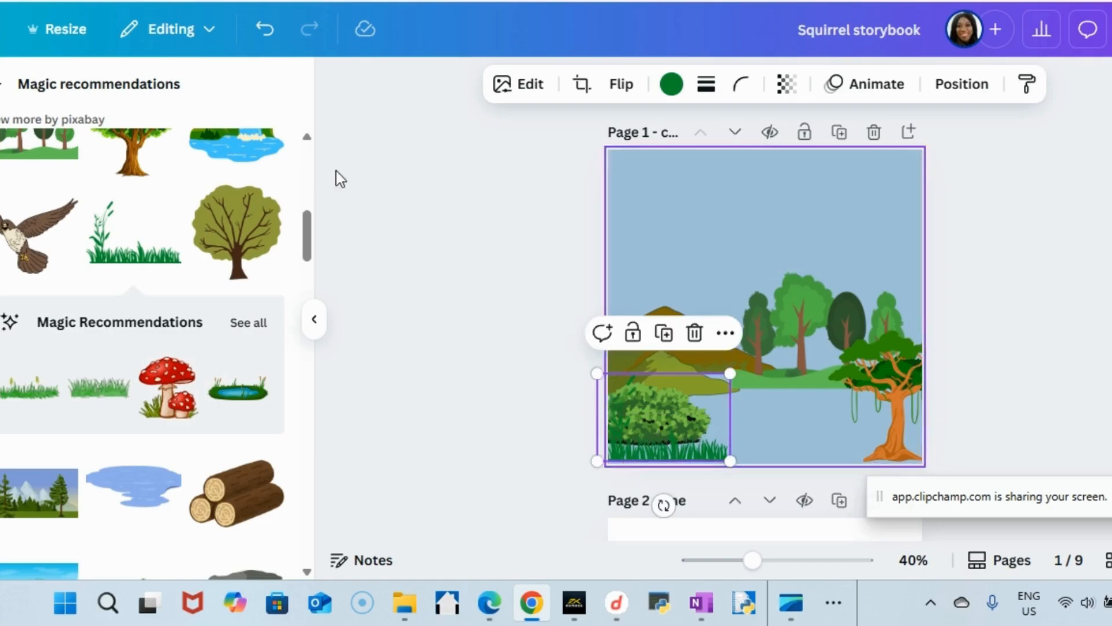
Step: Browse all recommendations for the grass graphic and search the elements for "green land"
click(248, 322)
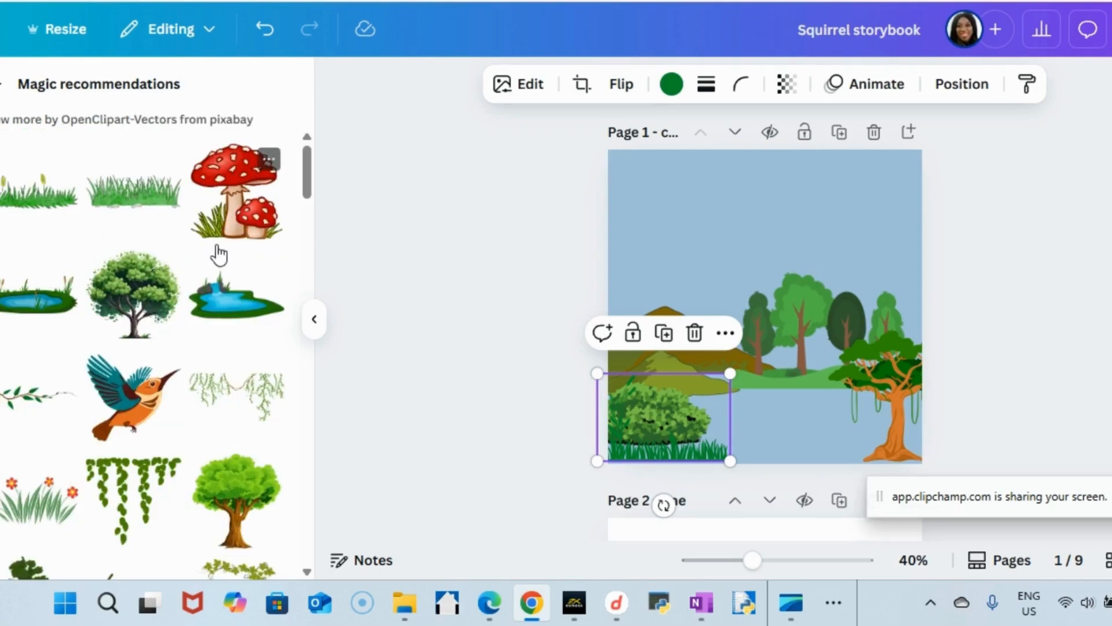
scroll(211, 266, down, 10)
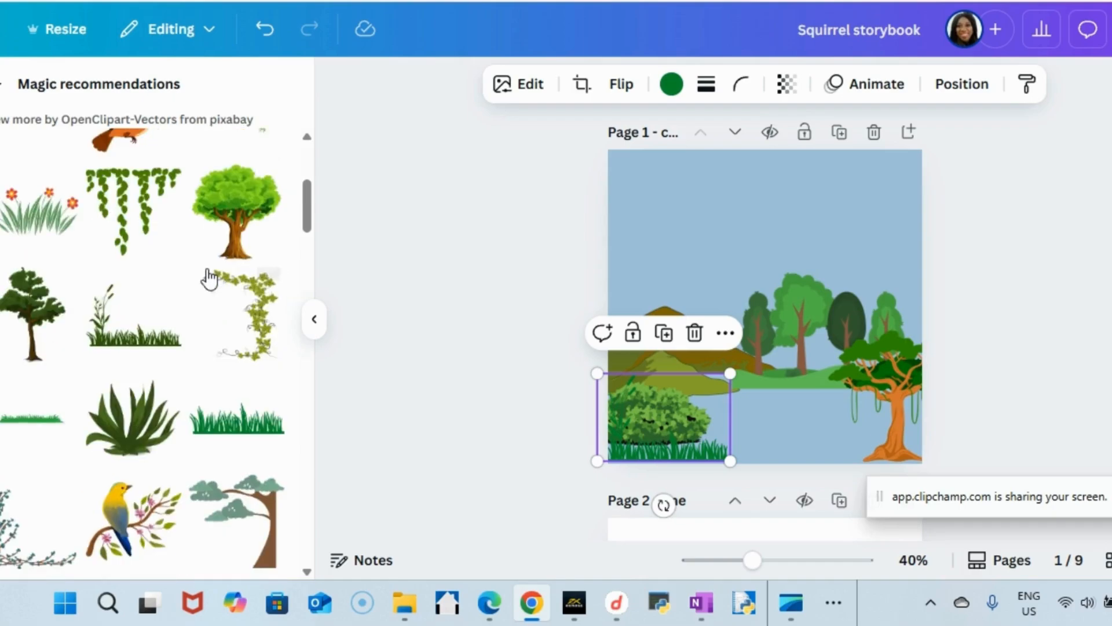
scroll(210, 278, down, 3)
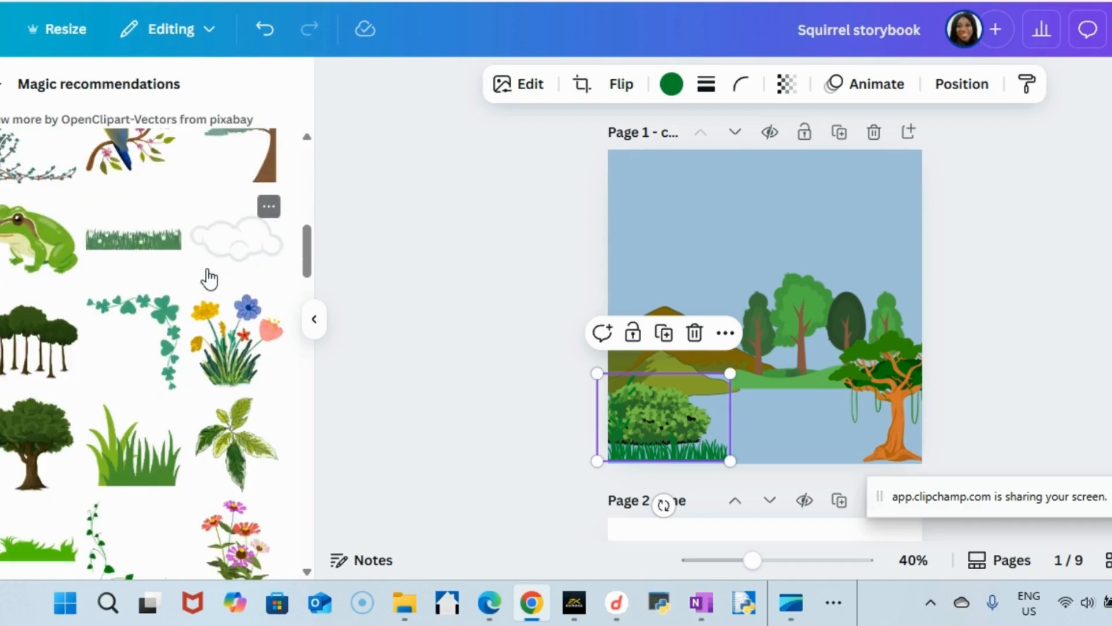
scroll(209, 279, down, 3)
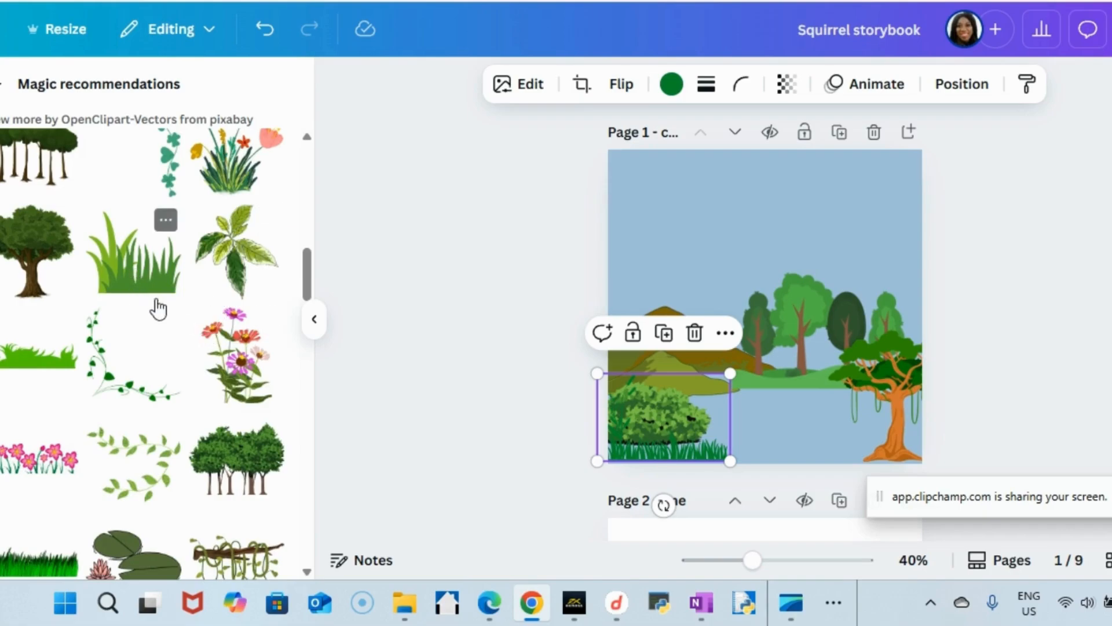
scroll(157, 311, down, 6)
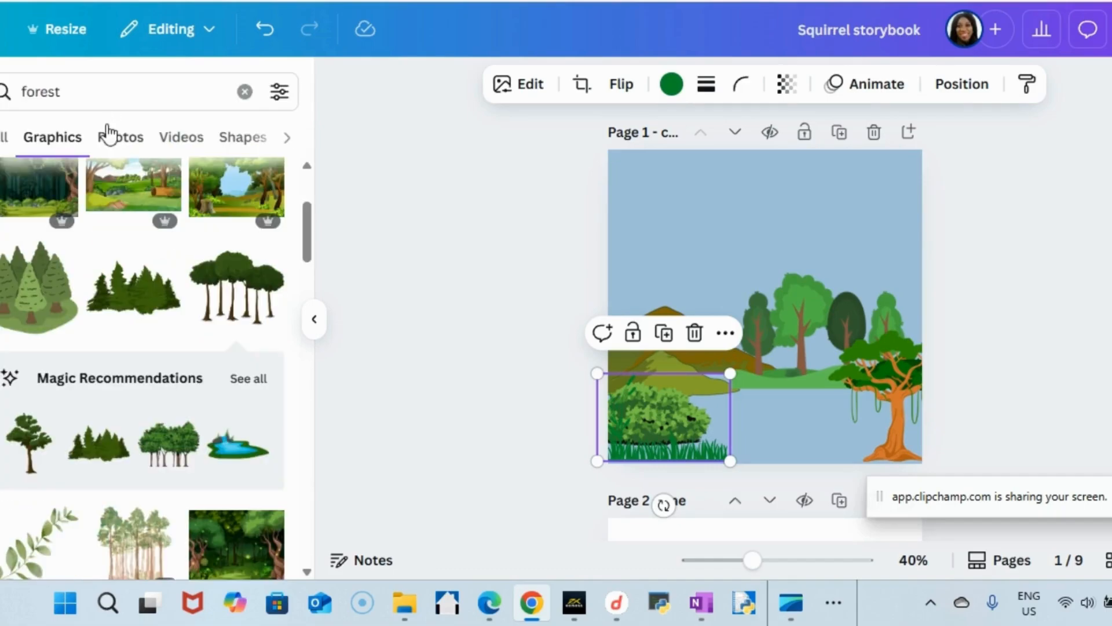
click(245, 93)
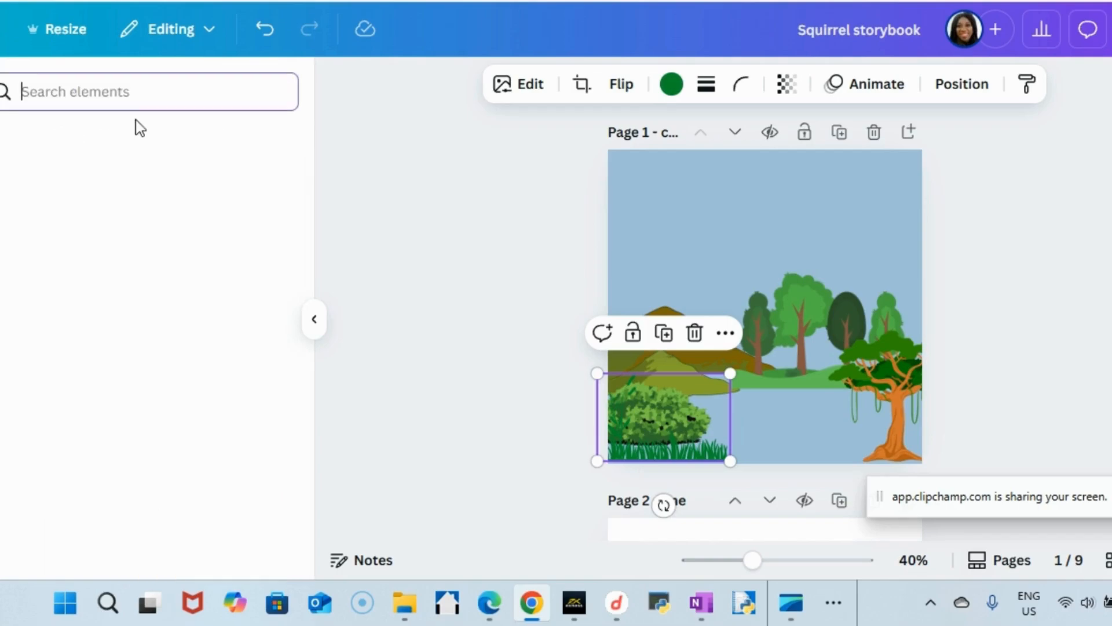
text(gree)
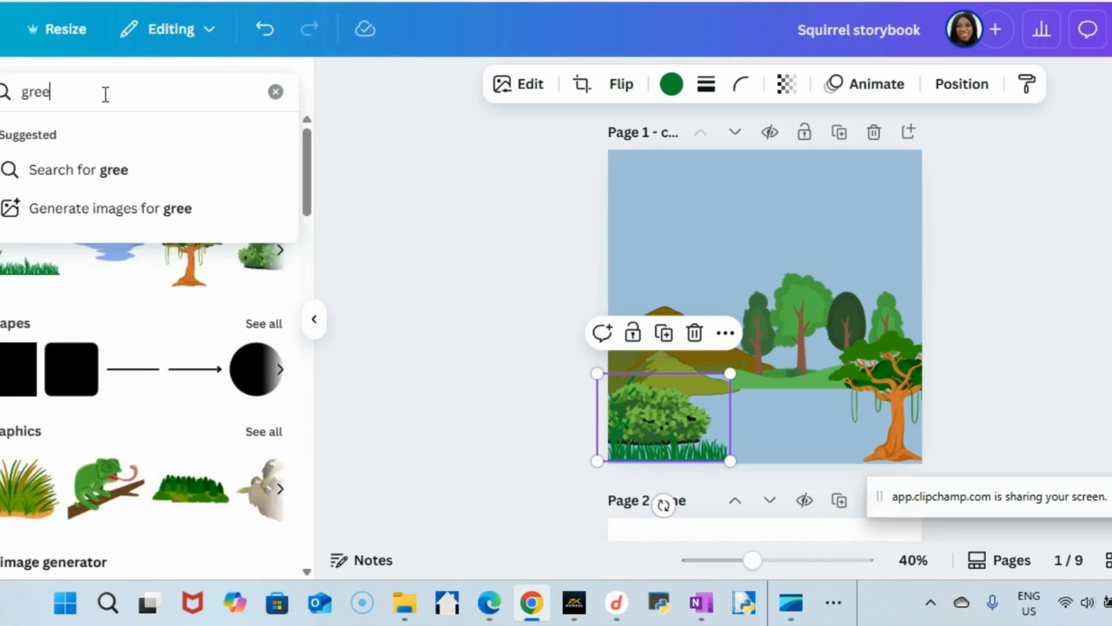
text(nland)
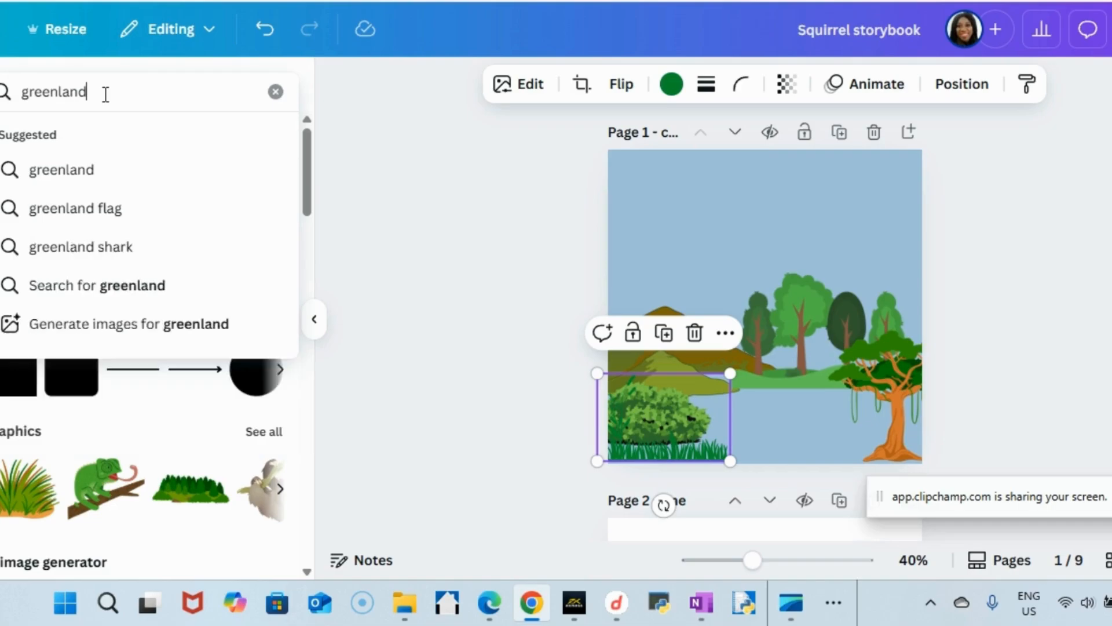
key(Return)
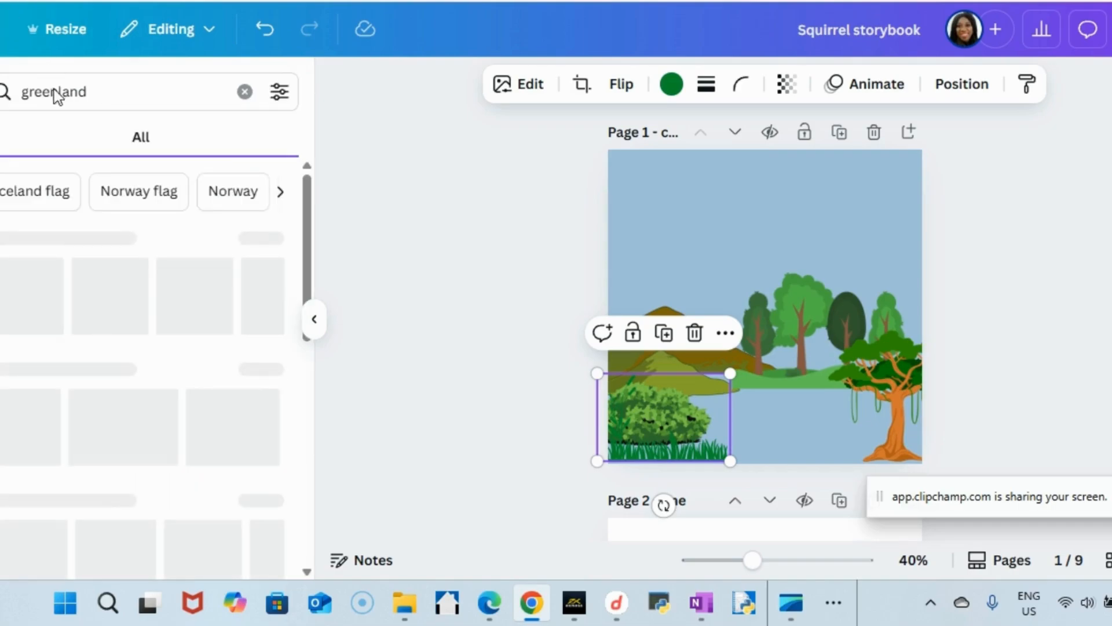
click(60, 91)
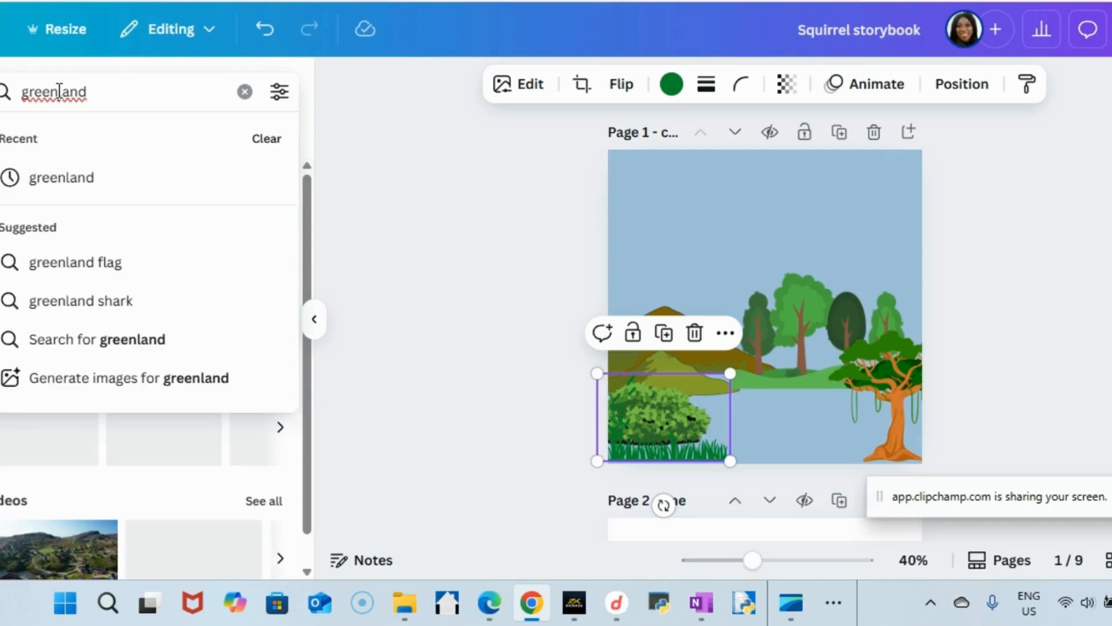
key(Return)
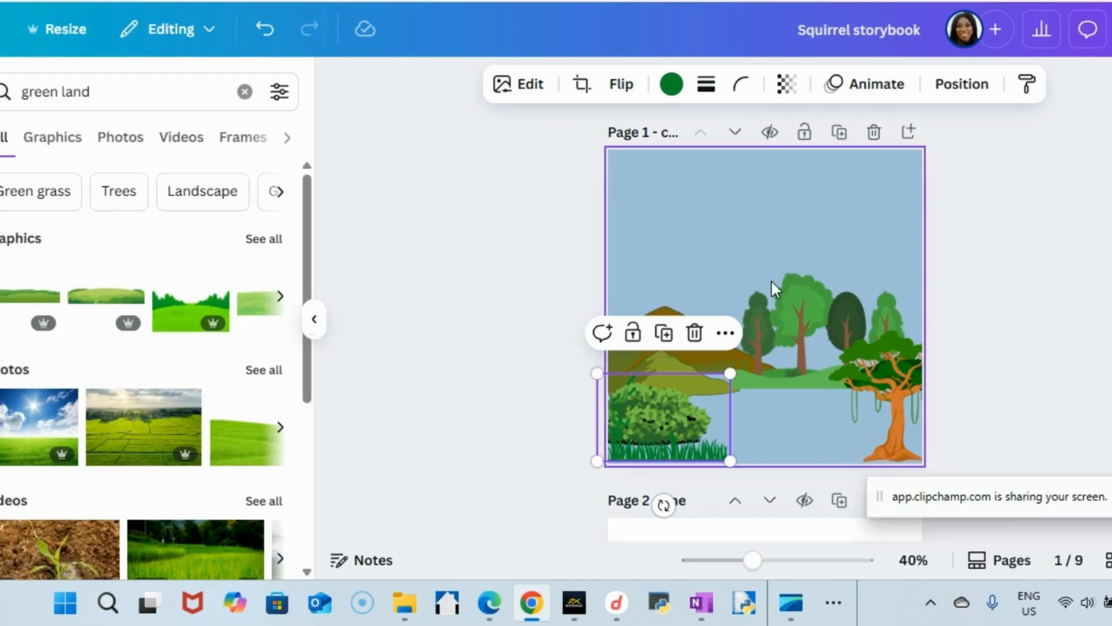
Step: Add and delete the first green land strip, and filter the full list of green land graphics to Free
click(25, 296)
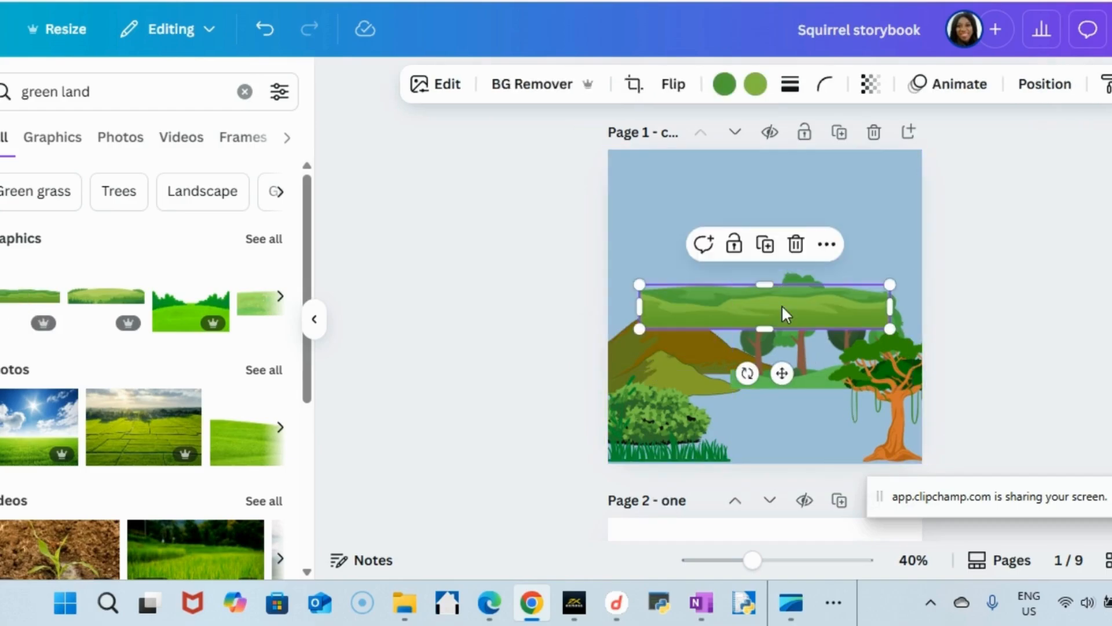
click(795, 244)
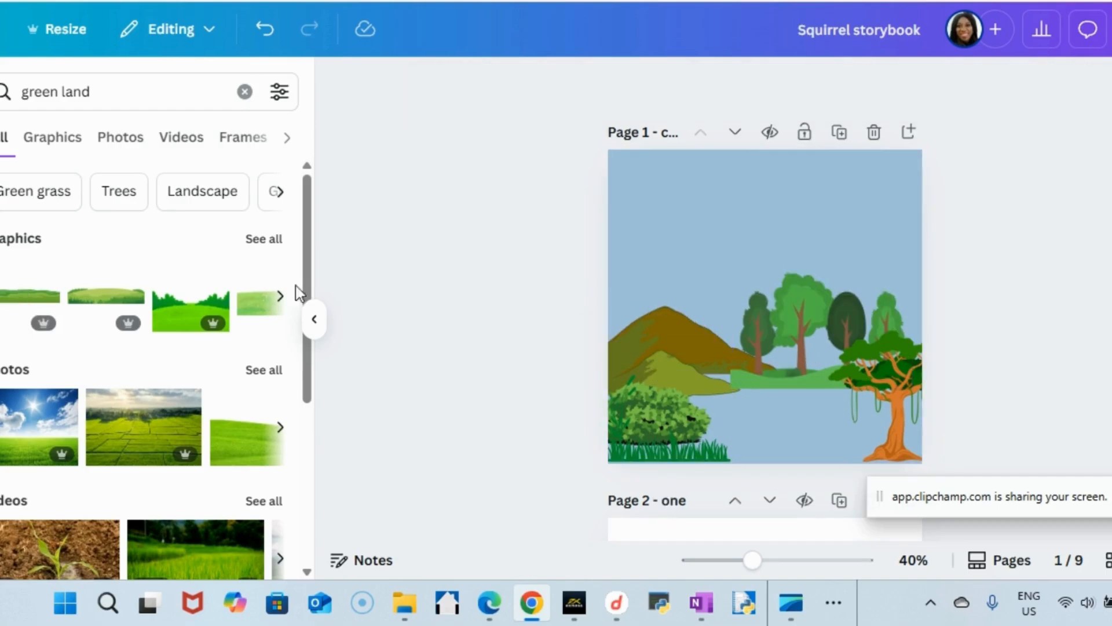
click(262, 240)
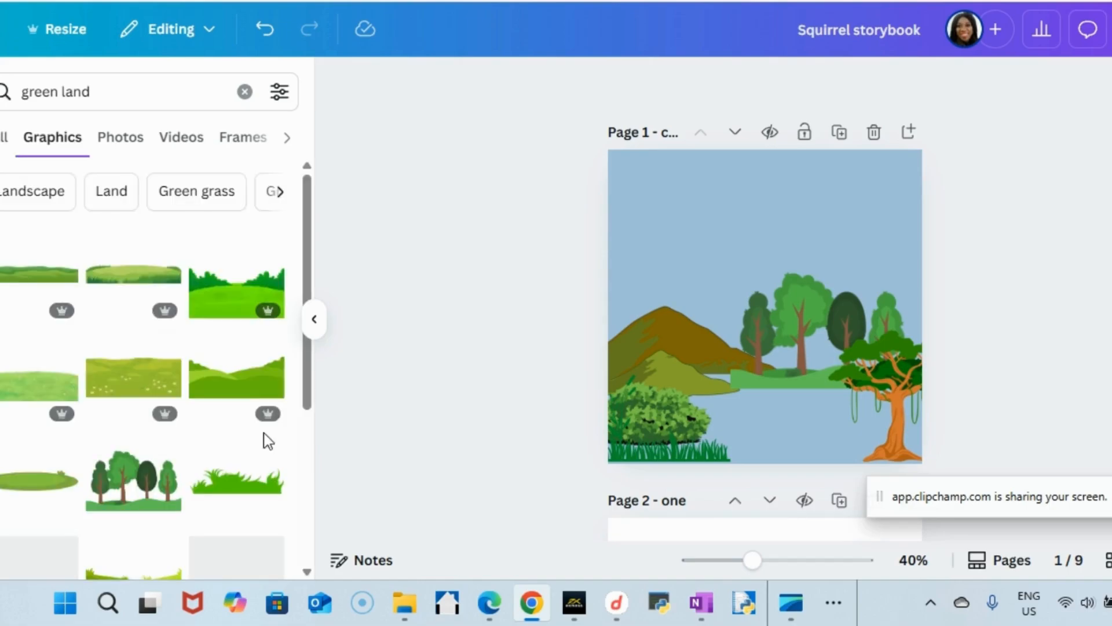
scroll(266, 443, down, 2)
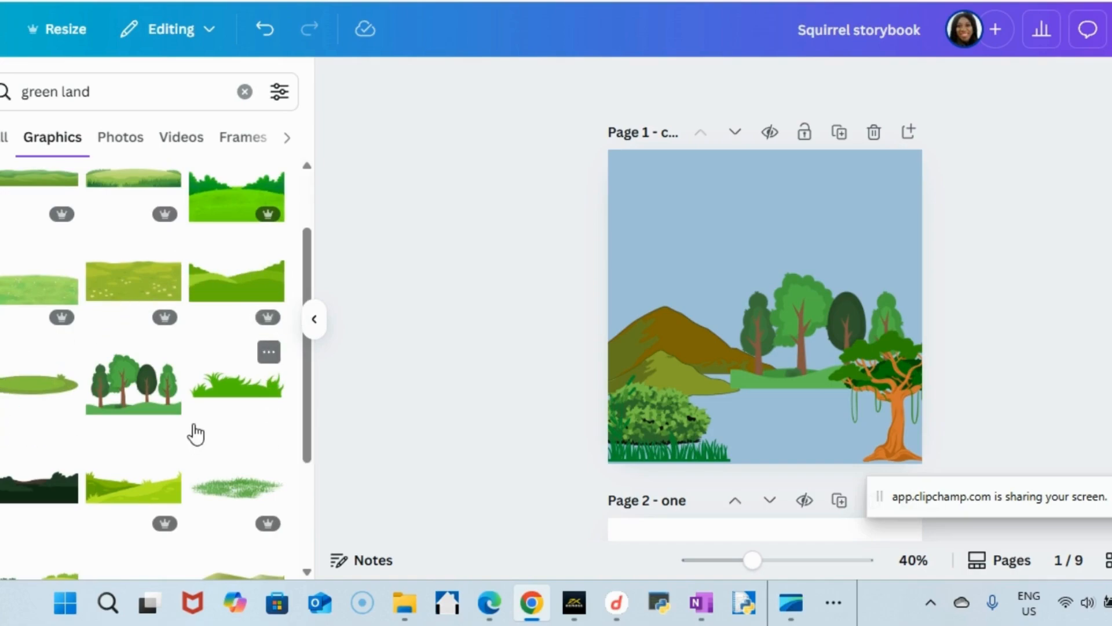
scroll(254, 399, down, 3)
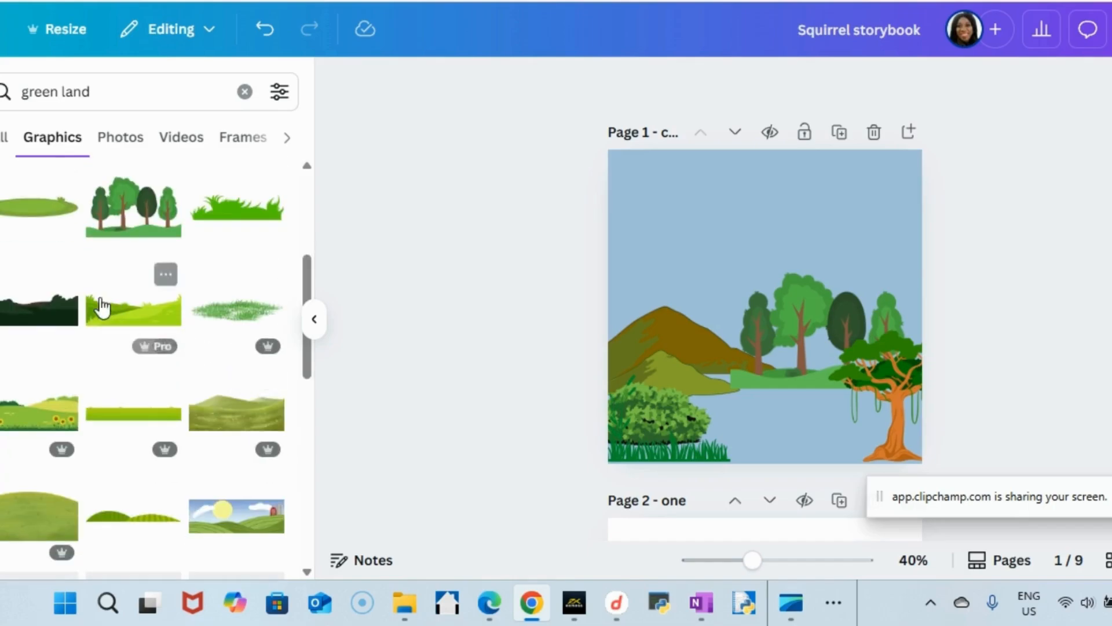
click(278, 97)
scroll(116, 307, down, 3)
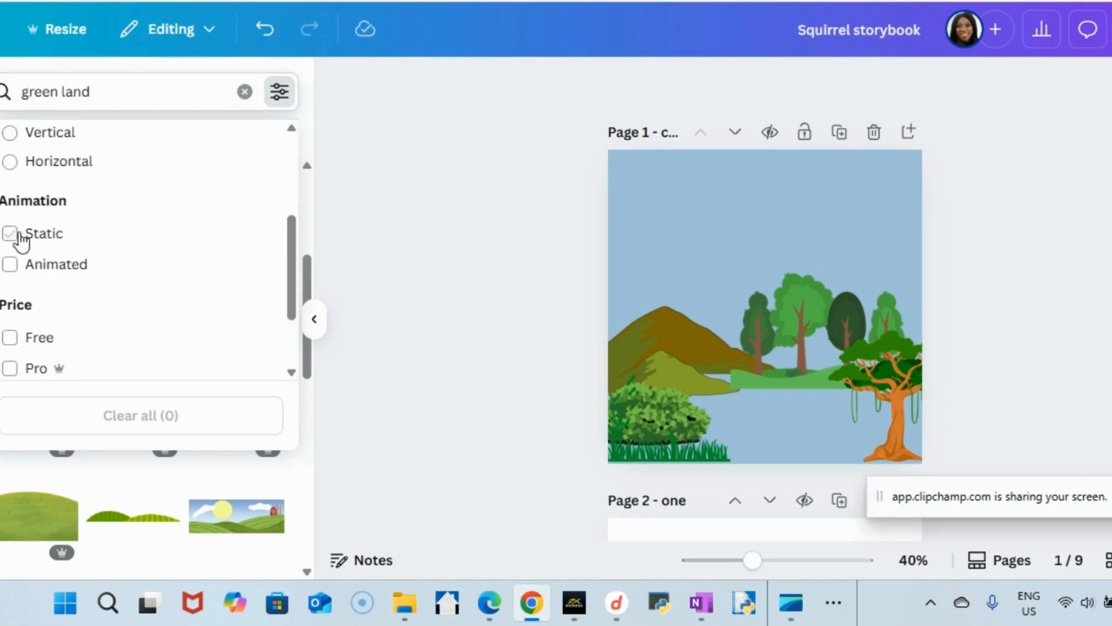
click(9, 337)
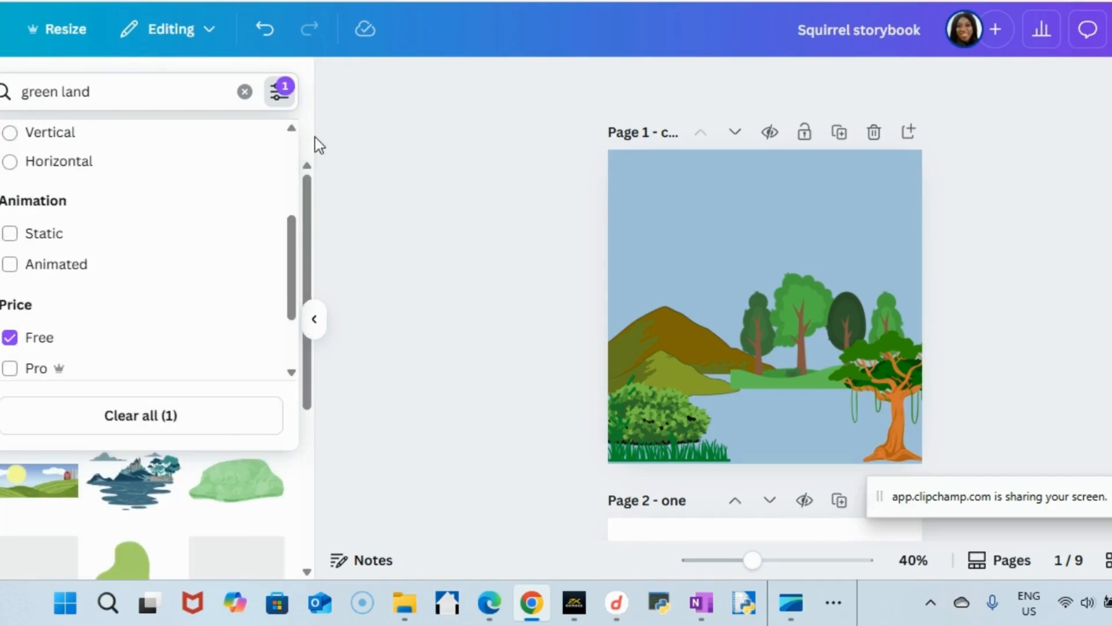
click(282, 90)
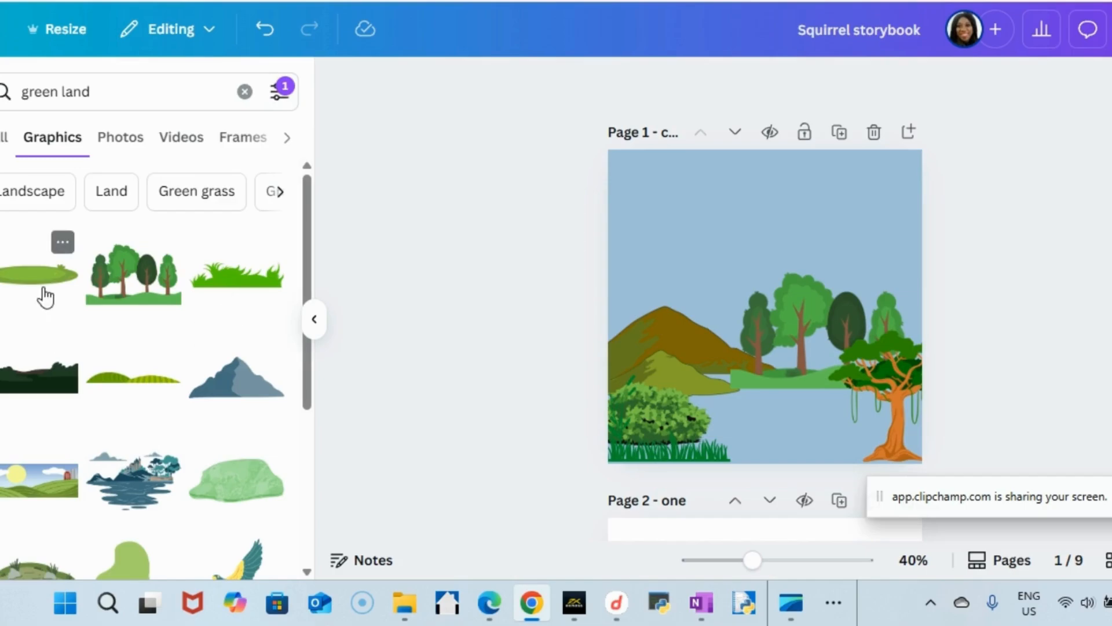
Step: Try the sunny farm landscape graphic along the cover's lower edge and delete it
scroll(194, 393, down, 3)
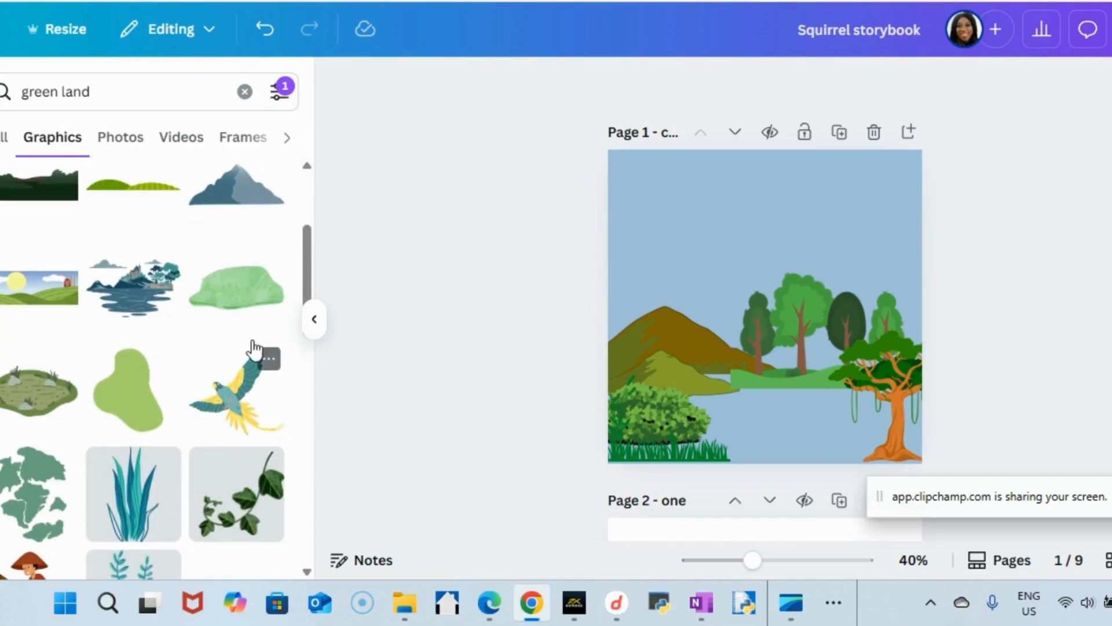
click(19, 286)
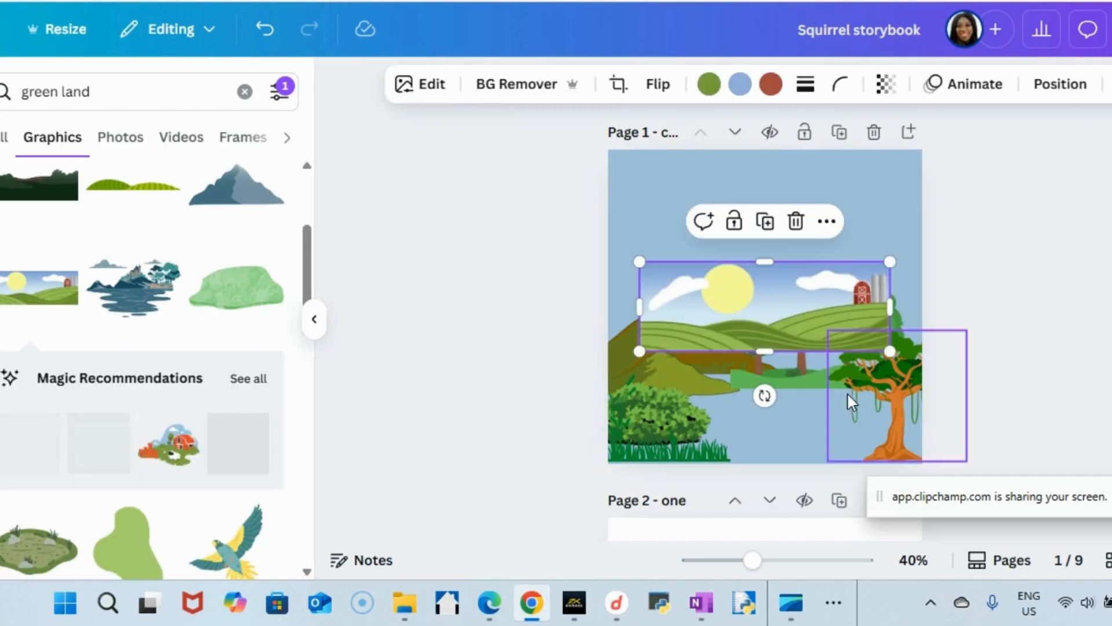
drag(767, 328, 777, 445)
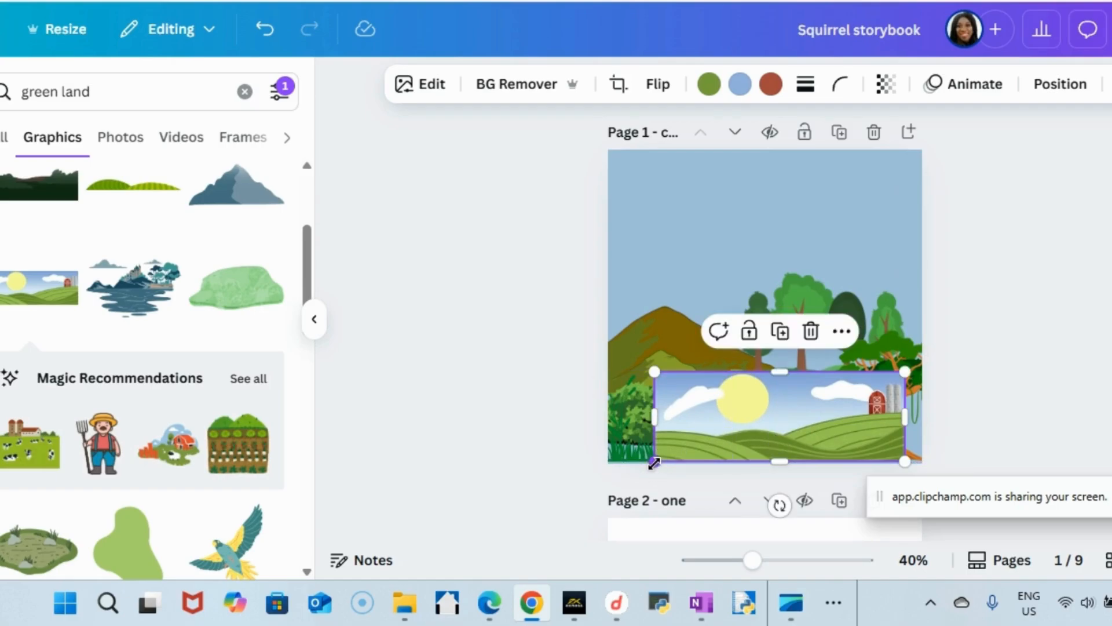
click(810, 330)
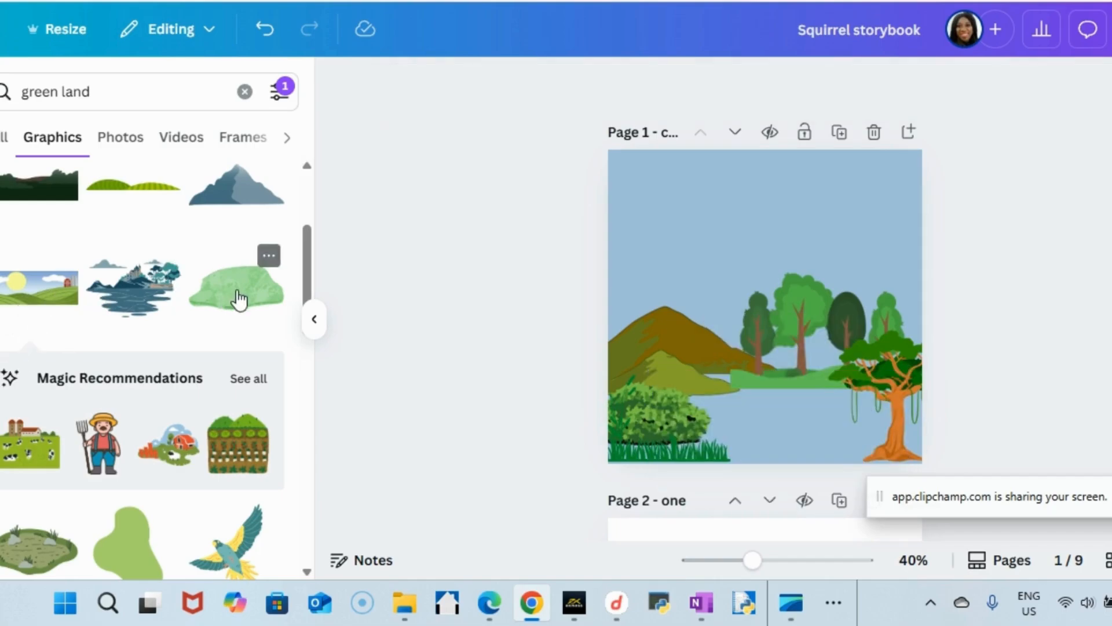
Step: Add the oval green land graphic and enlarge it to stretch from the bush to the cover's right edge, below the grove
scroll(198, 310, up, 4)
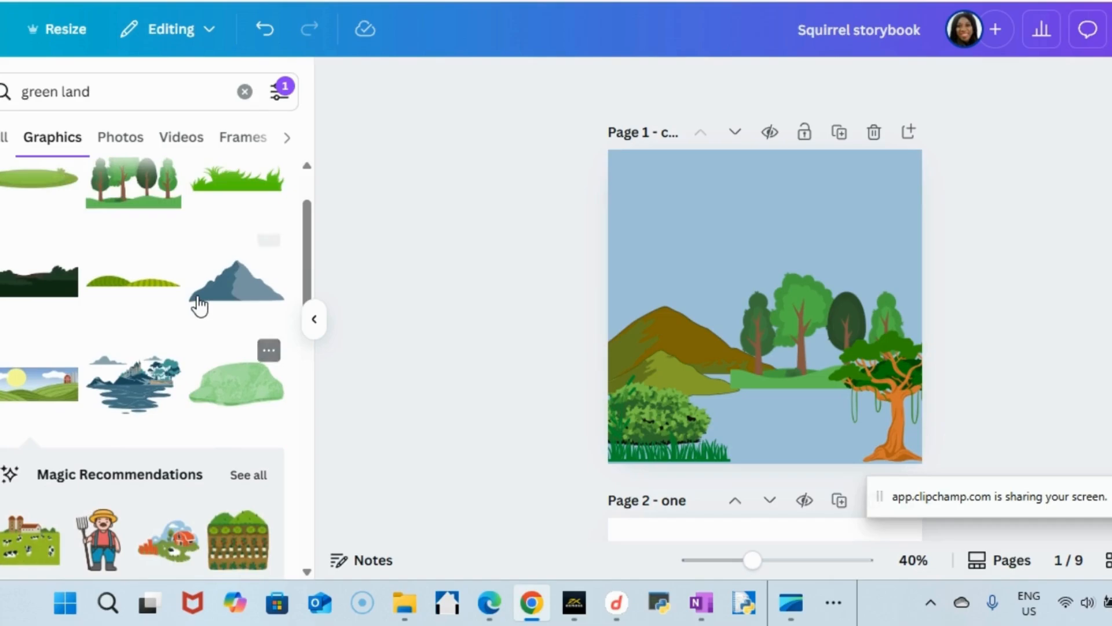
click(30, 273)
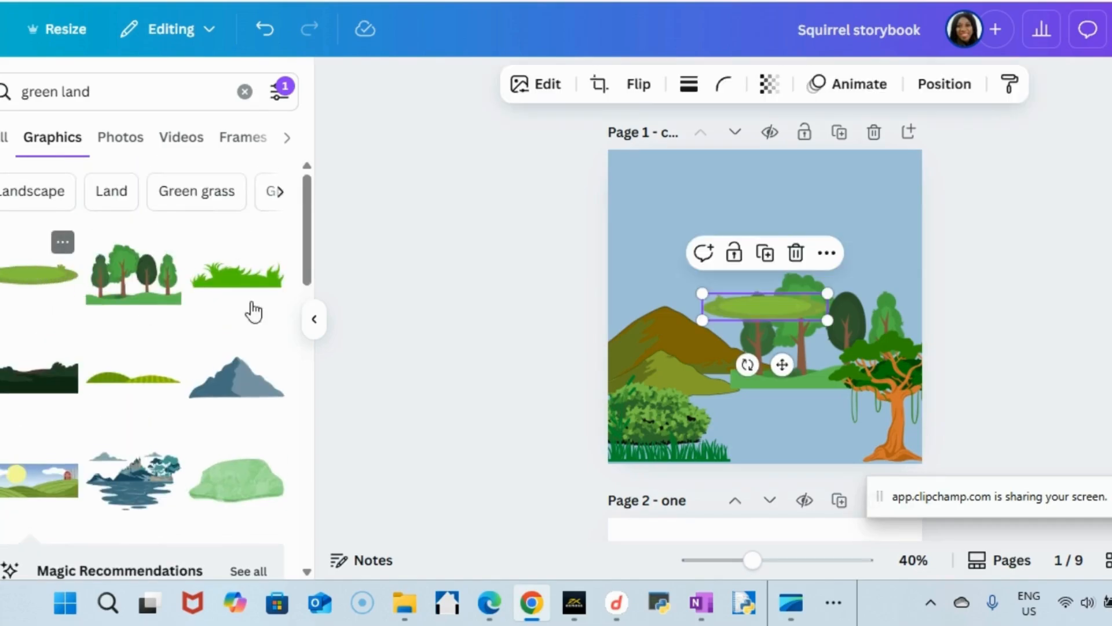
drag(752, 306, 655, 404)
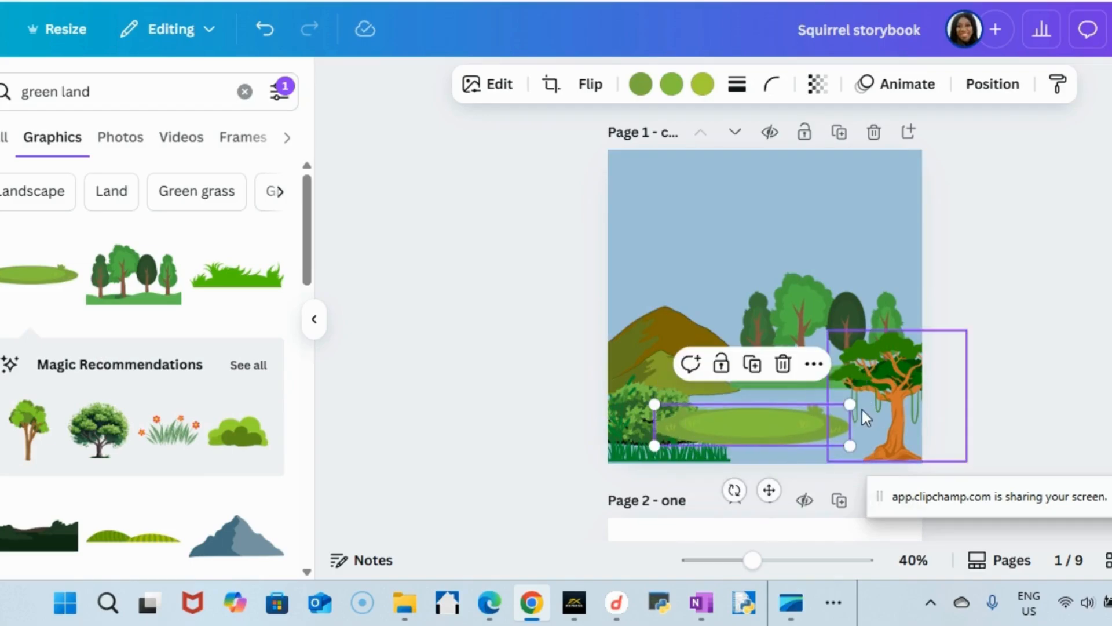
drag(849, 403, 924, 388)
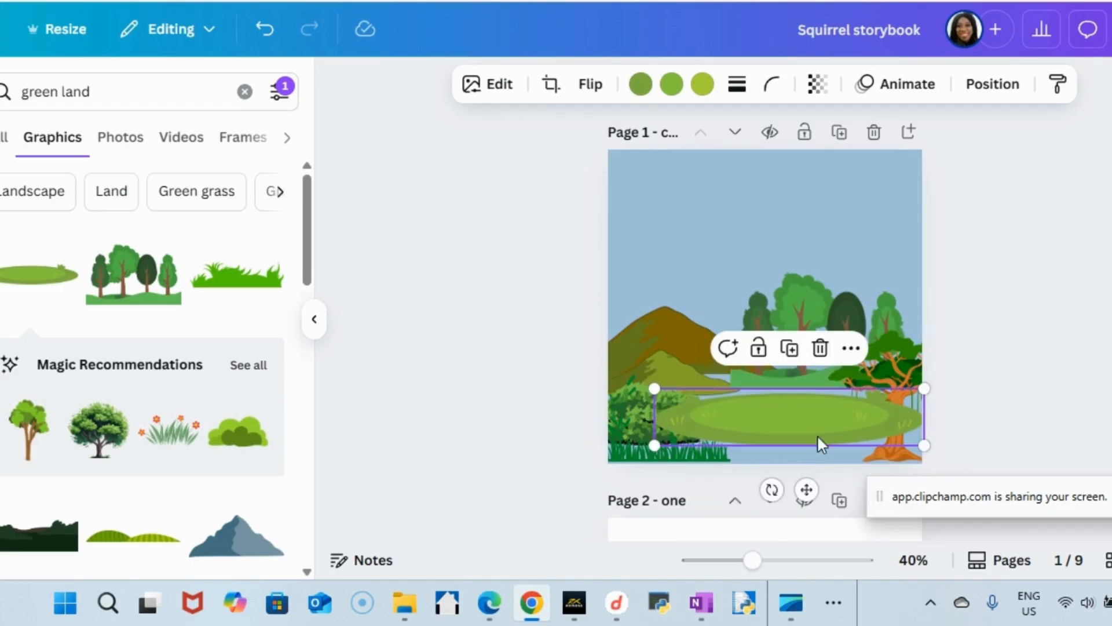
click(617, 411)
drag(785, 429, 793, 429)
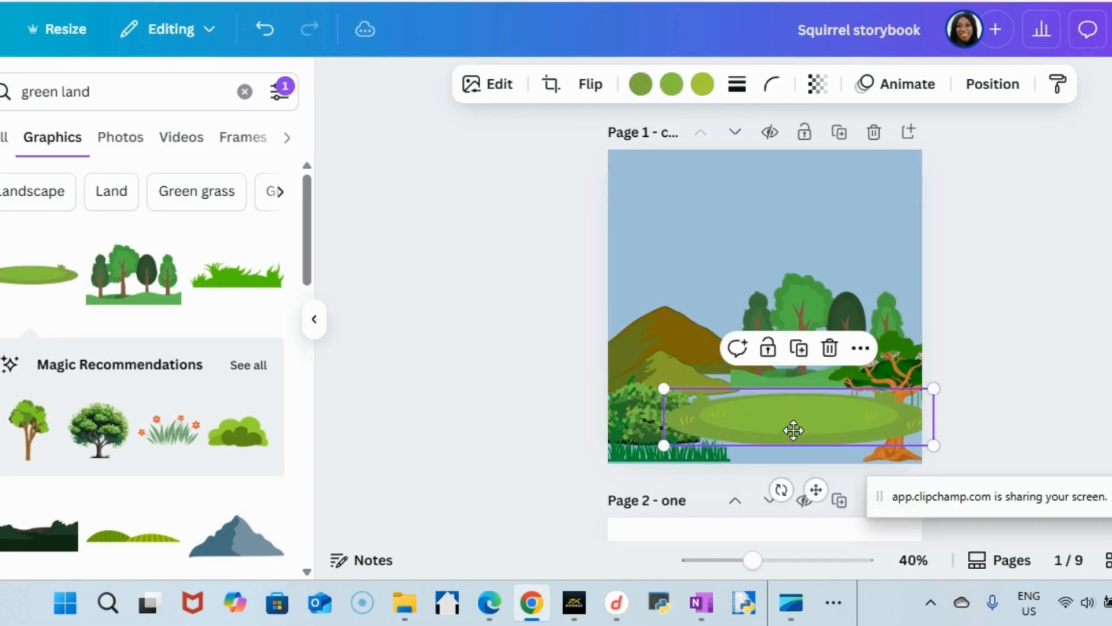
click(635, 409)
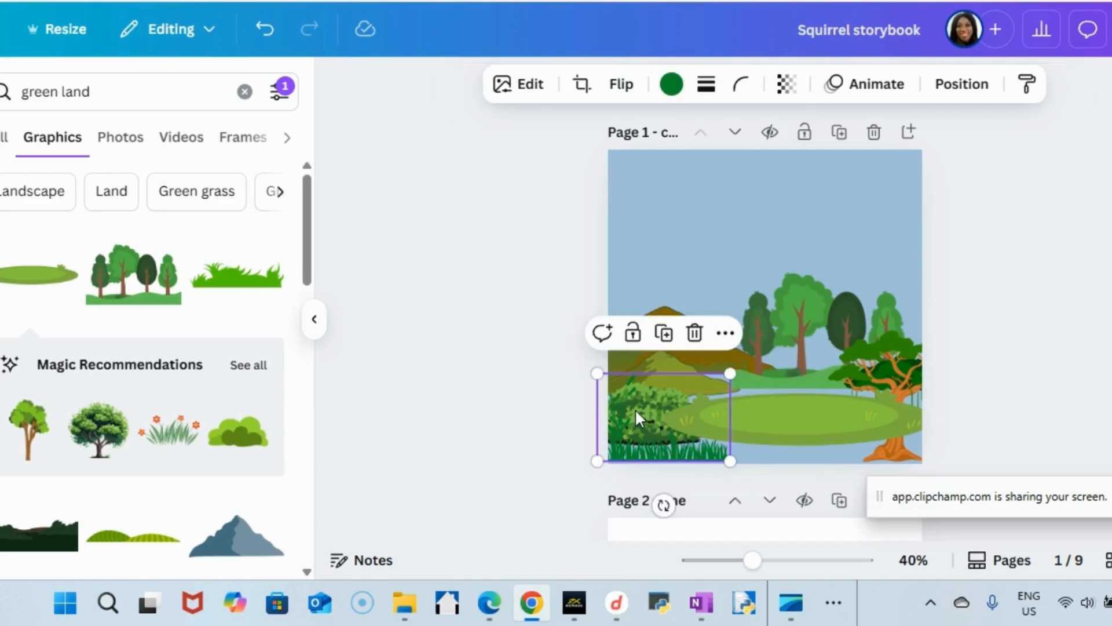
Step: Bring the grass graphic in the cover's lower-left corner to the front and check its layer options again
click(724, 334)
mouse_move(794, 255)
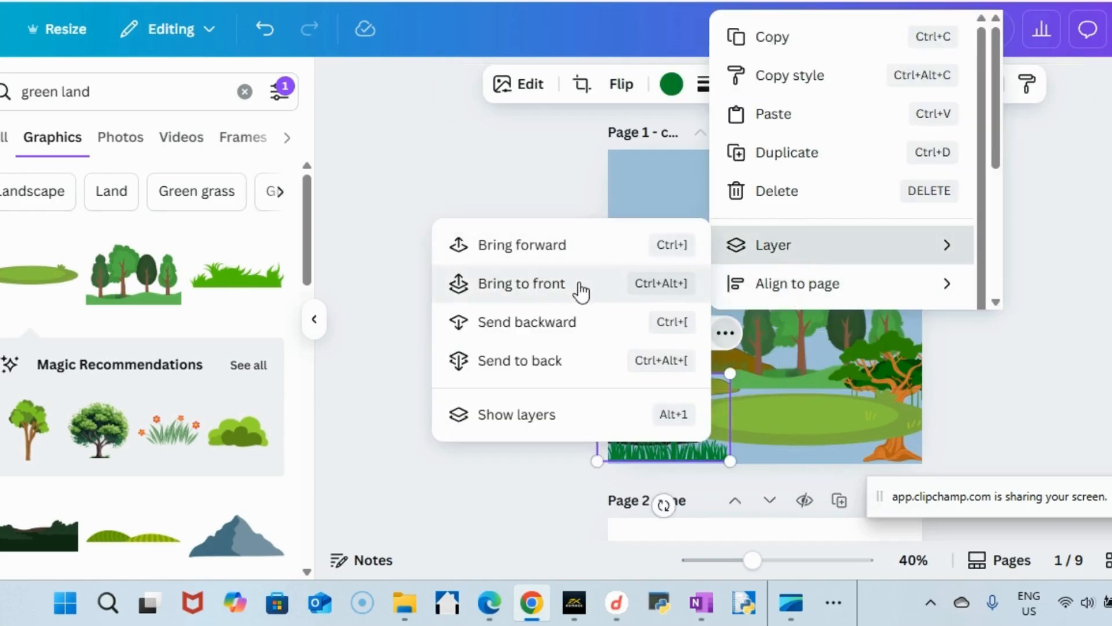
click(551, 299)
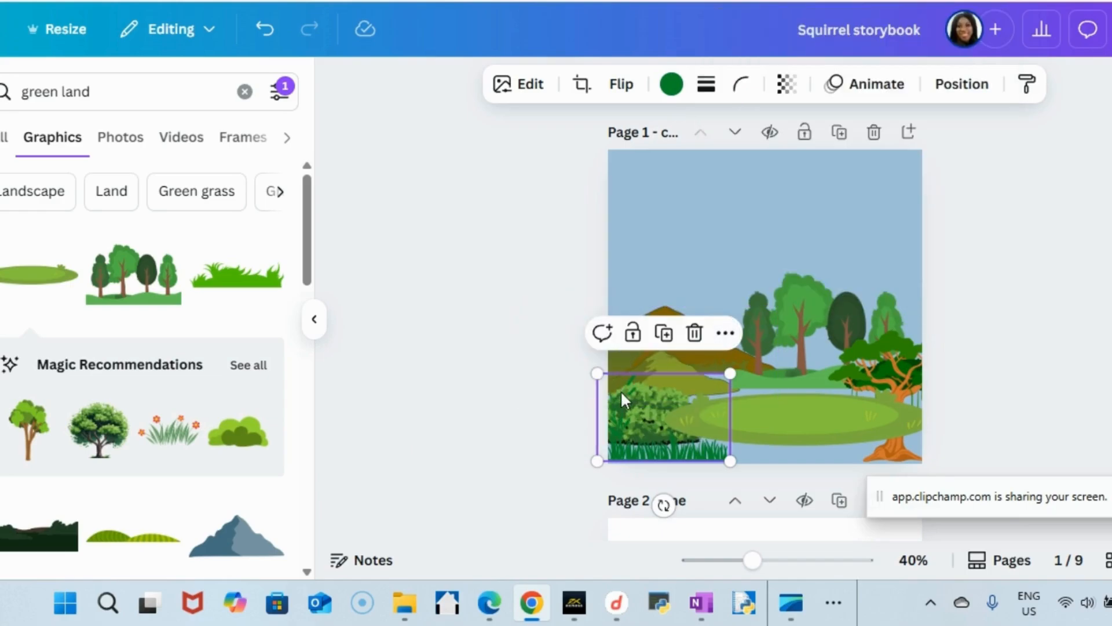
click(724, 332)
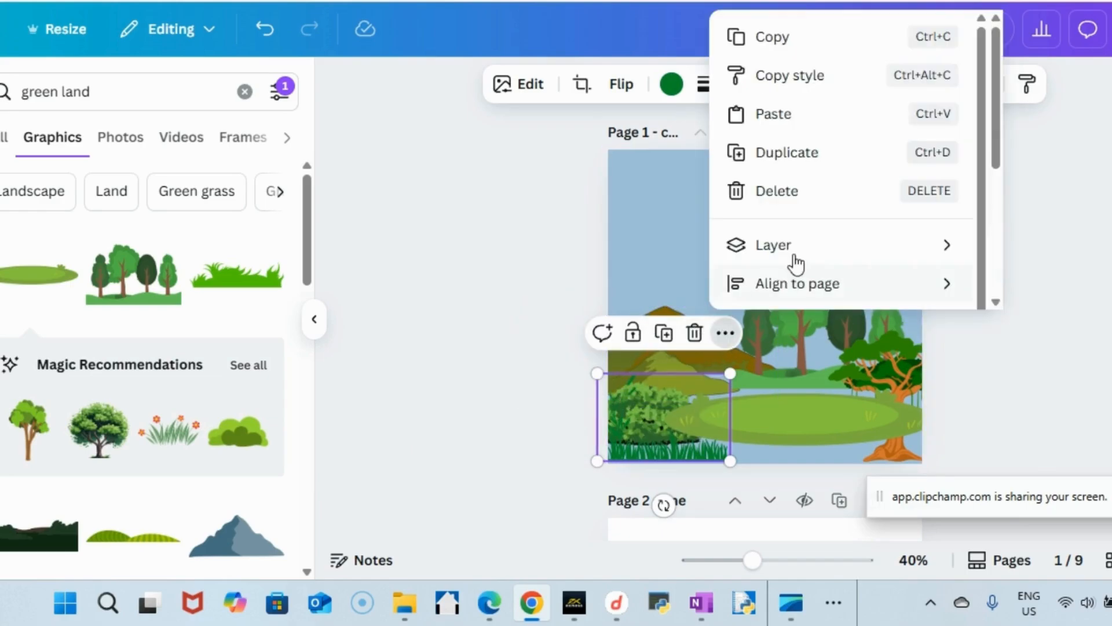
mouse_move(790, 255)
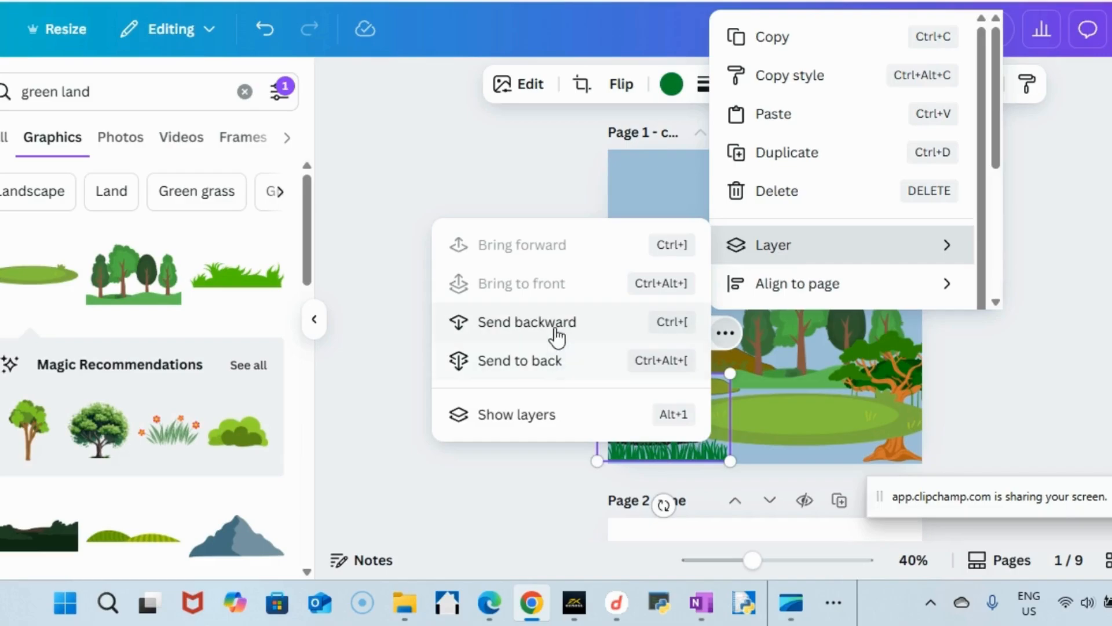
click(752, 413)
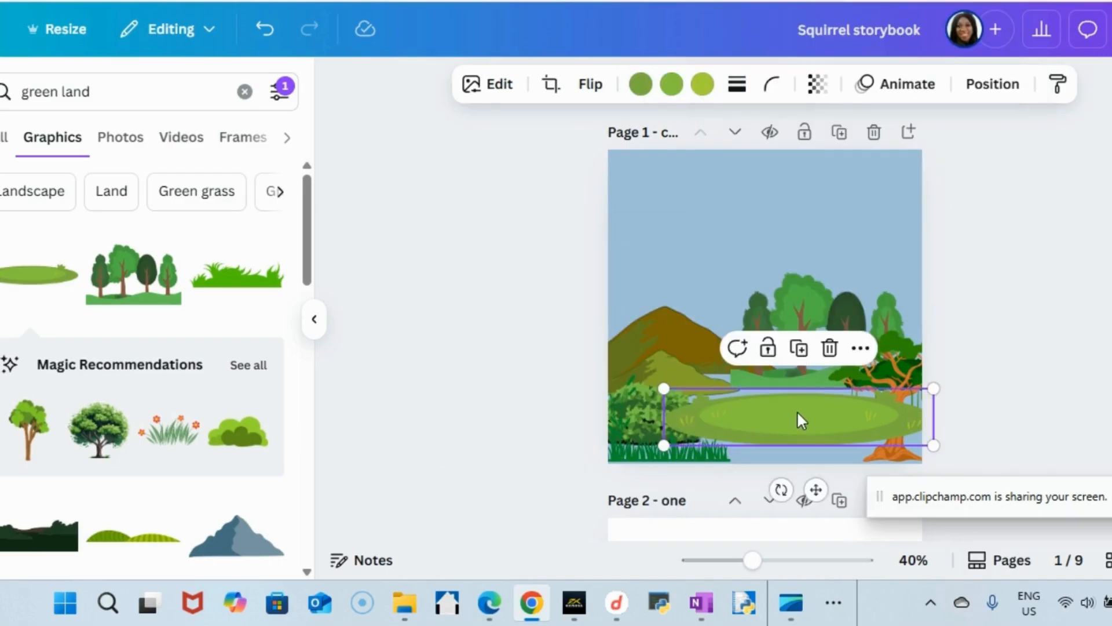
click(858, 351)
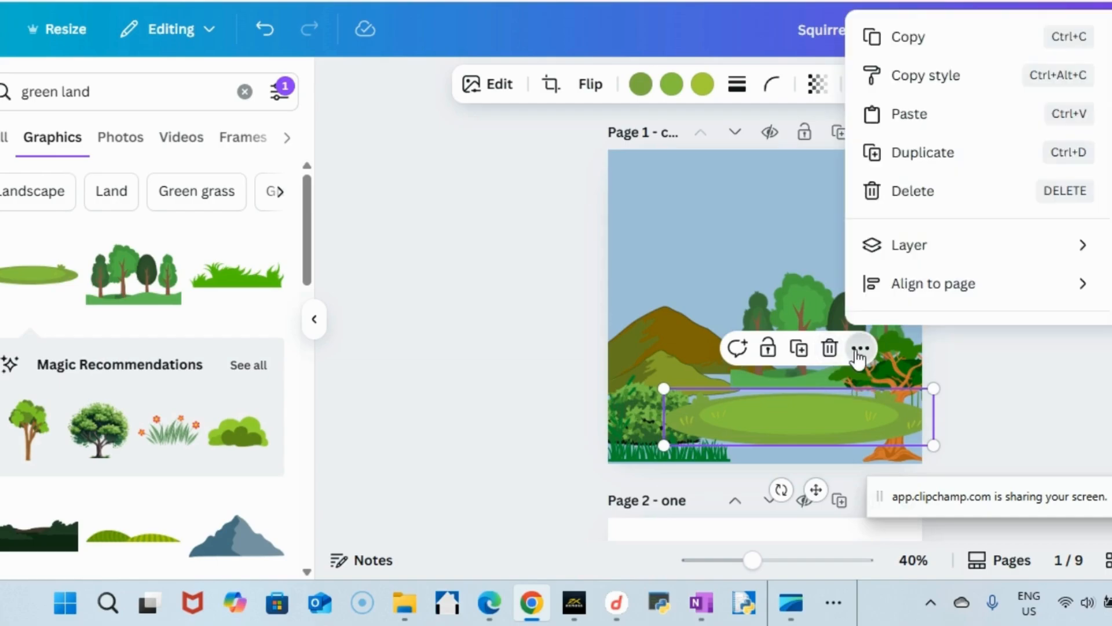
Step: Shrink the grass in the cover's lower-left corner and bring the dark green bush above it to the front
click(621, 409)
mouse_move(640, 395)
mouse_down()
mouse_move(641, 371)
mouse_move(641, 394)
mouse_up()
mouse_move(717, 392)
mouse_down()
mouse_move(695, 410)
mouse_move(739, 437)
mouse_move(710, 389)
mouse_up()
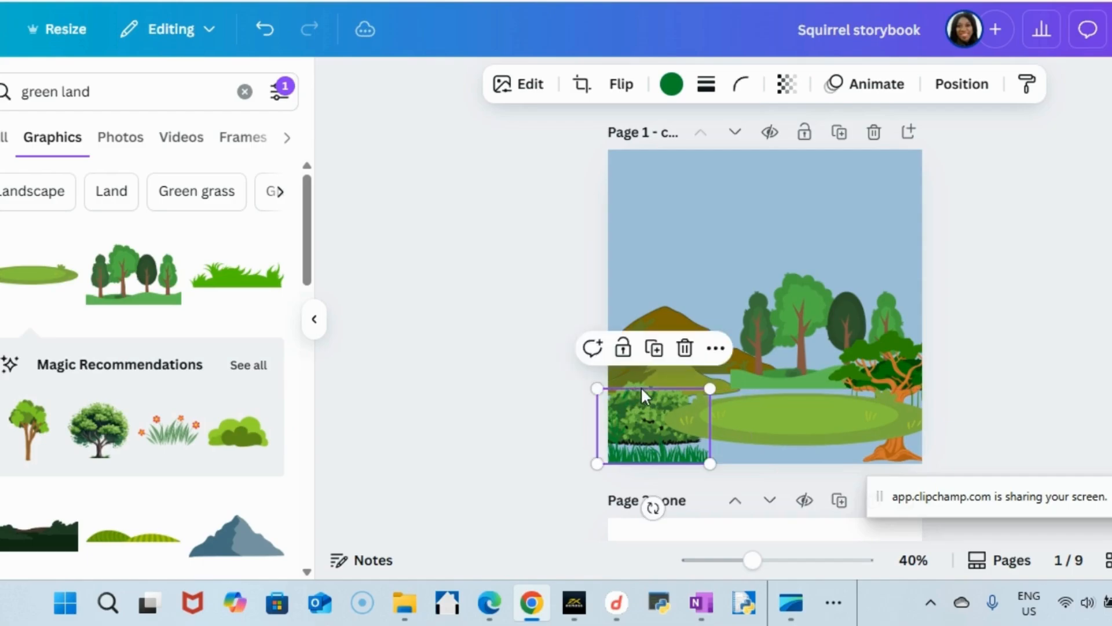
click(718, 342)
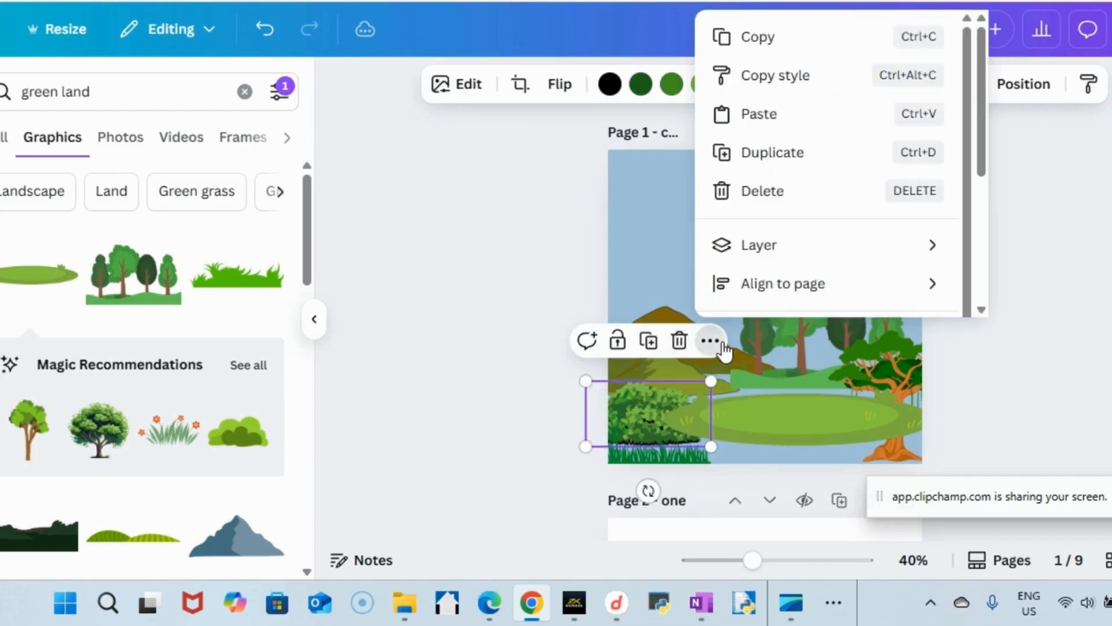
mouse_move(815, 248)
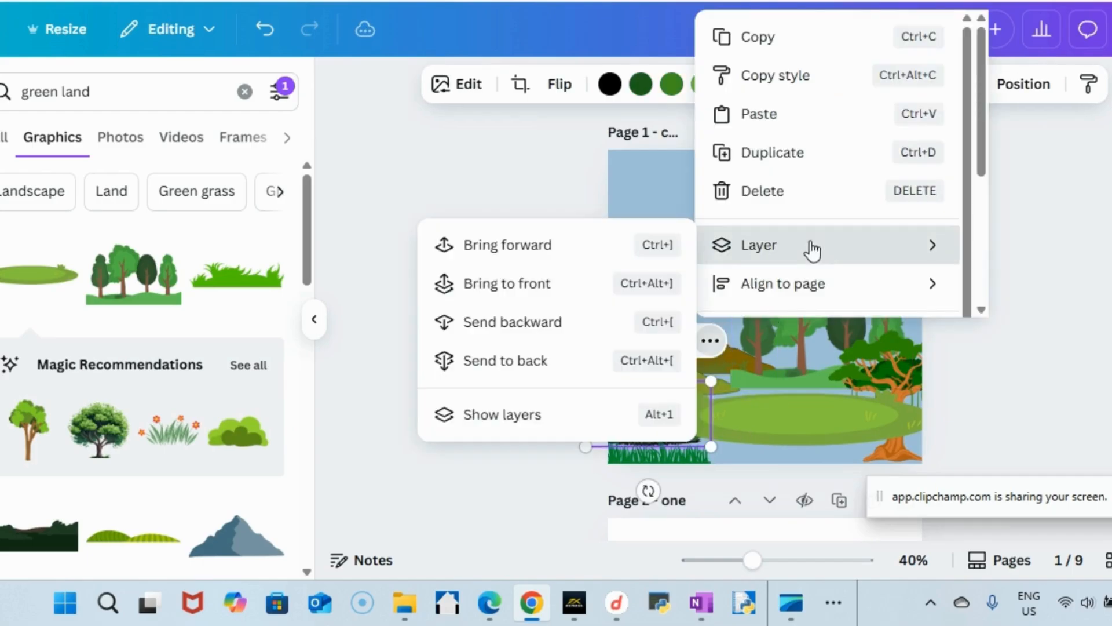
click(527, 283)
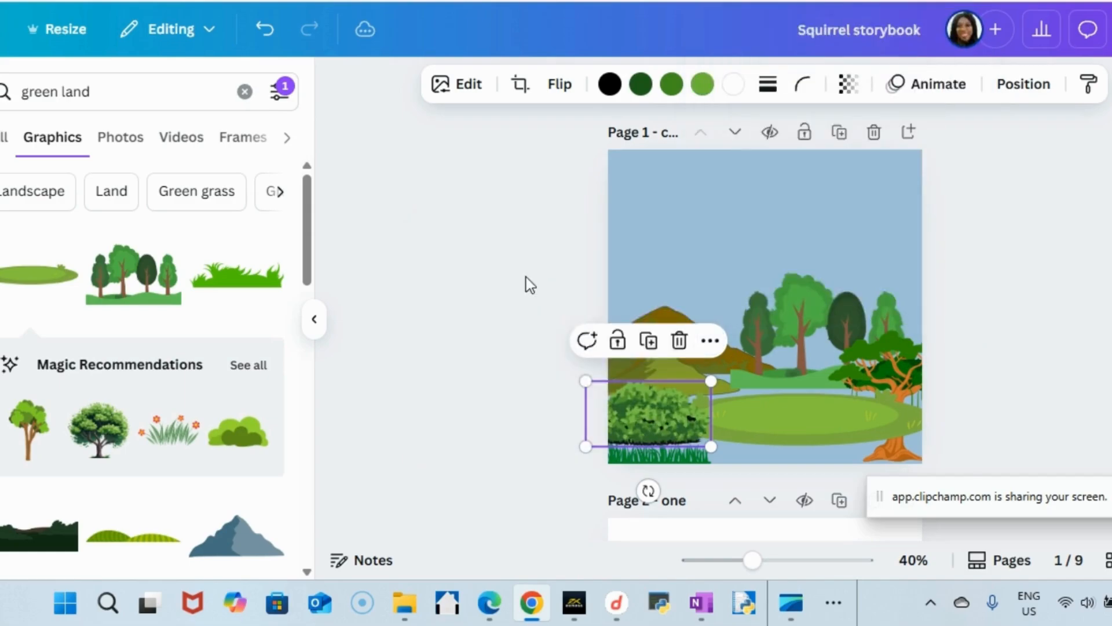
Step: Raise the orange tree at the cover's right edge and enlarge the oval green land to span the whole lower part of the page
click(832, 435)
drag(902, 370, 906, 337)
drag(865, 422, 830, 444)
drag(923, 416, 979, 404)
drag(660, 402, 561, 383)
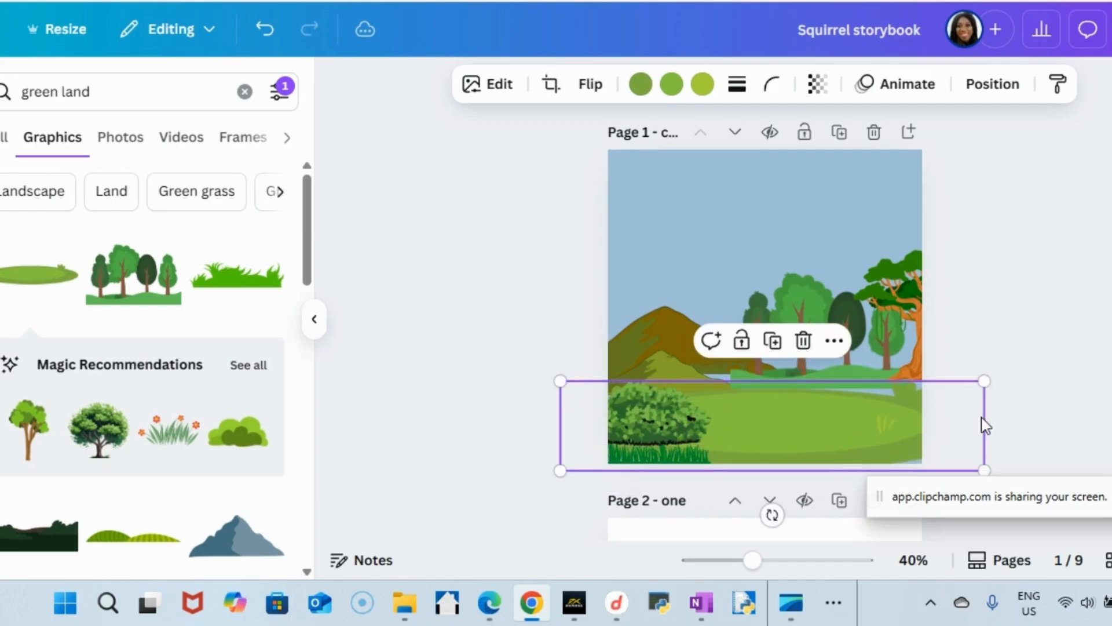
drag(990, 382, 1009, 373)
mouse_move(801, 440)
mouse_down()
mouse_move(792, 434)
mouse_move(802, 437)
mouse_up()
mouse_move(905, 311)
mouse_down()
mouse_move(877, 350)
mouse_move(897, 328)
mouse_move(896, 313)
mouse_move(887, 320)
mouse_up()
Step: Move the grove left and enlarge it, and shift the brown mountain behind the grove's right-hand trees
mouse_move(762, 320)
mouse_down()
mouse_move(708, 313)
mouse_move(745, 313)
mouse_up()
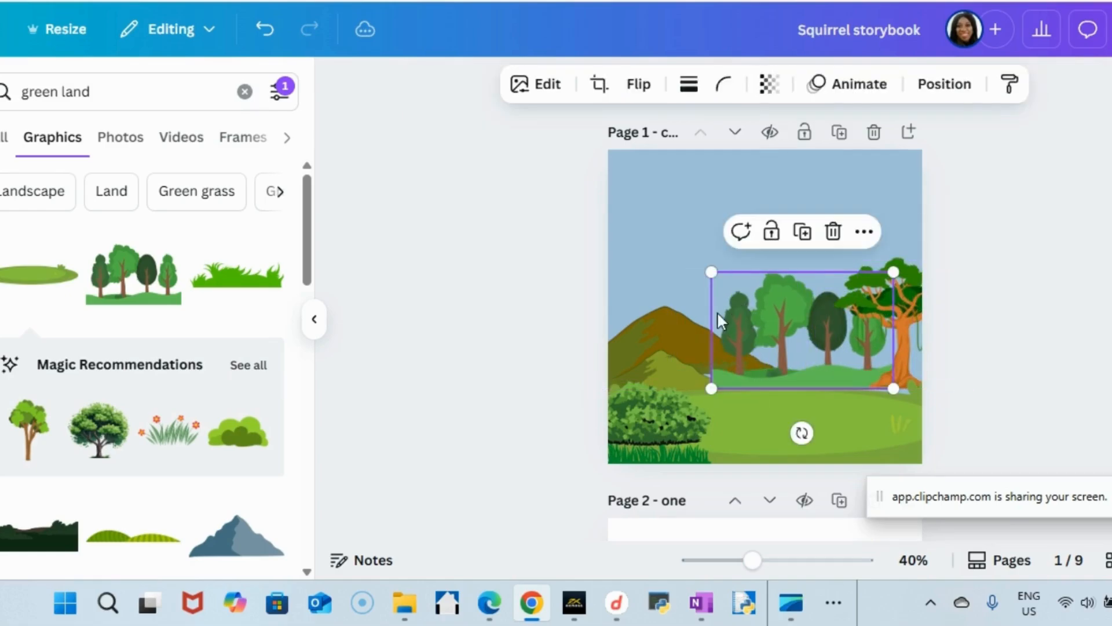
drag(711, 274, 682, 256)
click(653, 325)
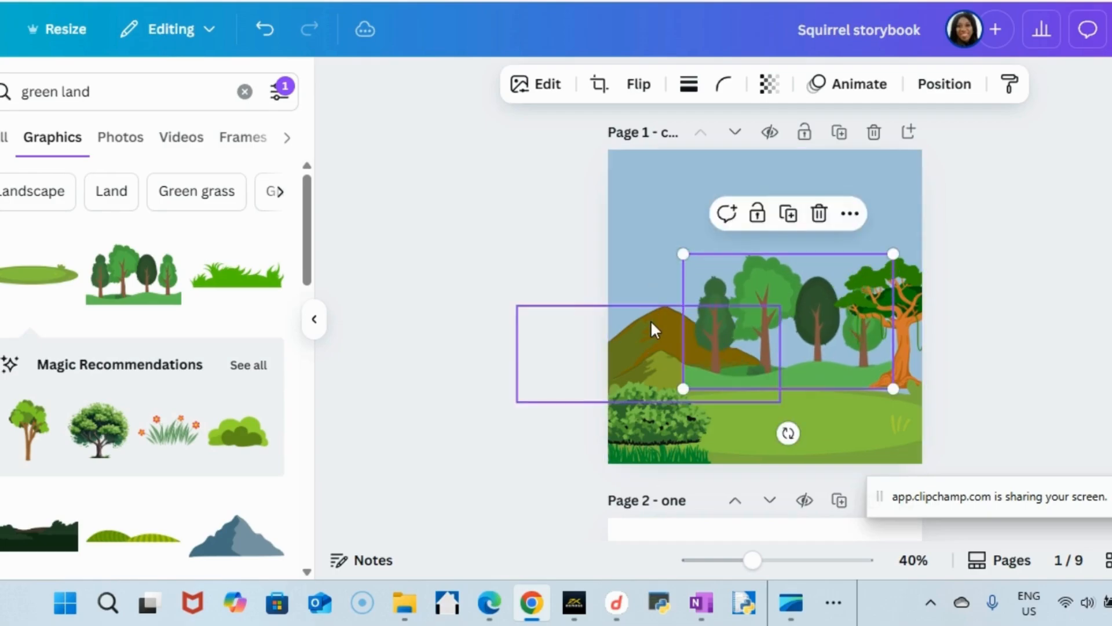
drag(655, 331, 809, 350)
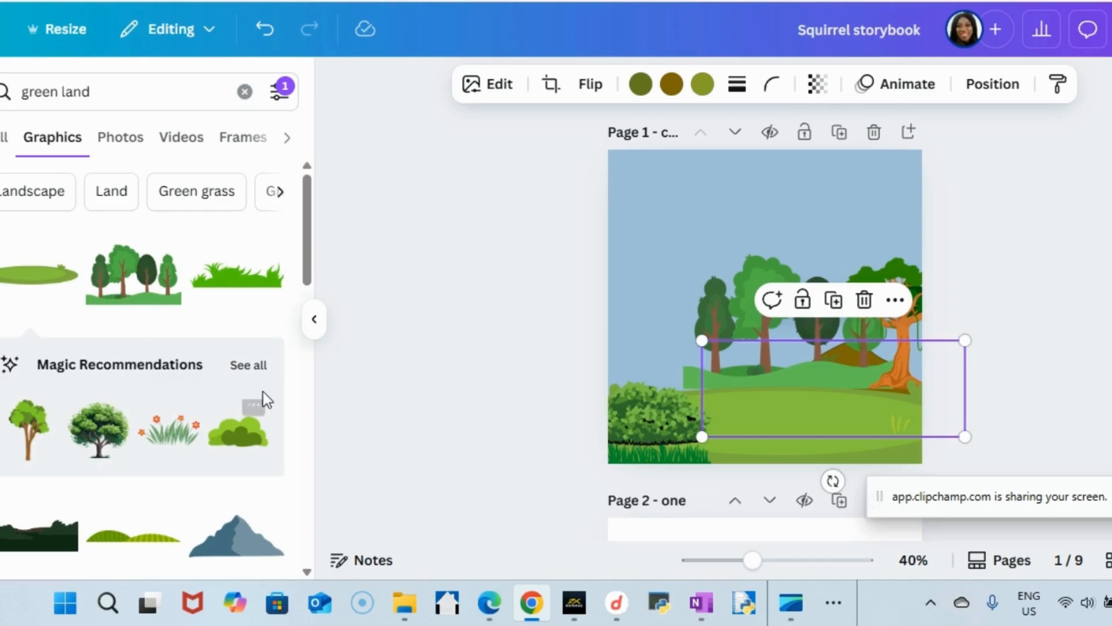
Step: Add the rounded light green bush from the green land recommendations and place it at the left edge above the dark bush
click(265, 366)
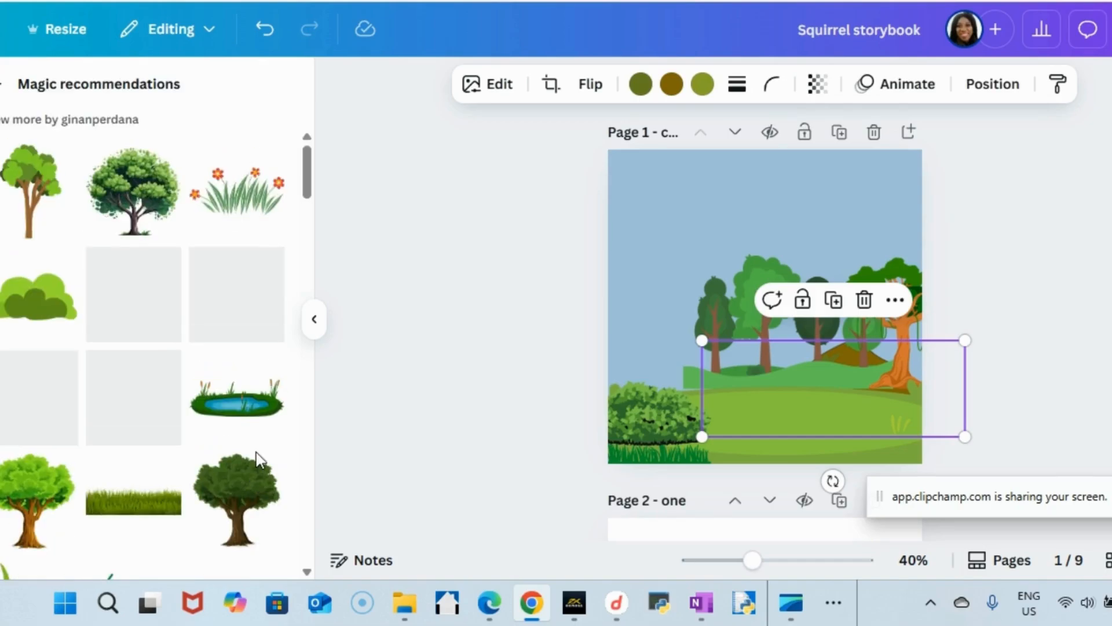
click(37, 296)
drag(717, 315, 623, 367)
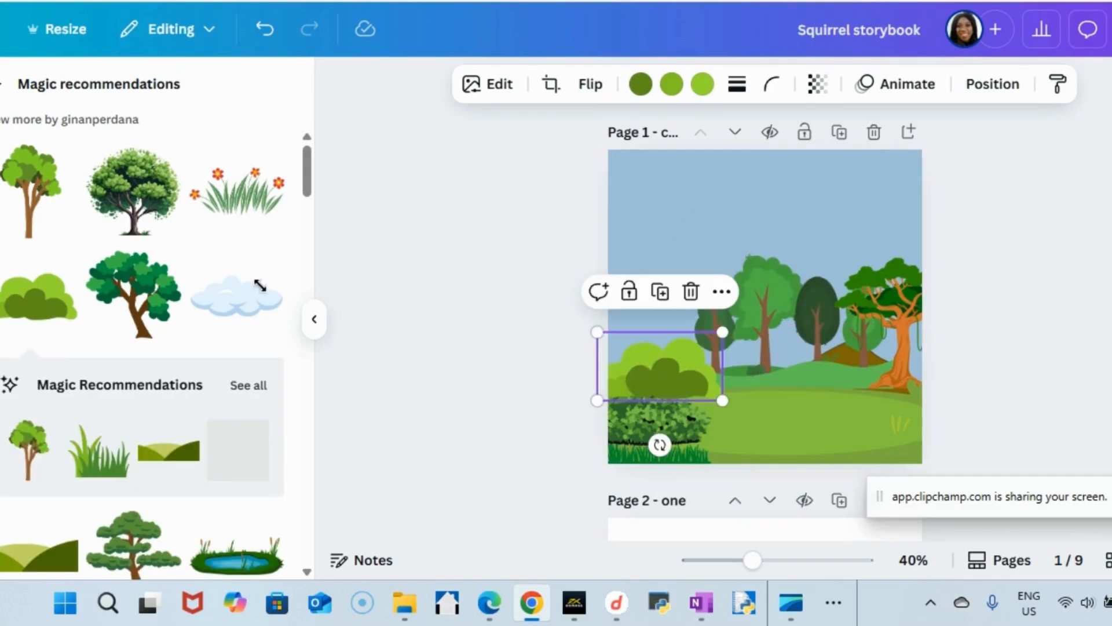
Step: Add the leaning dark green tree and place it partly off the cover's left edge, above the light green bush
click(148, 307)
drag(752, 309, 608, 317)
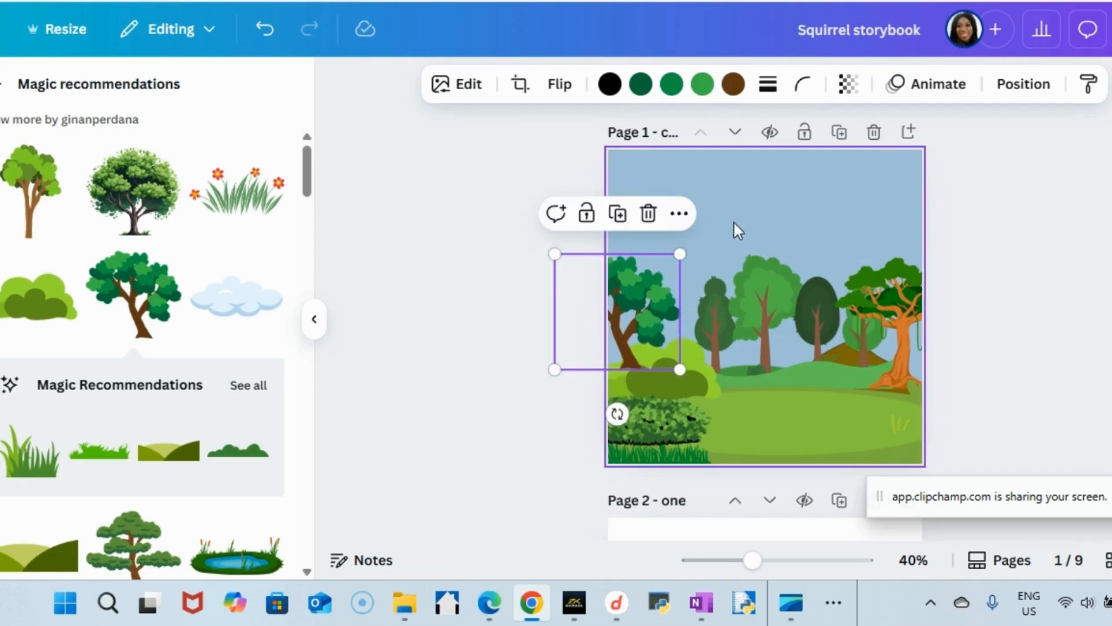
click(856, 213)
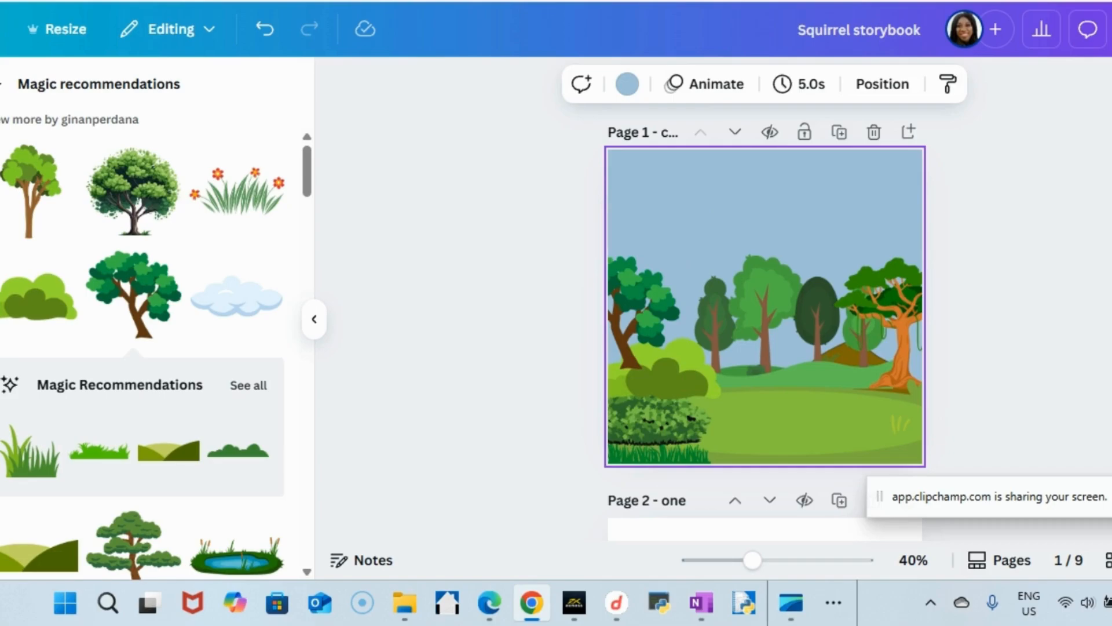
drag(633, 284, 660, 244)
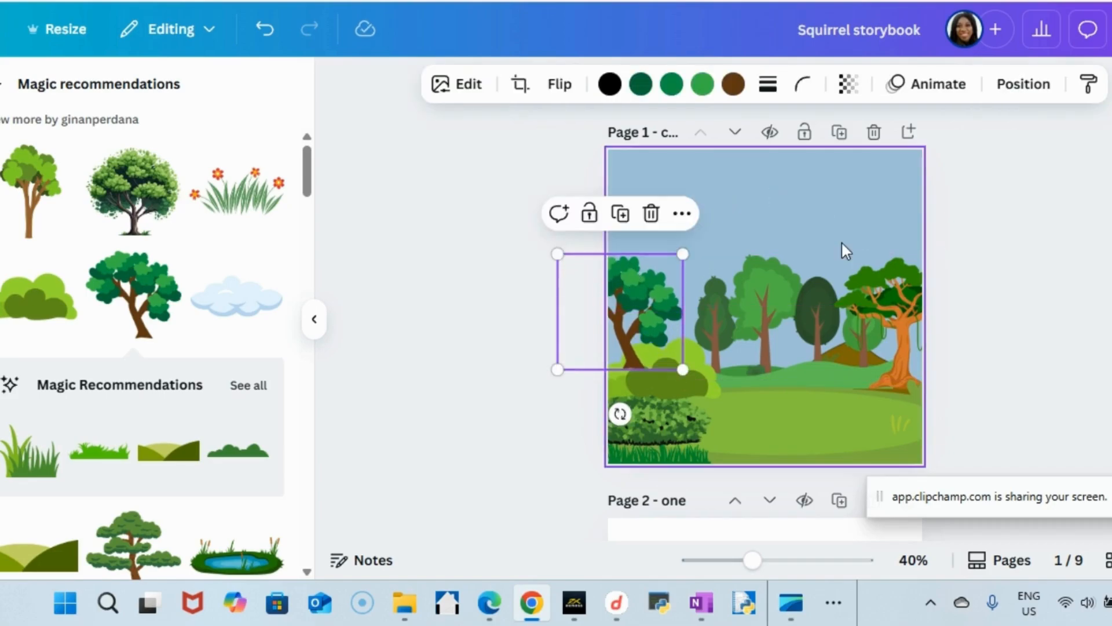
click(850, 215)
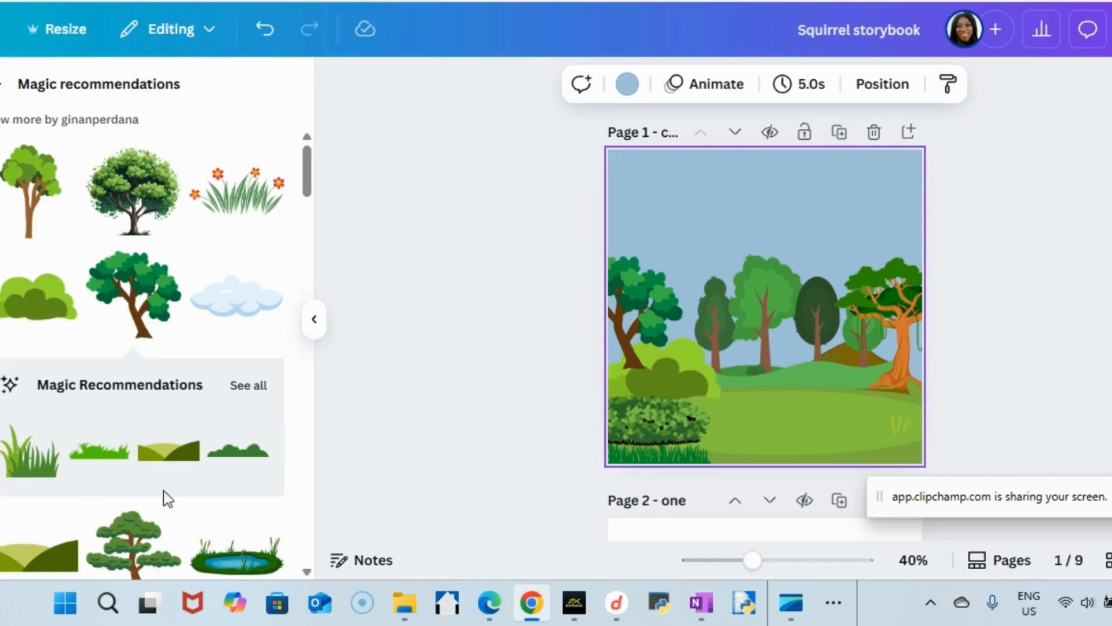
Step: Return to the green land results and place the red-flowered grass graphic in the cover's lower-right corner
click(3, 84)
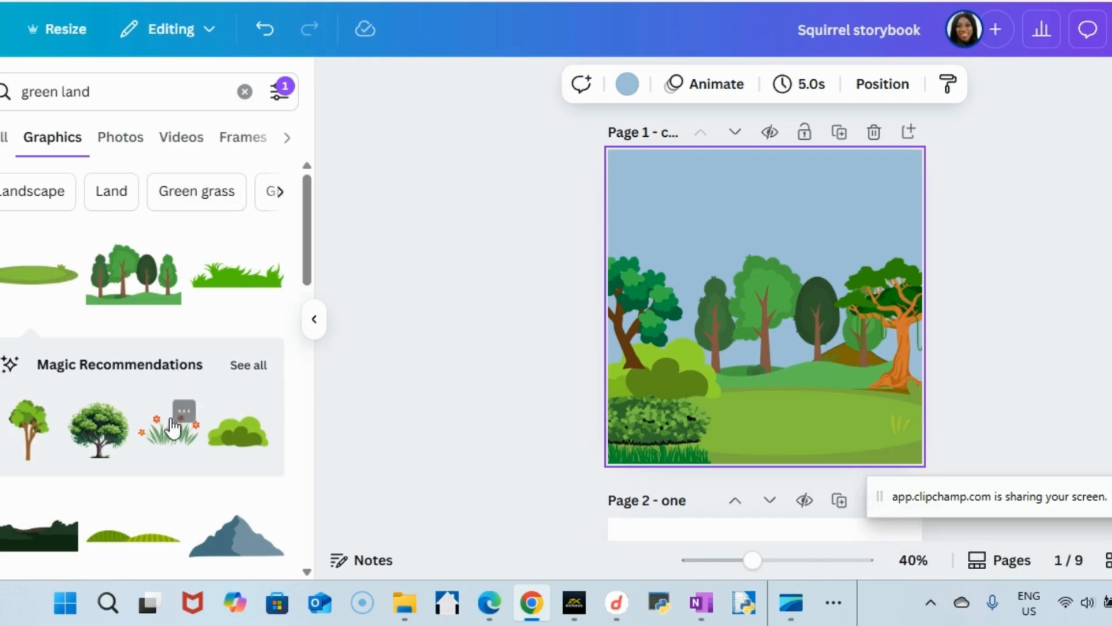
drag(789, 334, 871, 433)
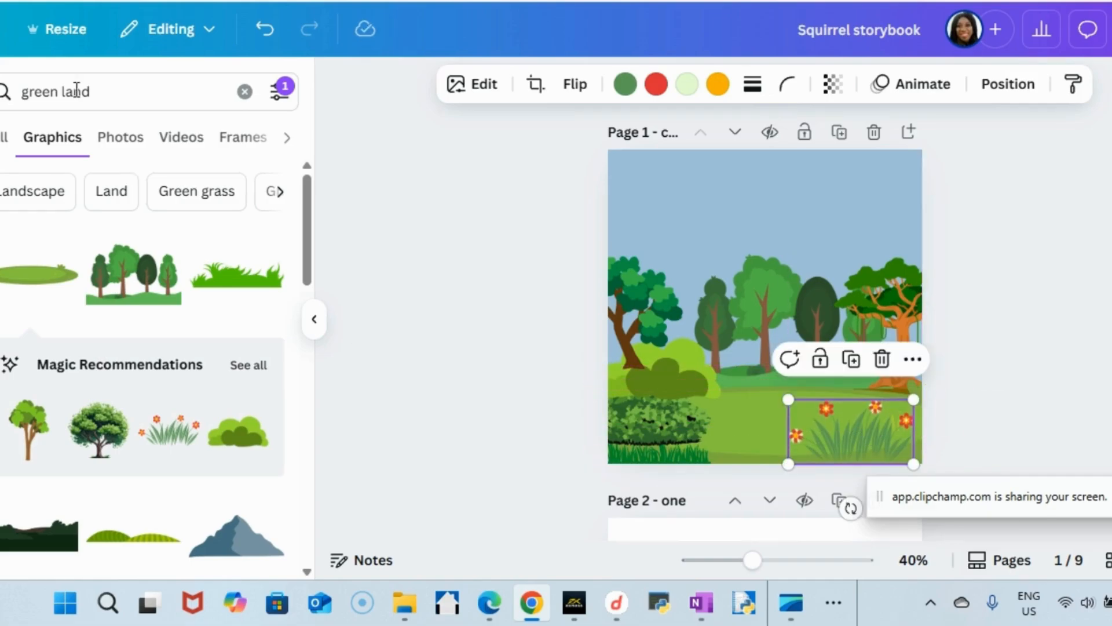
Step: Replace the green land search with an elements search for "sun"
click(244, 92)
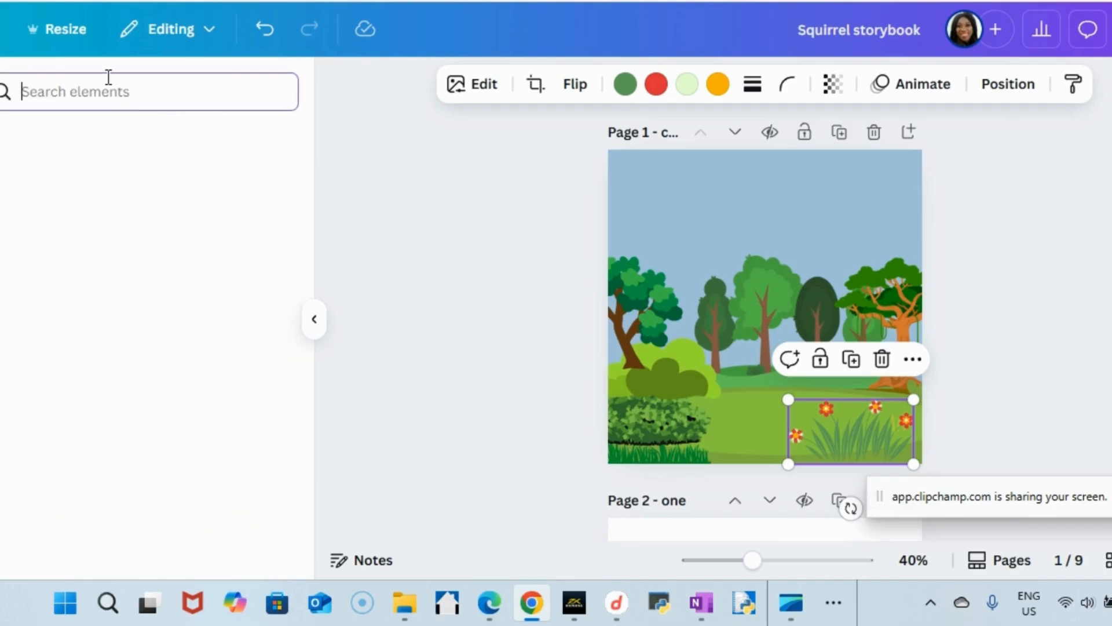
text(sun)
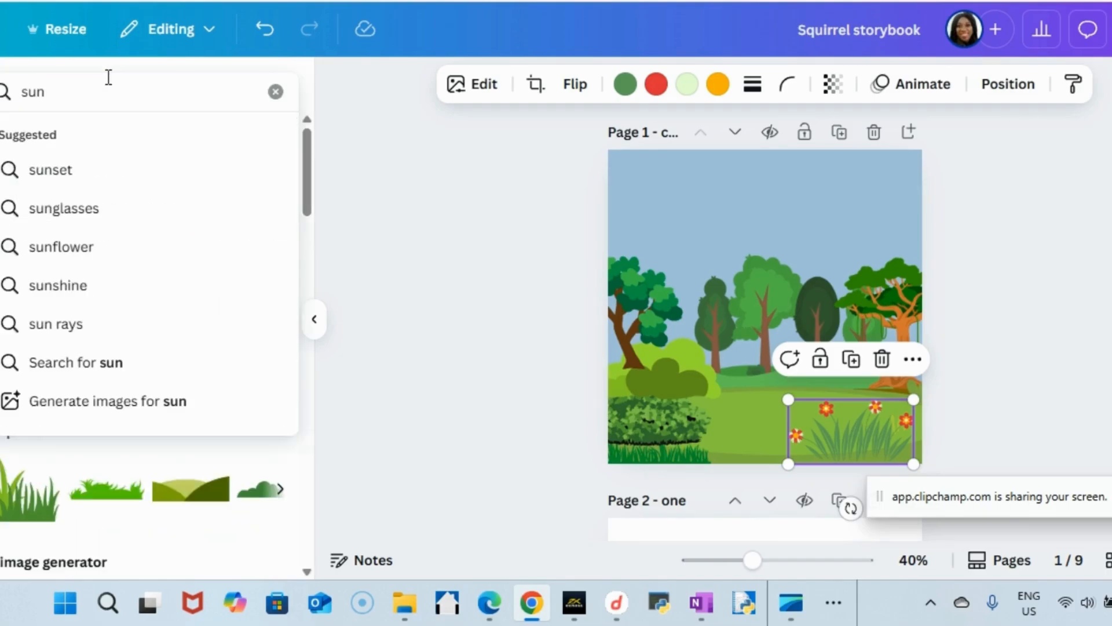
key(Return)
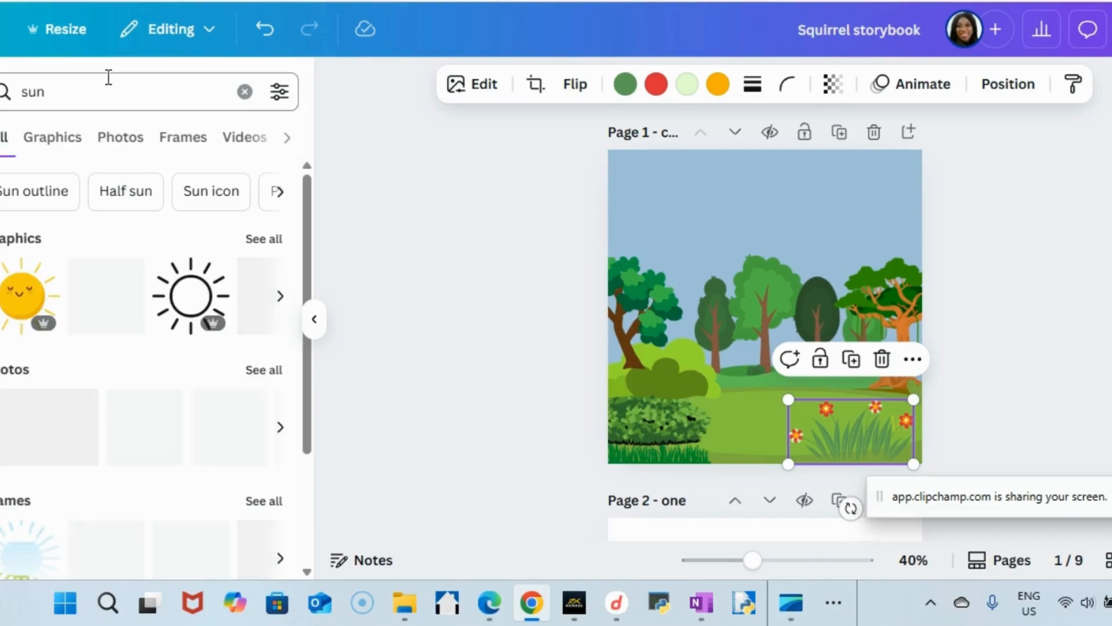
click(280, 106)
scroll(84, 281, down, 3)
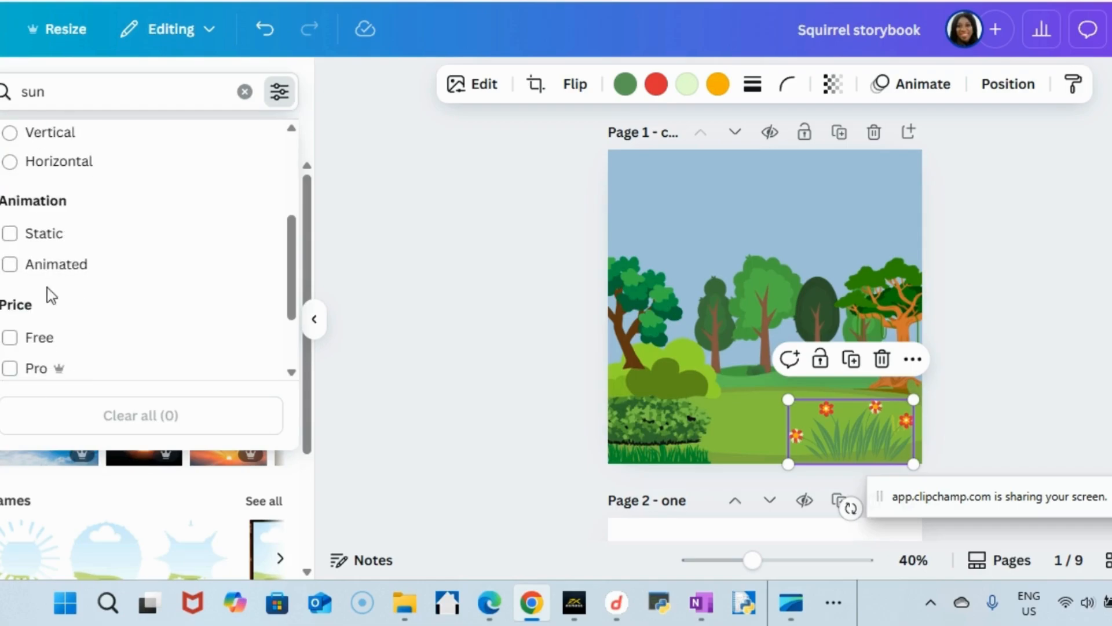
click(23, 338)
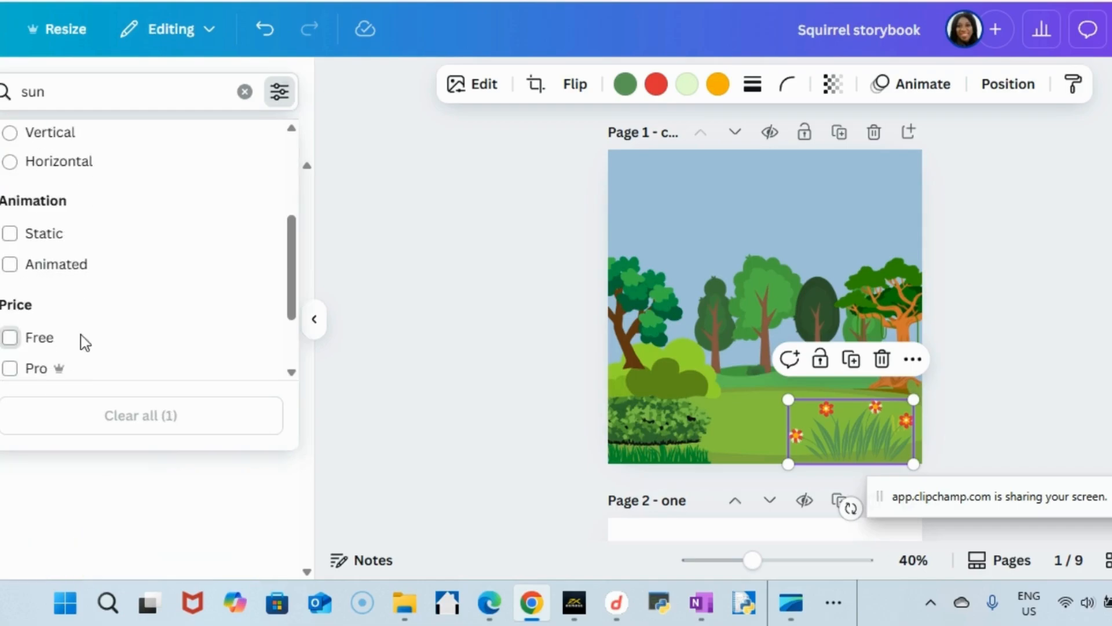
click(124, 417)
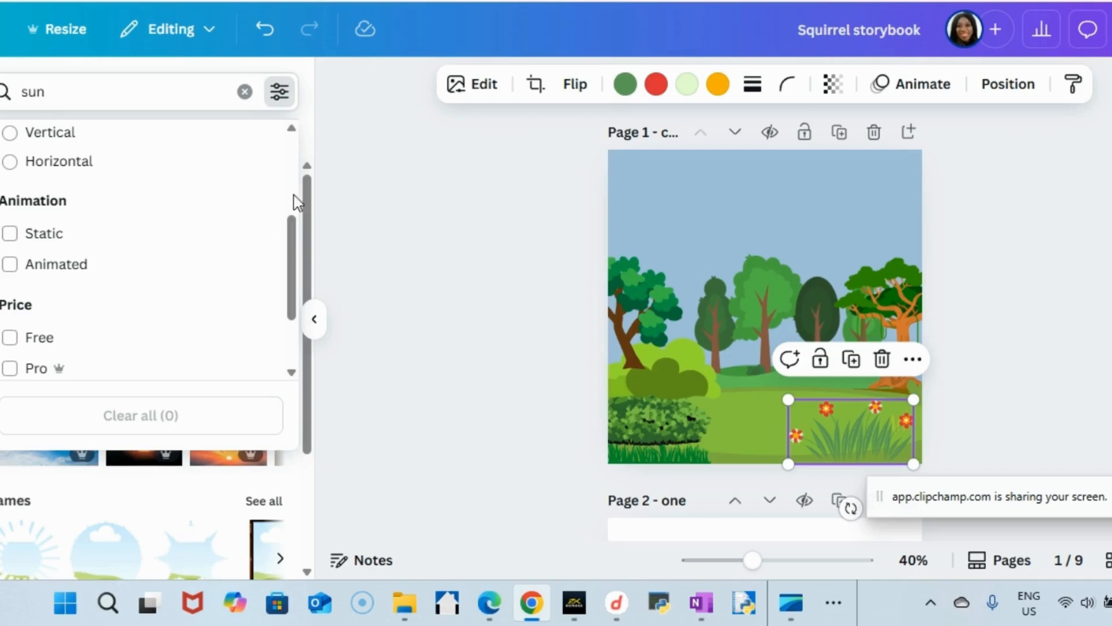
click(256, 104)
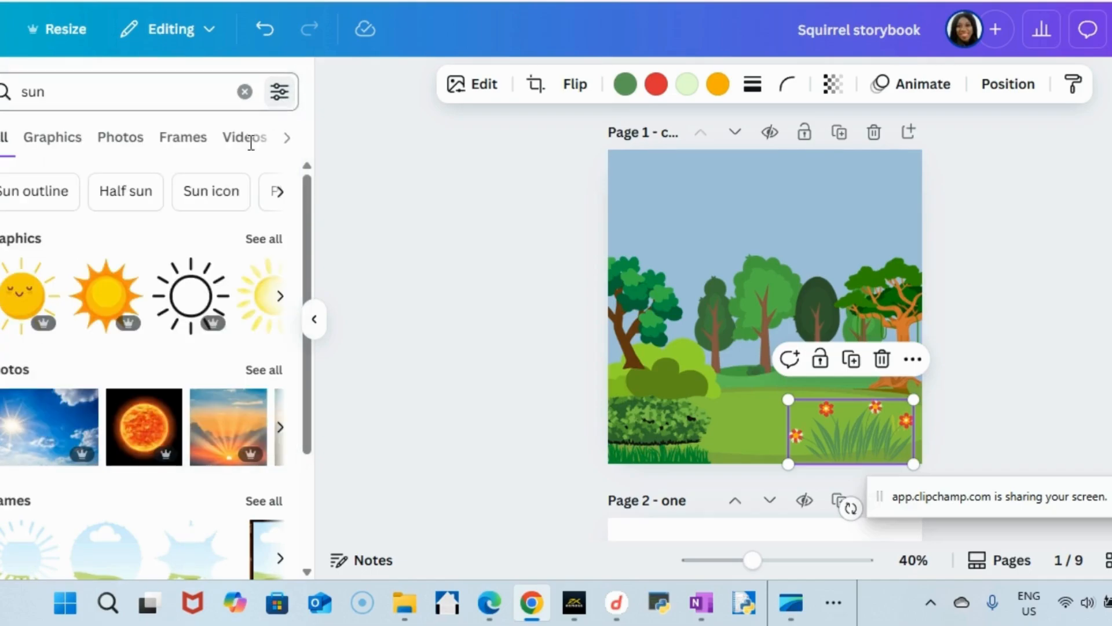
Step: Add the plain yellow sun from the full graphics list, shrink it and place it in the sky's upper-right area
click(264, 238)
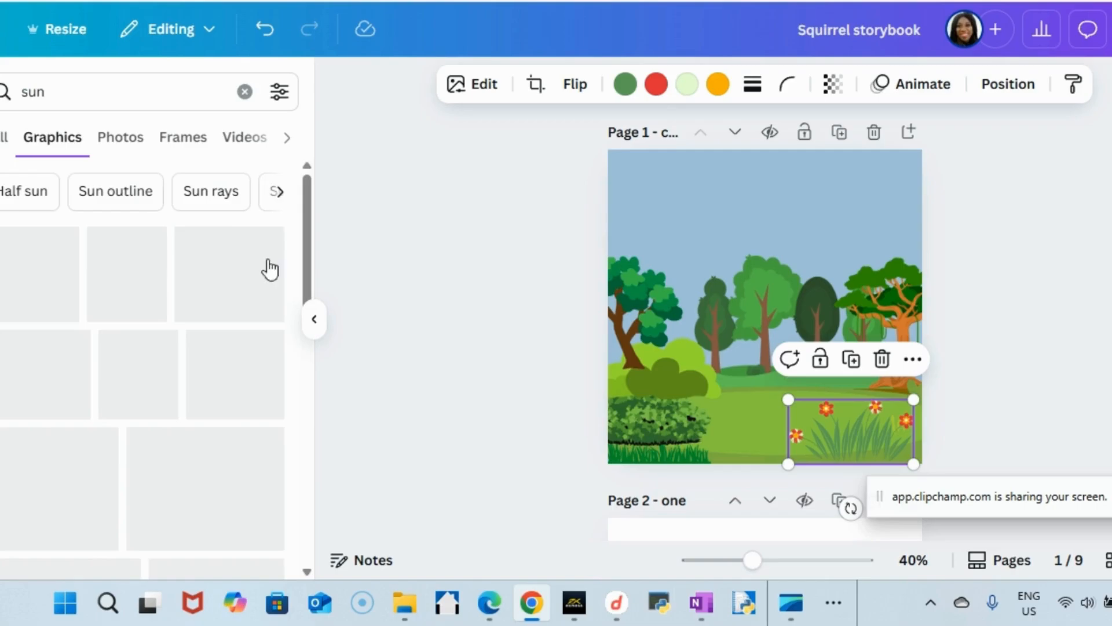
scroll(270, 269, down, 3)
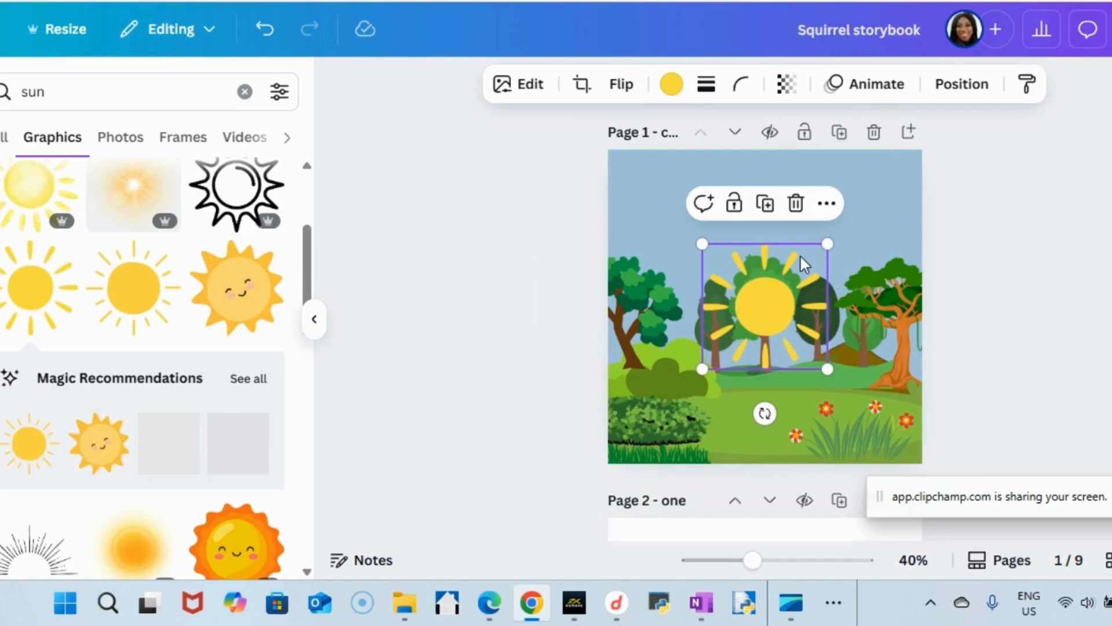
drag(828, 243, 891, 198)
click(869, 266)
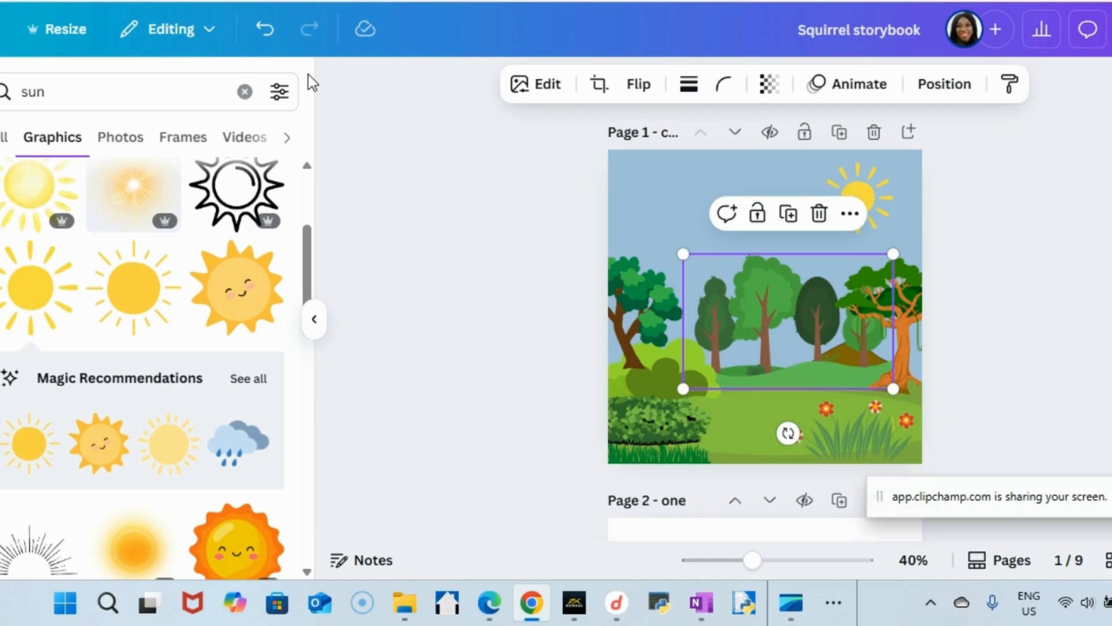
Step: Replace the sun search with an elements search for "squirrel illustration"
click(1054, 254)
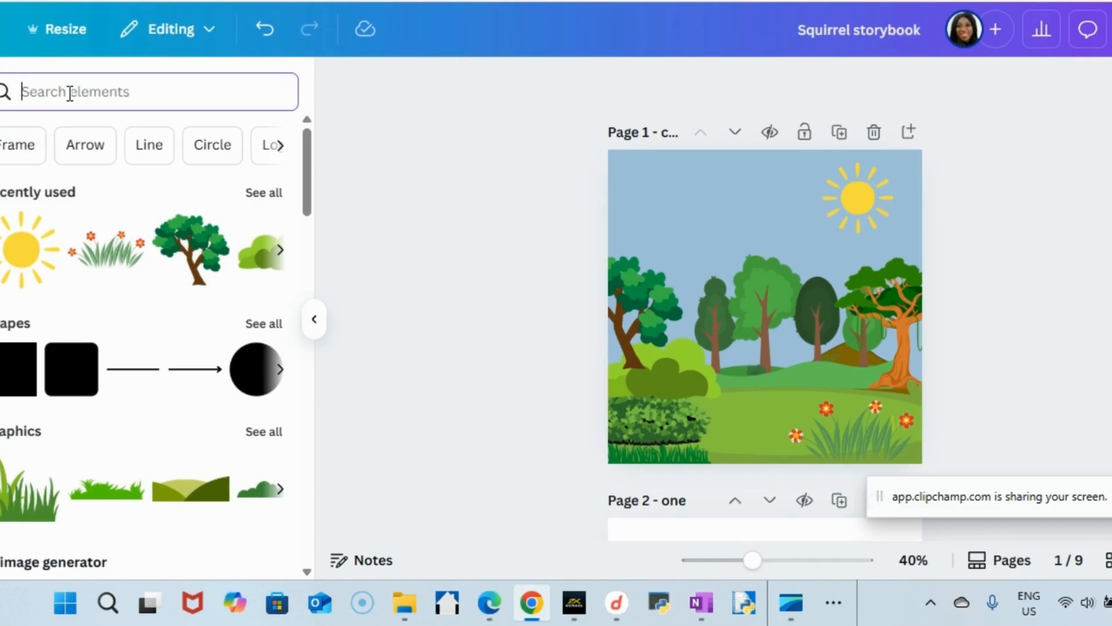
text(su)
key(BackSpace)
text(quirre)
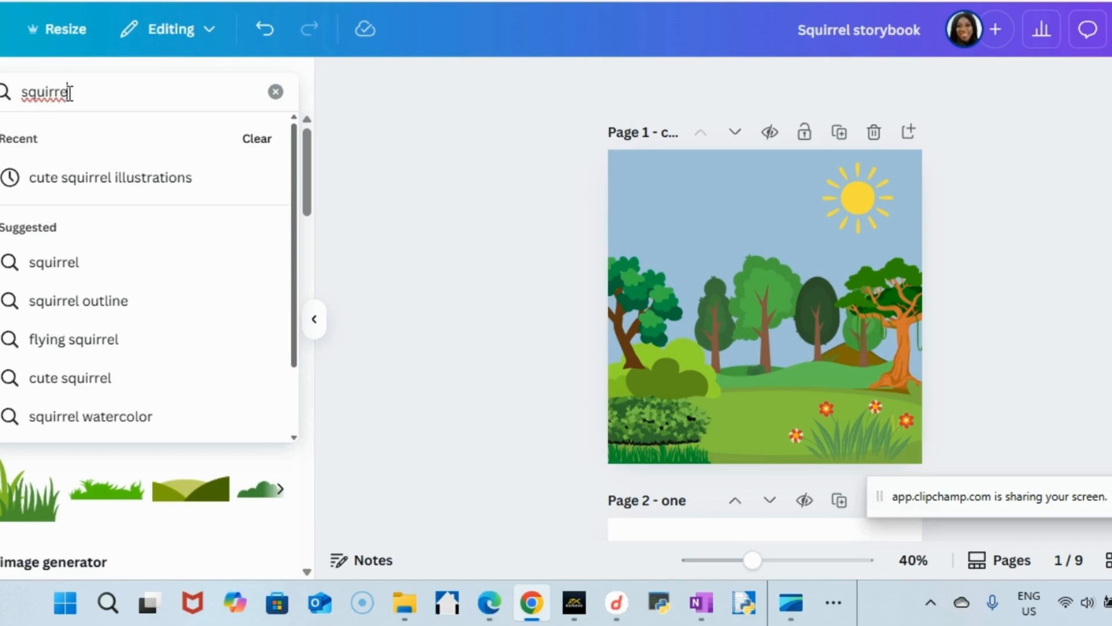
text(l i)
key(BackSpace)
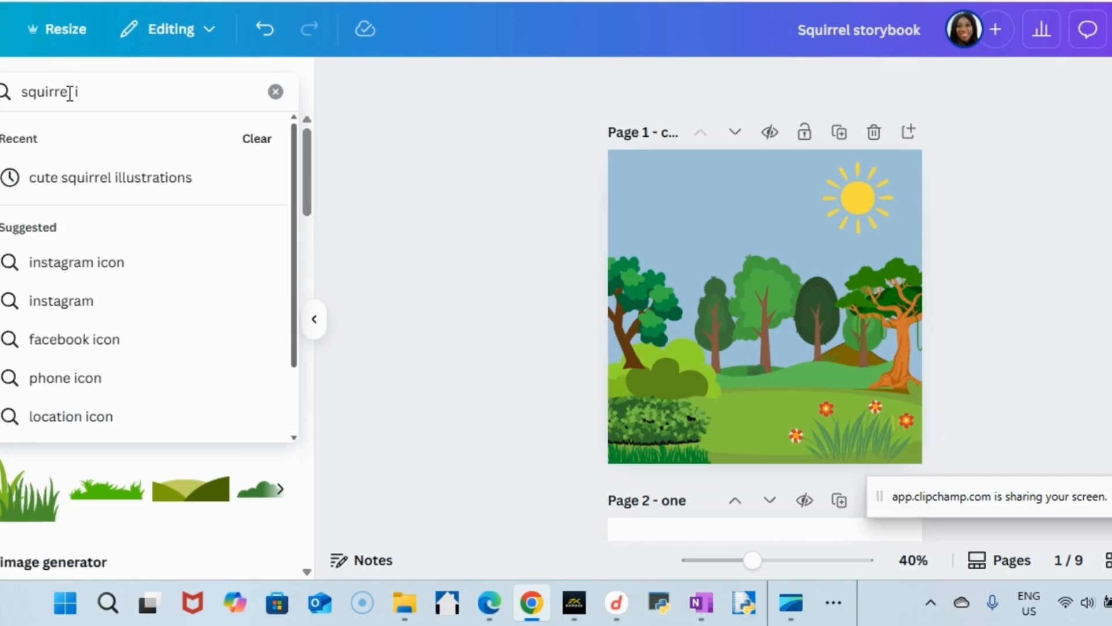
text(llustration)
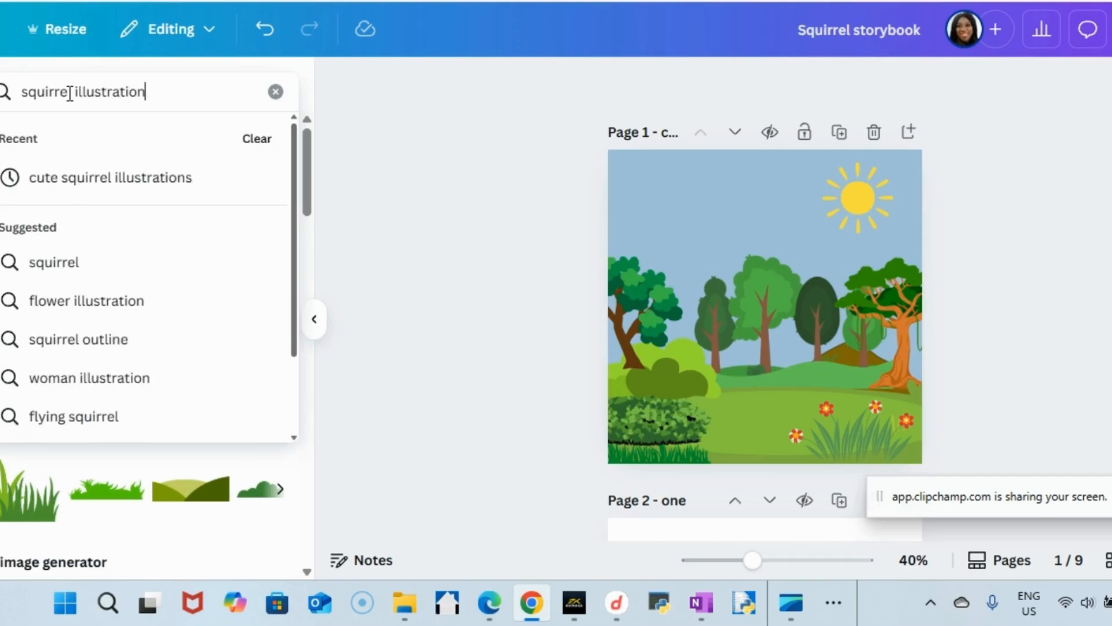
key(Return)
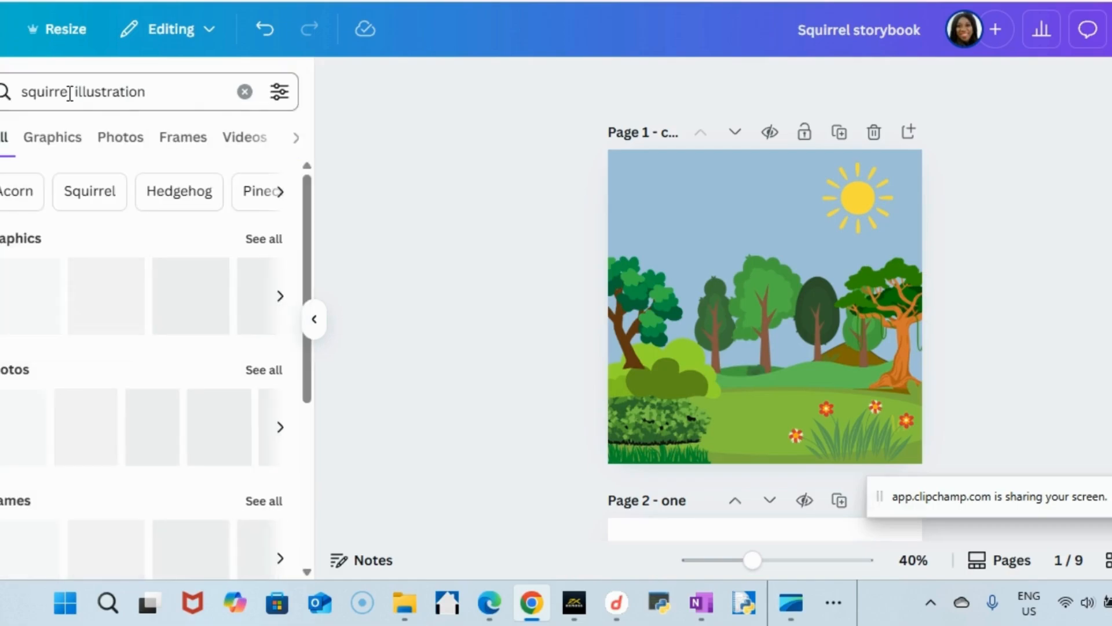
Step: Show the full list of squirrel graphics and filter it to free items only
click(262, 240)
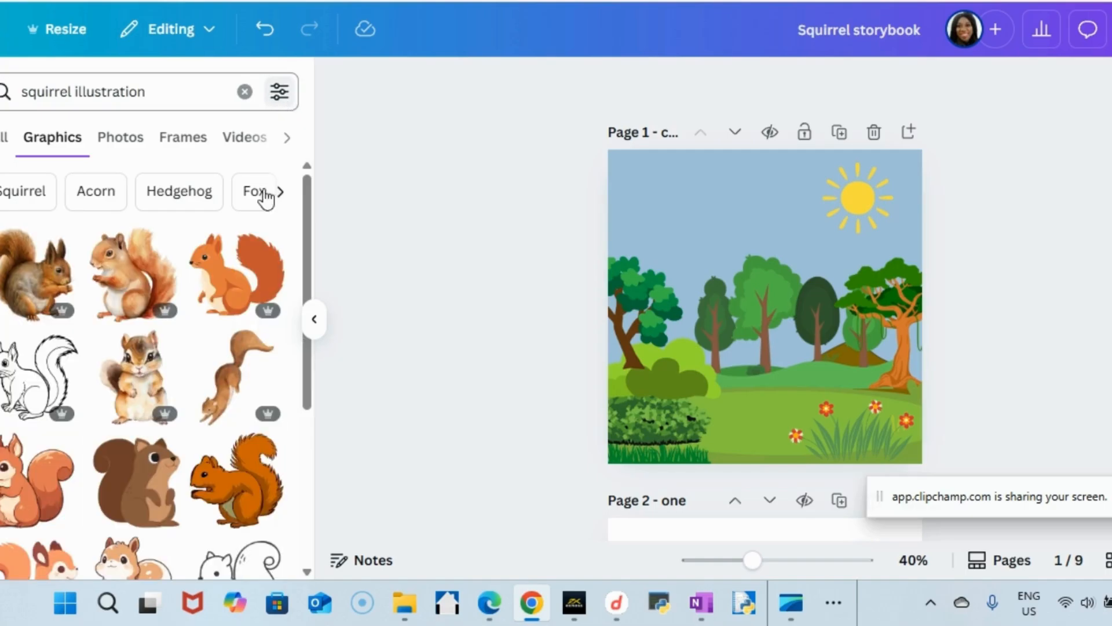
click(280, 91)
scroll(125, 263, down, 2)
scroll(125, 264, down, 3)
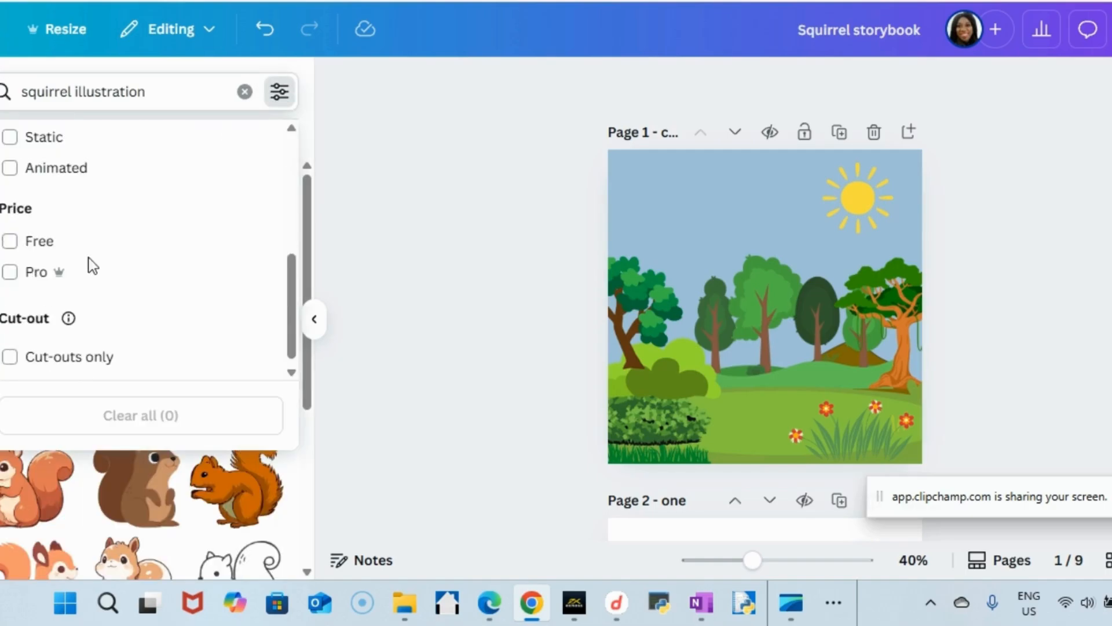
click(10, 241)
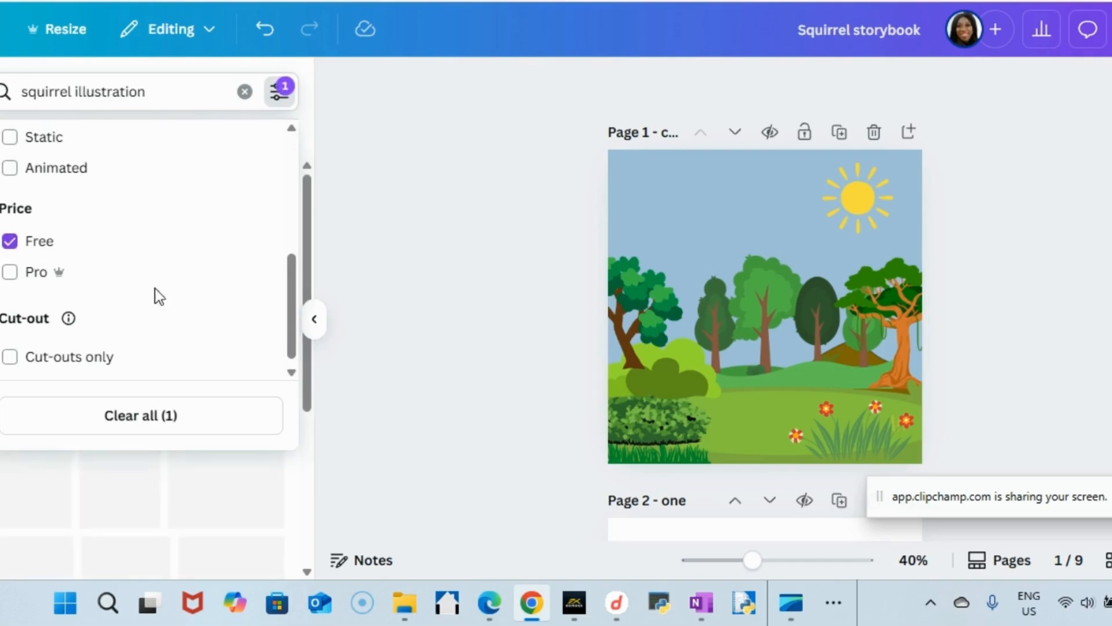
click(273, 91)
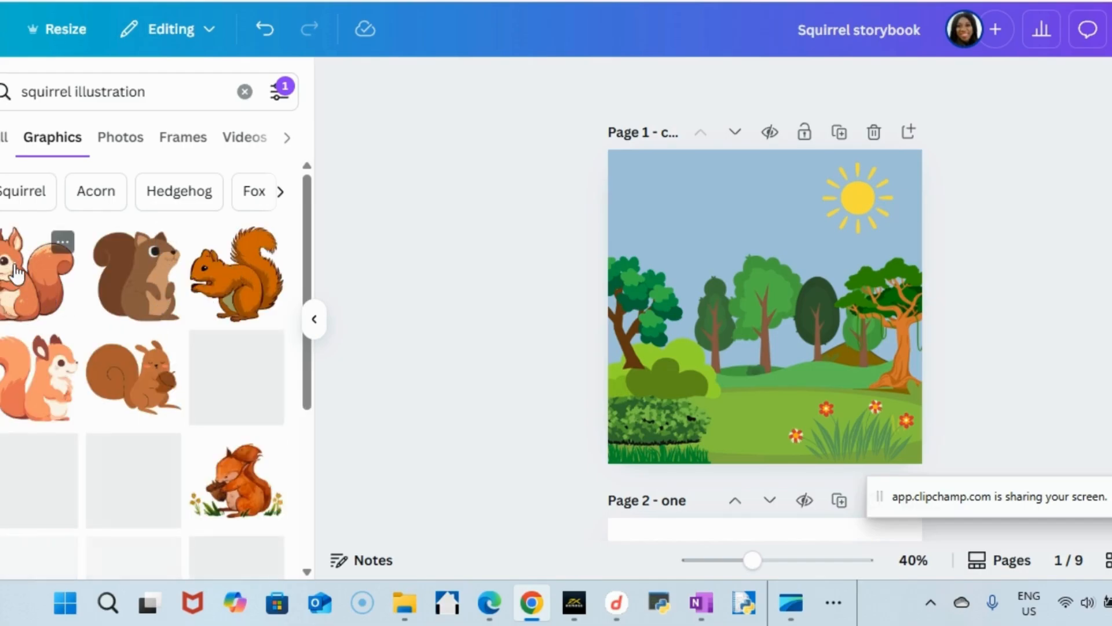
Step: From the first squirrel's magic recommendations, add the orange autumn tree with falling leaves, shrink it and place it over the light green bush
click(65, 246)
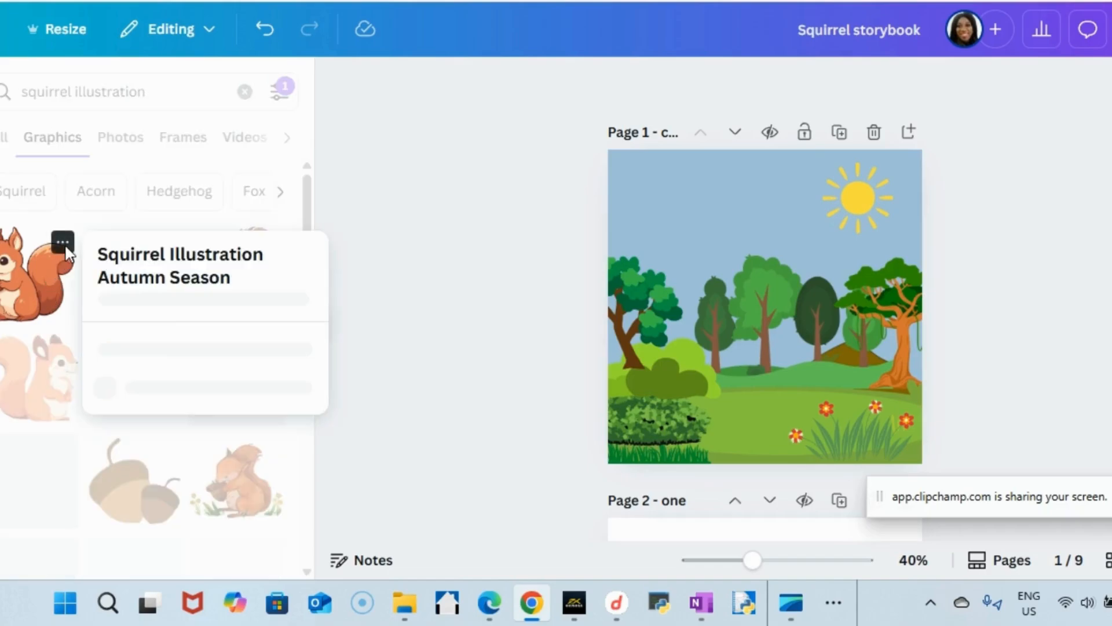
click(191, 476)
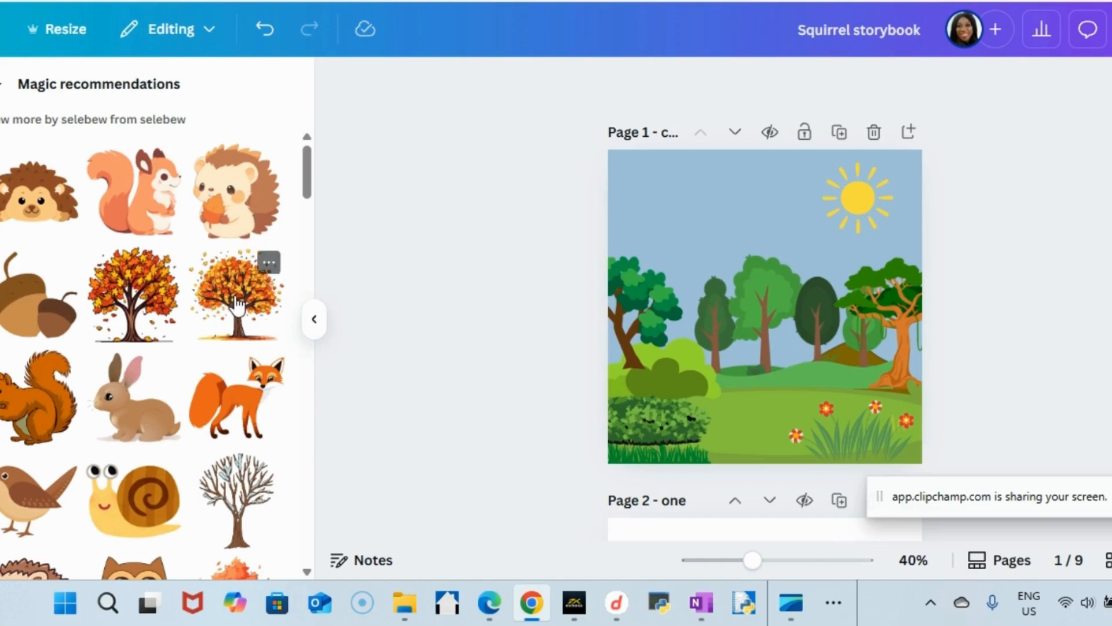
drag(284, 303, 764, 312)
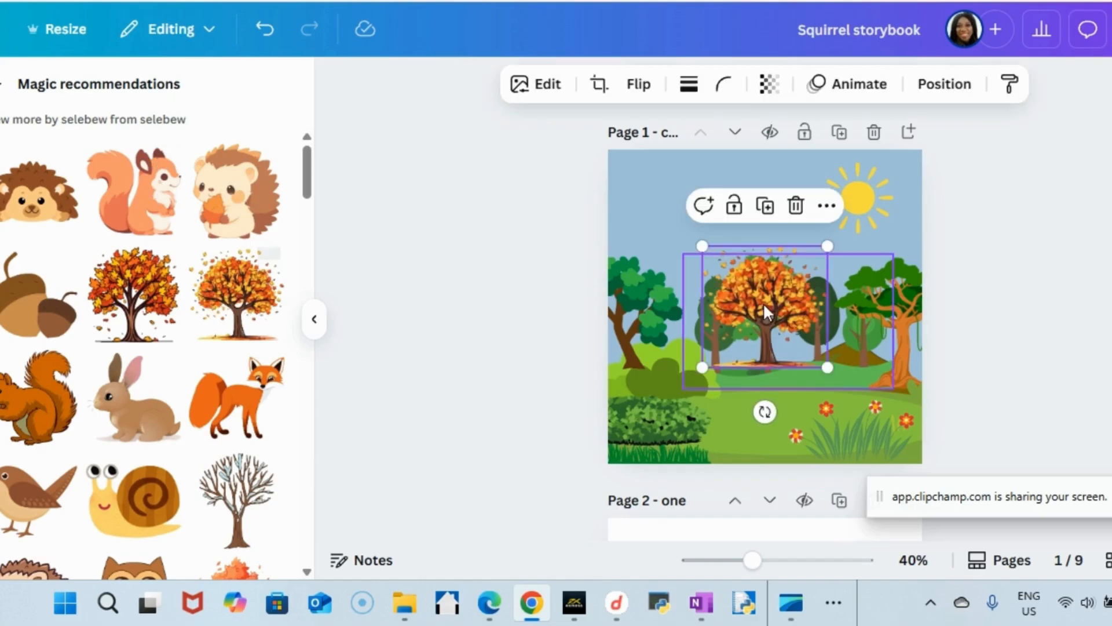
drag(827, 245, 803, 288)
drag(747, 333, 660, 367)
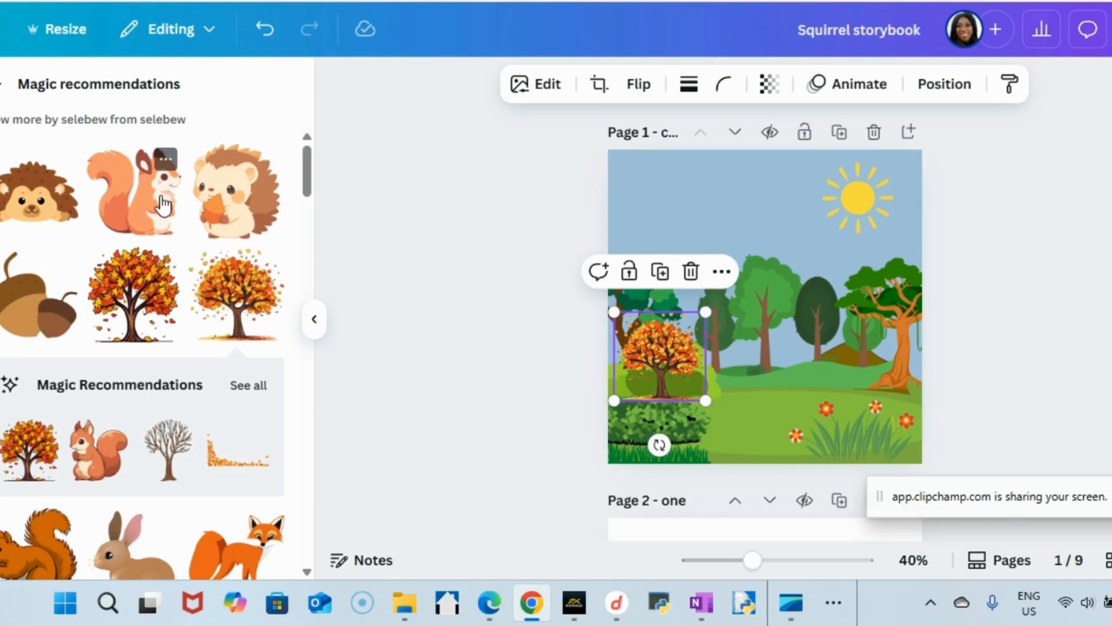
Step: Add the big-eyed brown owl, shrink it and perch it on top of the orange-trunked tree at the cover's right edge
scroll(119, 405, down, 5)
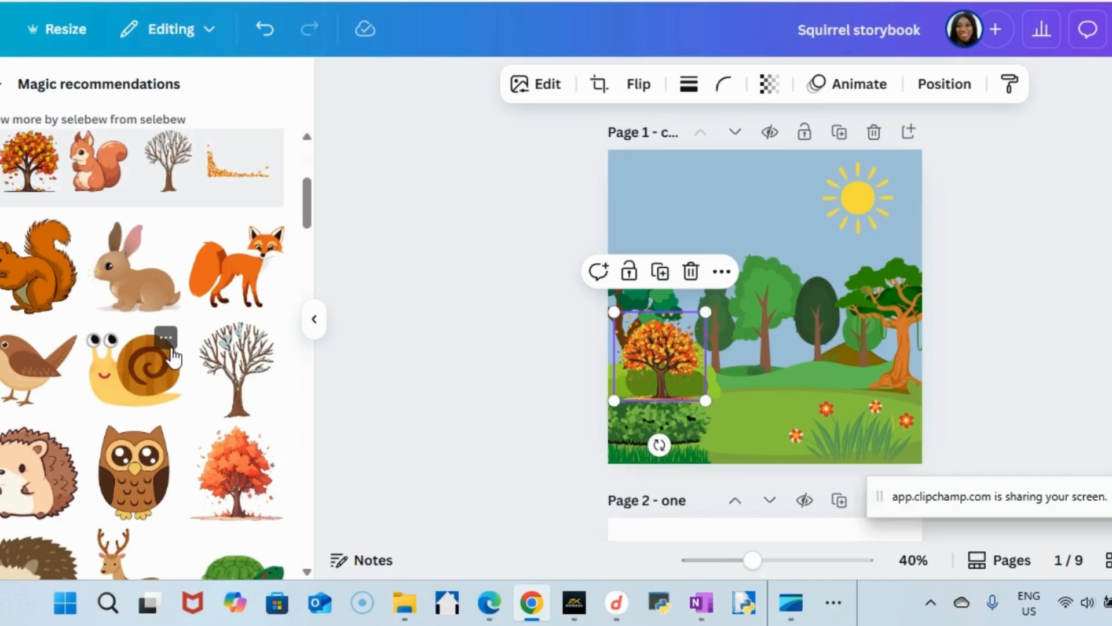
click(137, 470)
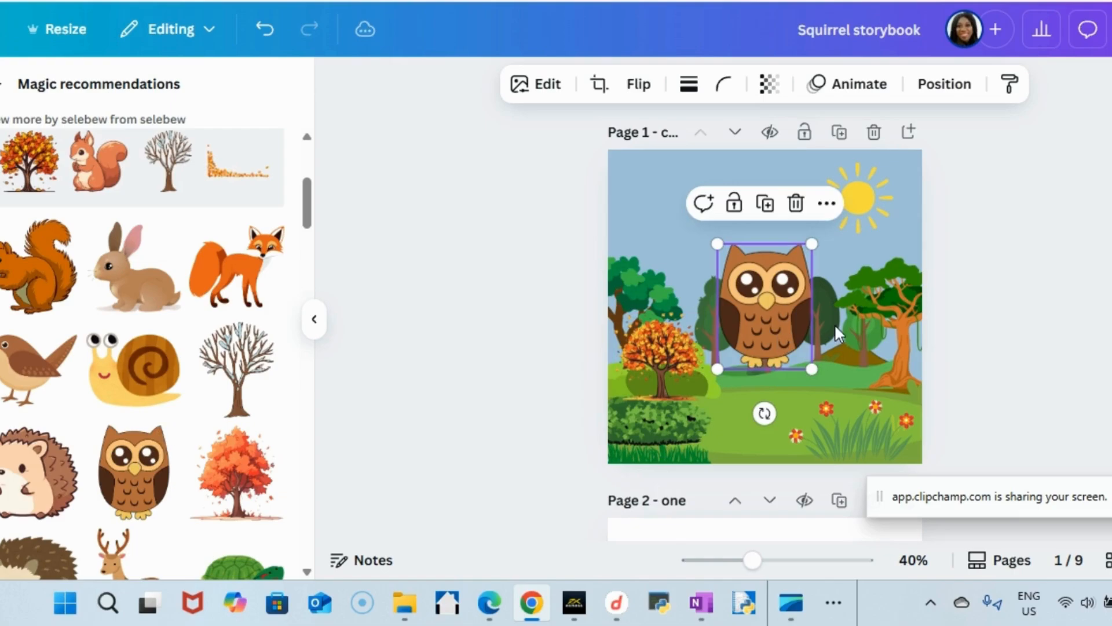
drag(812, 241, 788, 279)
drag(751, 319, 898, 300)
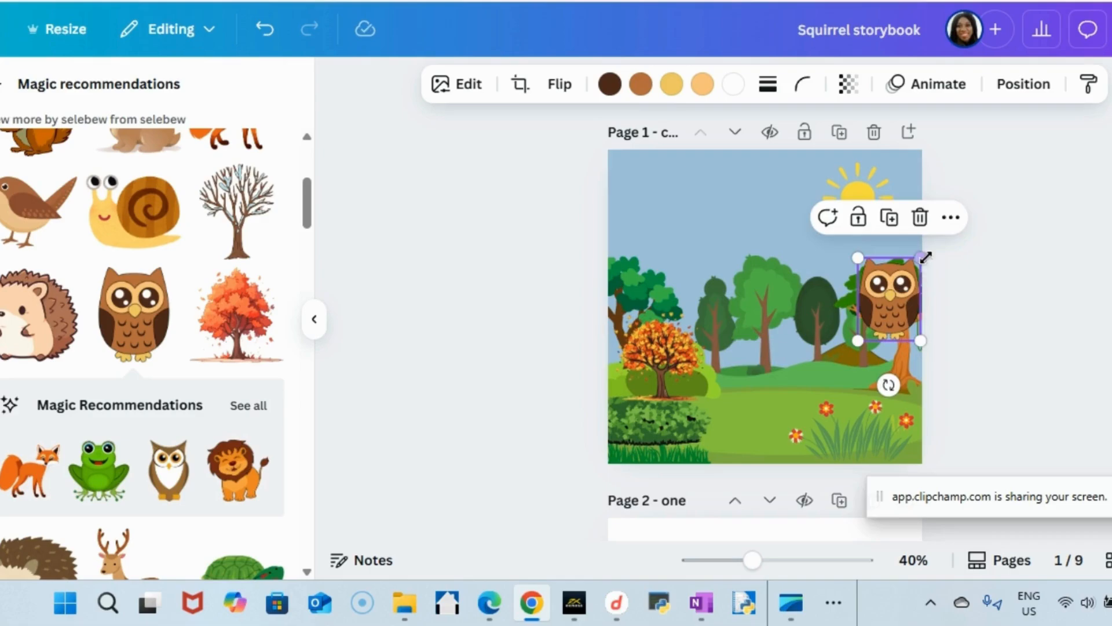
drag(925, 257, 898, 273)
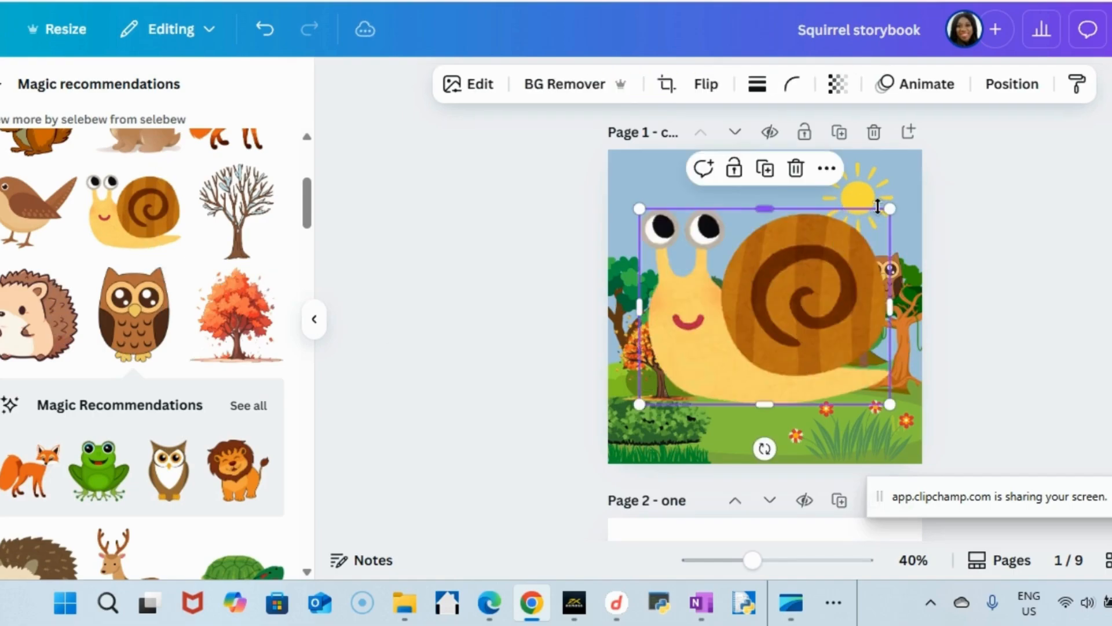
Step: Add the smiling yellow snail, shrink it and place it at the foot of the orange-trunked tree
drag(892, 209, 764, 306)
drag(720, 351, 907, 374)
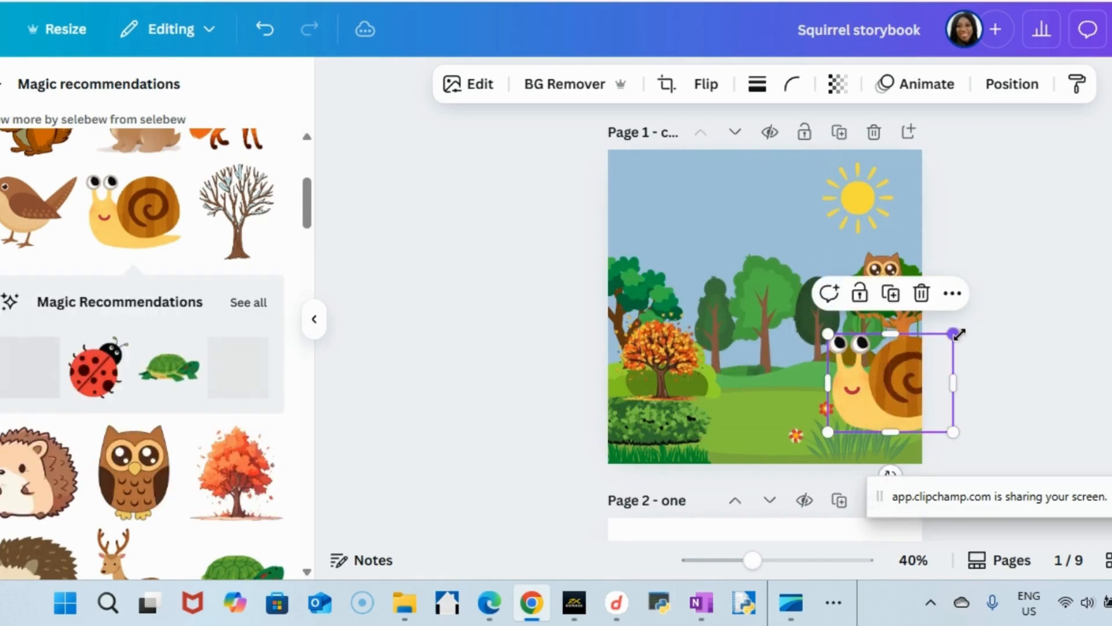
drag(952, 331, 891, 393)
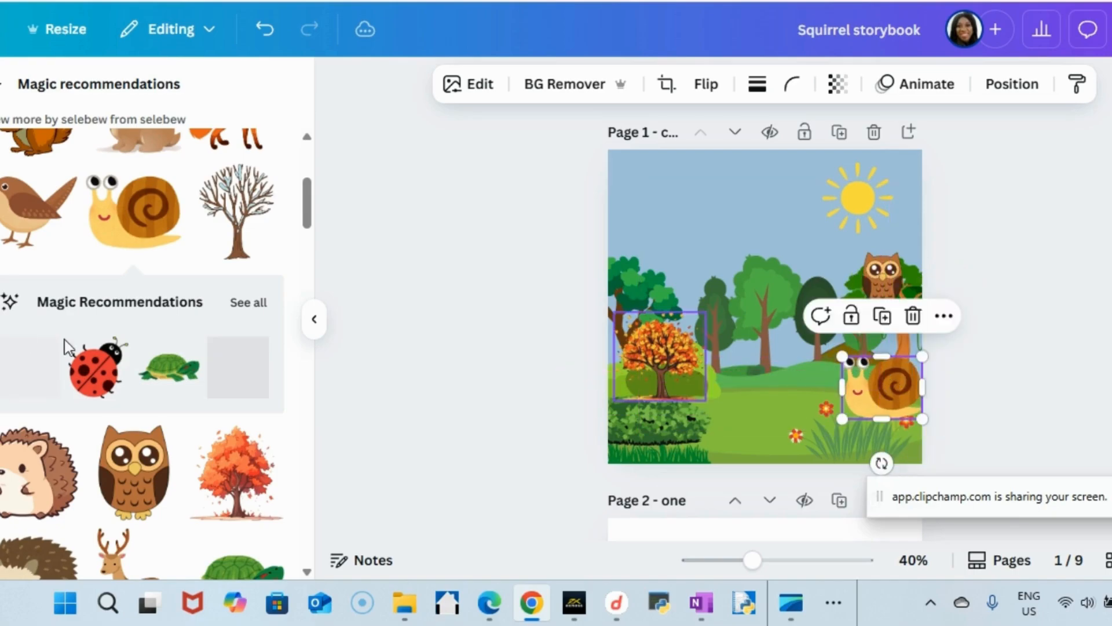
Step: Add the grey and white rabbit from the recommended animals, shrink it and place it in the cover's lower-left corner in front of the bush
scroll(147, 294, up, 3)
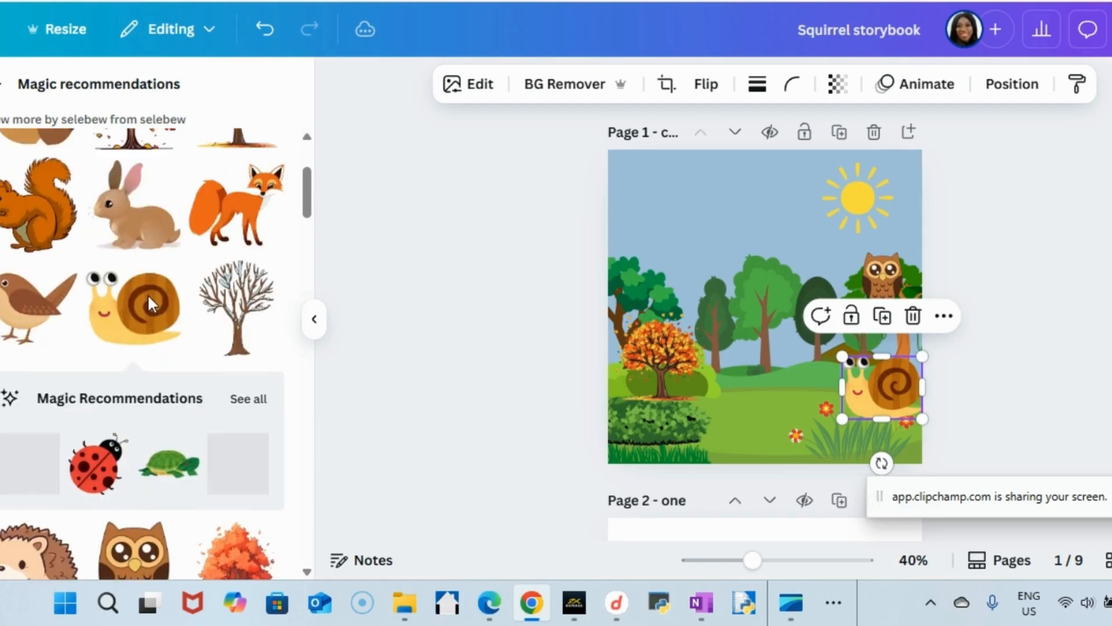
mouse_move(73, 283)
scroll(81, 361, down, 10)
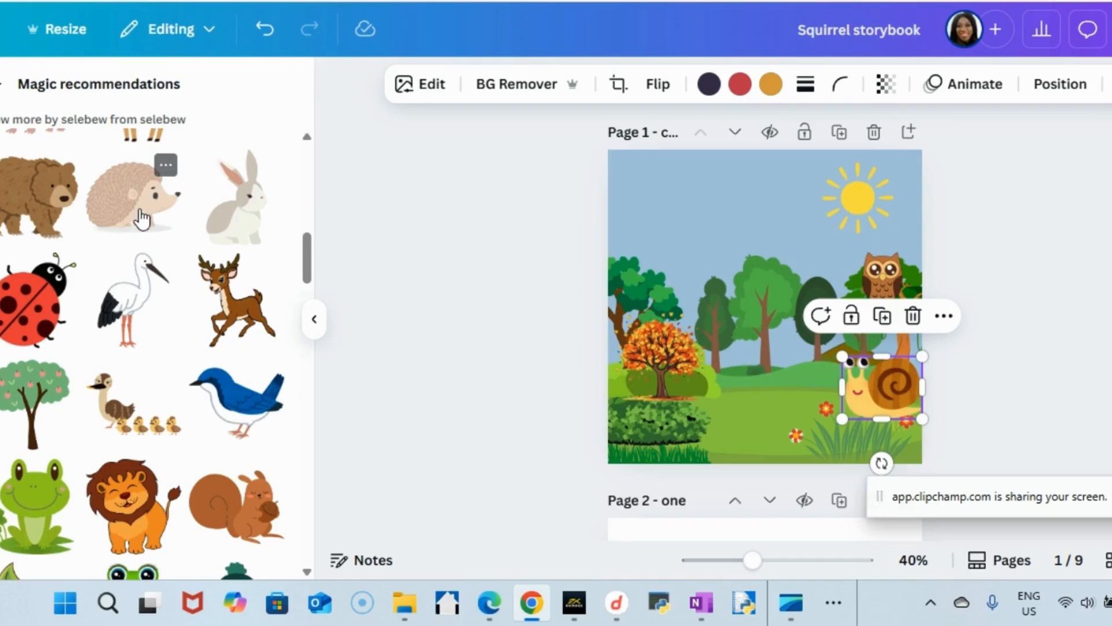
click(262, 229)
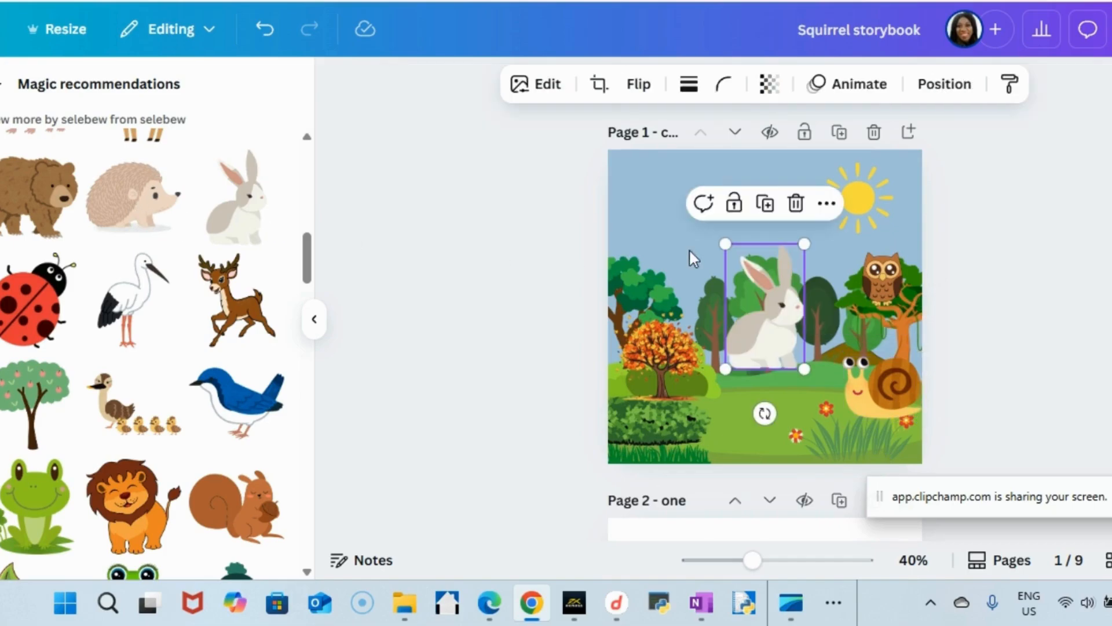
drag(780, 294, 679, 380)
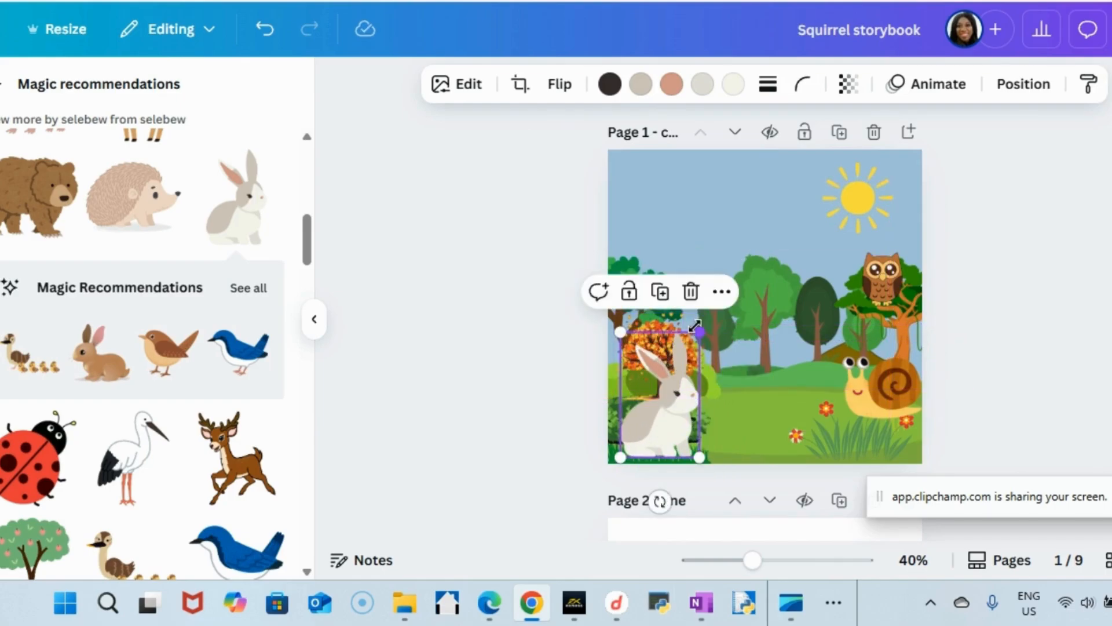
drag(698, 330, 677, 369)
Step: Add the light brown squirrel looking upward, shrink it and place it on the grass between the middle trees and the snail
scroll(254, 391, down, 3)
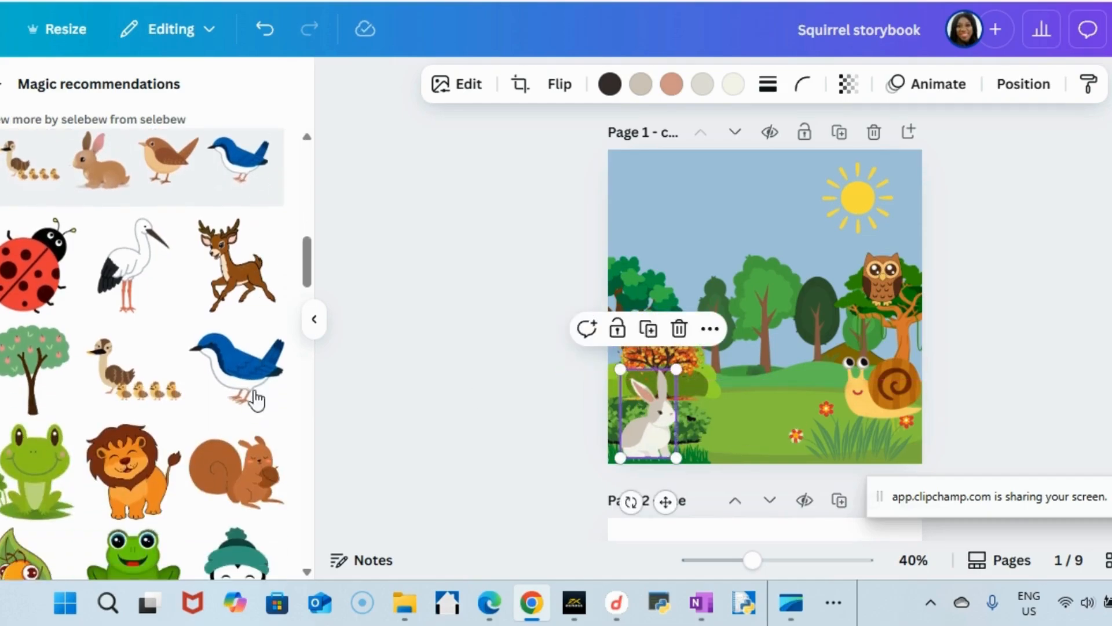
scroll(246, 360, down, 2)
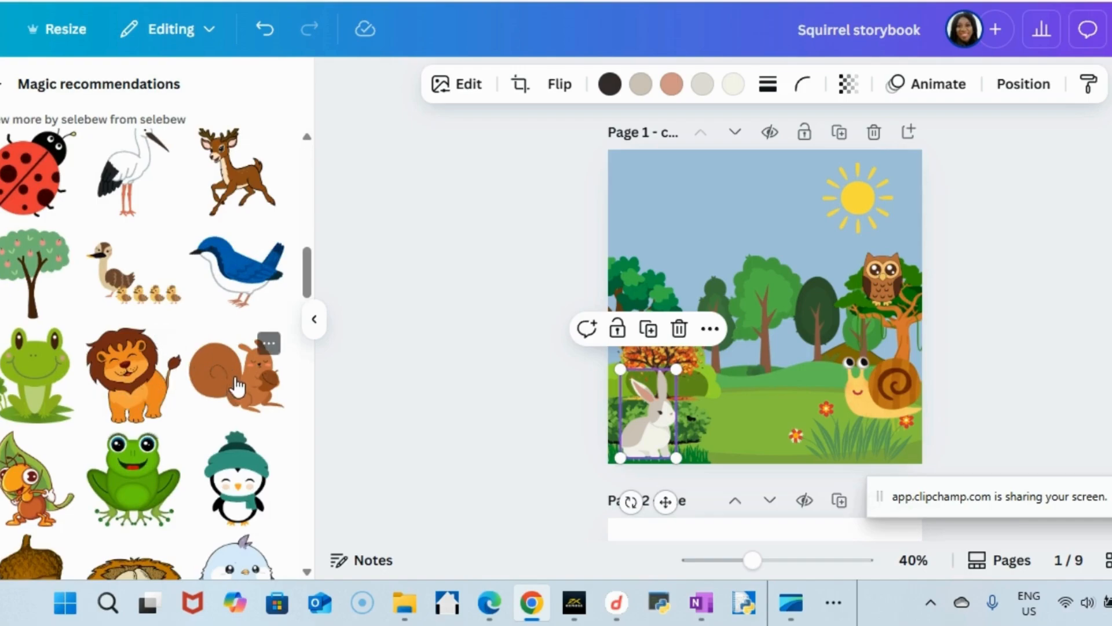
scroll(249, 380, down, 5)
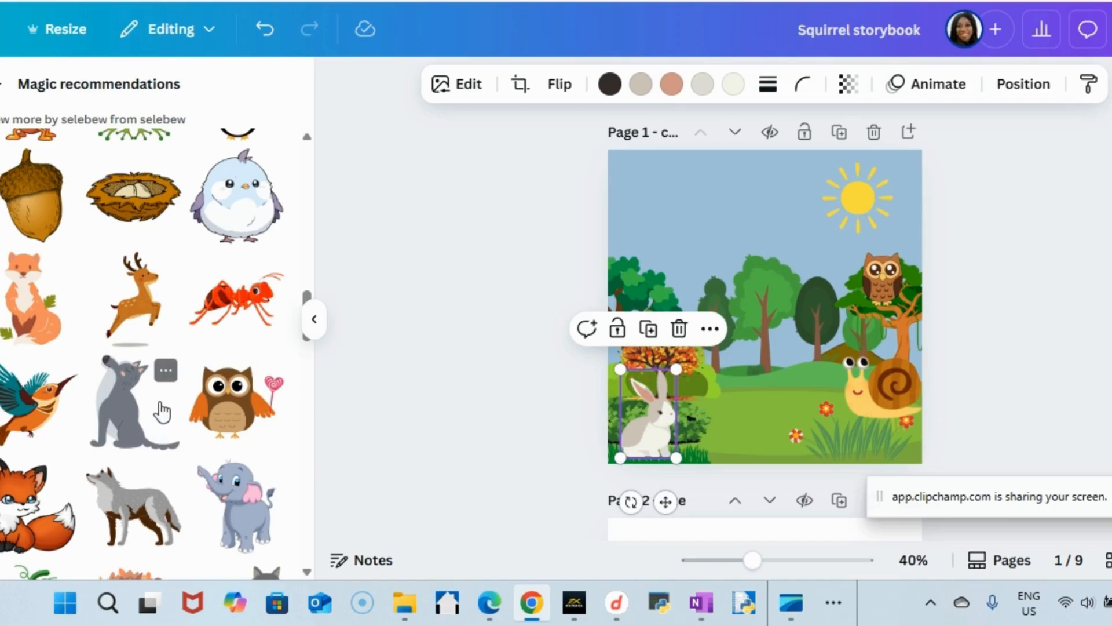
scroll(173, 347, down, 5)
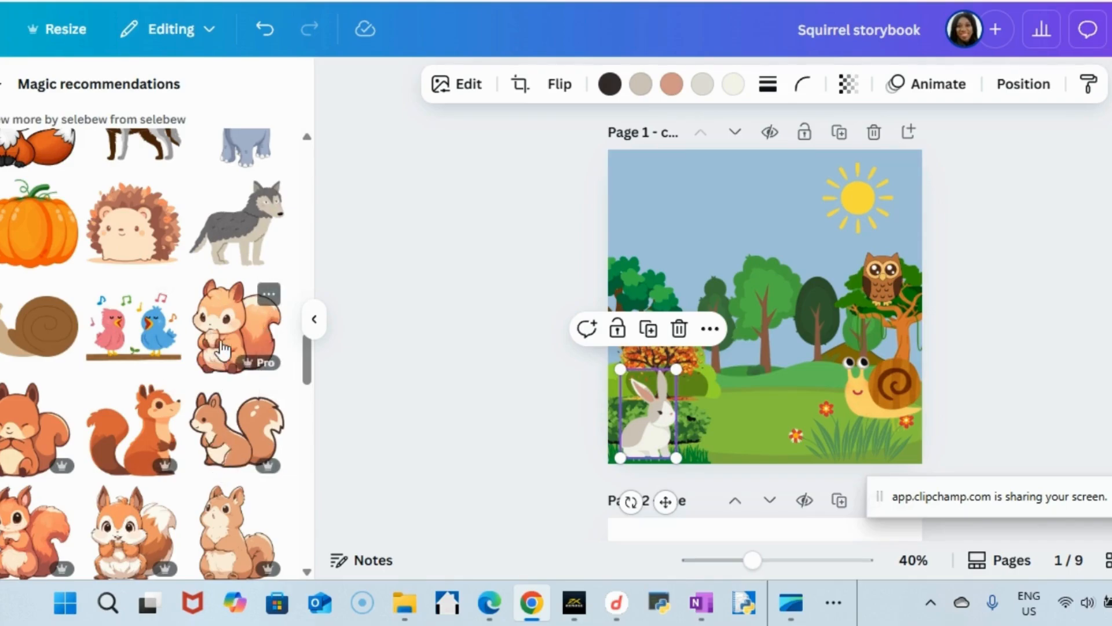
click(218, 527)
drag(844, 240, 803, 258)
drag(744, 325, 773, 366)
mouse_move(843, 300)
mouse_down()
mouse_move(821, 336)
mouse_move(828, 314)
mouse_up()
drag(785, 356, 802, 354)
Step: Add the round spiky hedgehog to the cover and shrink it beside the rabbit along the bottom edge
scroll(93, 336, down, 2)
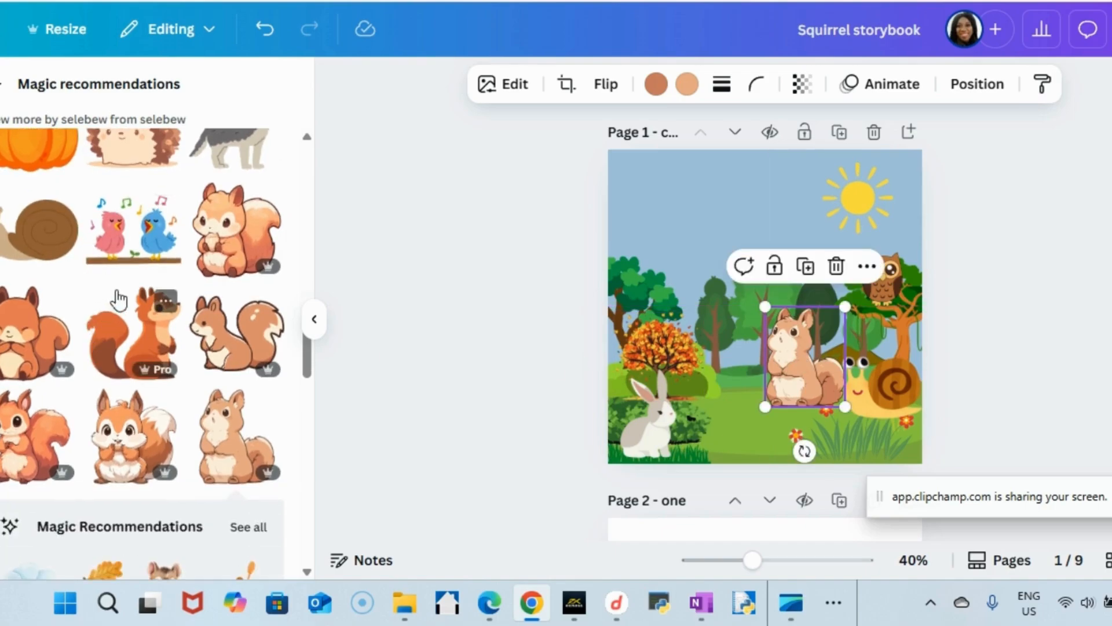
click(134, 147)
drag(753, 325, 721, 422)
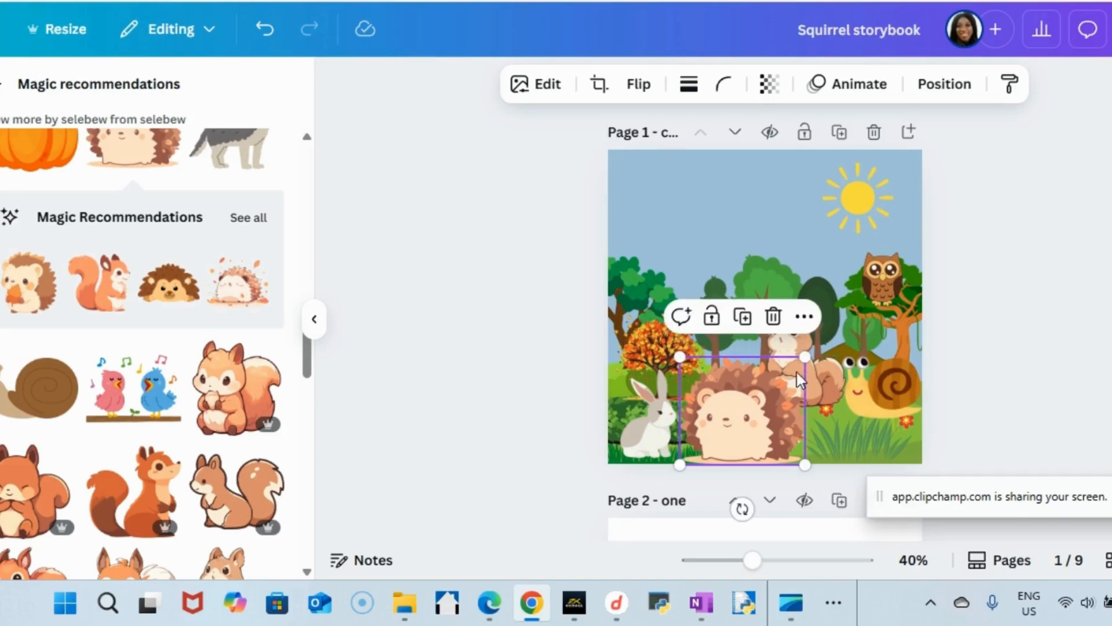
drag(805, 357, 764, 418)
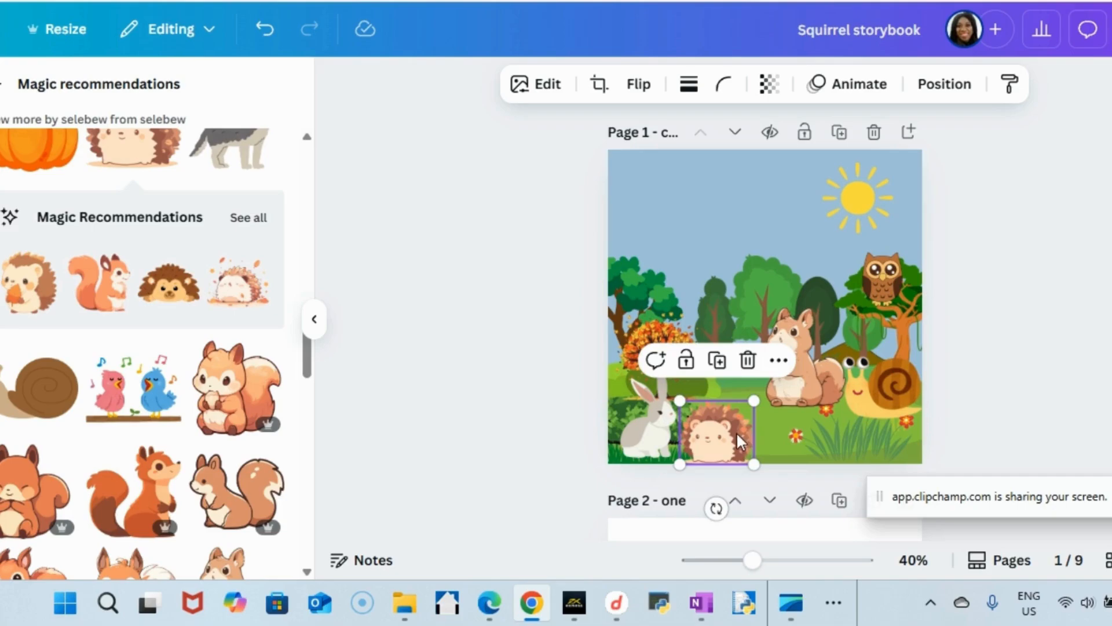
Step: Move the red-flowered grass between the rabbit and squirrel, put the hedgehog in the lower-right area, and place a duplicate grass in front of it
drag(831, 423, 707, 369)
drag(728, 430, 876, 419)
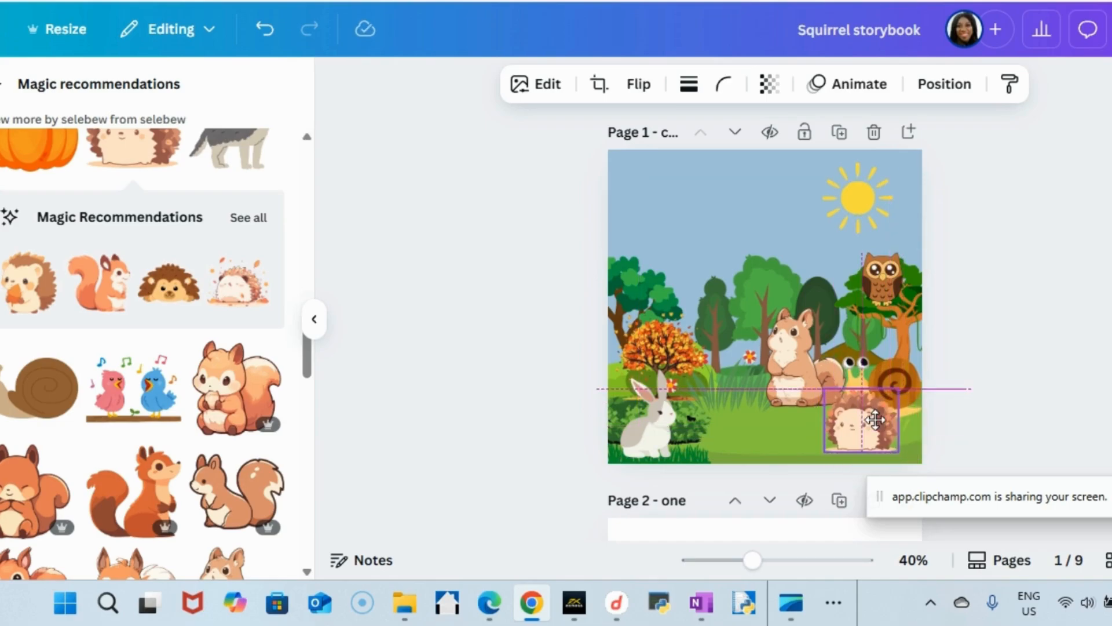
click(736, 385)
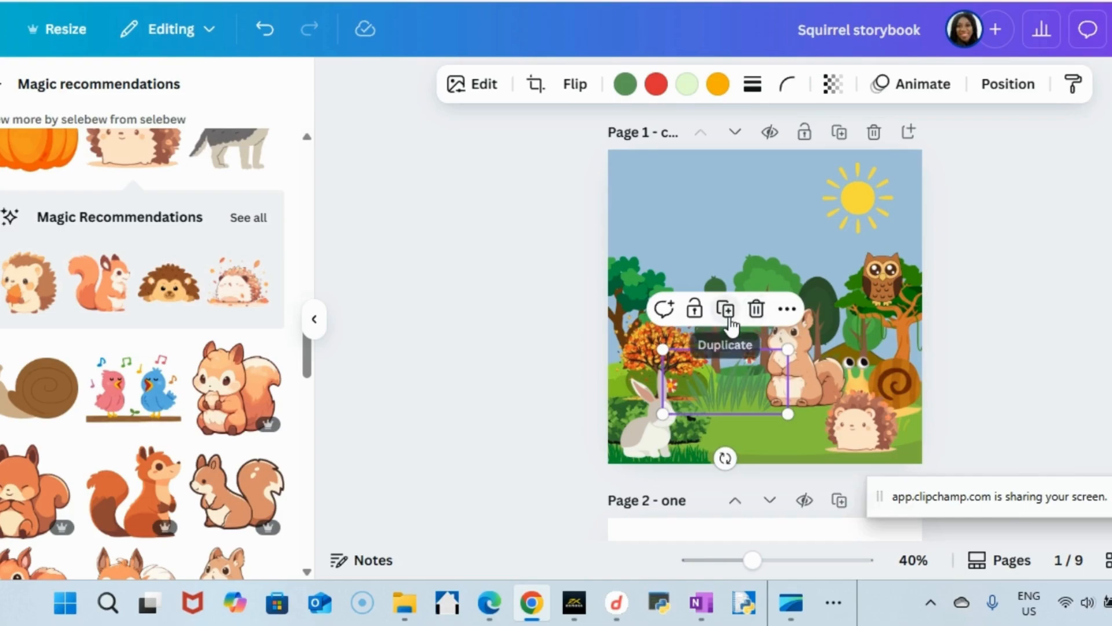
drag(749, 387, 904, 445)
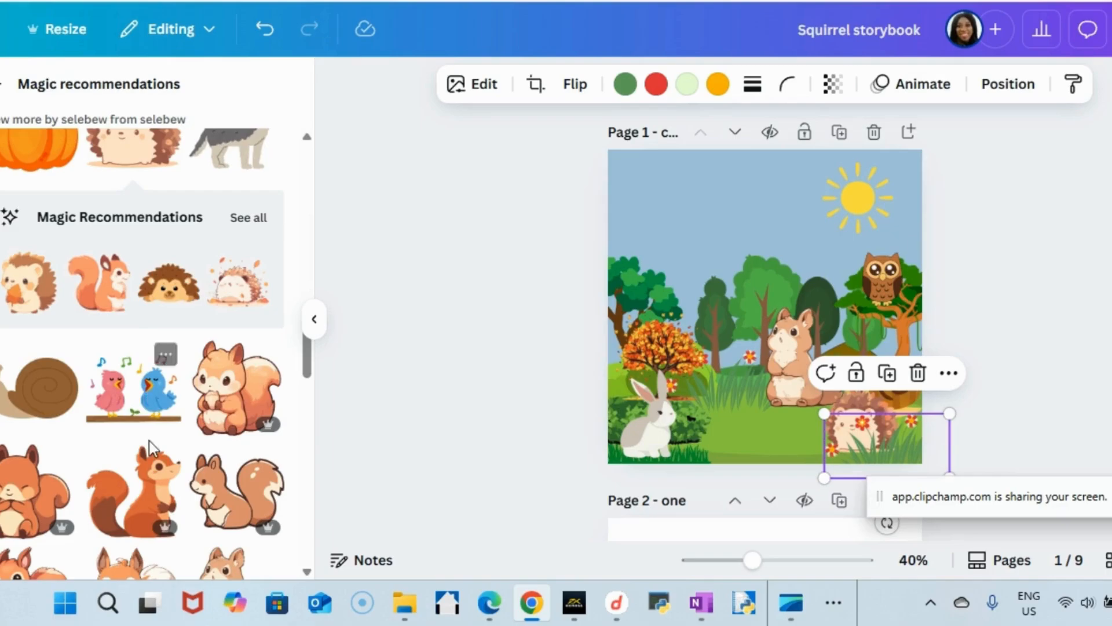
Step: Add the pink and blue singing birds to the cover, shrink them and place them on the treetop at the cover's left edge
scroll(155, 440, down, 2)
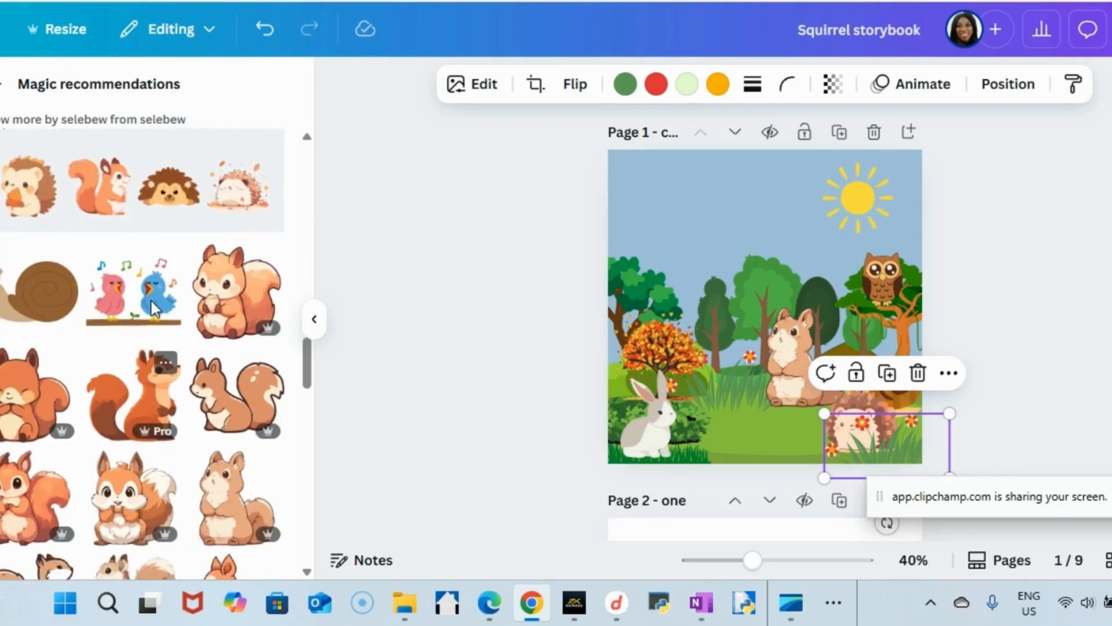
click(120, 276)
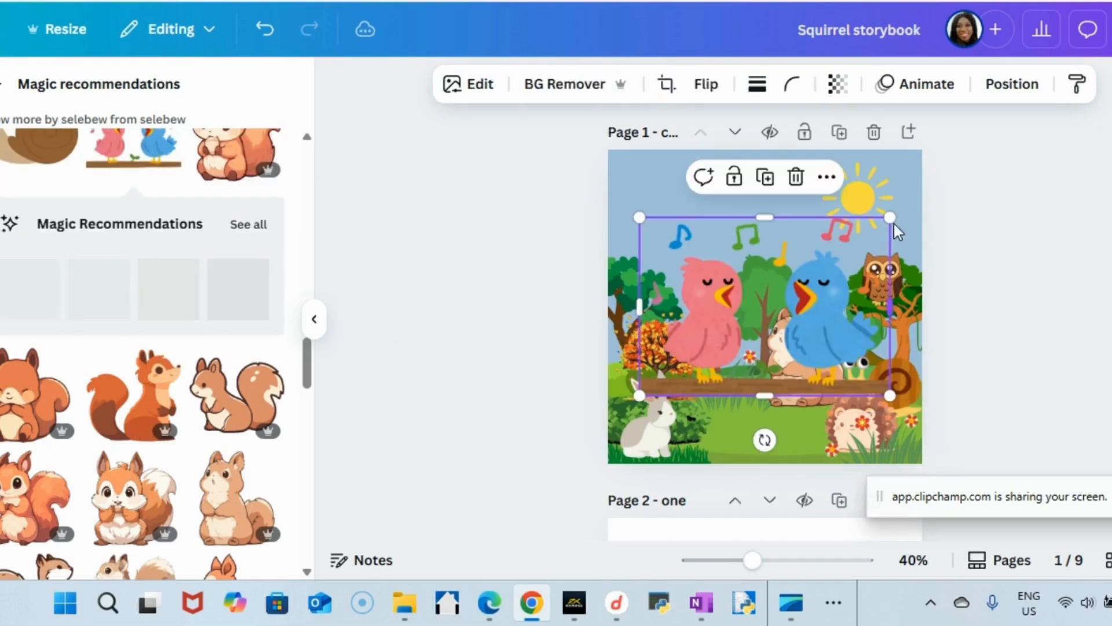
drag(895, 216, 713, 349)
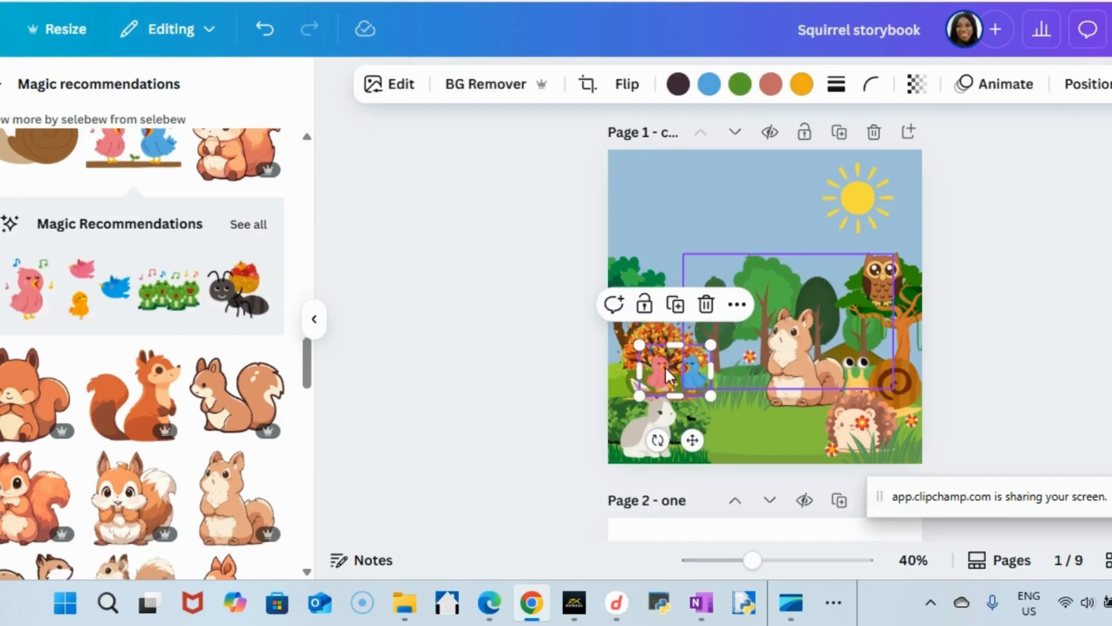
drag(671, 378, 631, 264)
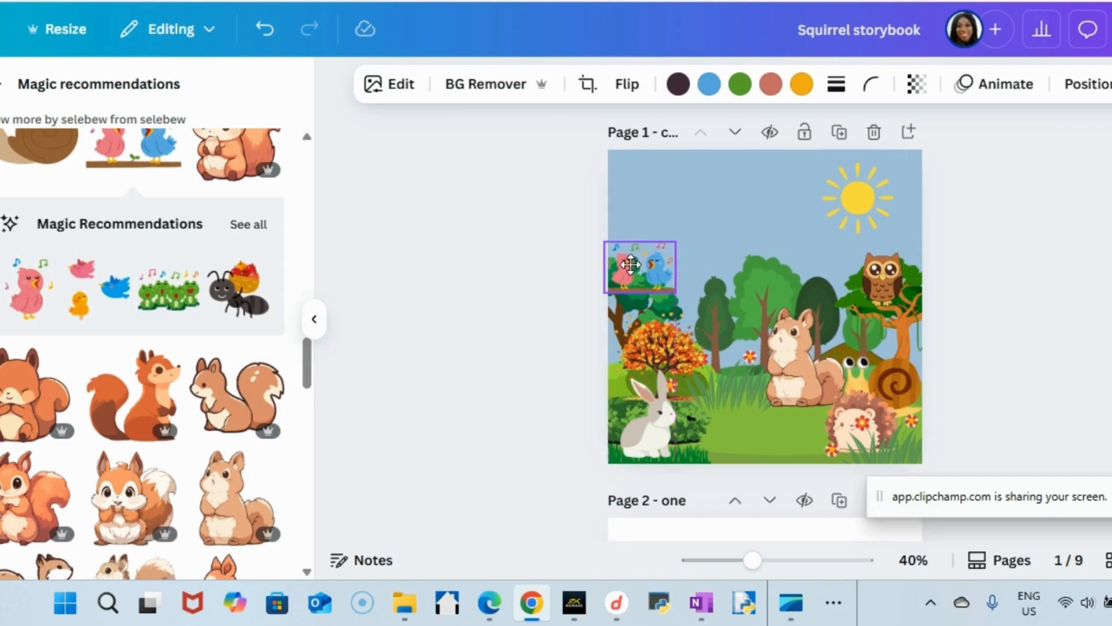
click(730, 241)
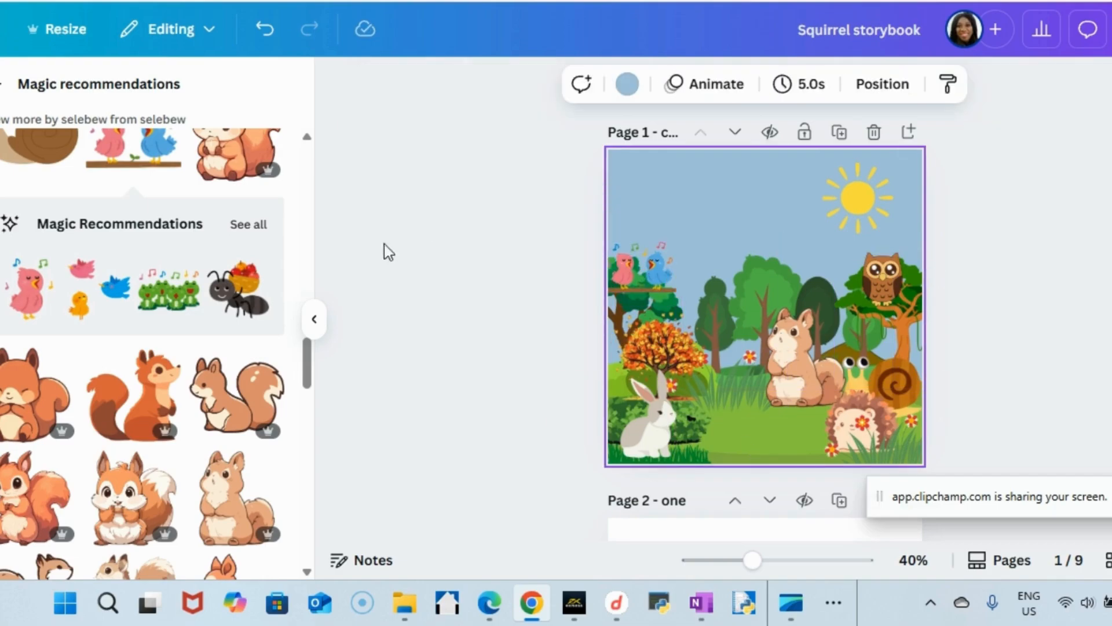
Step: Look through the remaining recommended animals and check the Squeaky's Sparkly Share story text in OneNote before returning to the Canva design
scroll(106, 346, down, 10)
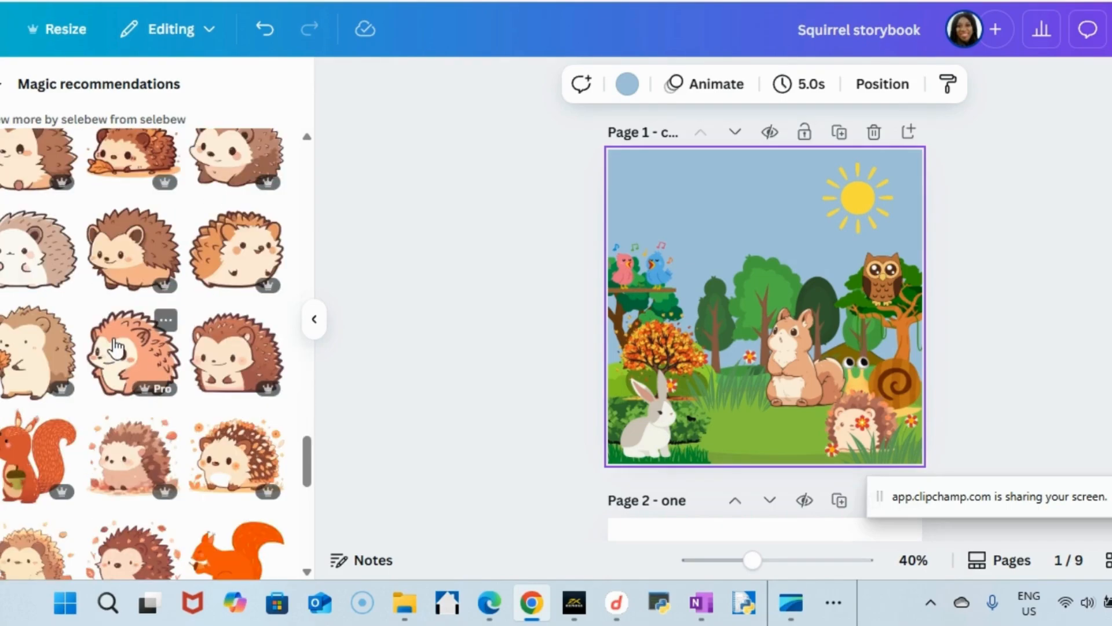
scroll(116, 347, down, 3)
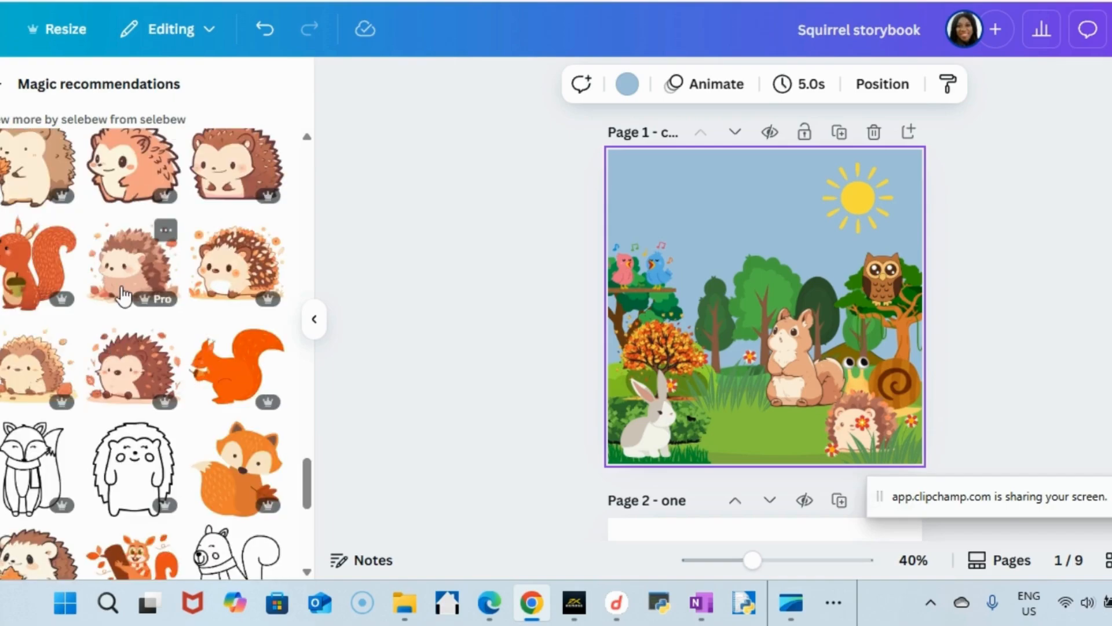
scroll(116, 346, down, 9)
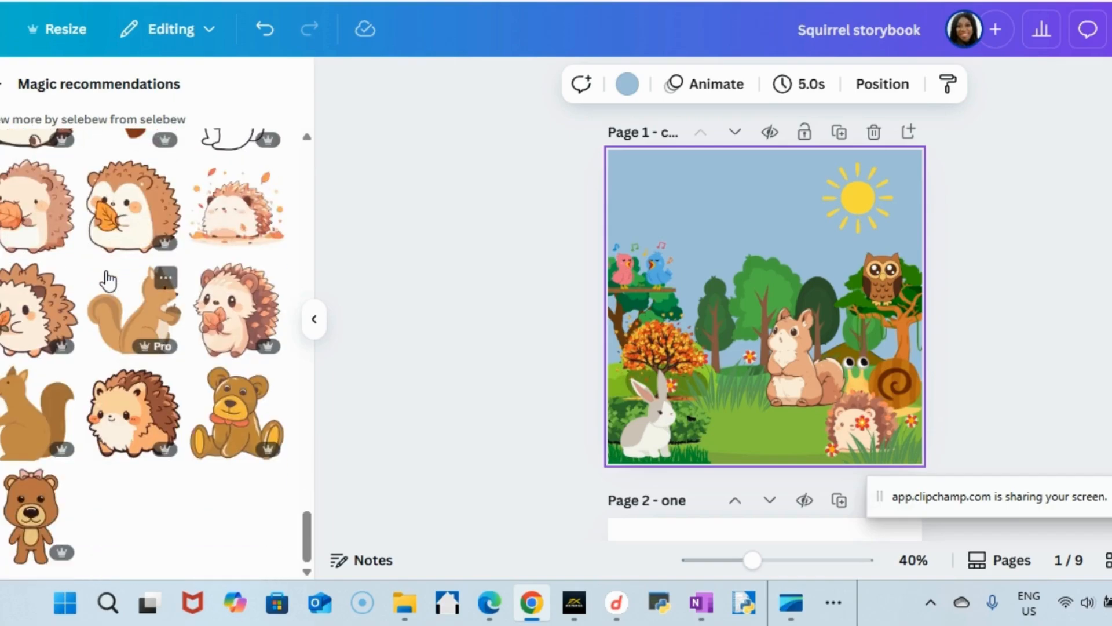
scroll(118, 334, up, 10)
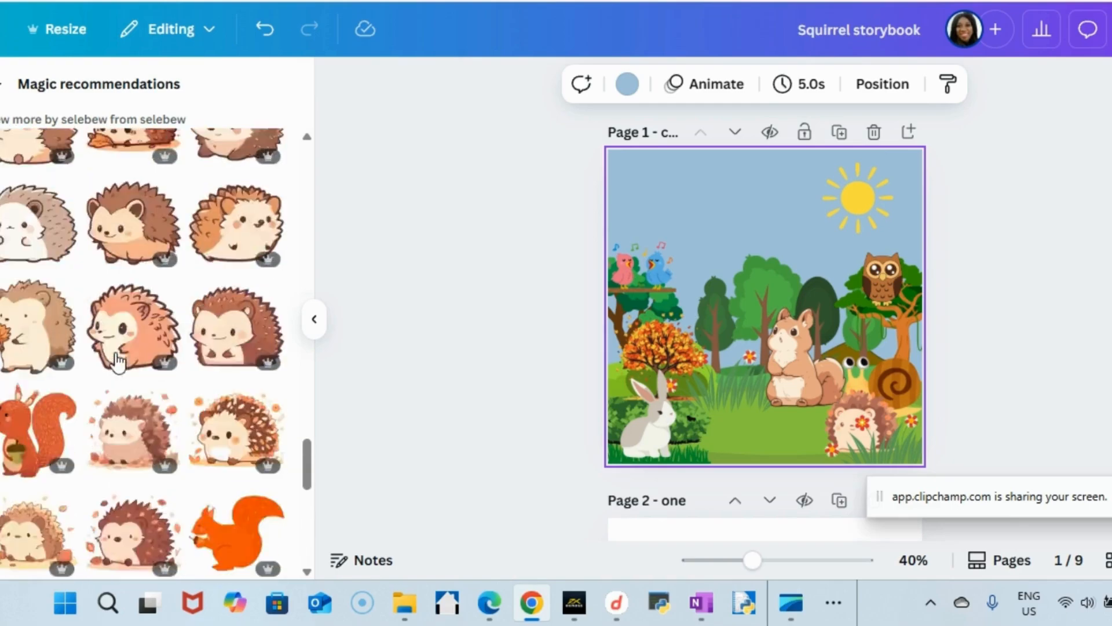
scroll(118, 359, up, 5)
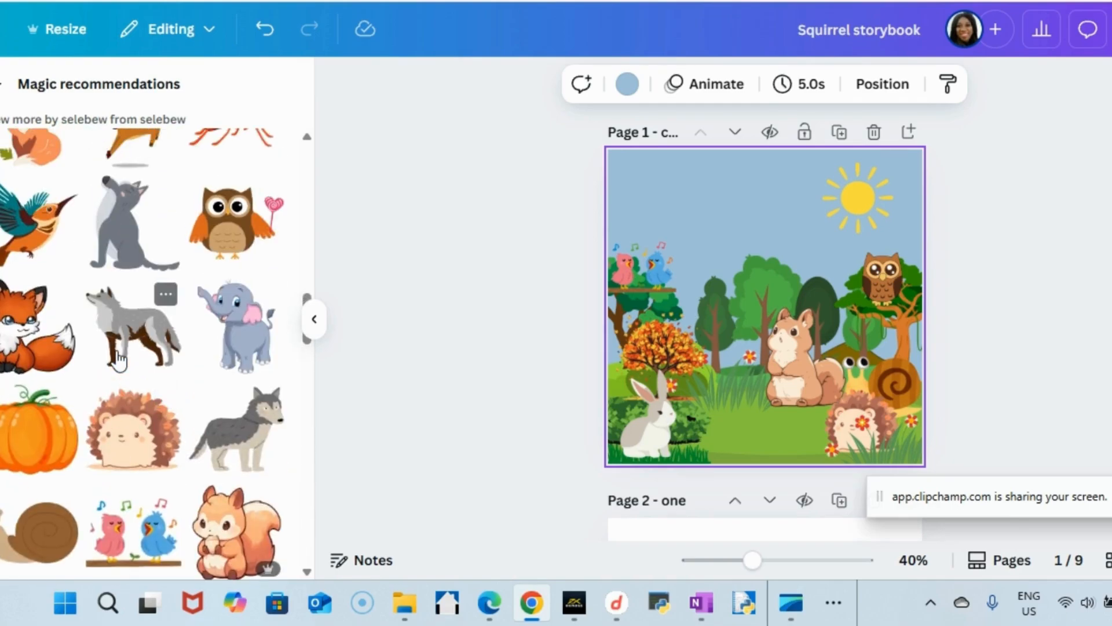
scroll(118, 359, up, 3)
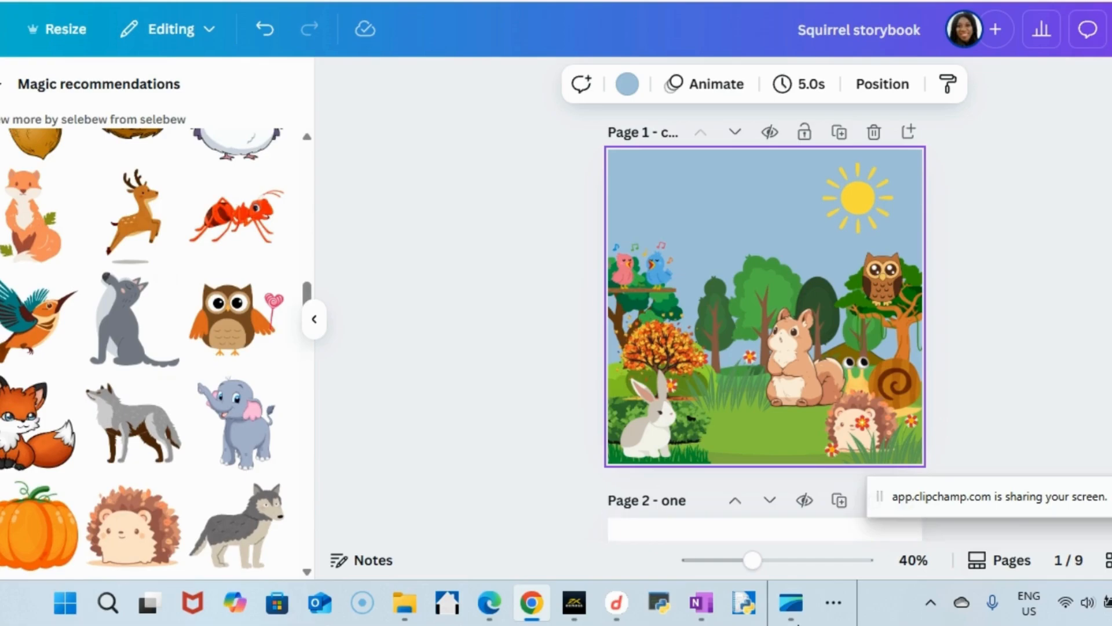
click(708, 602)
scroll(103, 233, up, 6)
scroll(103, 233, down, 4)
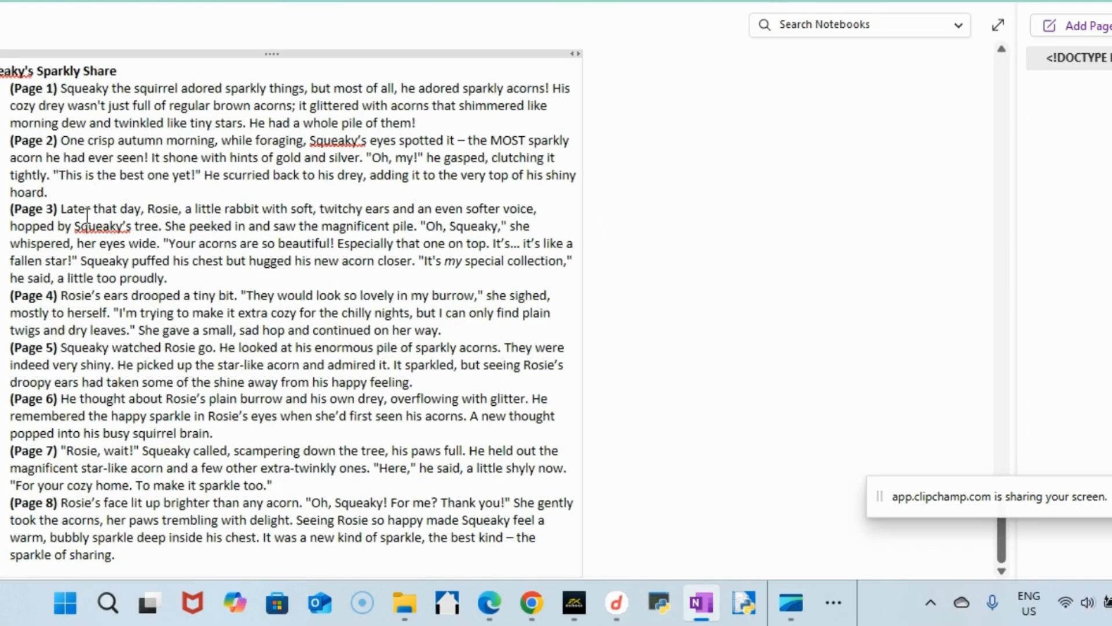
mouse_move(535, 613)
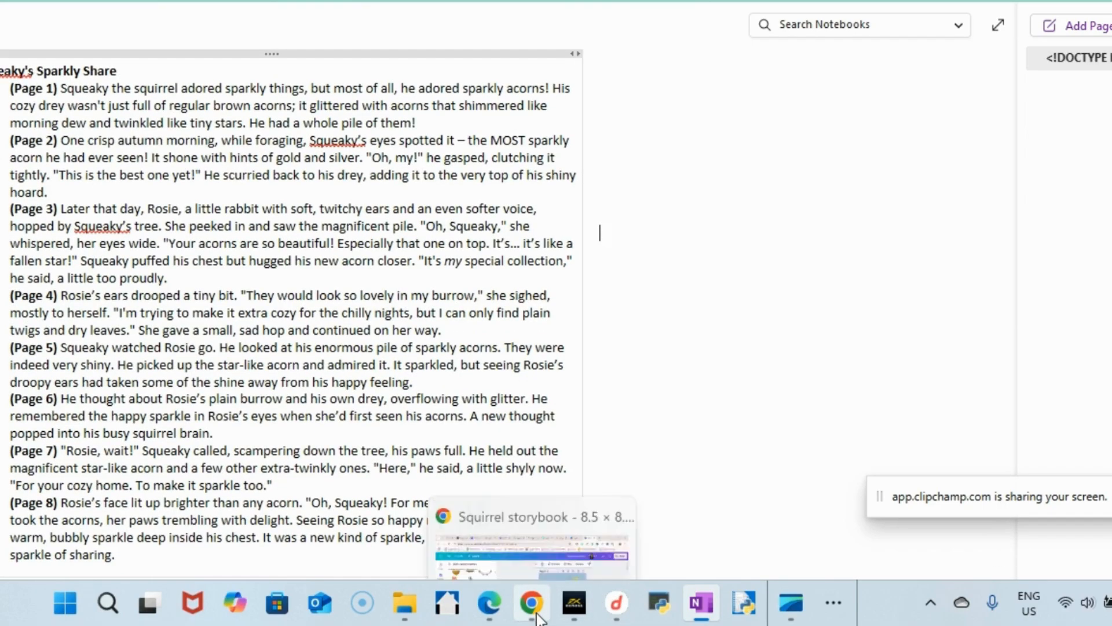
click(532, 605)
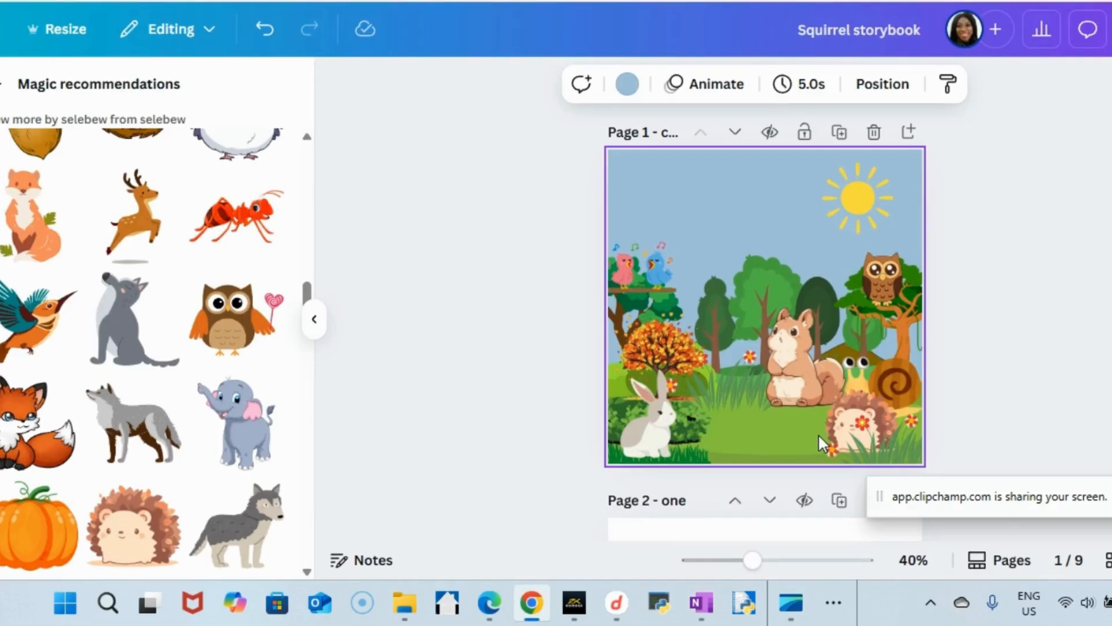
Step: Nudge the flowered grass in front of the hedgehog, then add the red ant, shrunk, on the grass between the rabbit and the hedgehog
drag(851, 446, 857, 413)
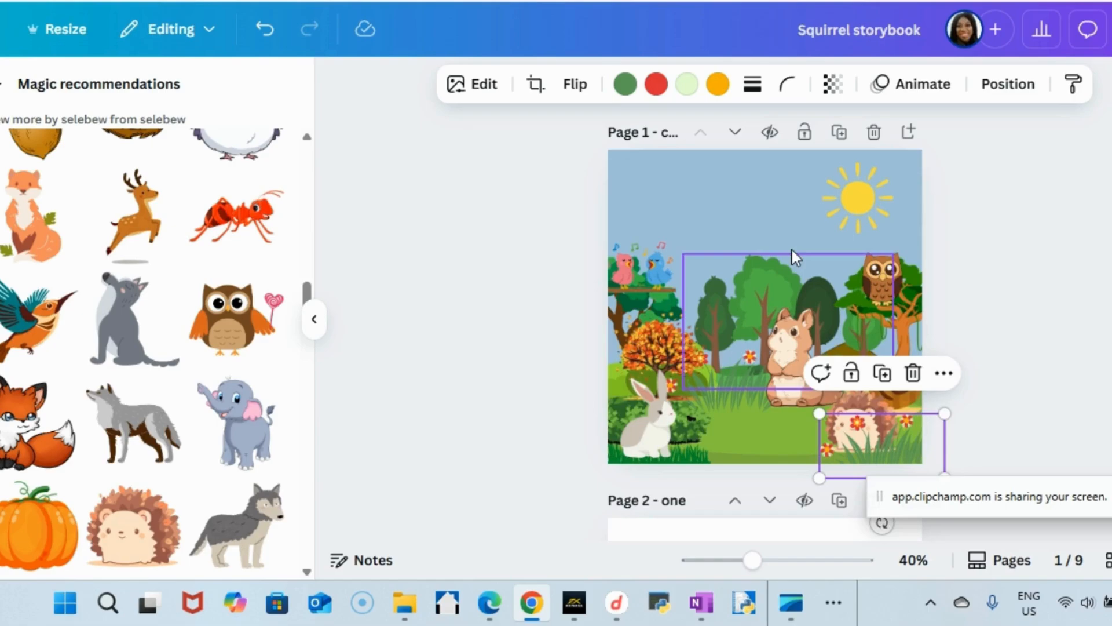
click(243, 229)
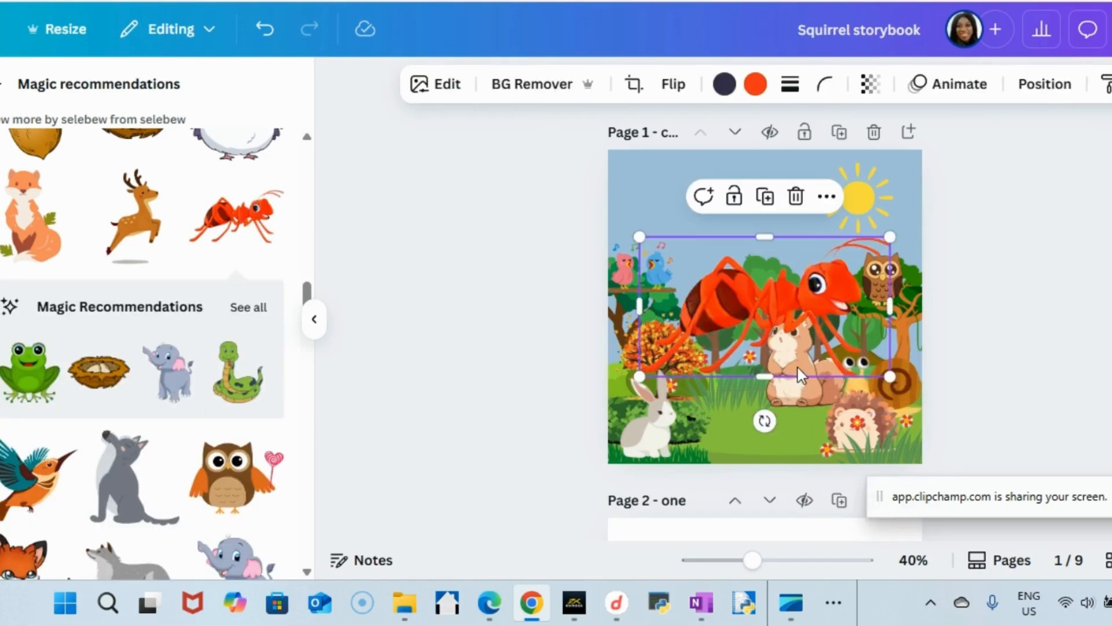
drag(770, 335, 771, 460)
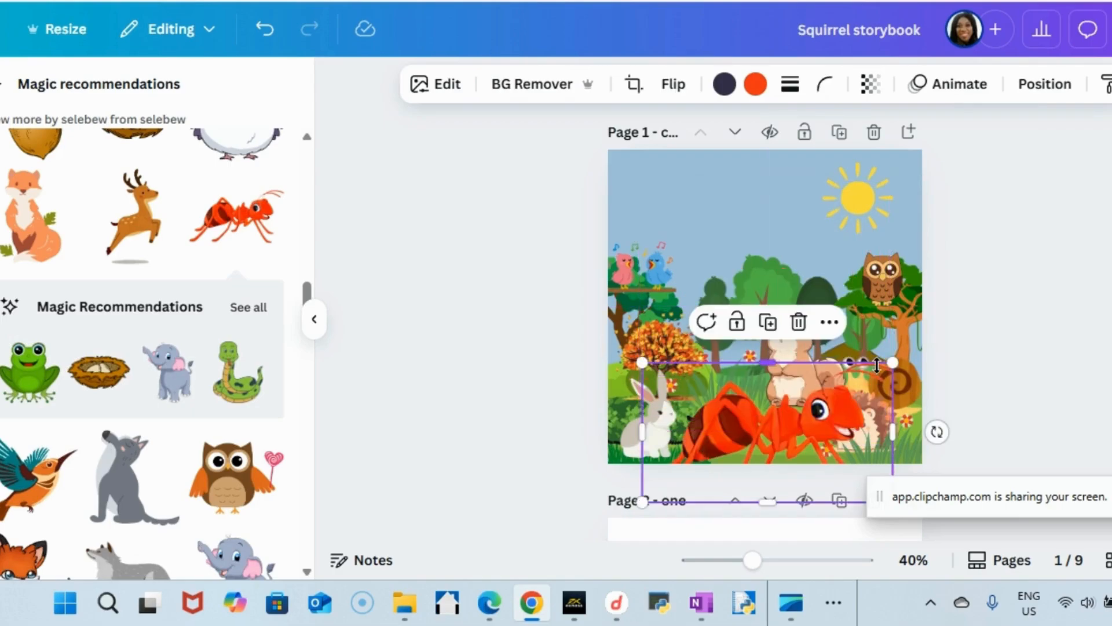
drag(890, 363, 789, 424)
drag(741, 457, 777, 414)
drag(823, 386, 775, 441)
click(794, 243)
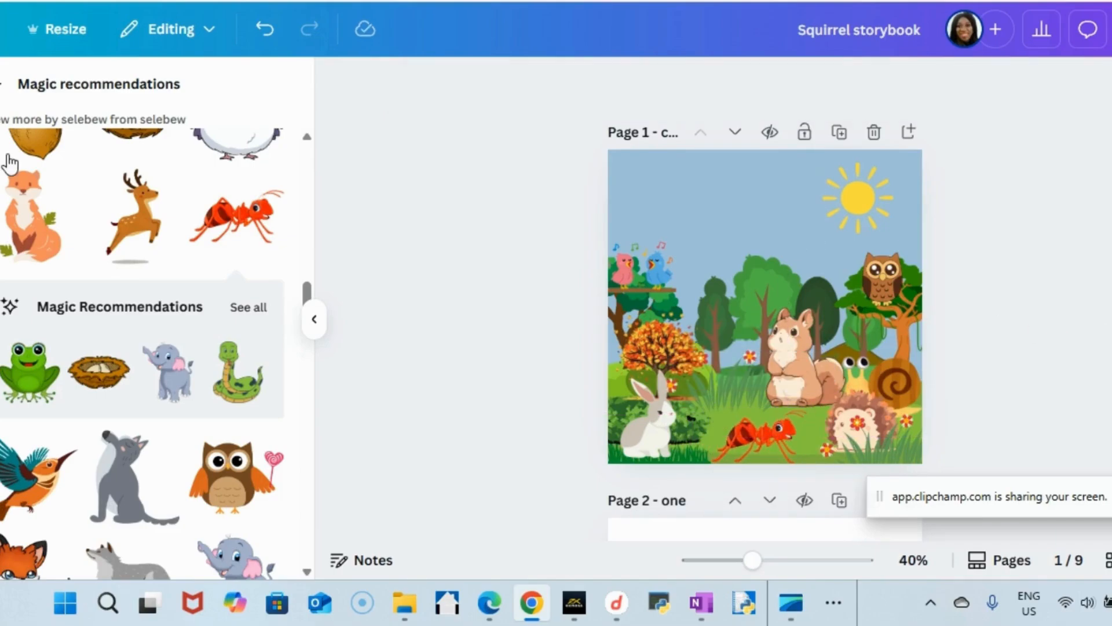
Step: Switch to the Gemini story chat, find Story Idea 1 and copy its title, "Squeaky's Sparkly Collection"
click(0, 223)
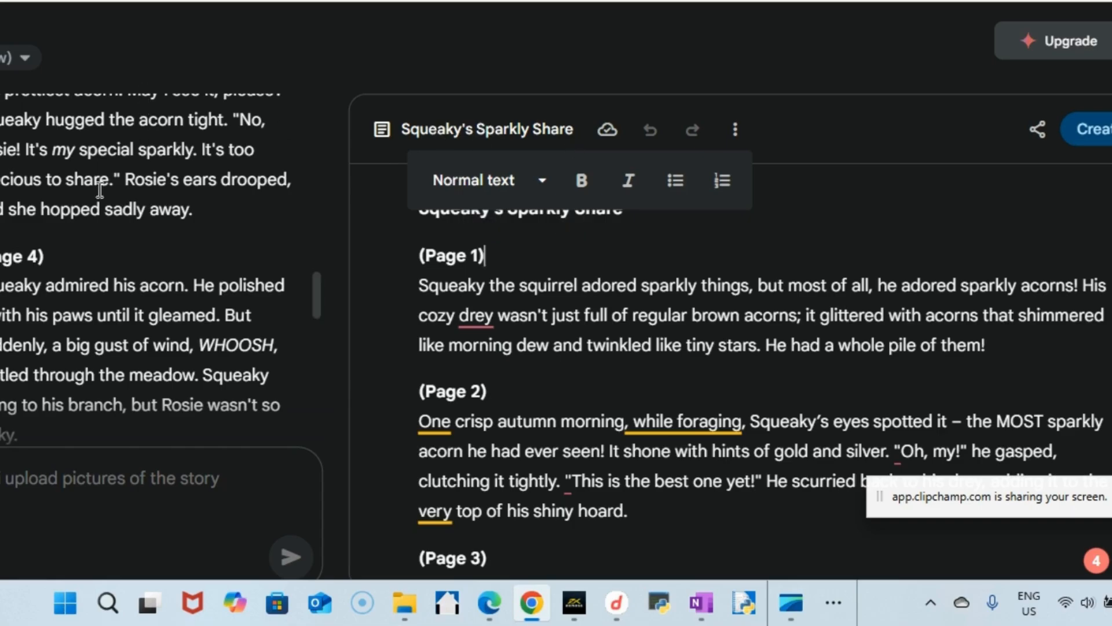
scroll(100, 190, up, 15)
scroll(100, 189, up, 5)
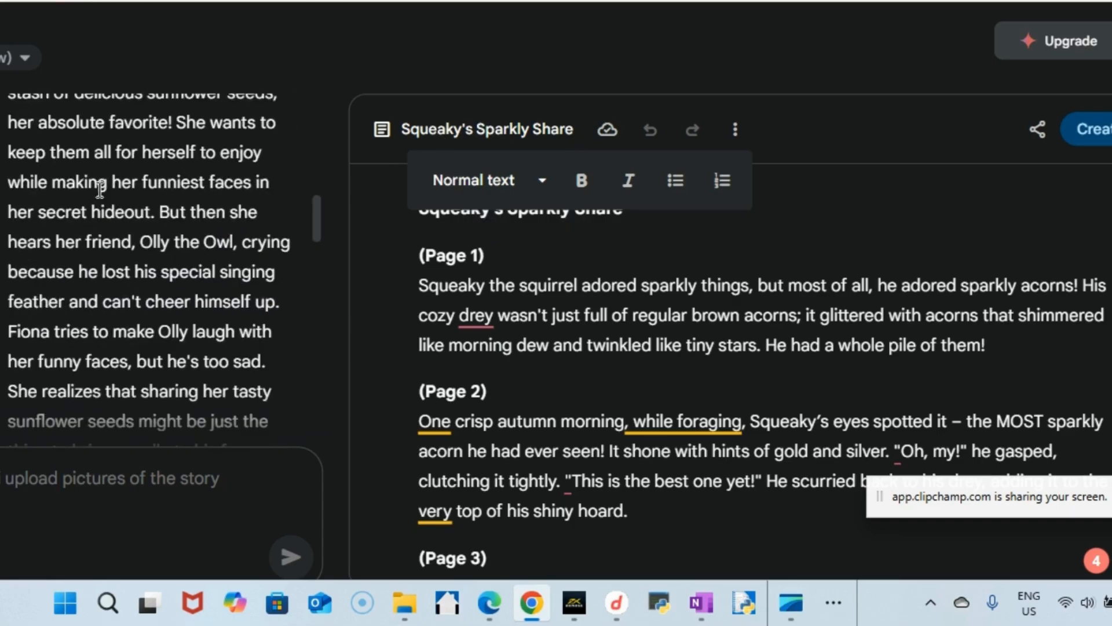
scroll(99, 190, up, 20)
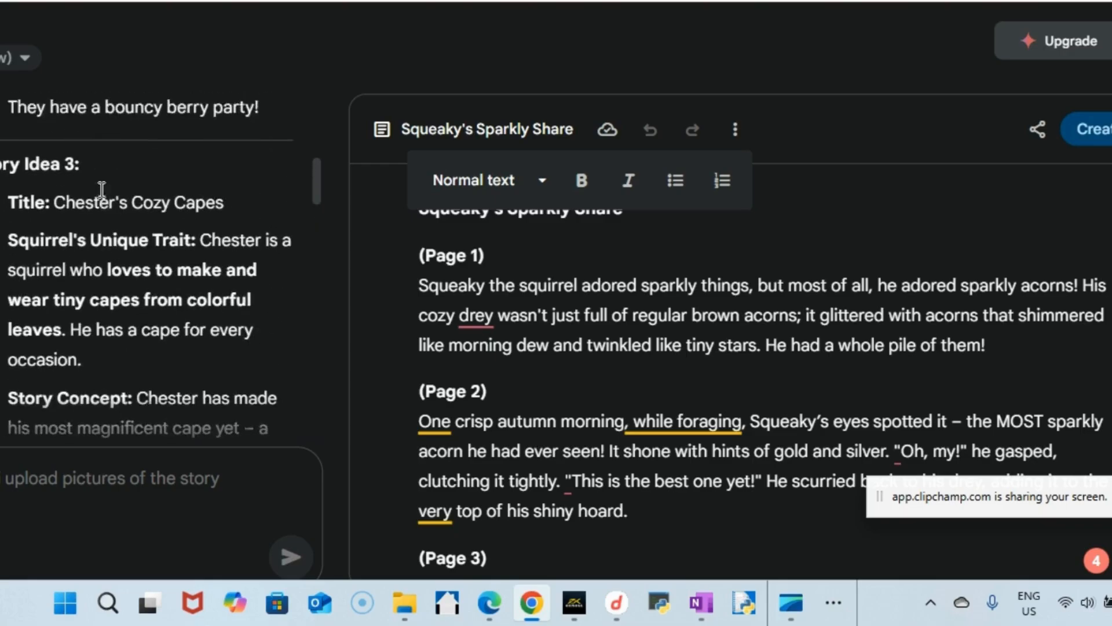
scroll(102, 189, up, 10)
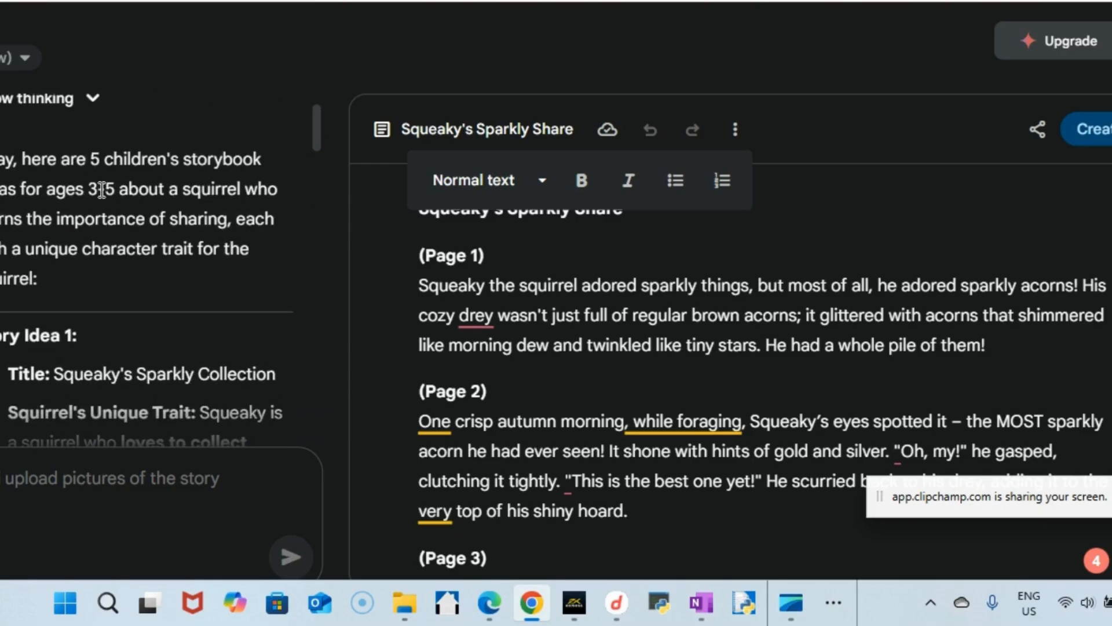
scroll(102, 190, down, 3)
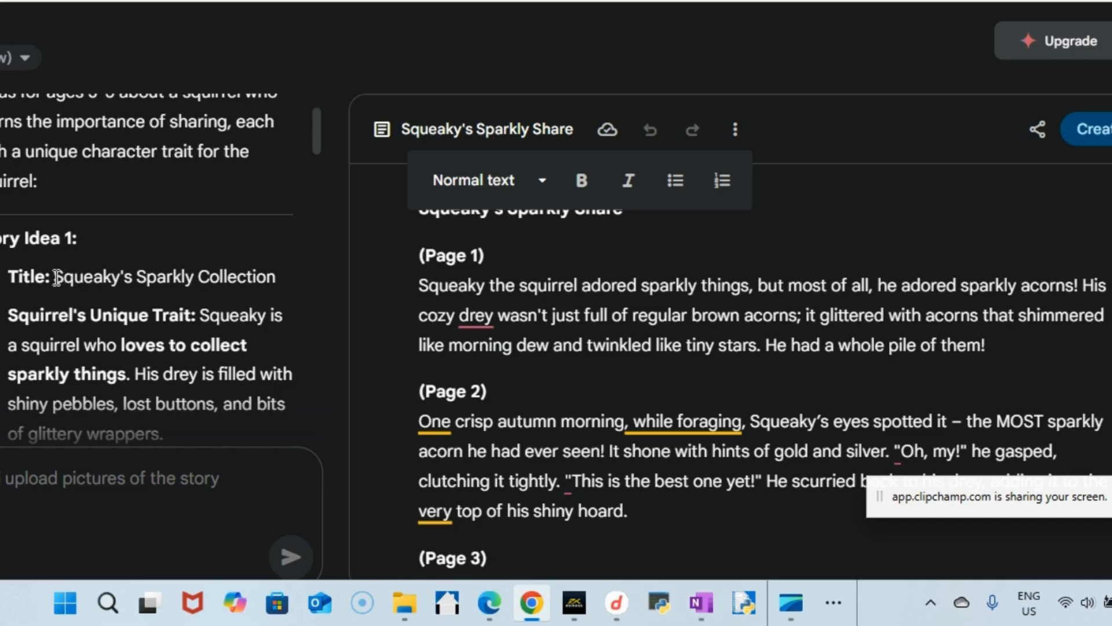
drag(57, 277, 281, 288)
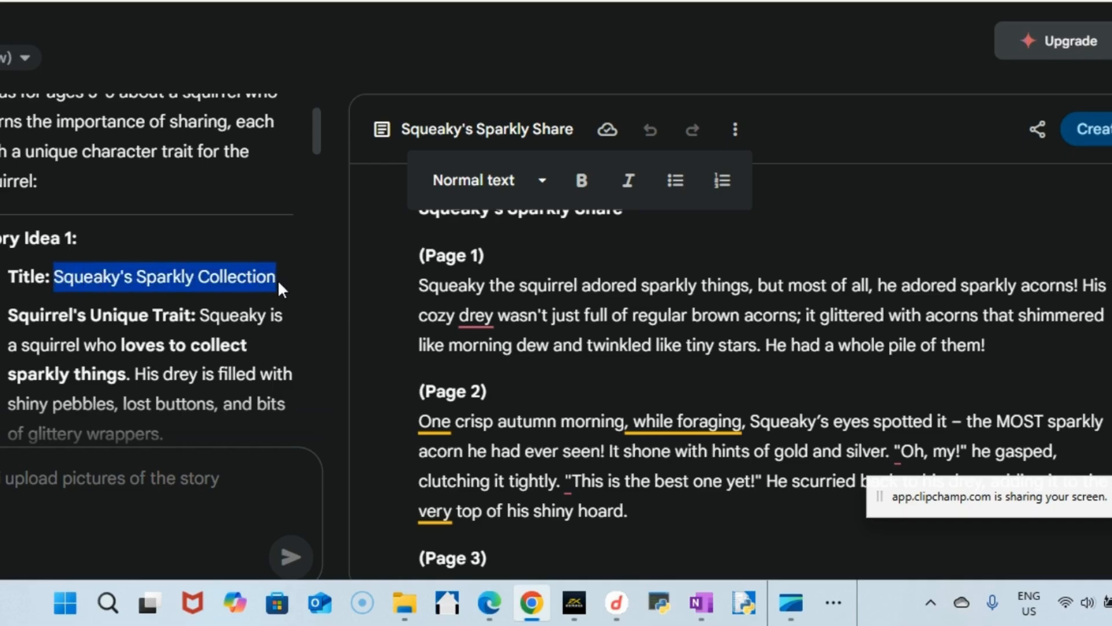
right_click(245, 277)
click(265, 301)
Step: Return to Canva and add a text box to the cover, enlarged to font size 37.3 and placed in the sky beside the sun
key(ctrl+Tab)
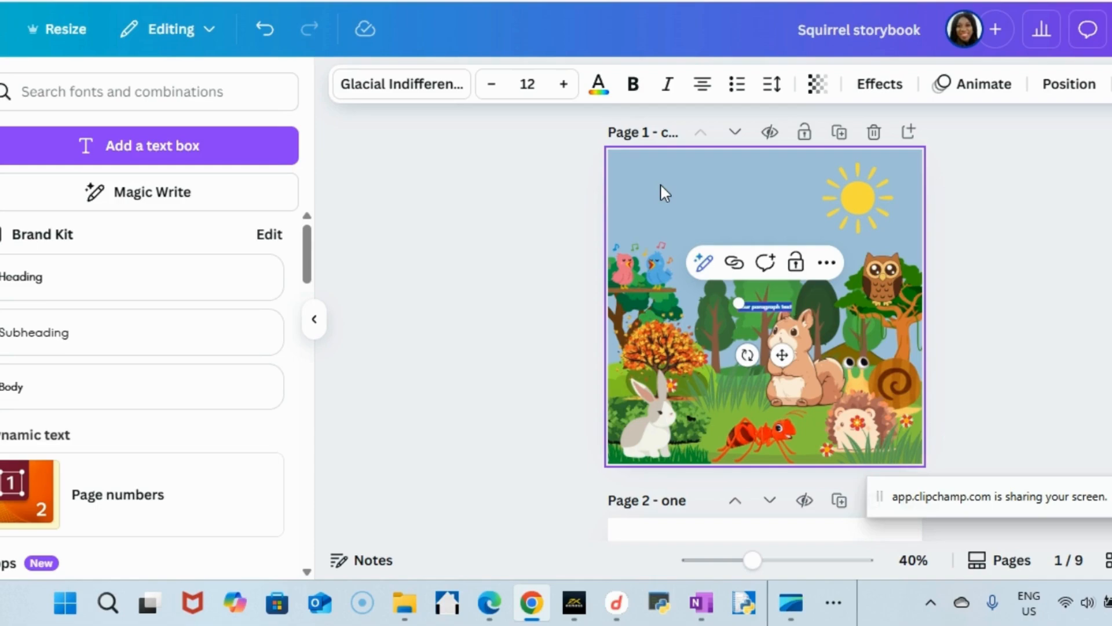
drag(738, 302, 639, 225)
drag(733, 302, 740, 225)
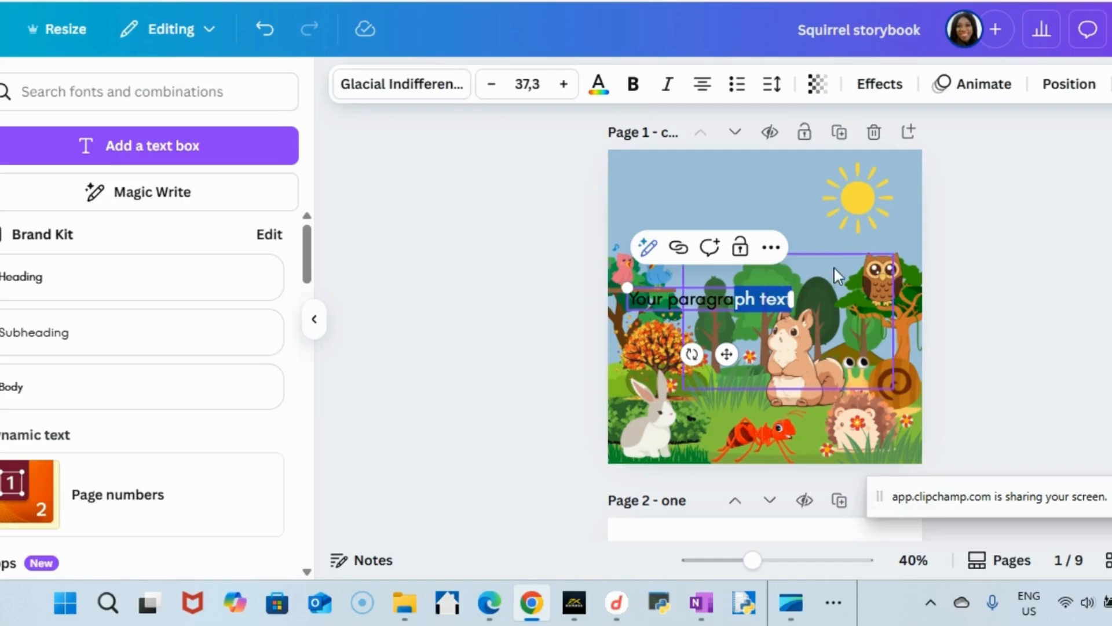
click(711, 293)
click(786, 220)
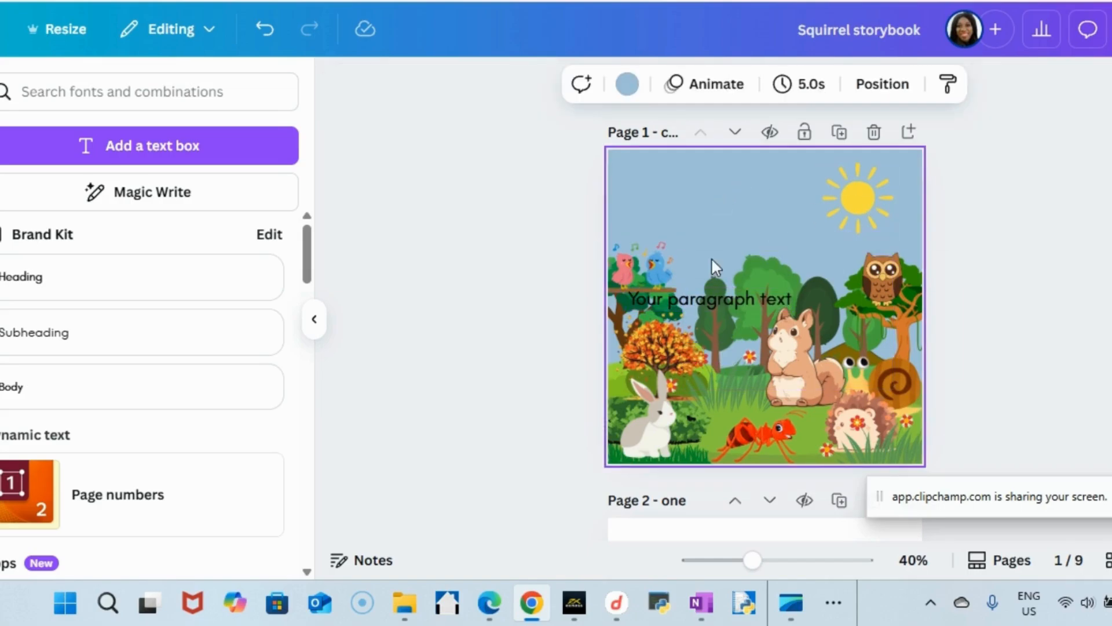
drag(705, 298, 735, 200)
Step: Browse the font categories to Comic and apply the Noot font to the cover's placeholder text
double_click(736, 204)
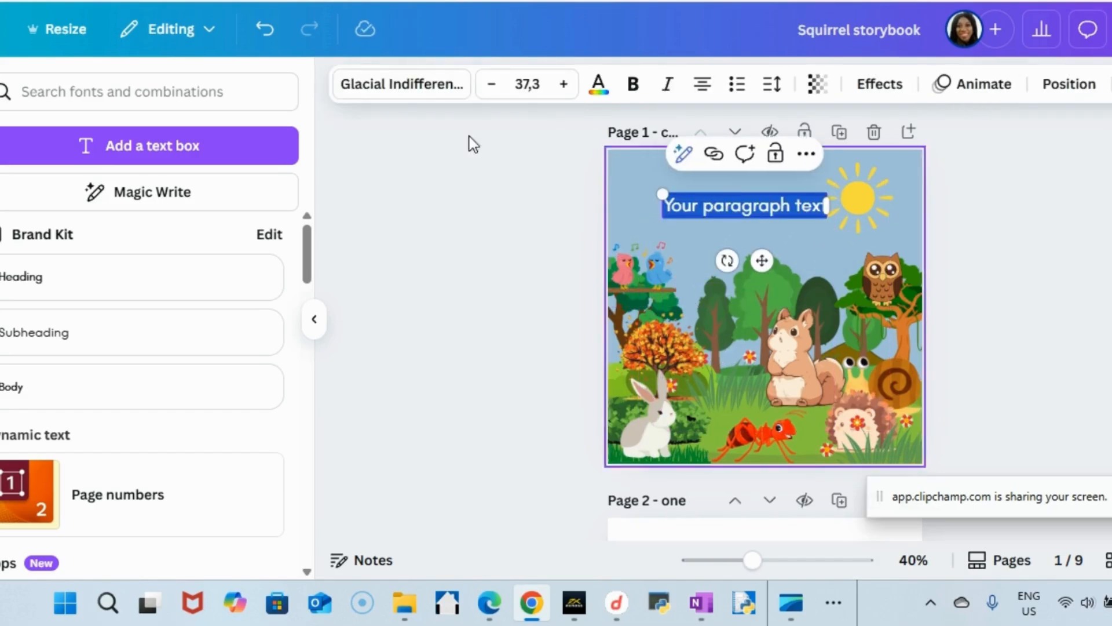
click(410, 90)
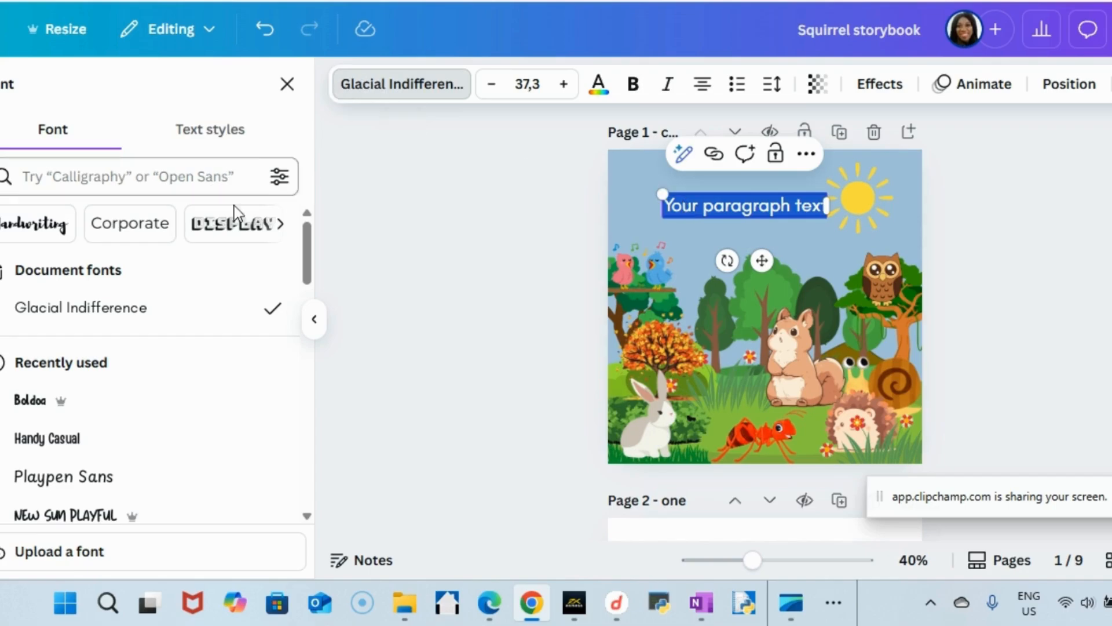
click(285, 227)
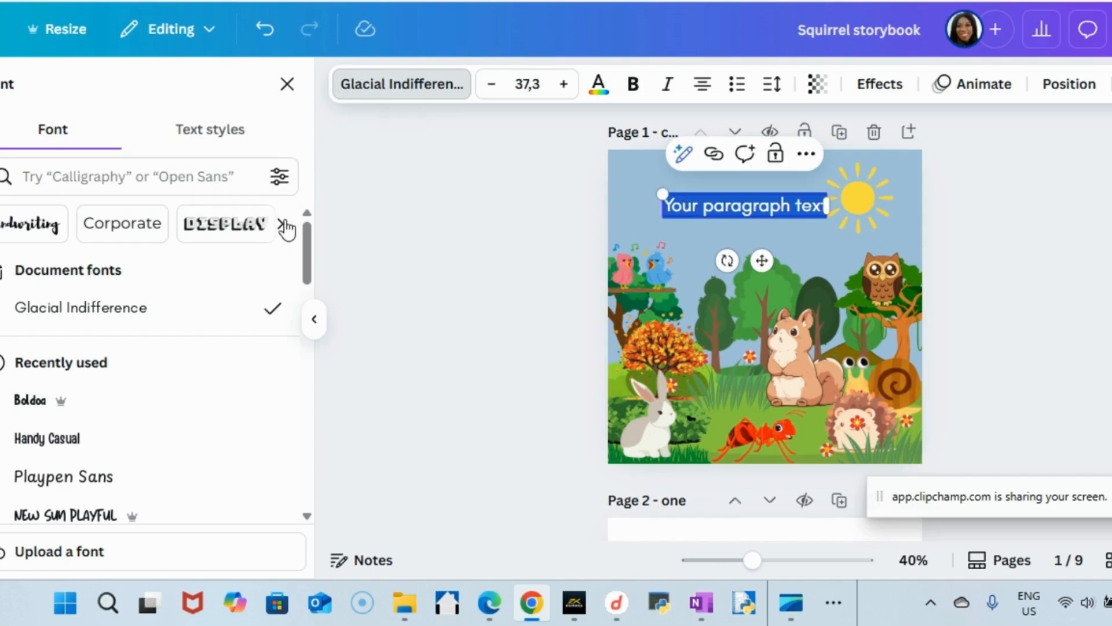
click(285, 227)
click(284, 225)
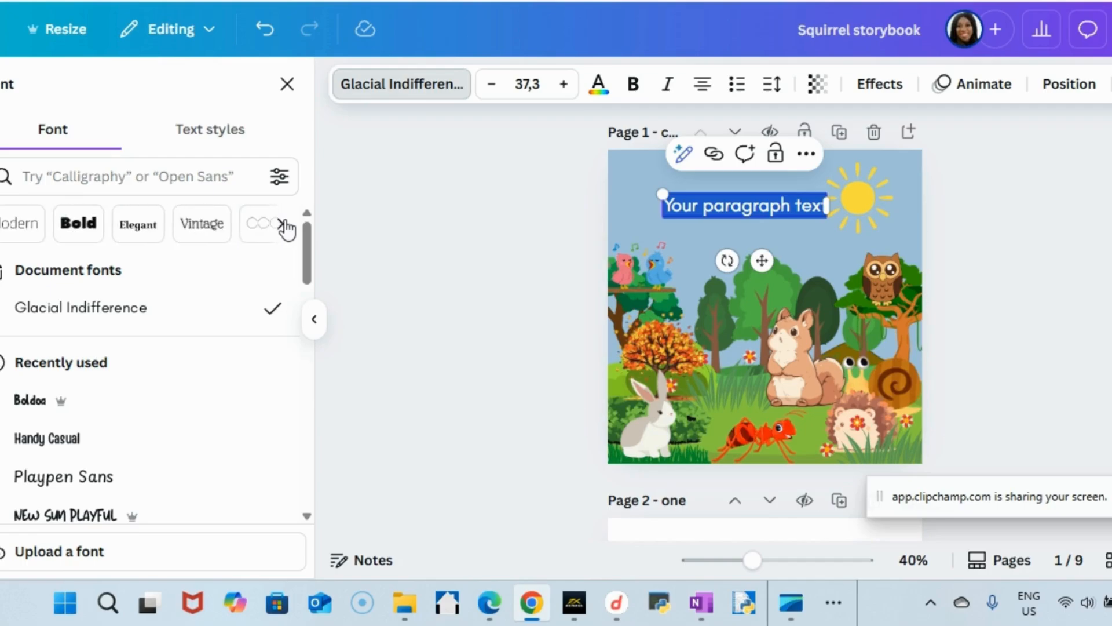
click(285, 227)
click(285, 227)
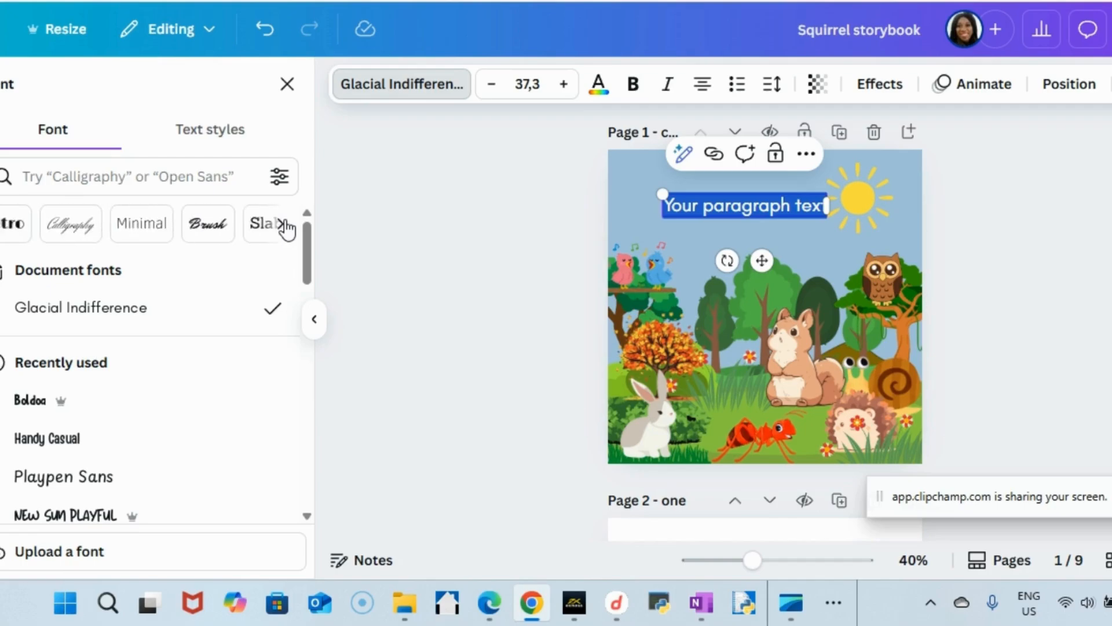
click(272, 230)
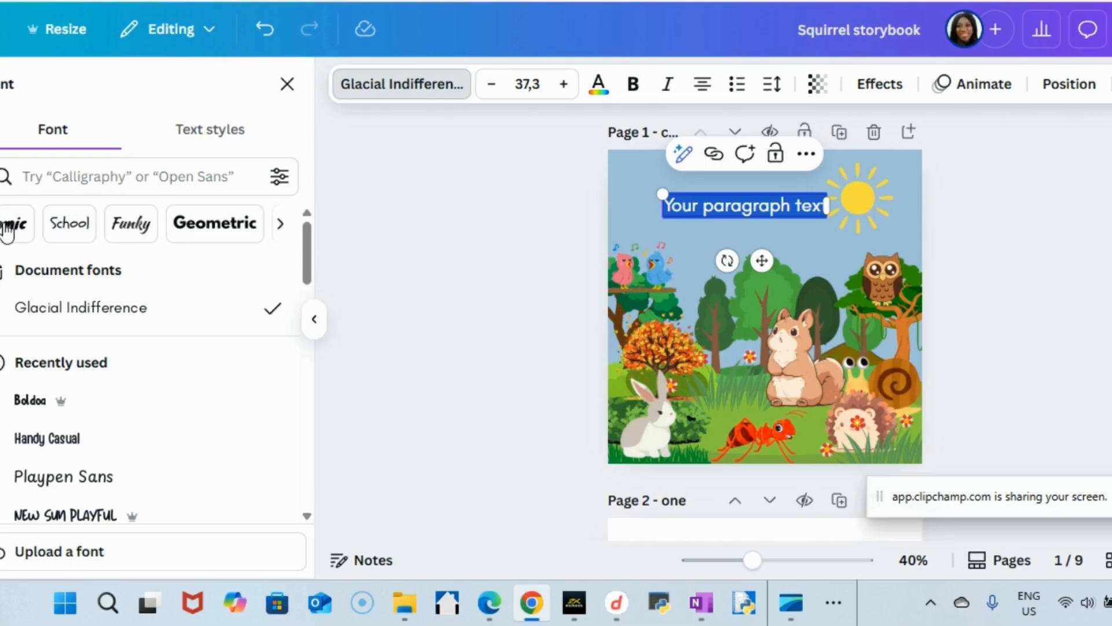
click(6, 230)
click(261, 228)
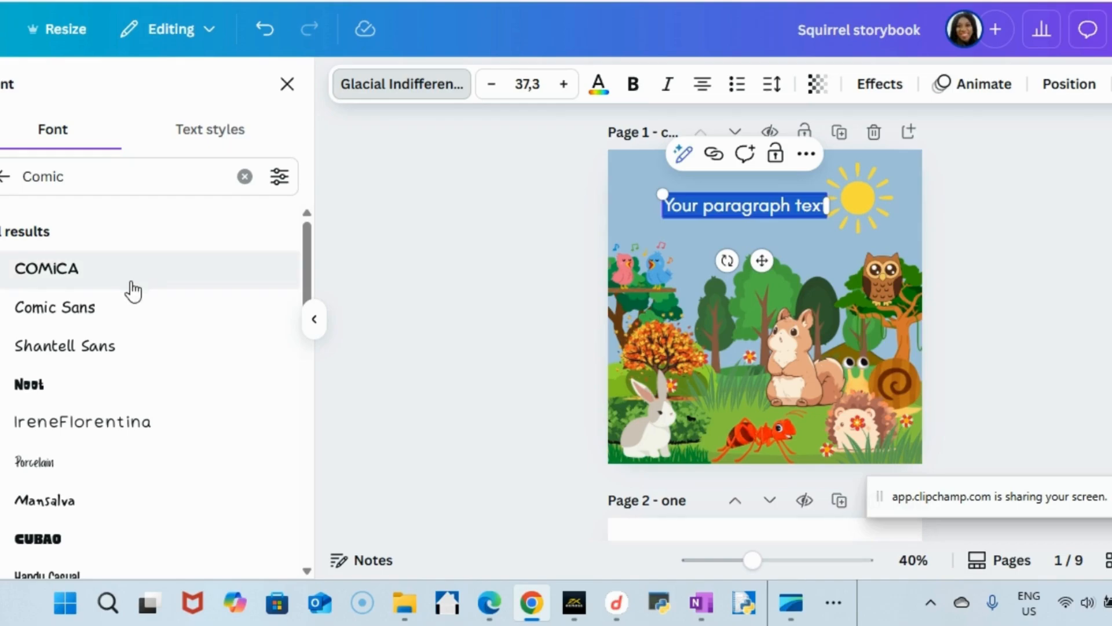
scroll(133, 291, down, 2)
scroll(132, 293, up, 1)
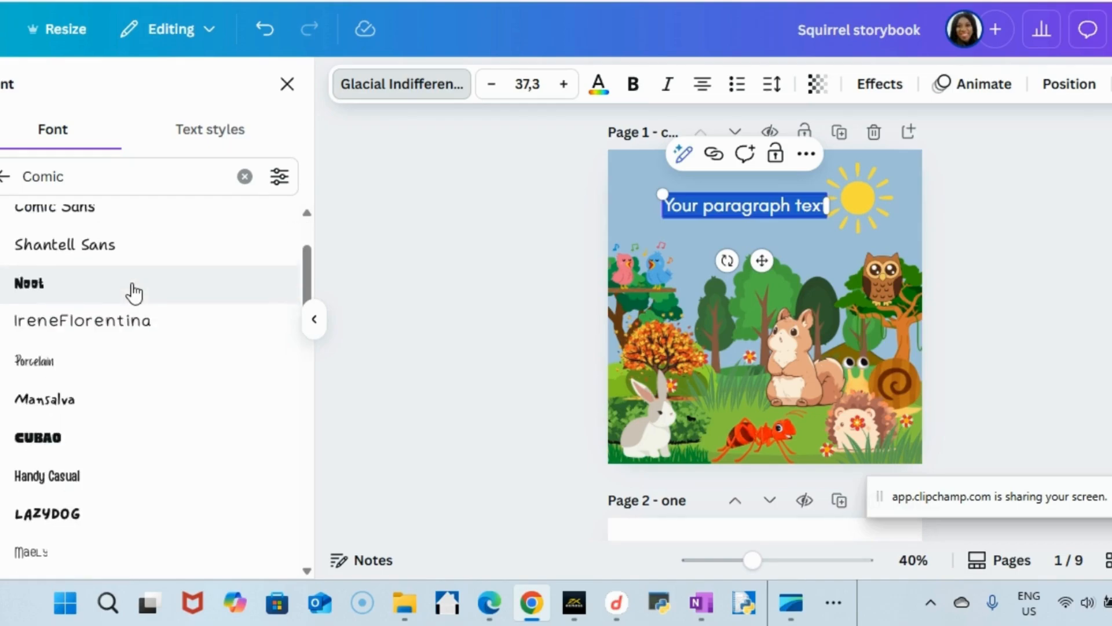
click(51, 291)
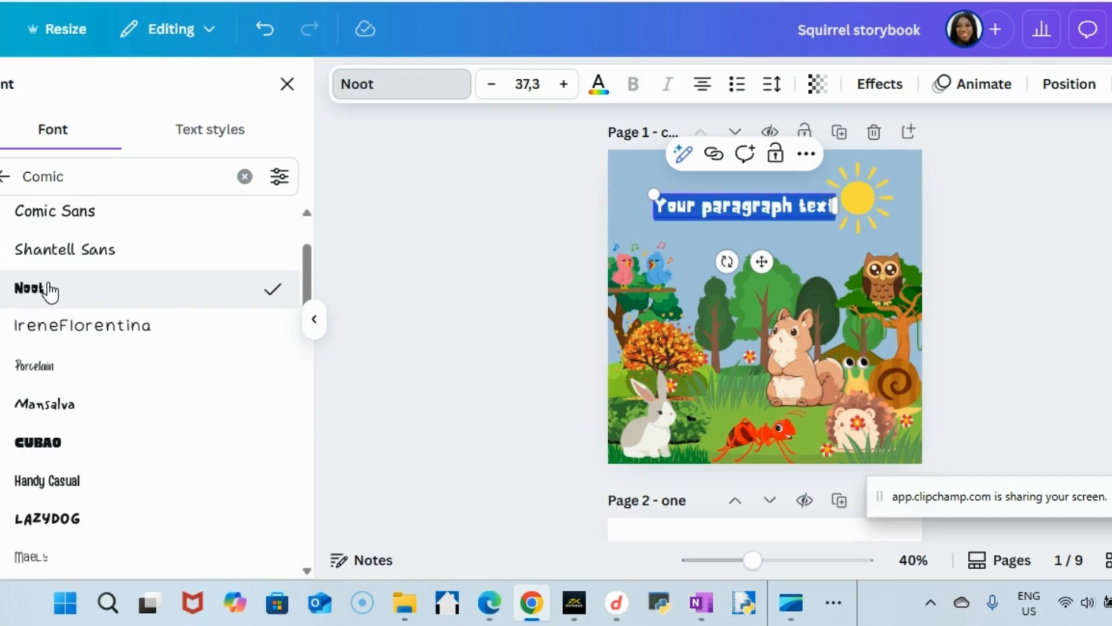
Step: Replace the placeholder with the copied title "Squeaky's Sparkly Collection", put "Collection" on a second line, and enlarge the text to size 67.4
right_click(677, 210)
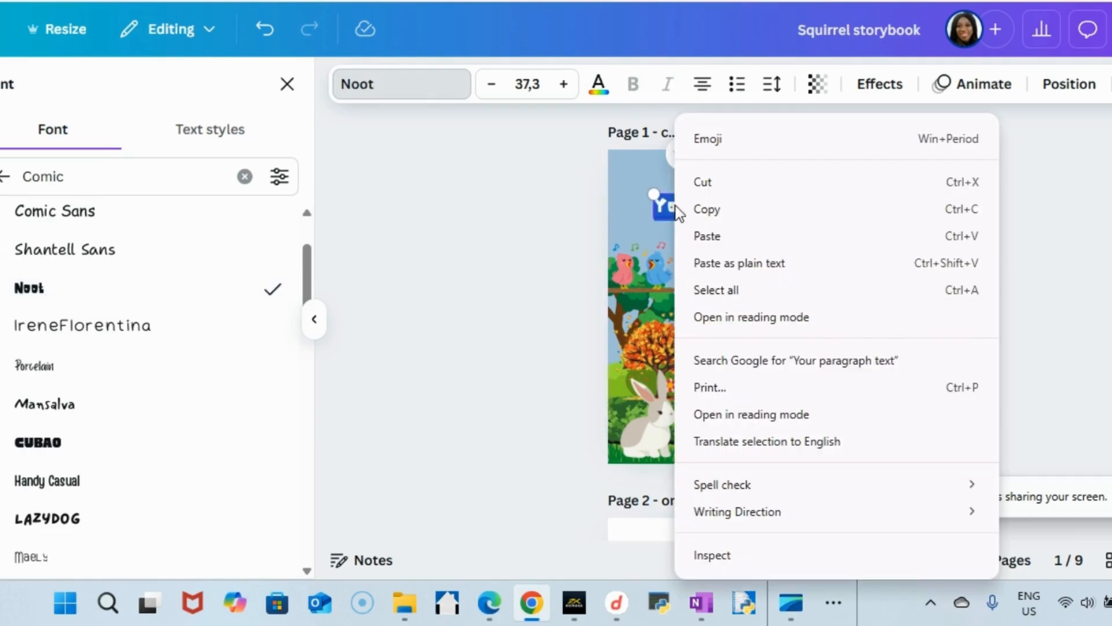
click(716, 237)
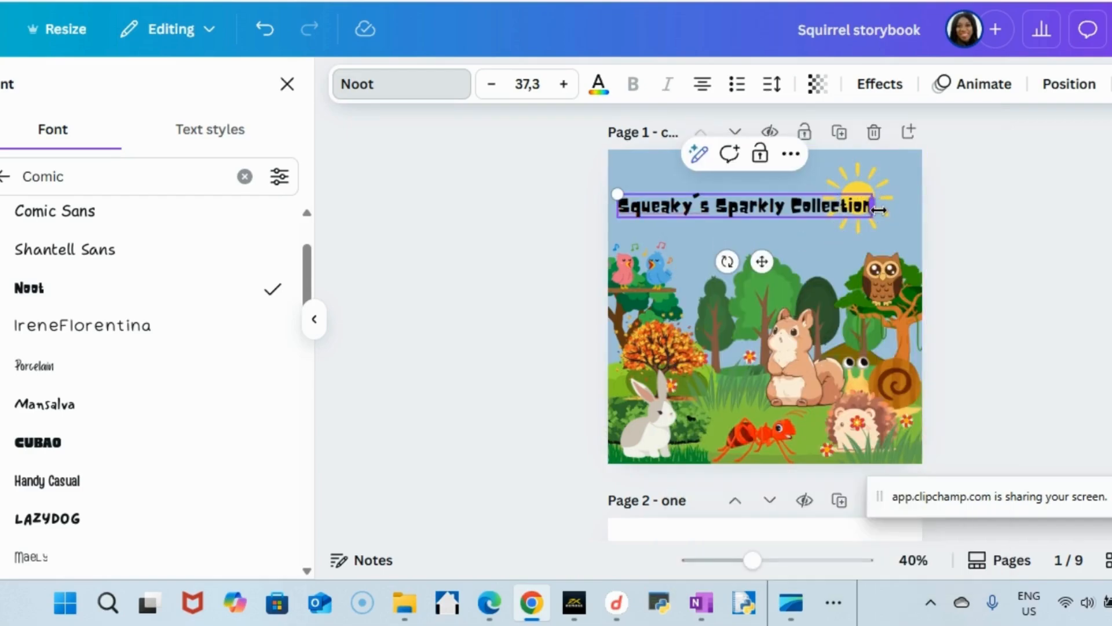
drag(618, 193, 613, 164)
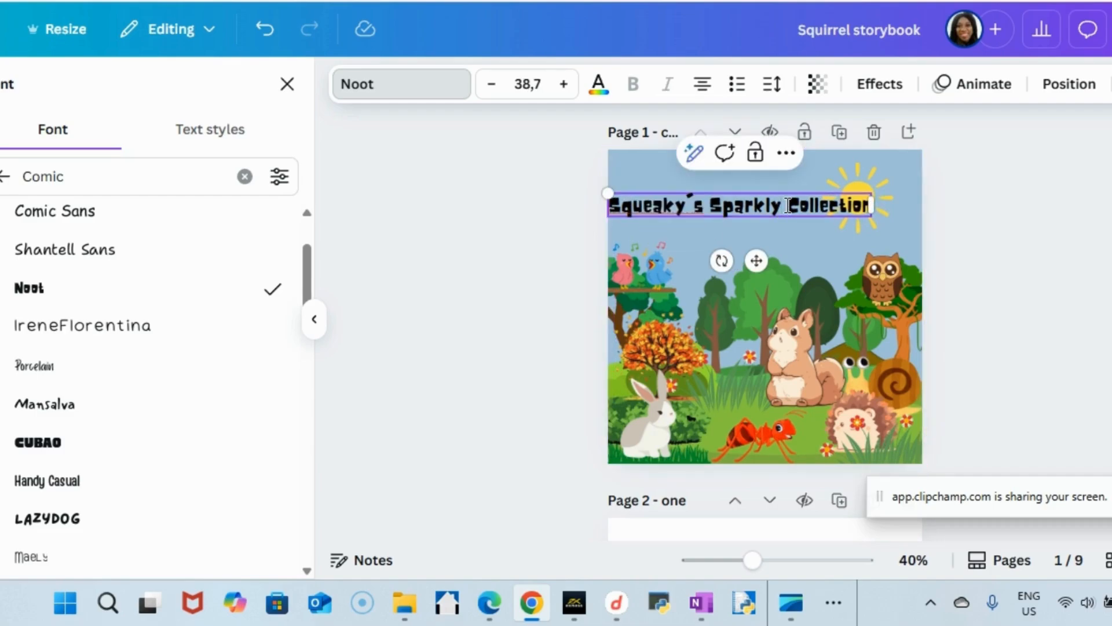
key(Return)
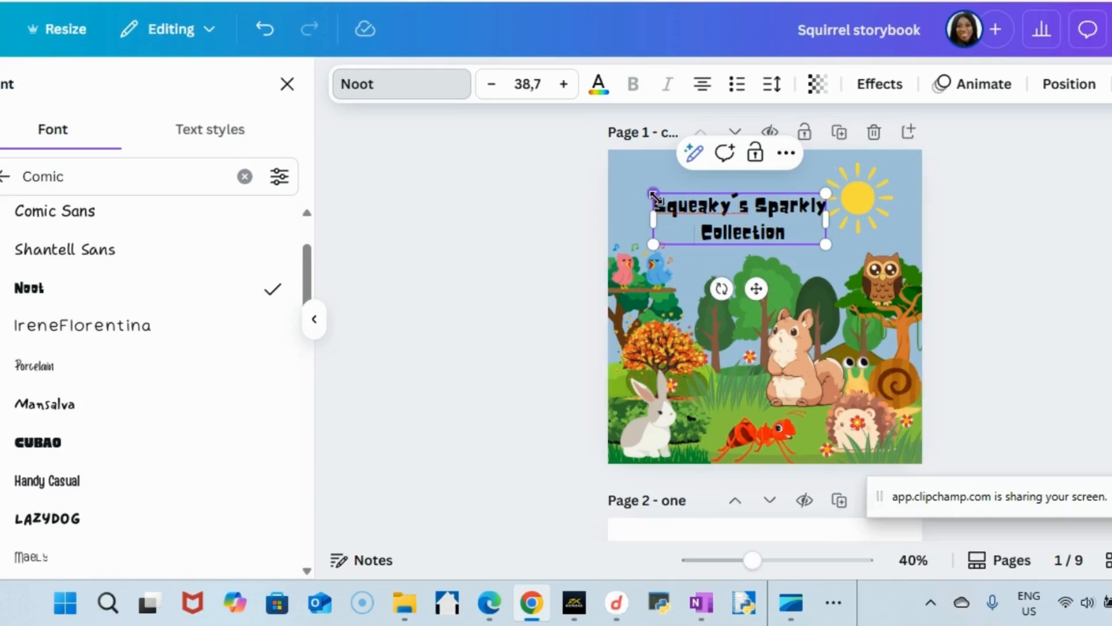
drag(637, 177, 582, 163)
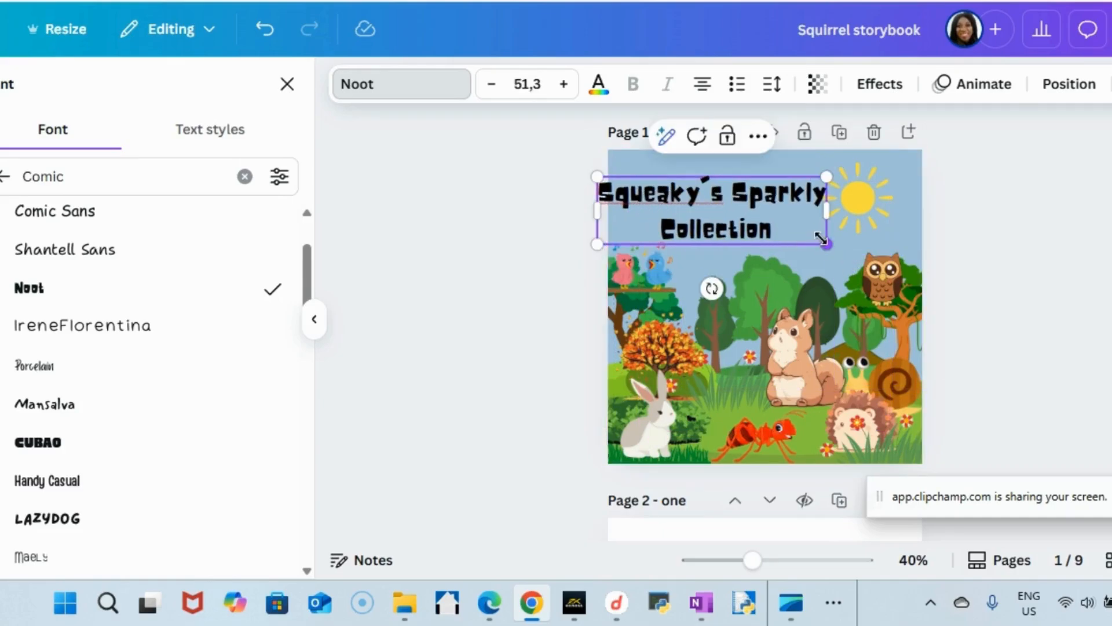
drag(830, 246, 902, 290)
Step: Reduce the cover title to font size 57.1 and center it across the sky within the page edges
drag(722, 211, 754, 204)
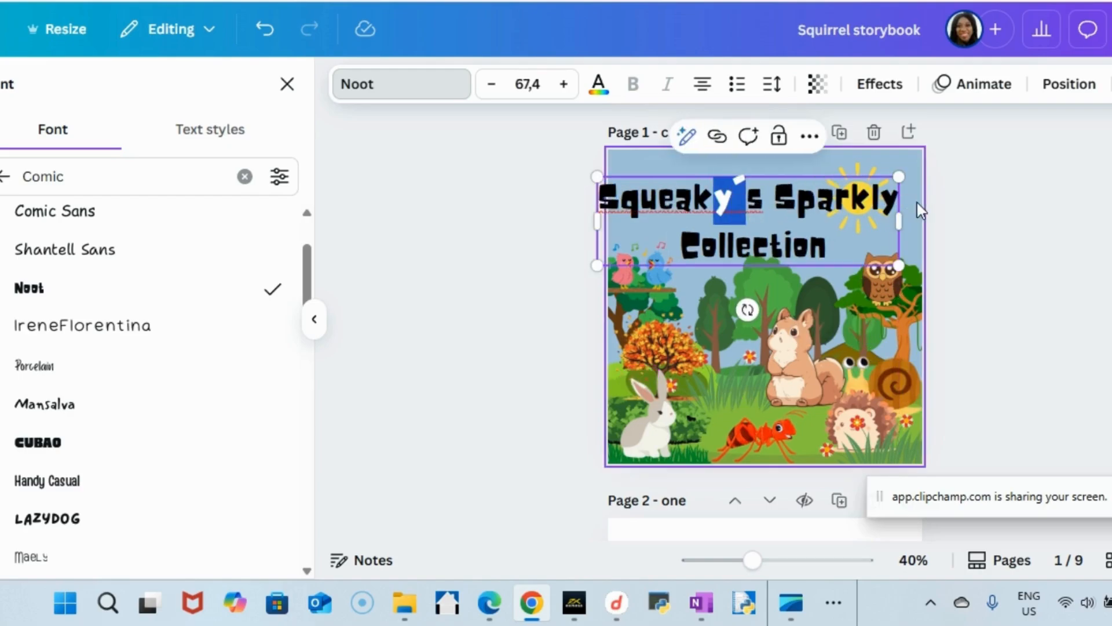
drag(917, 203, 693, 200)
click(563, 178)
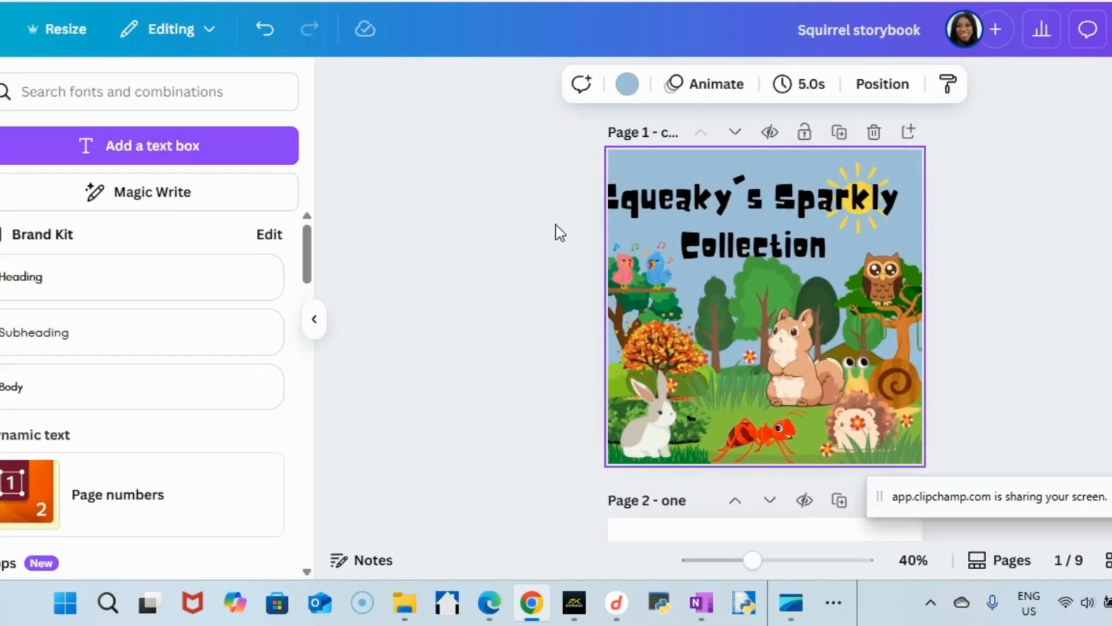
click(753, 209)
drag(596, 220, 622, 219)
drag(873, 285, 904, 233)
drag(780, 210, 785, 216)
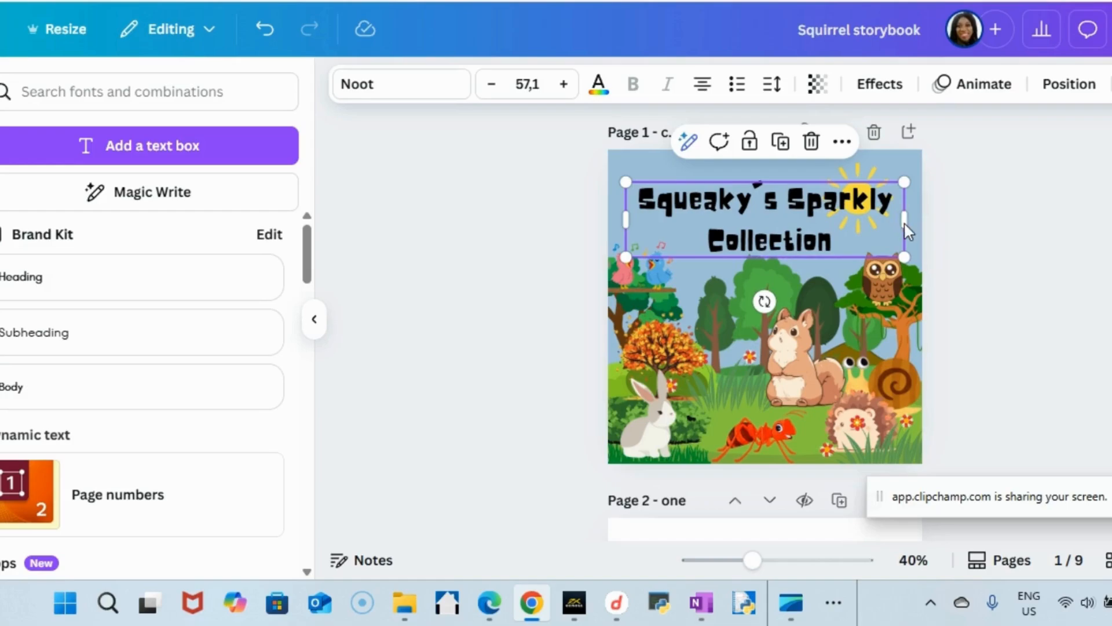
mouse_move(905, 225)
mouse_down()
mouse_move(883, 218)
mouse_move(896, 222)
mouse_up()
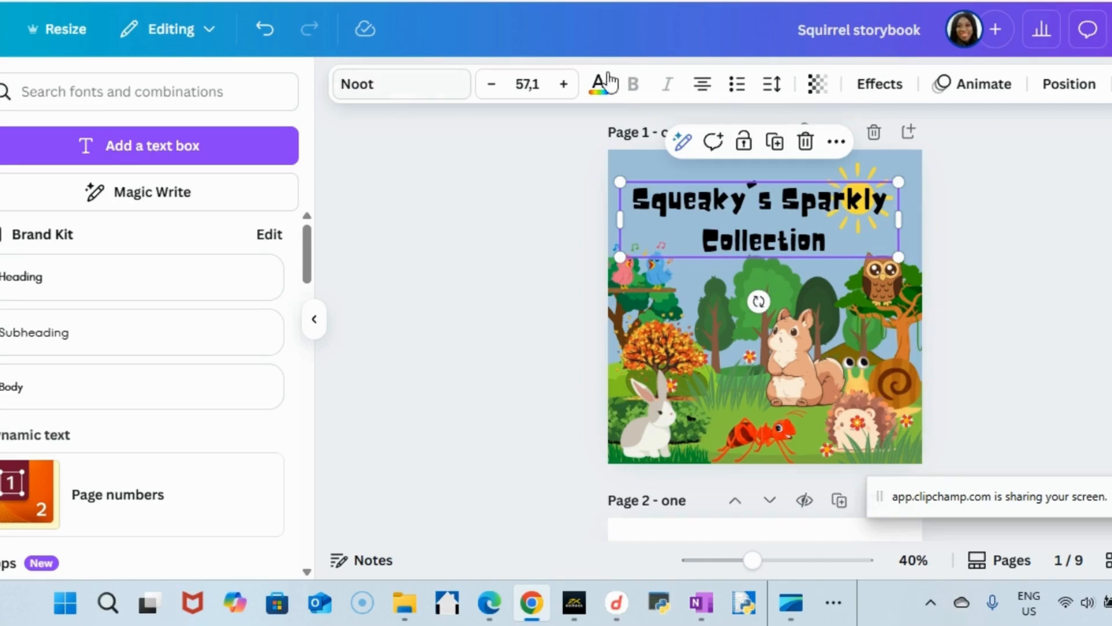
Step: Color the cover title white and give it an Outline effect with thickness 101
click(597, 87)
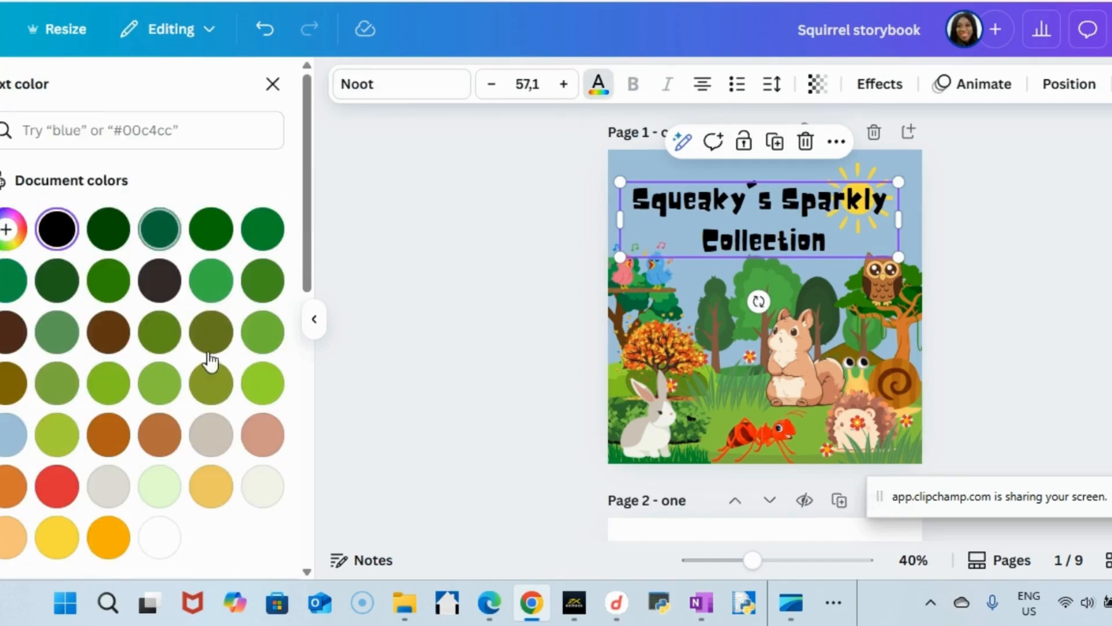
click(159, 537)
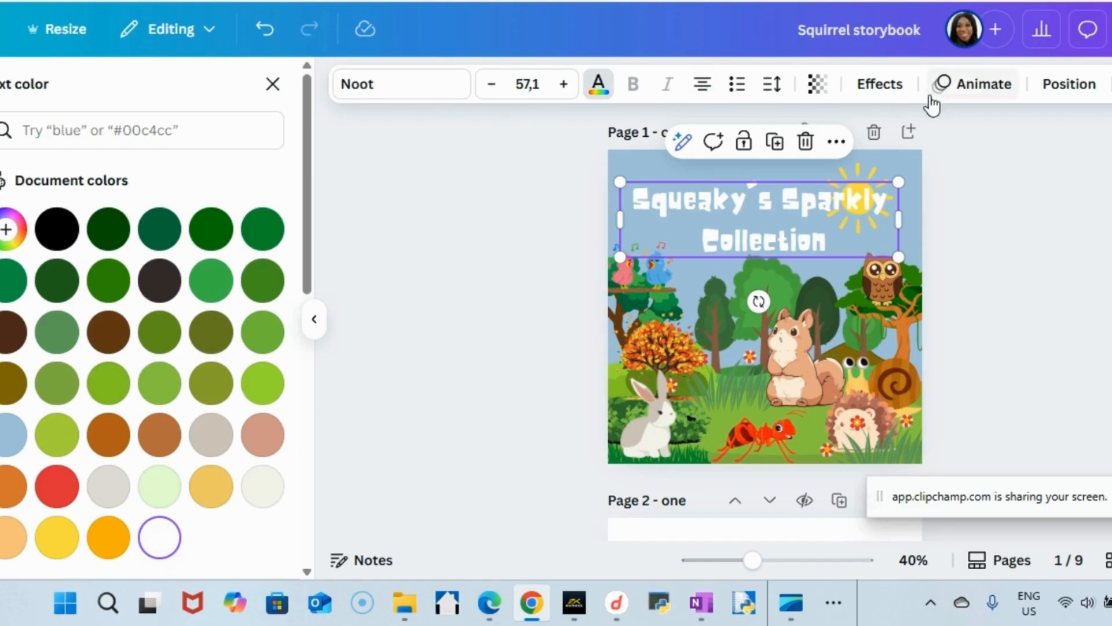
click(880, 86)
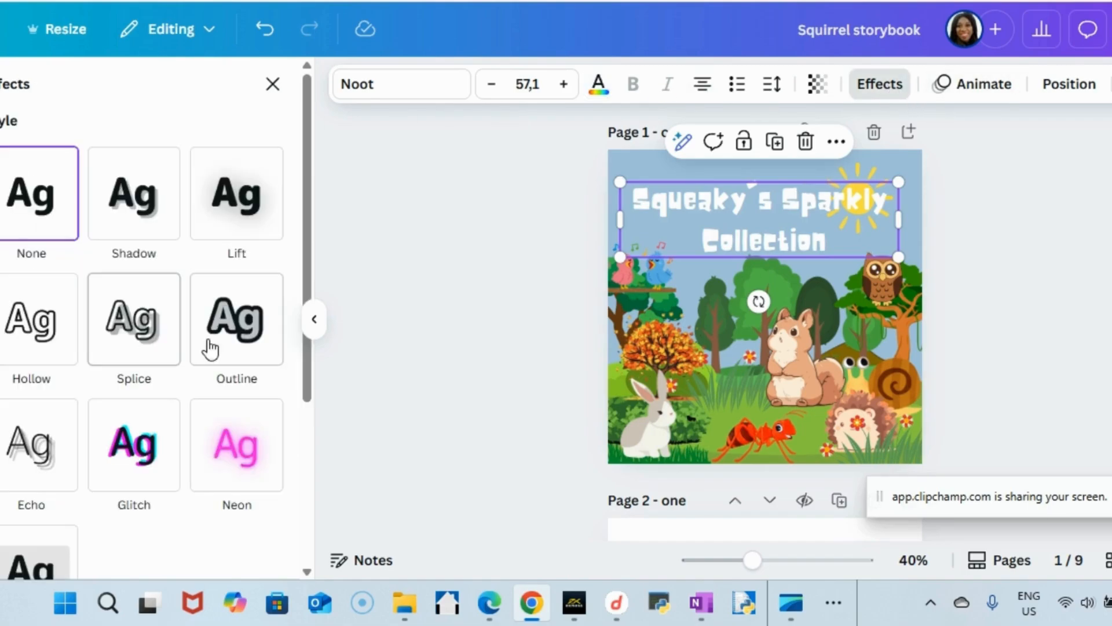
click(234, 347)
scroll(168, 443, down, 2)
drag(31, 349, 70, 348)
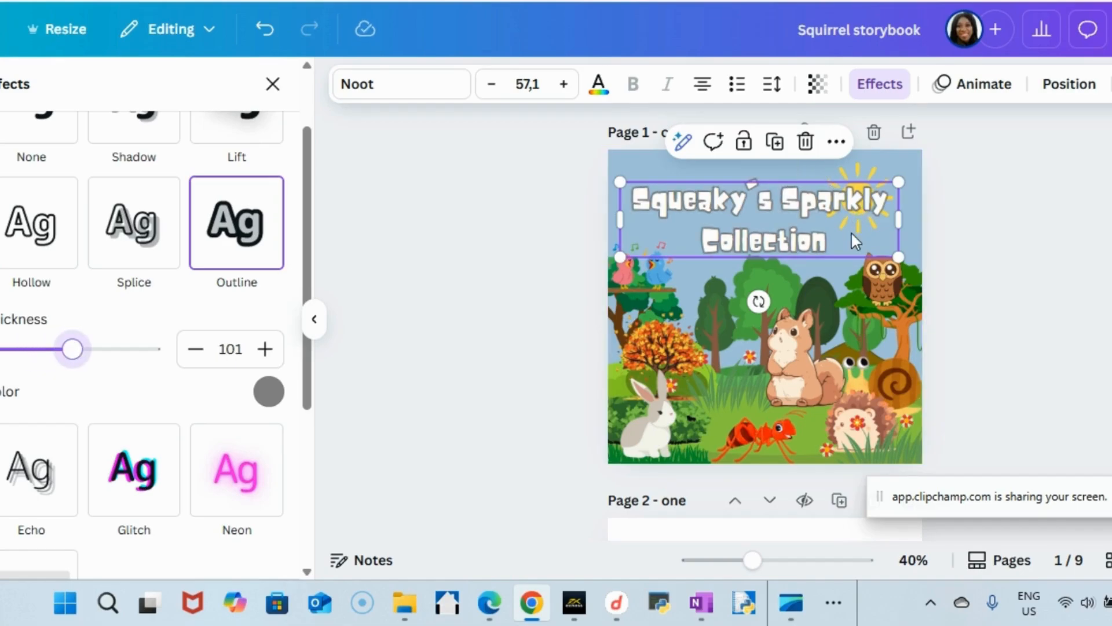
Step: Move the sun into the cover's upper right corner, then raise the title and resize it to font size 58.4
drag(880, 183, 863, 180)
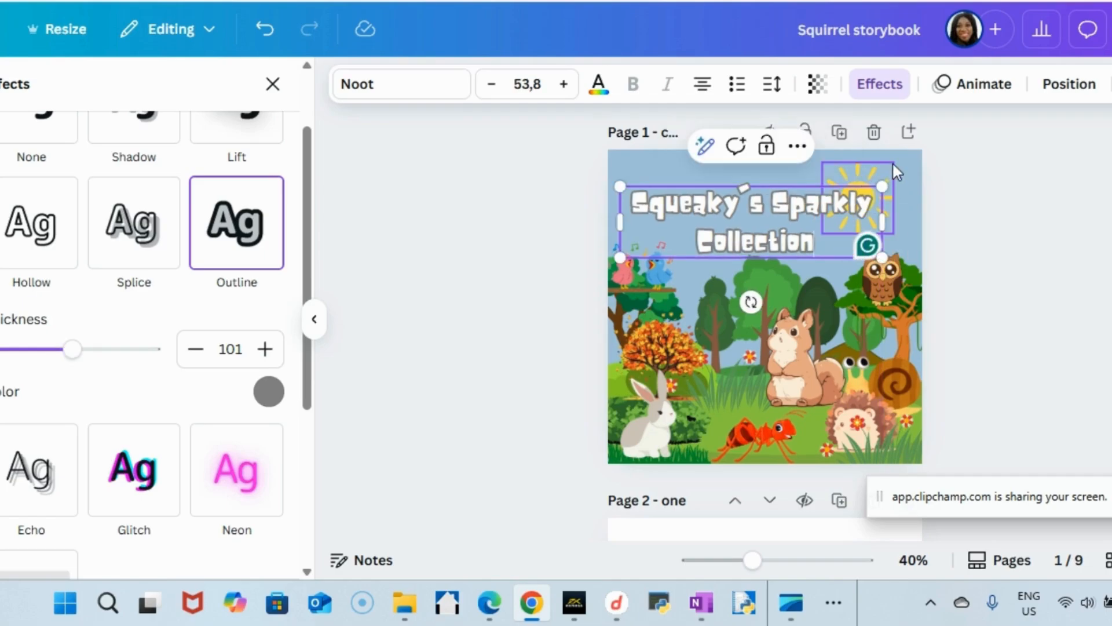
click(886, 169)
mouse_move(893, 163)
mouse_down()
mouse_move(881, 174)
mouse_move(877, 165)
mouse_move(899, 163)
mouse_up()
drag(769, 197, 762, 180)
drag(876, 243, 901, 256)
click(988, 236)
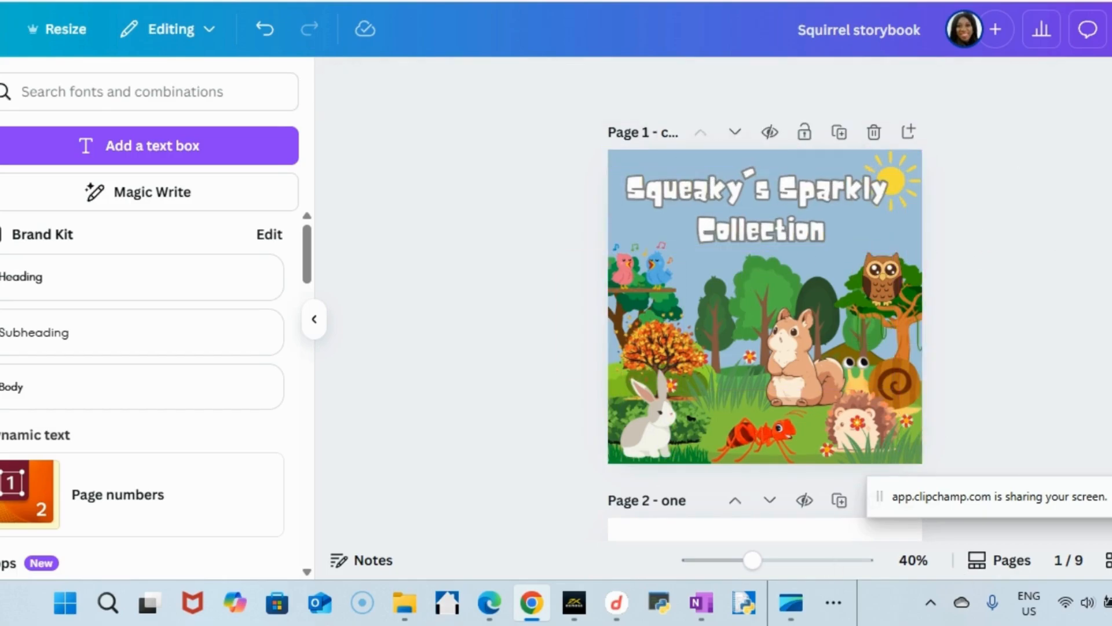
Step: Select every element on the cover, including the title, and lock them all in place
drag(503, 155, 1029, 451)
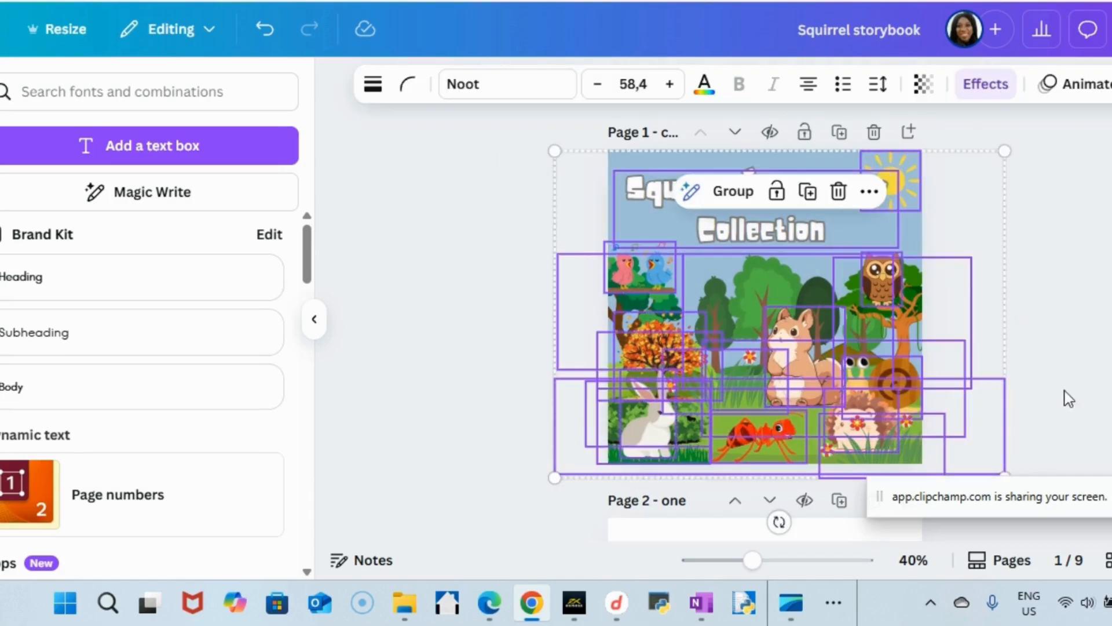
click(776, 192)
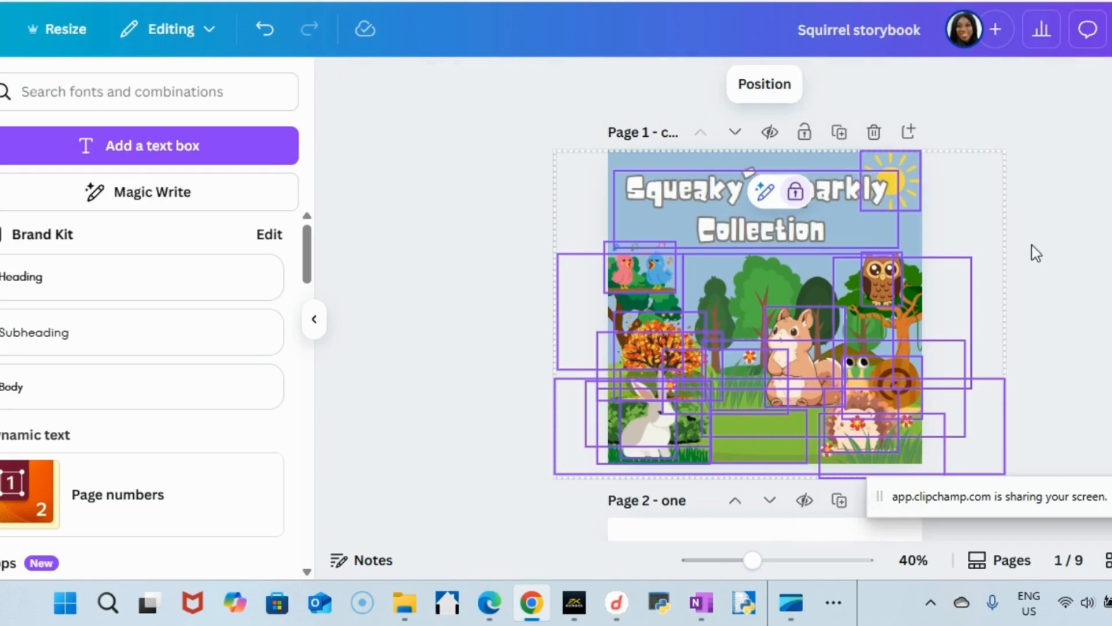
click(1052, 251)
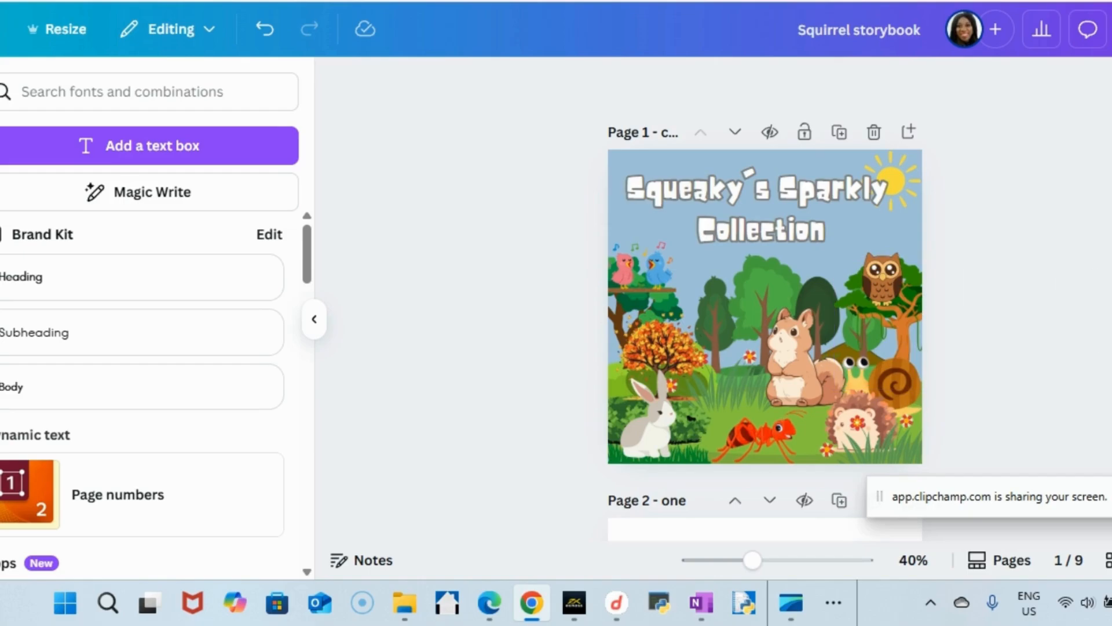
Step: Inspect the finished cover up close and look through the illustrated story pages that follow it
click(844, 617)
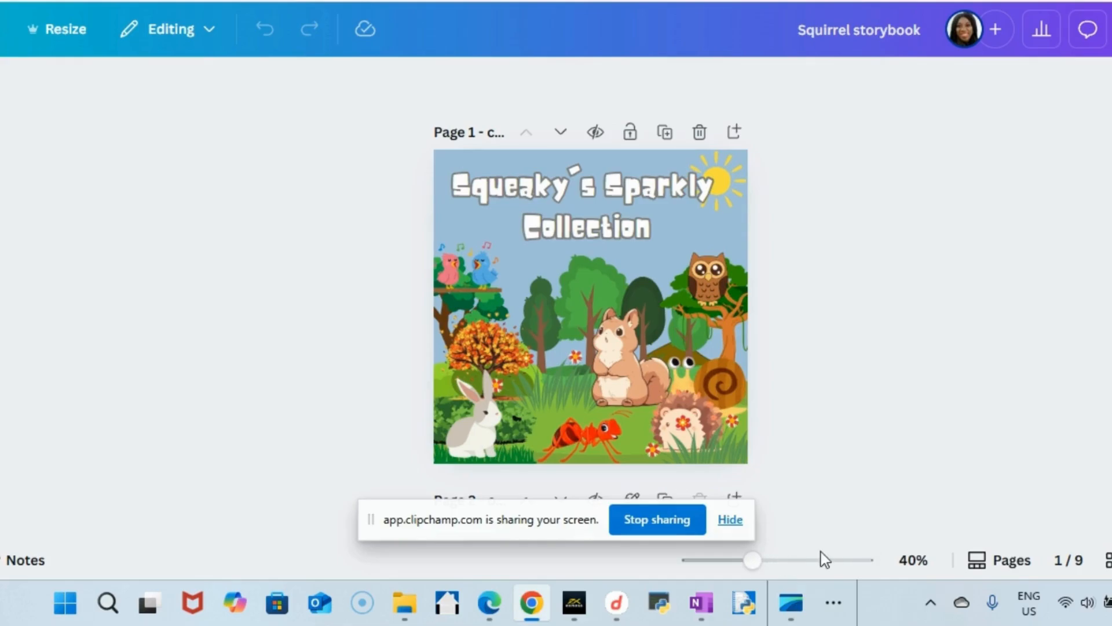
drag(753, 560, 809, 559)
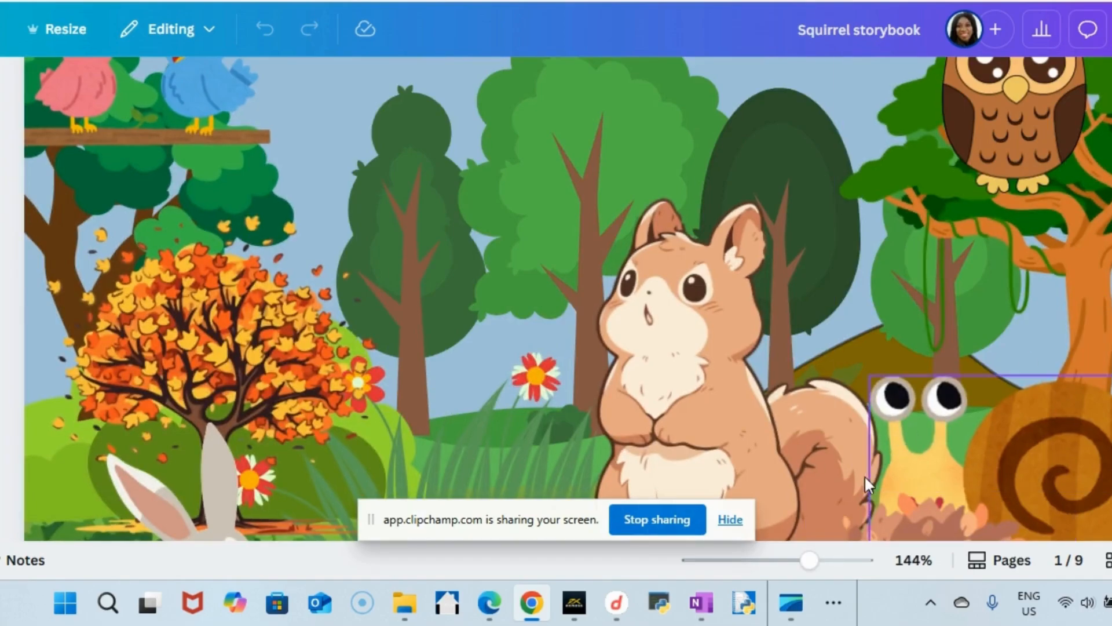
drag(810, 559, 765, 560)
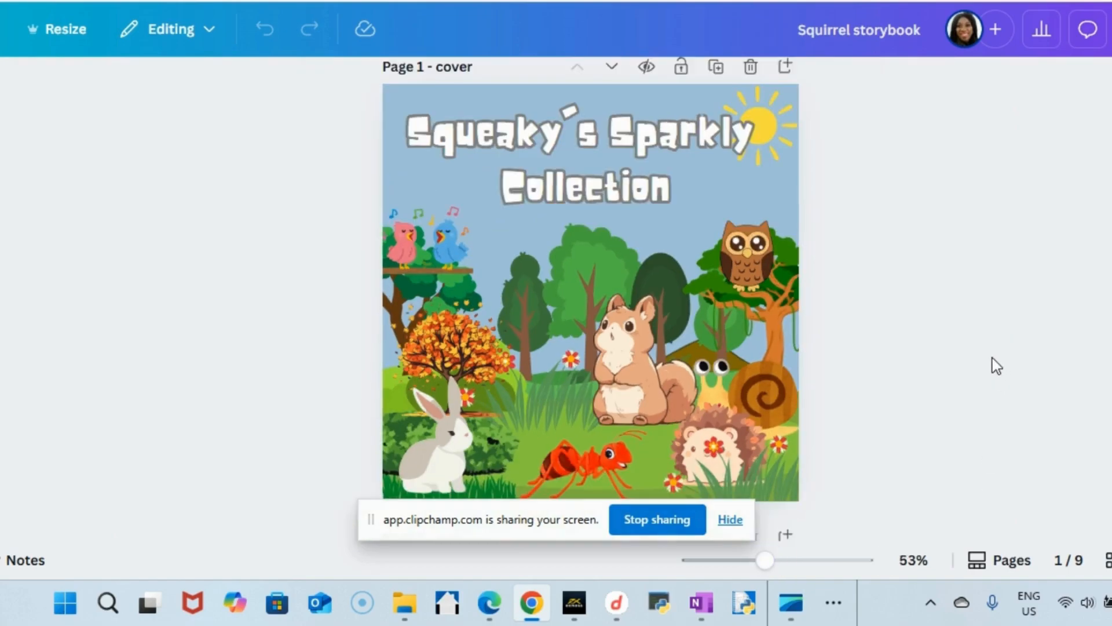
scroll(992, 358, down, 5)
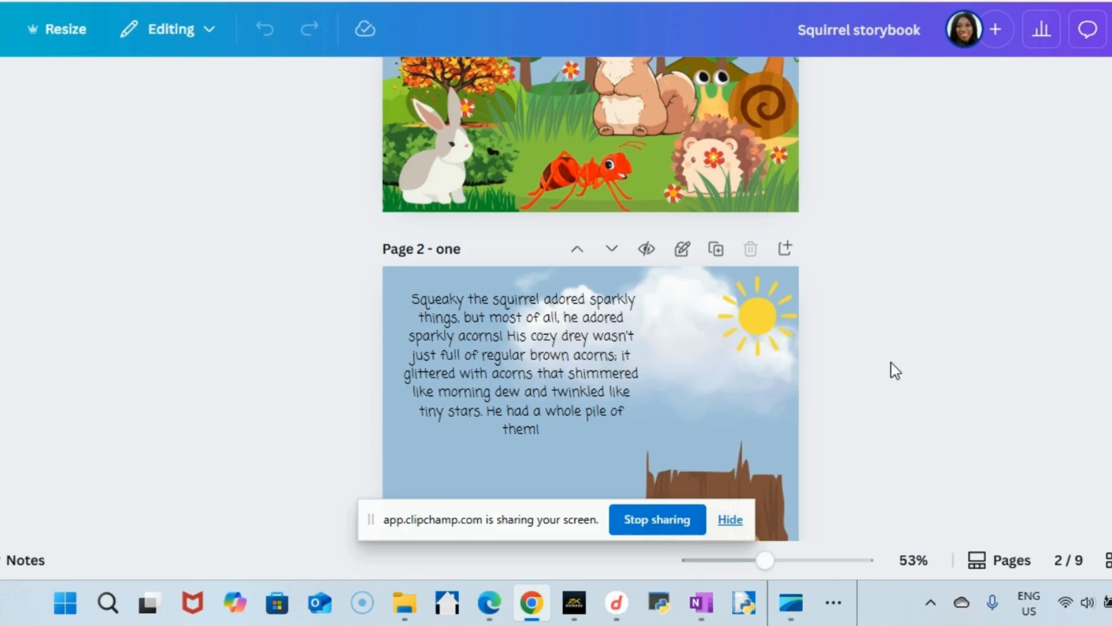
scroll(920, 357, down, 5)
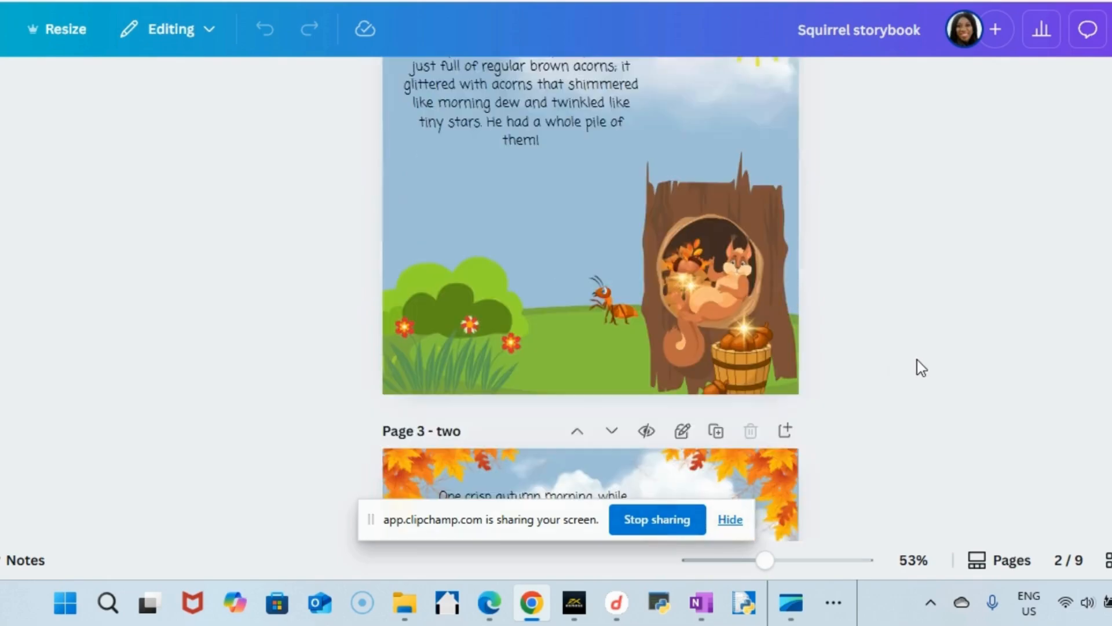
scroll(917, 359, down, 20)
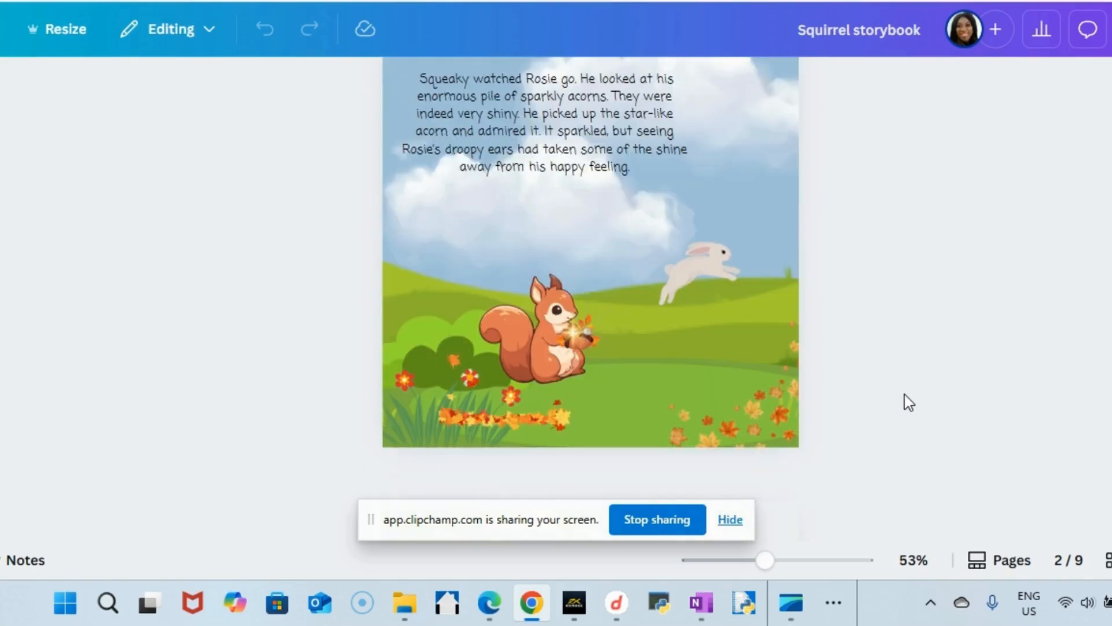
scroll(904, 394, up, 20)
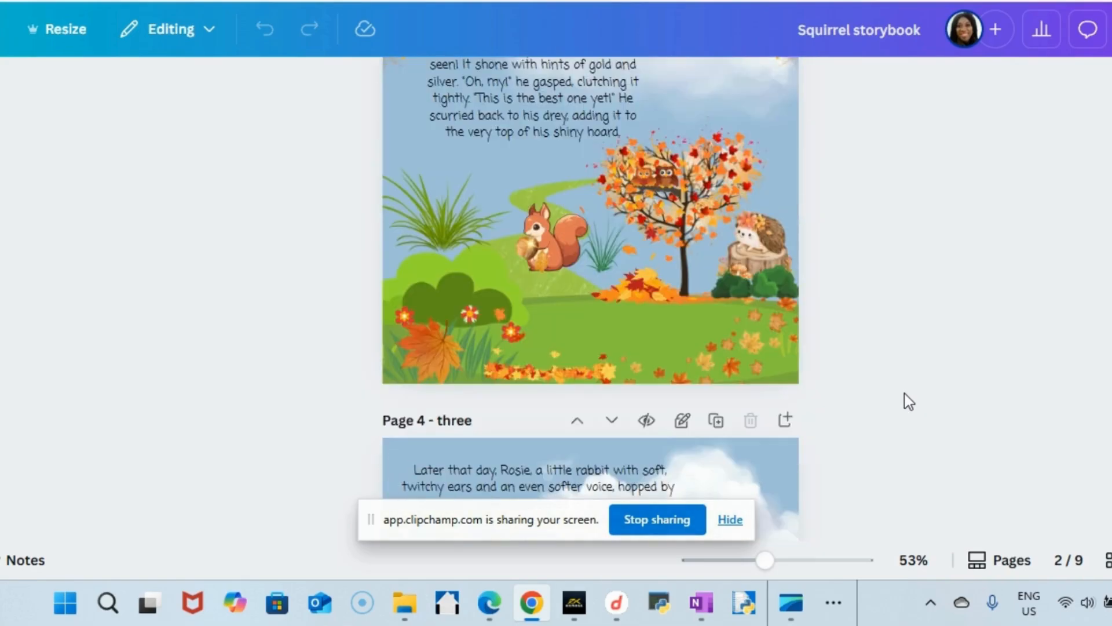
scroll(904, 392, up, 8)
scroll(905, 394, down, 12)
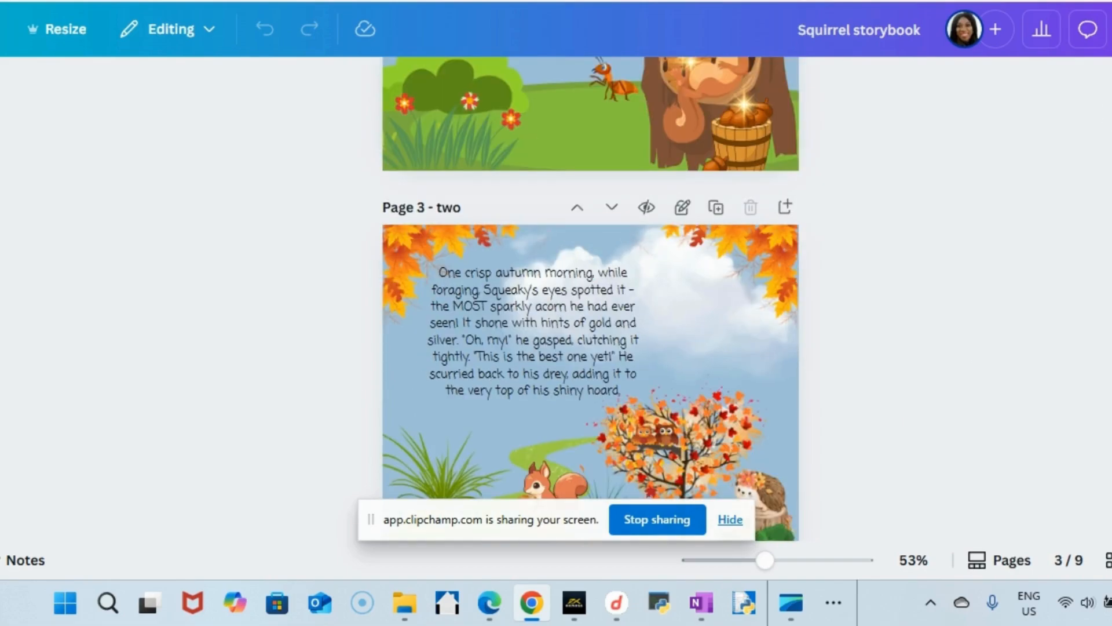
Step: Download all nine pages of the storybook as a PDF Print file with the RGB color profile
click(1111, 30)
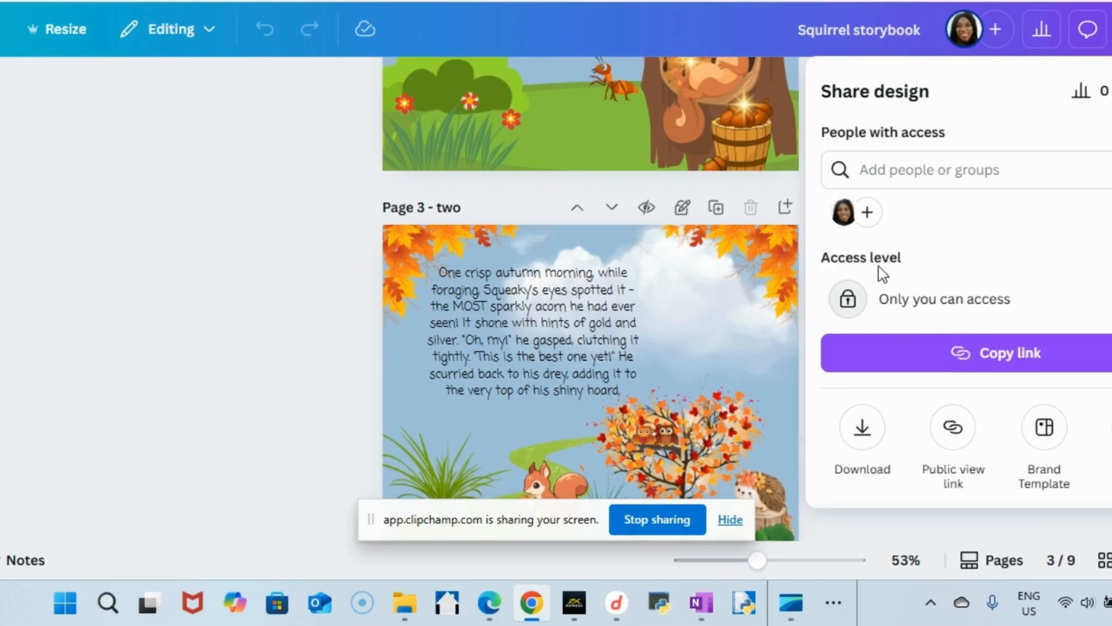
click(862, 439)
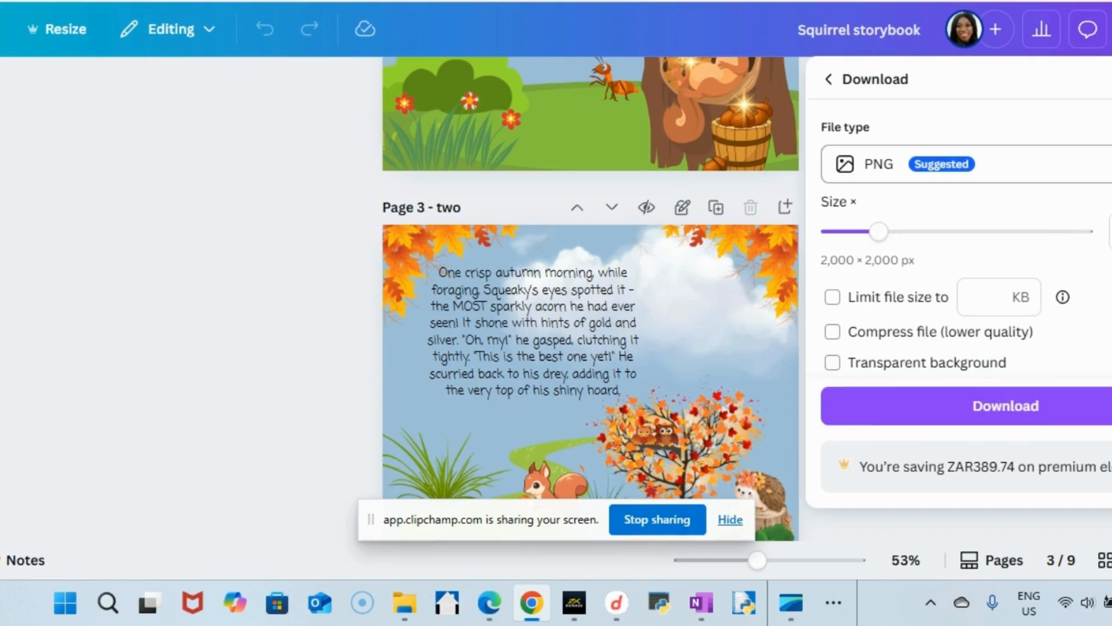
click(1081, 168)
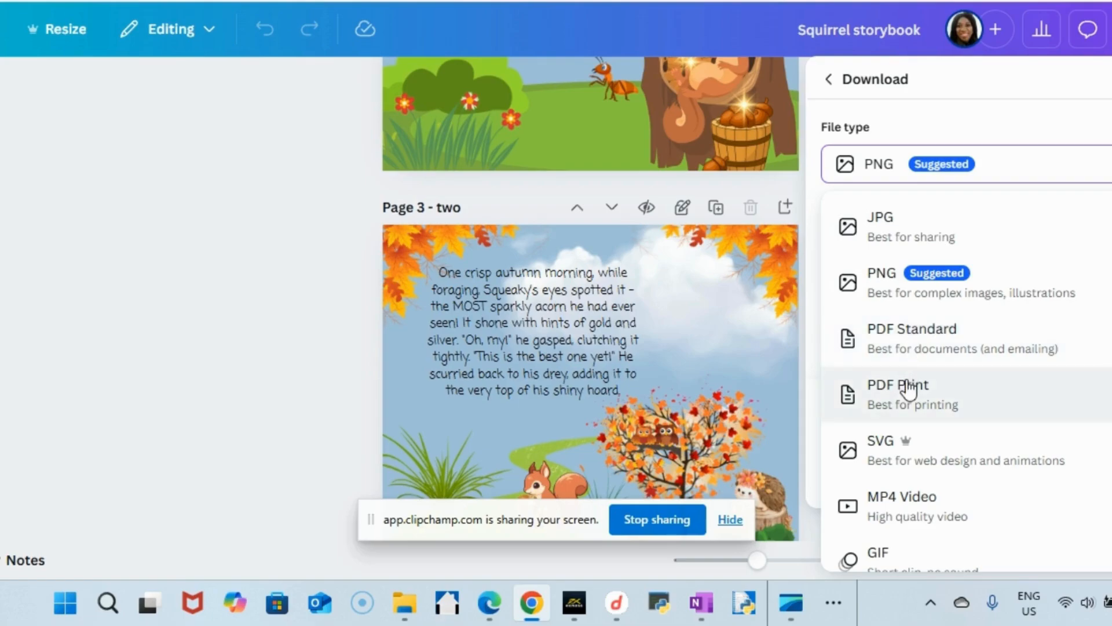
click(1052, 394)
scroll(899, 280, down, 2)
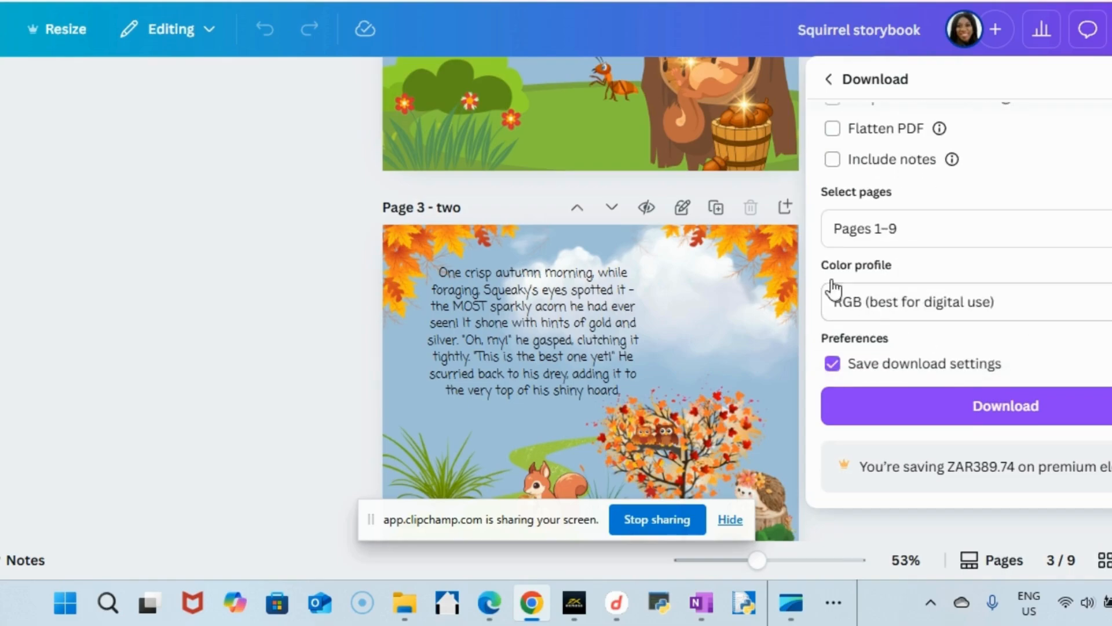
click(1015, 409)
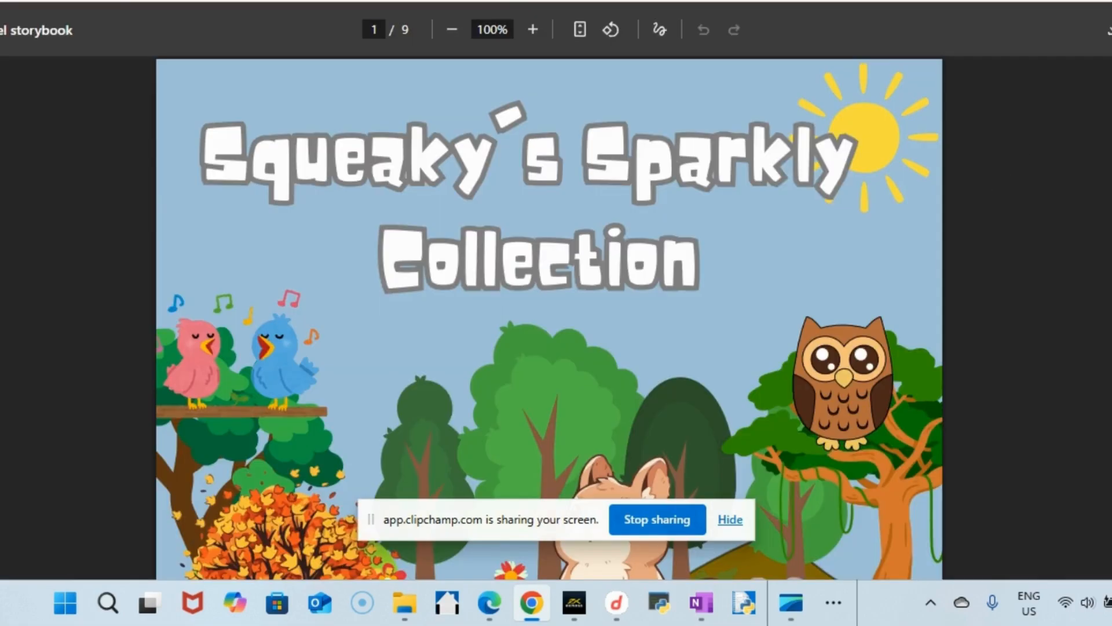
Step: Review the exported storybook PDF from the cover through the illustrated story pages, checking the artwork and text
scroll(866, 127, down, 15)
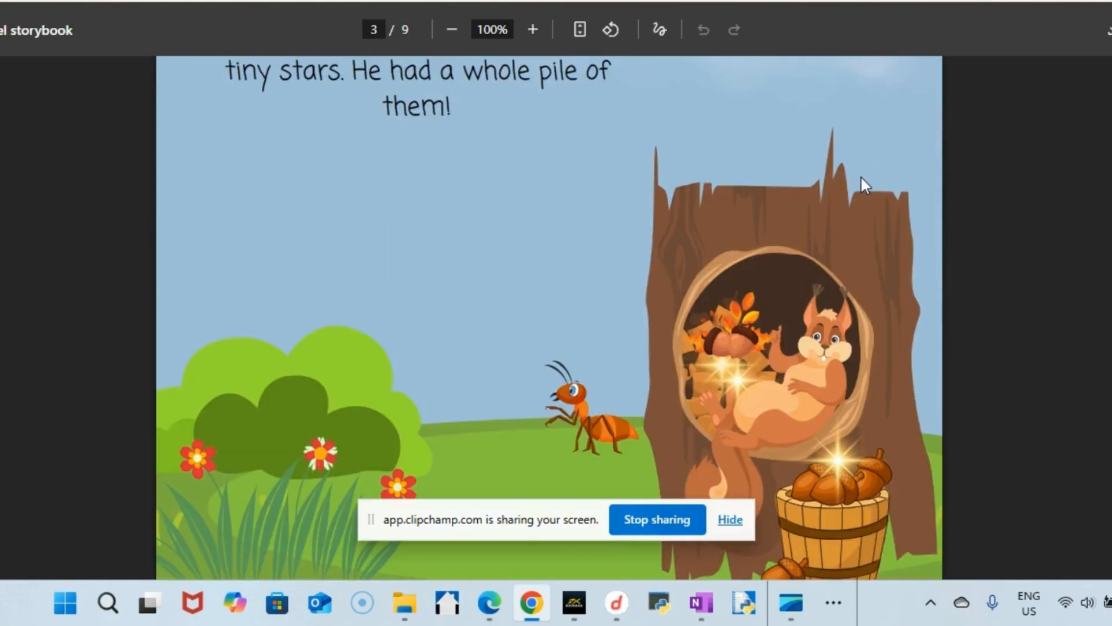
scroll(883, 265, up, 12)
scroll(849, 259, up, 10)
scroll(894, 225, down, 3)
scroll(892, 238, down, 12)
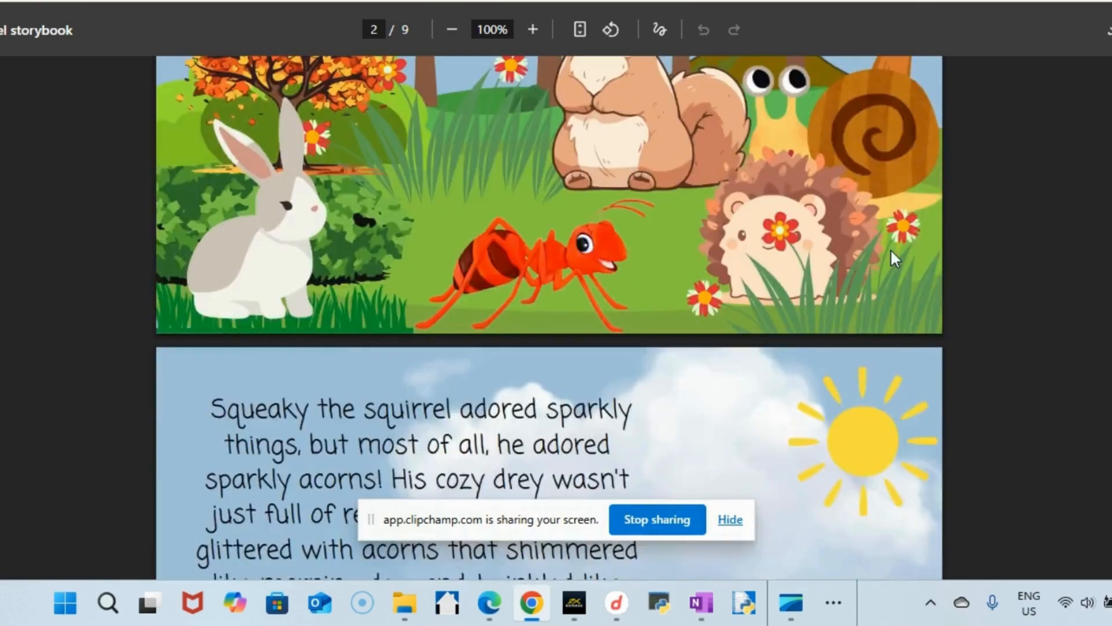
scroll(871, 340, down, 5)
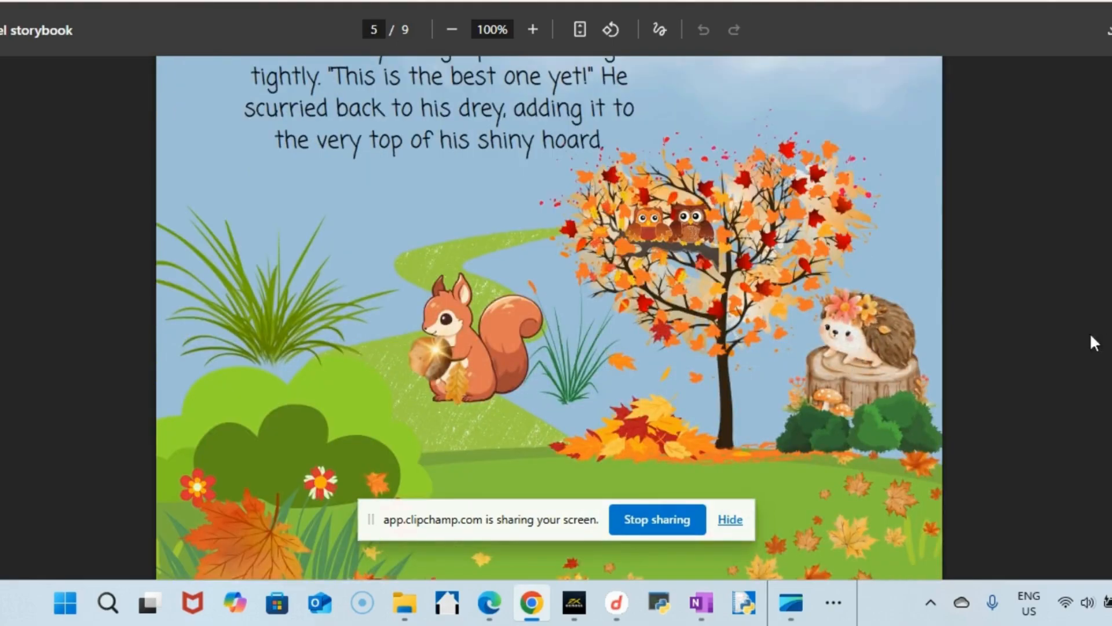
scroll(952, 403, down, 5)
scroll(960, 384, down, 5)
scroll(549, 318, down, 3)
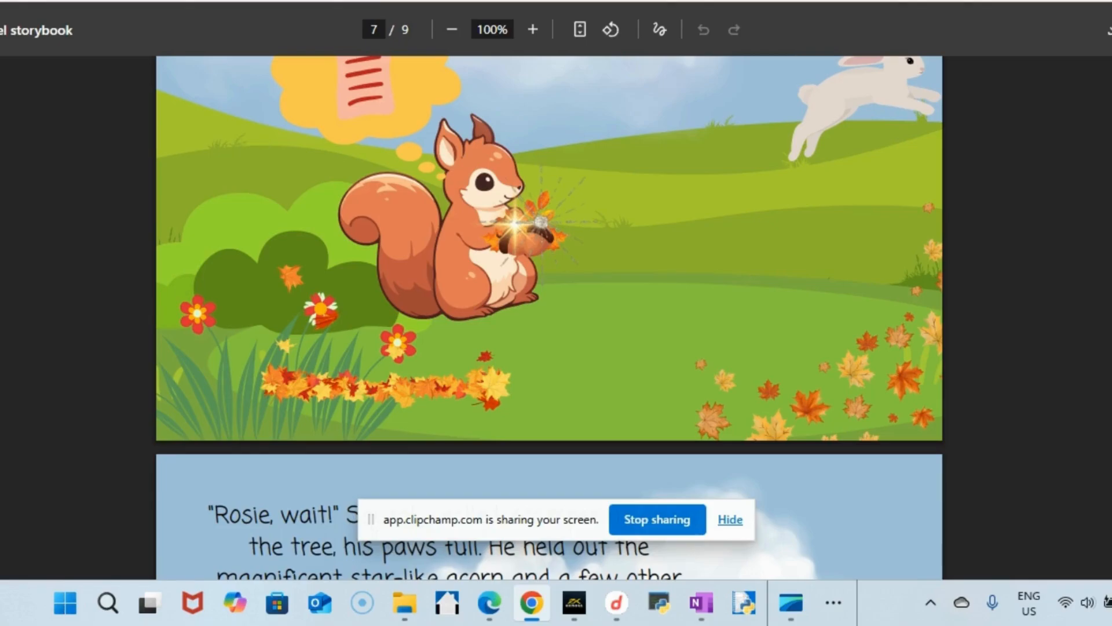
scroll(549, 318, down, 2)
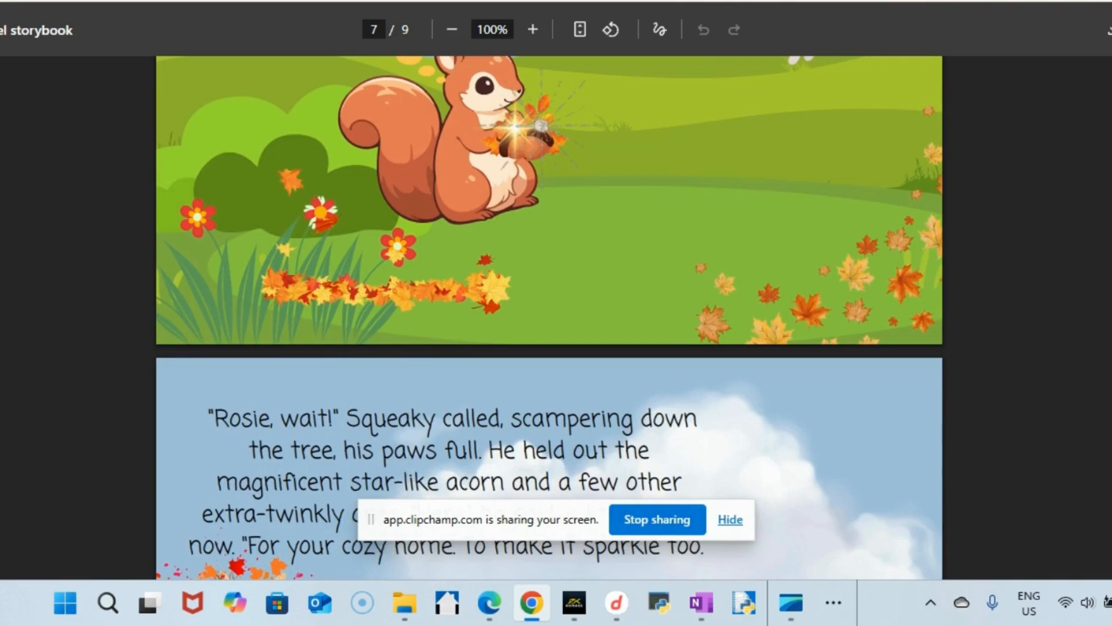